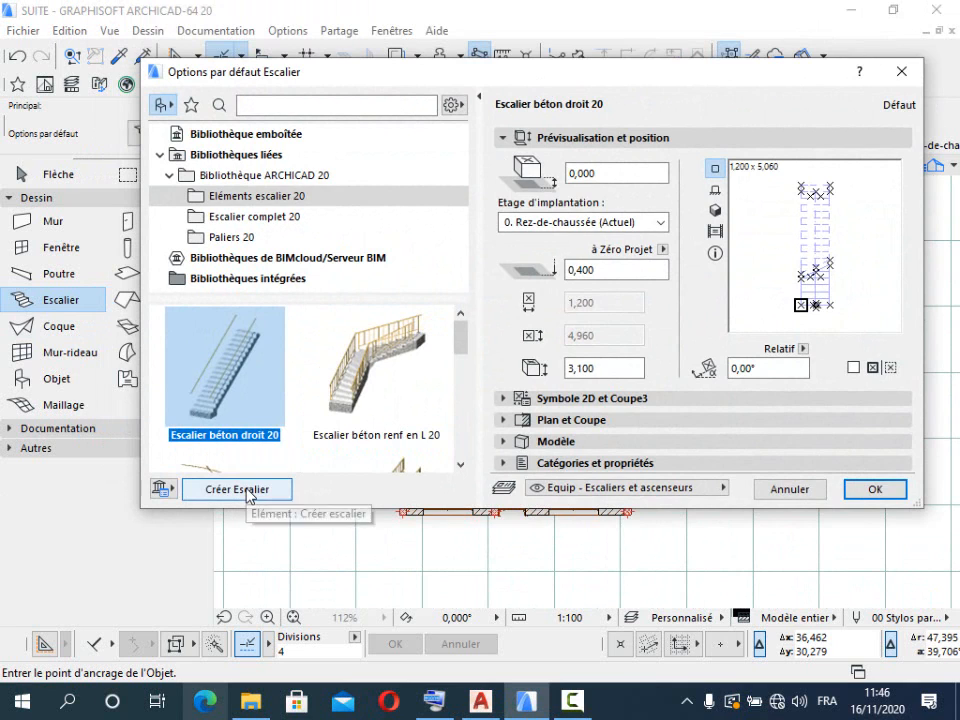
Step: Create a custom stair using the U-shaped type with two parallel flights and rounded winder steps at the turn
left_click(249, 492)
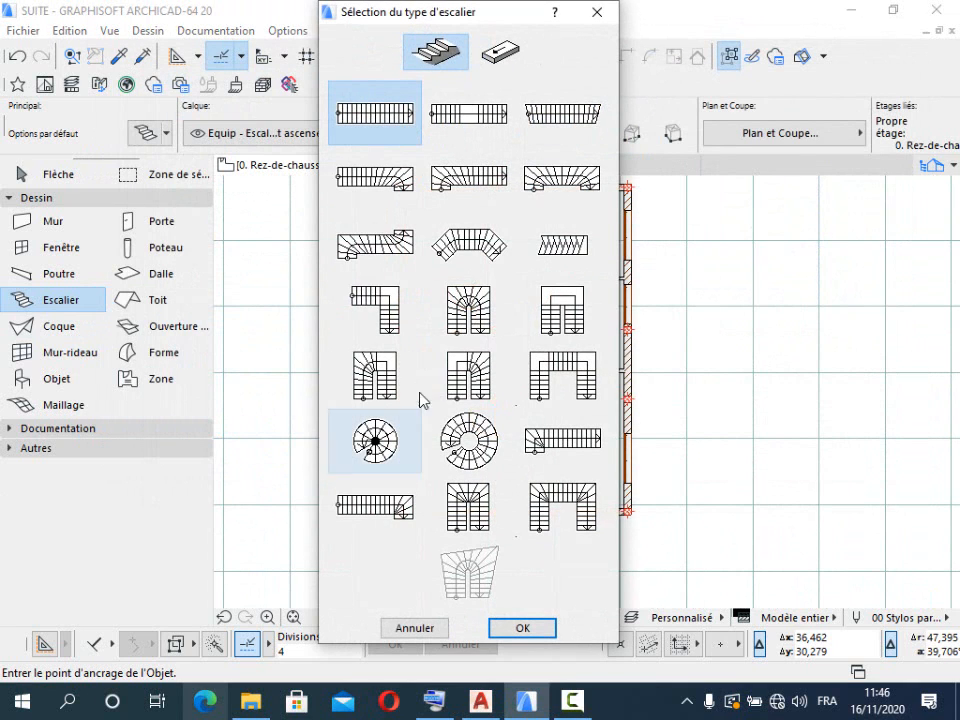
left_click(475, 315)
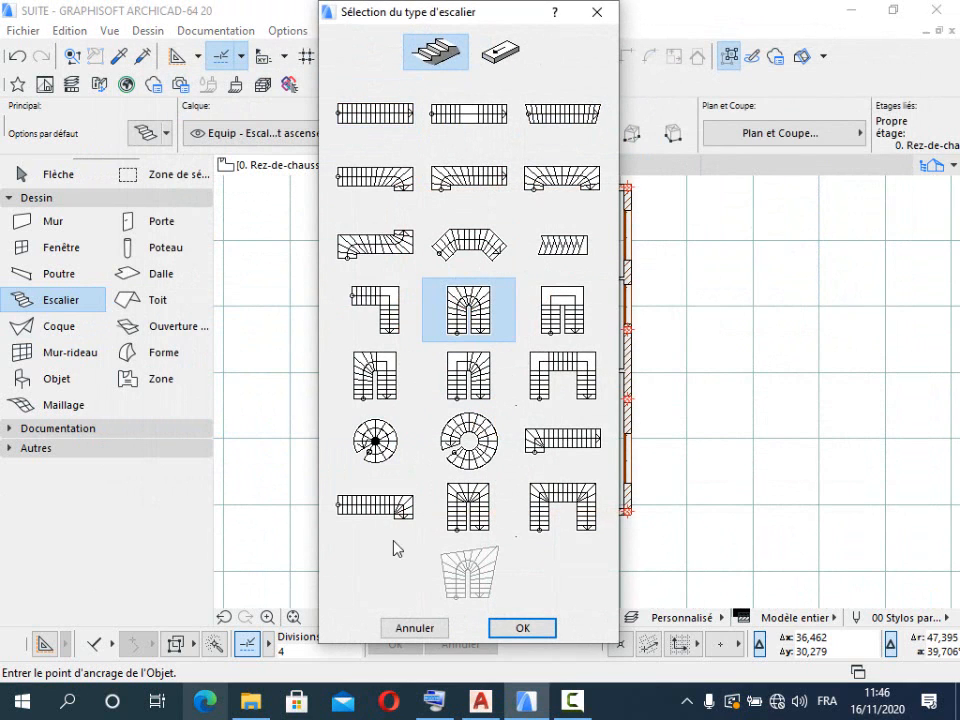
left_click(524, 628)
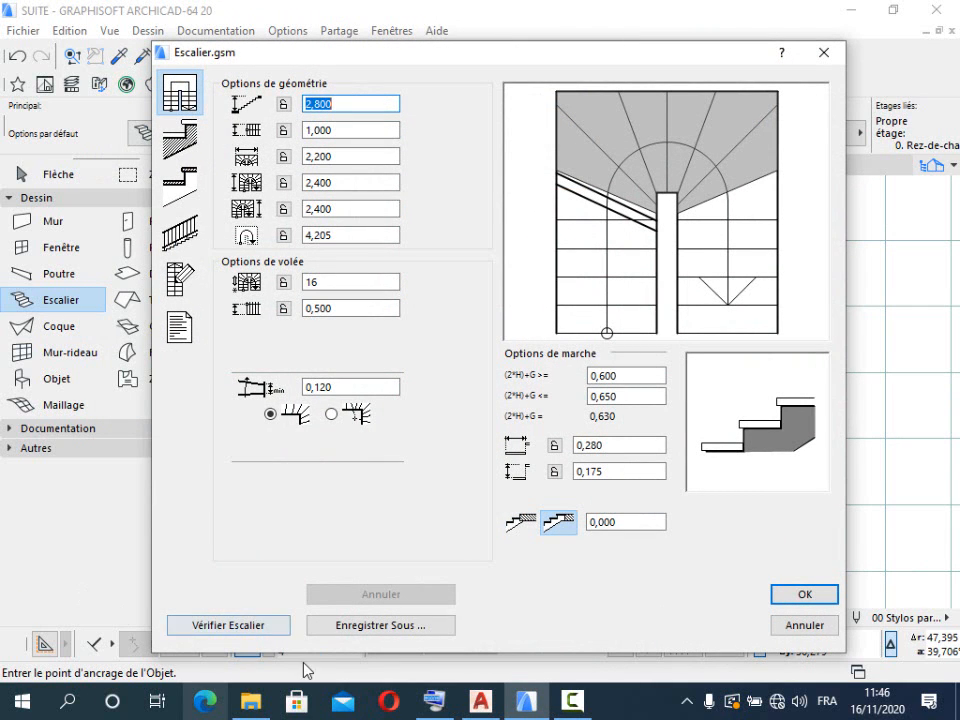
Step: Switch to the AutoCAD floor plan, examine the stairwell's dimensions, and return to the ARCHICAD stair settings
left_click(483, 705)
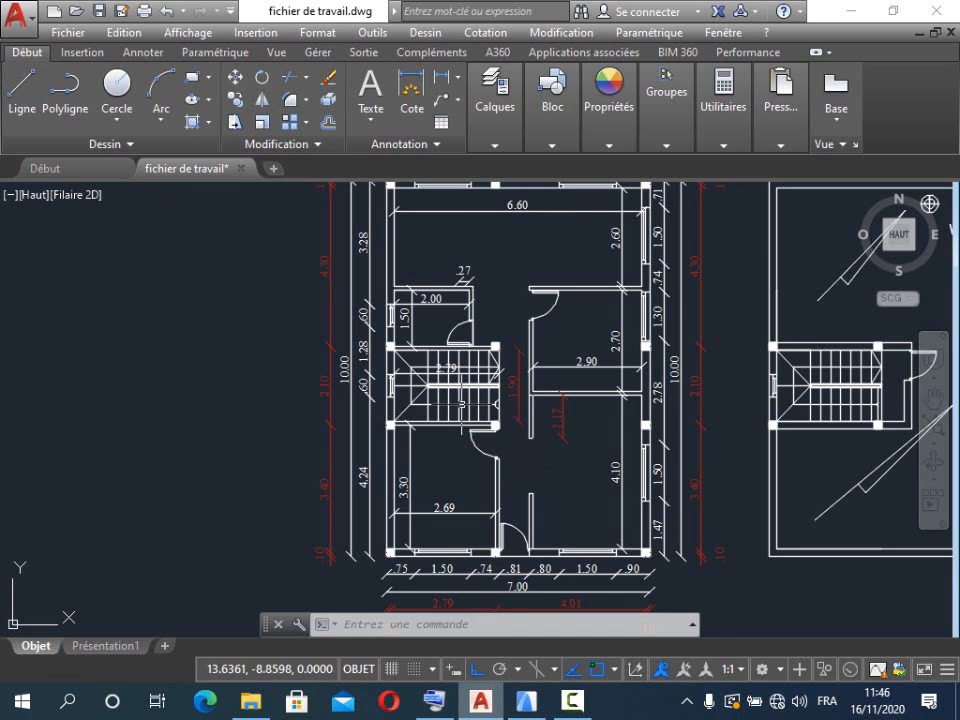
scroll(518, 350, "up", 3)
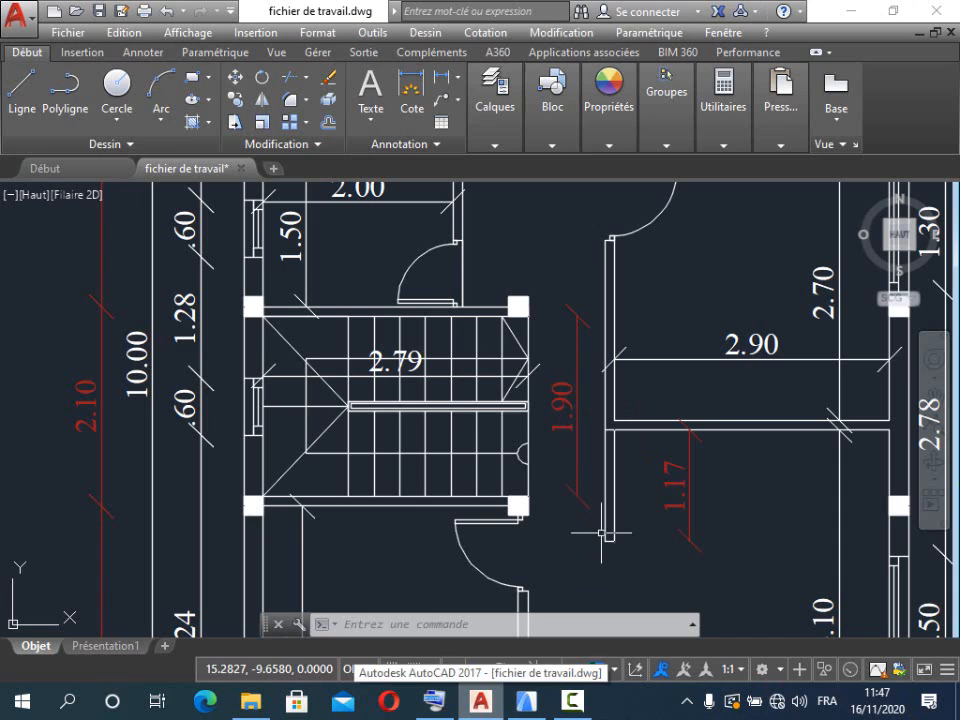
left_click(535, 710)
left_click(583, 712)
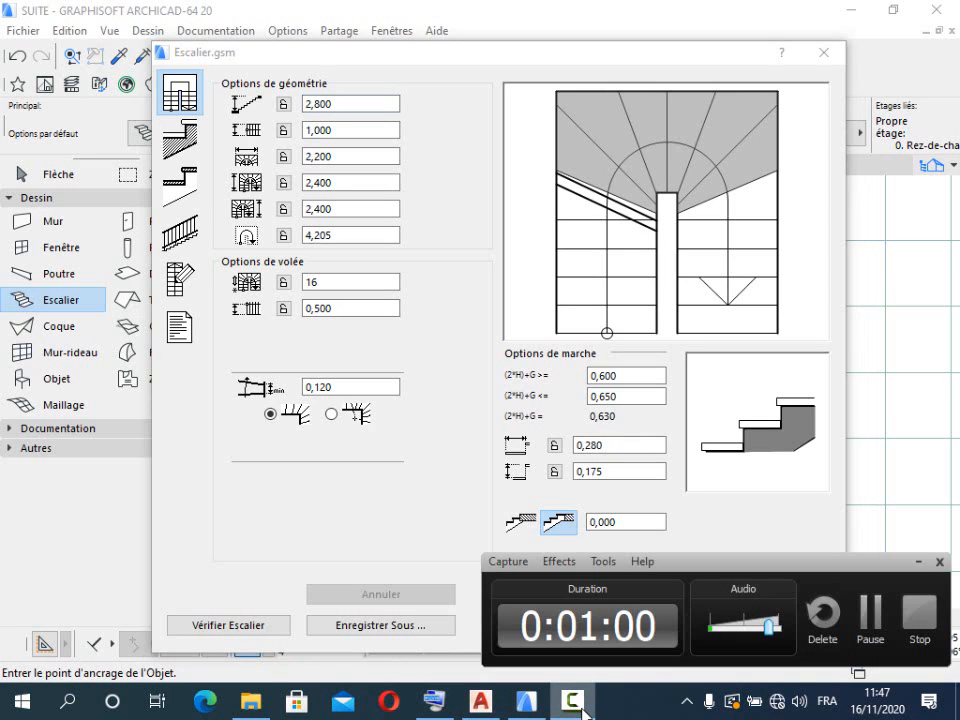
left_click(583, 712)
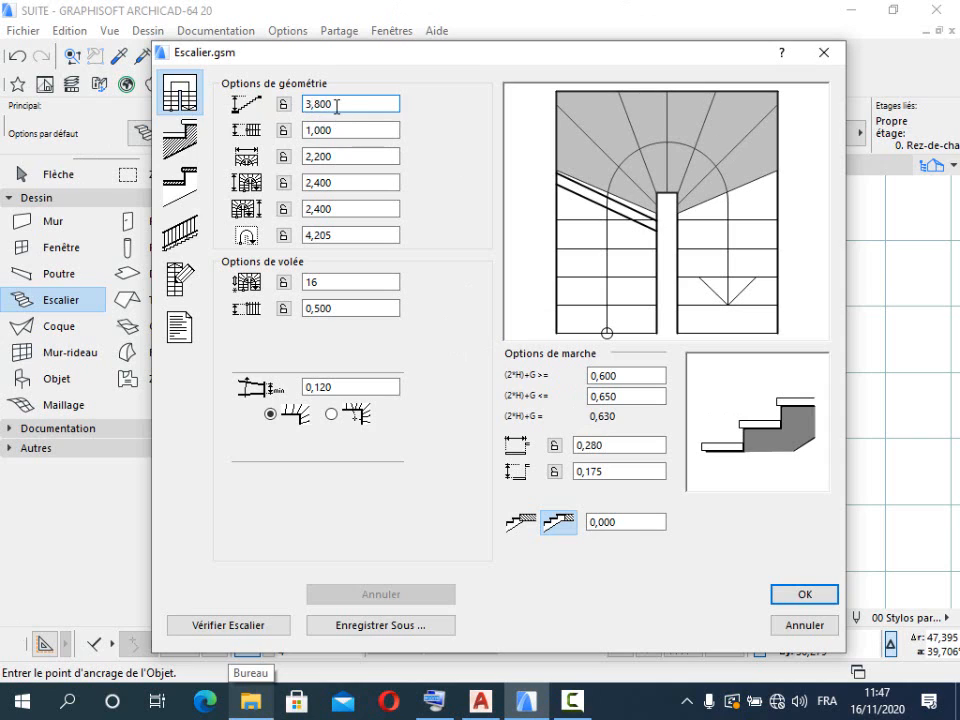
Step: Set the stair's total height to 3,2 and lock that value
left_click_drag(337, 105, 319, 105)
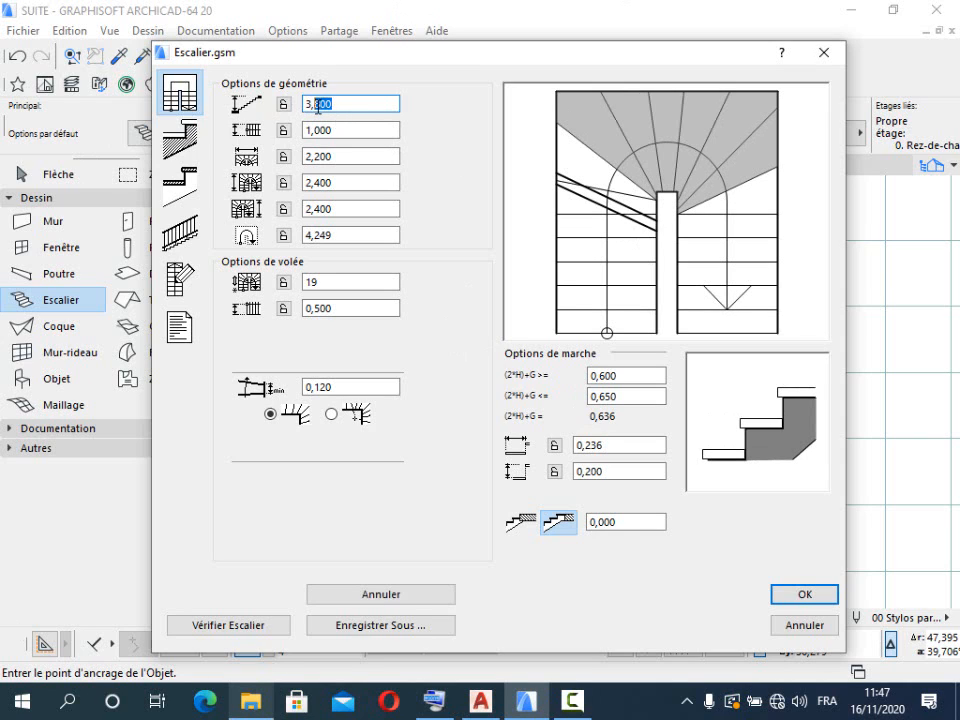
type("2")
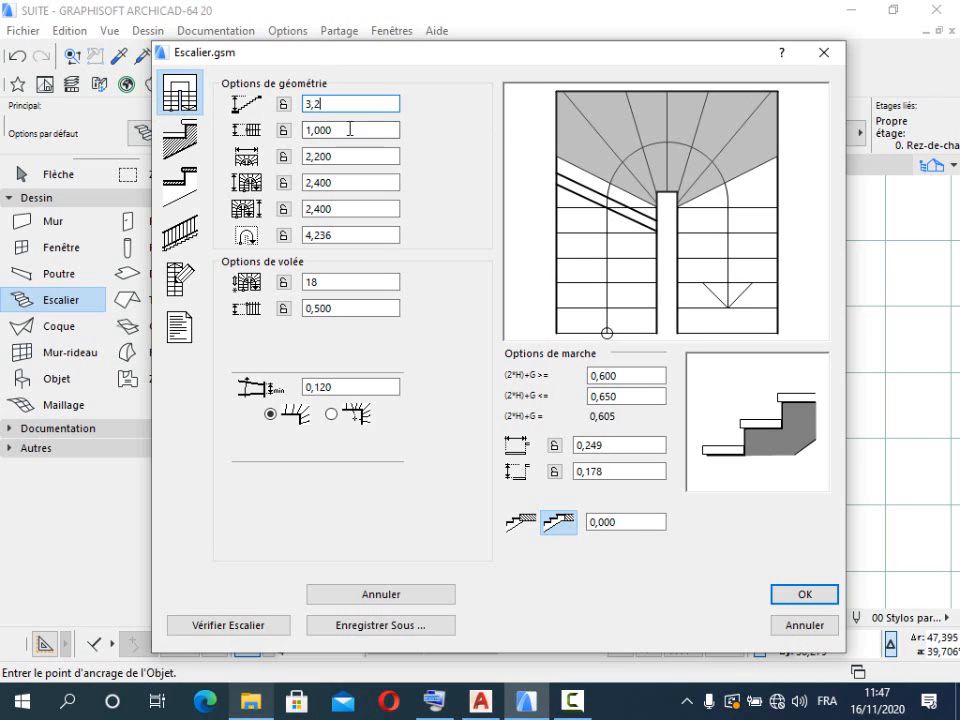
left_click(283, 104)
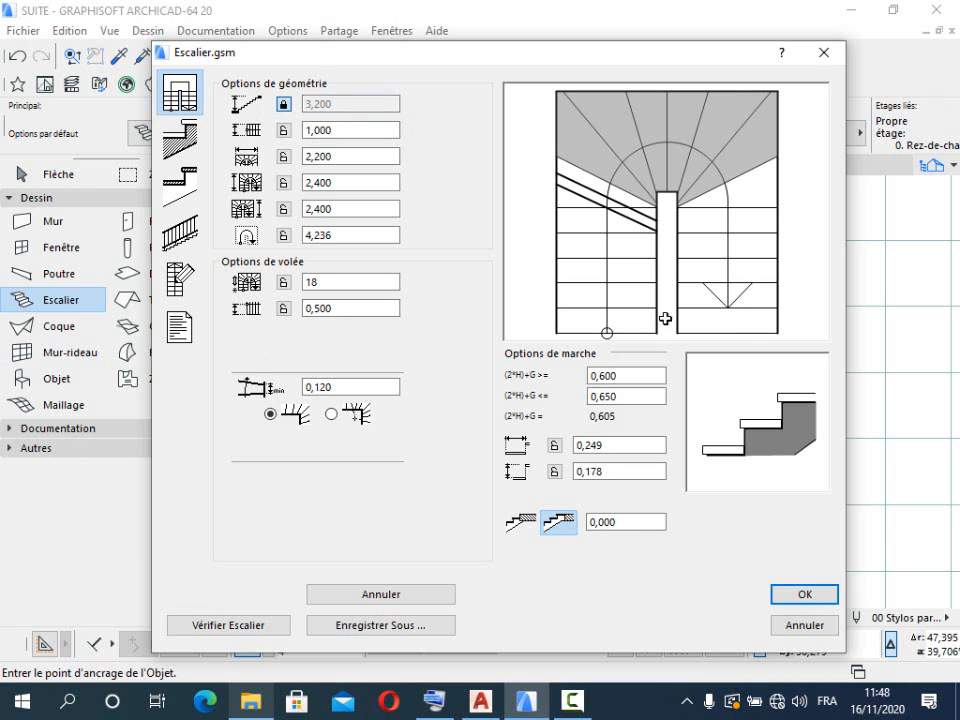
Step: Compare the stair's steps and overall dimensions in the AutoCAD plan with the ARCHICAD stair parameters
left_click(493, 714)
scroll(489, 368, "down", 2)
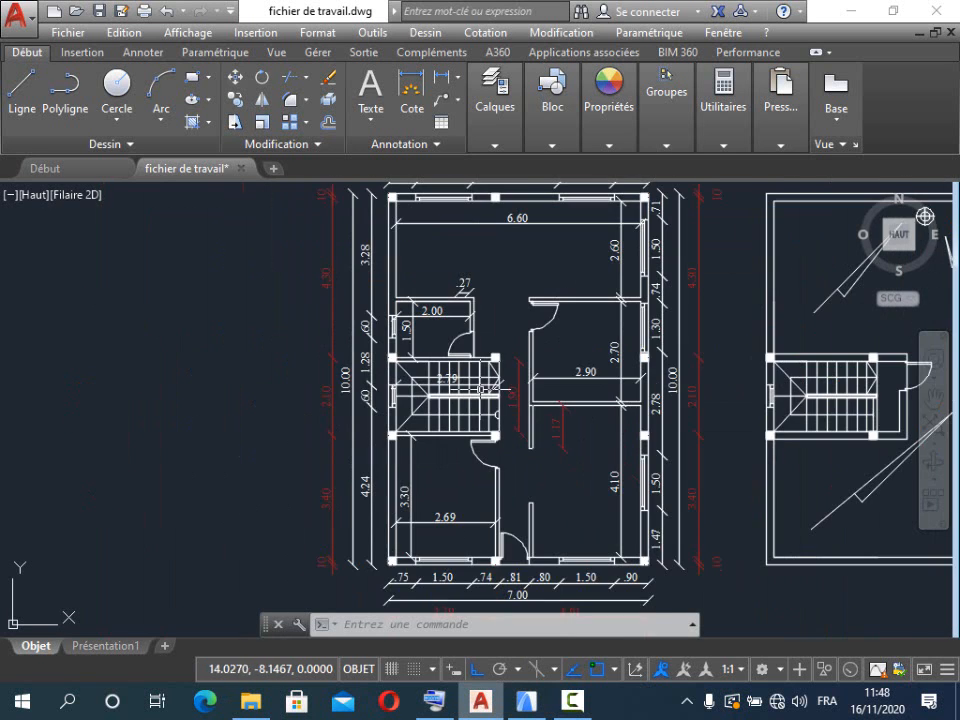
scroll(489, 368, "up", 4)
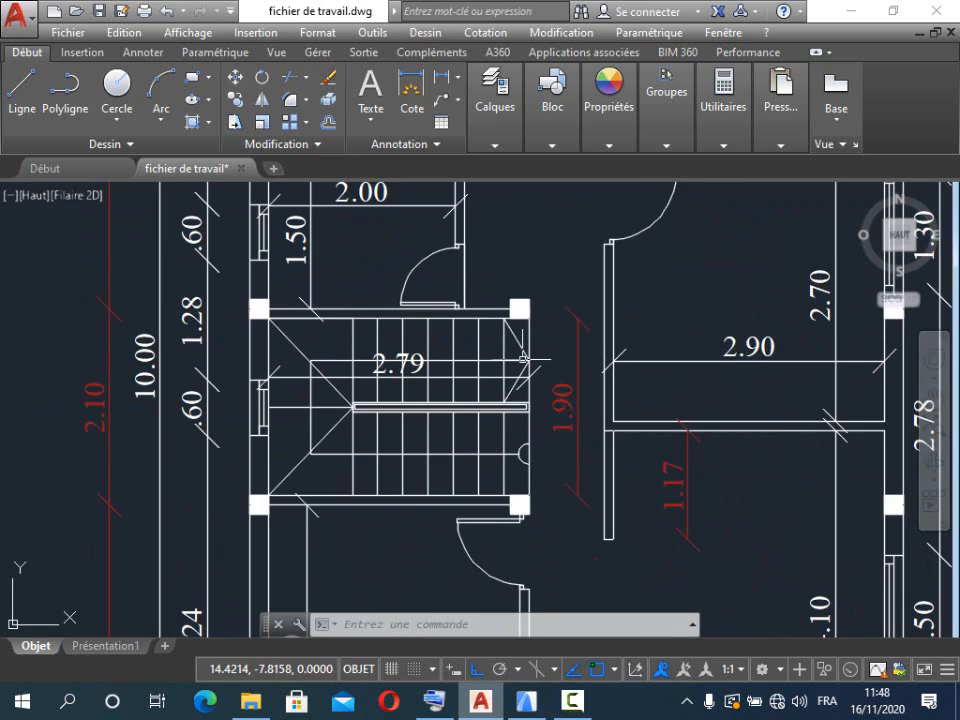
scroll(515, 355, "down", 2)
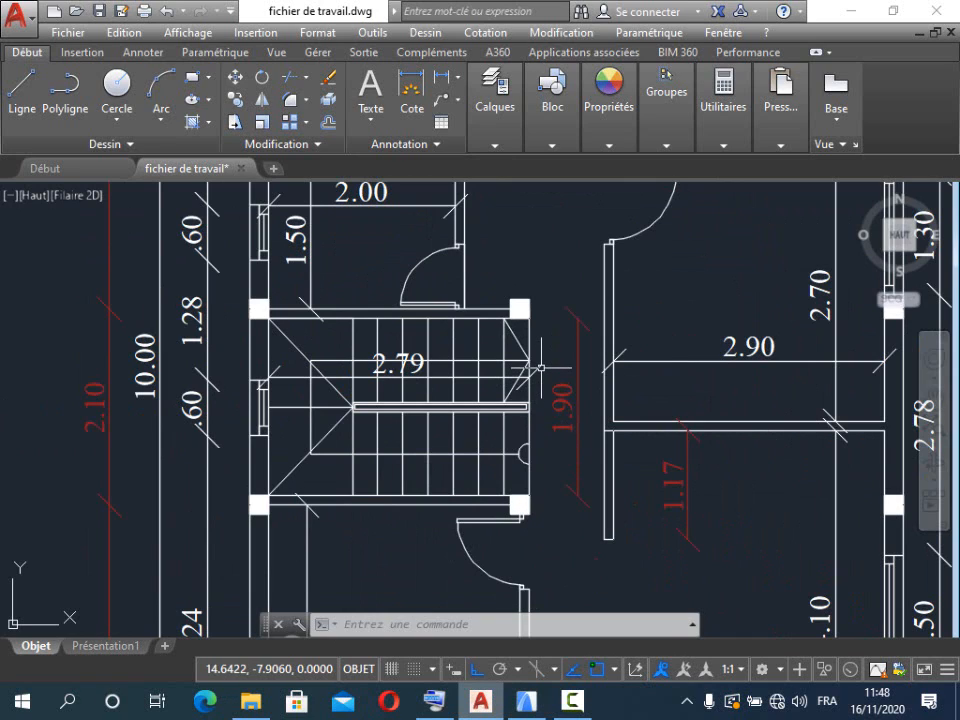
mouse_move(541, 369)
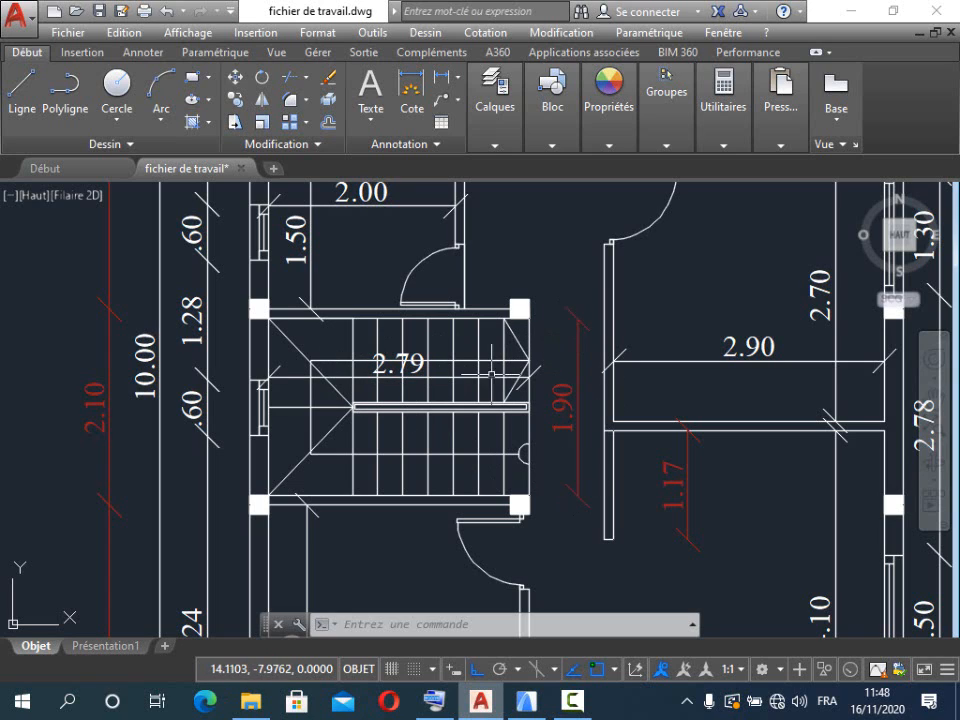
left_click(532, 708)
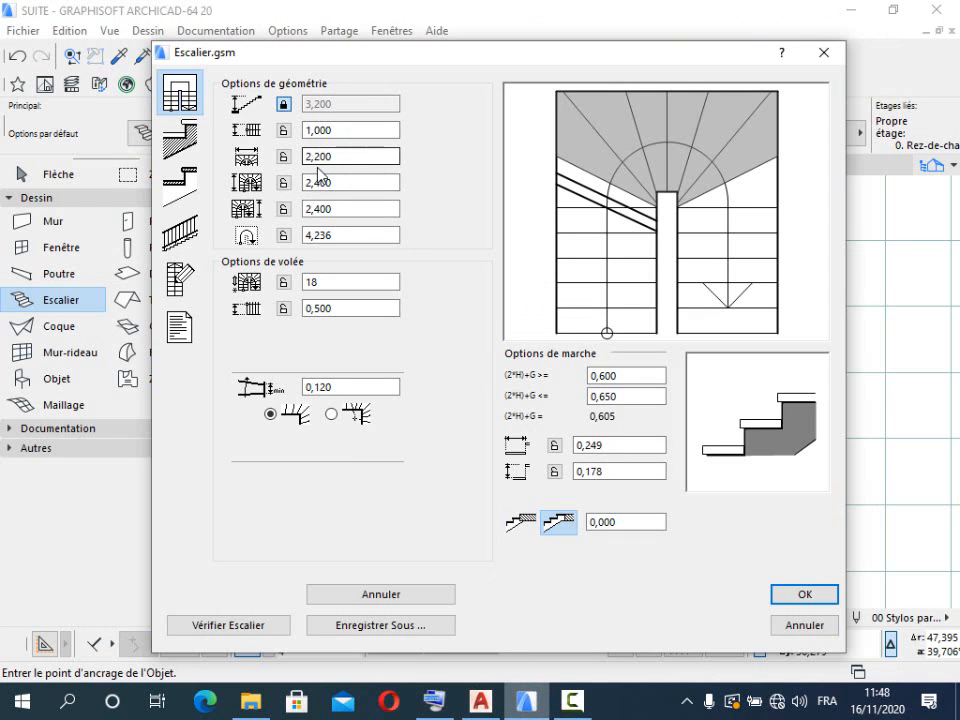
left_click(553, 708)
left_click(481, 702)
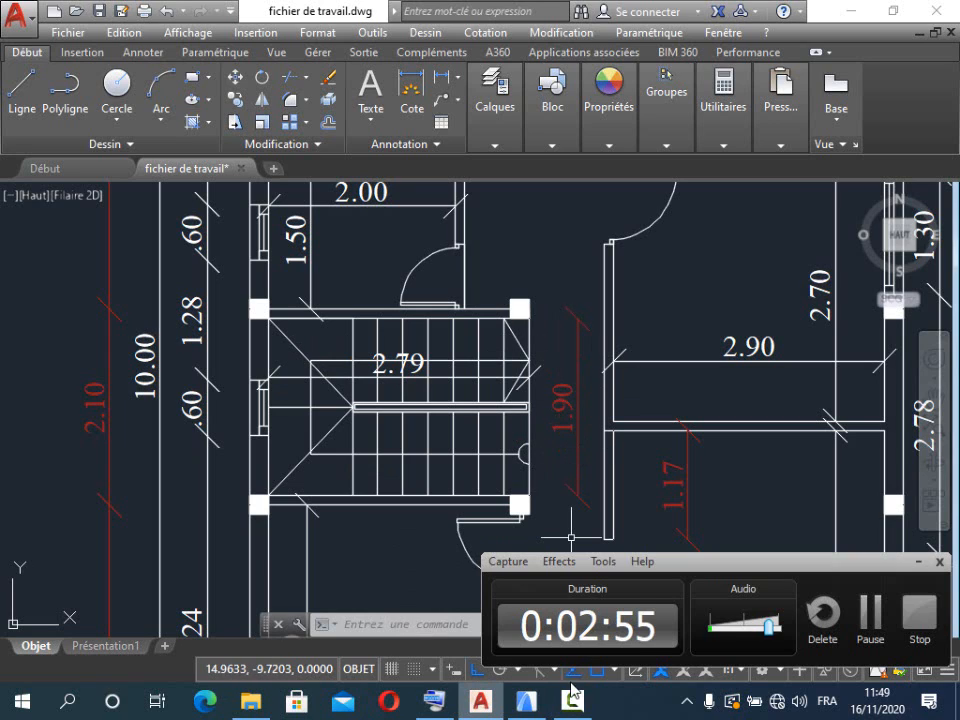
left_click(524, 708)
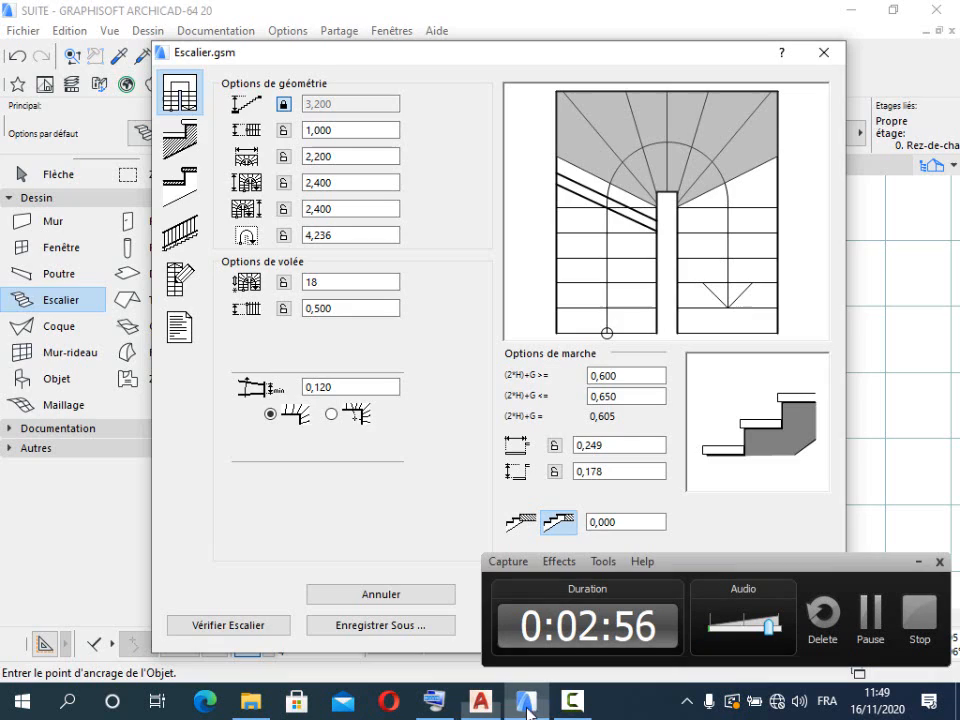
Step: Set the stair's overall width to 2,79 and lock that value
left_click(336, 158)
left_click_drag(320, 156, 316, 155)
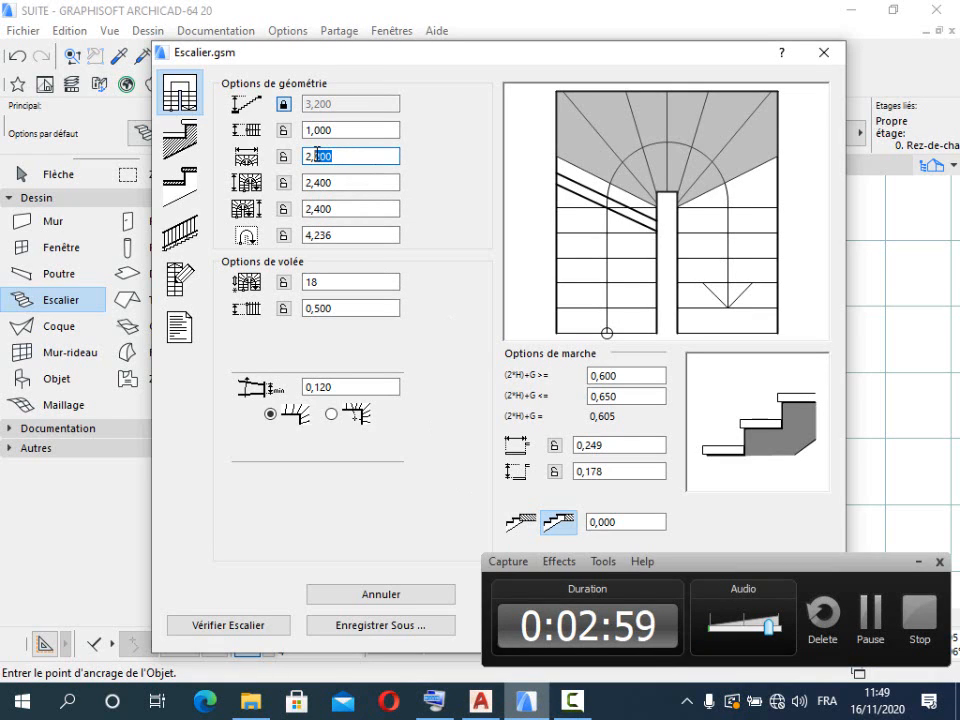
type("79")
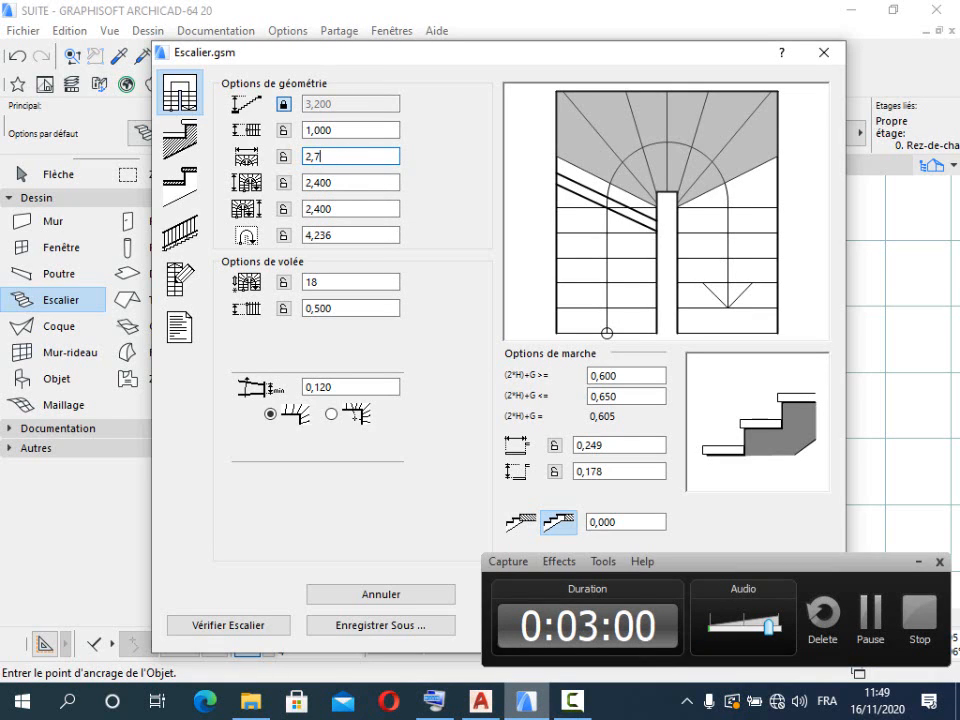
left_click(354, 131)
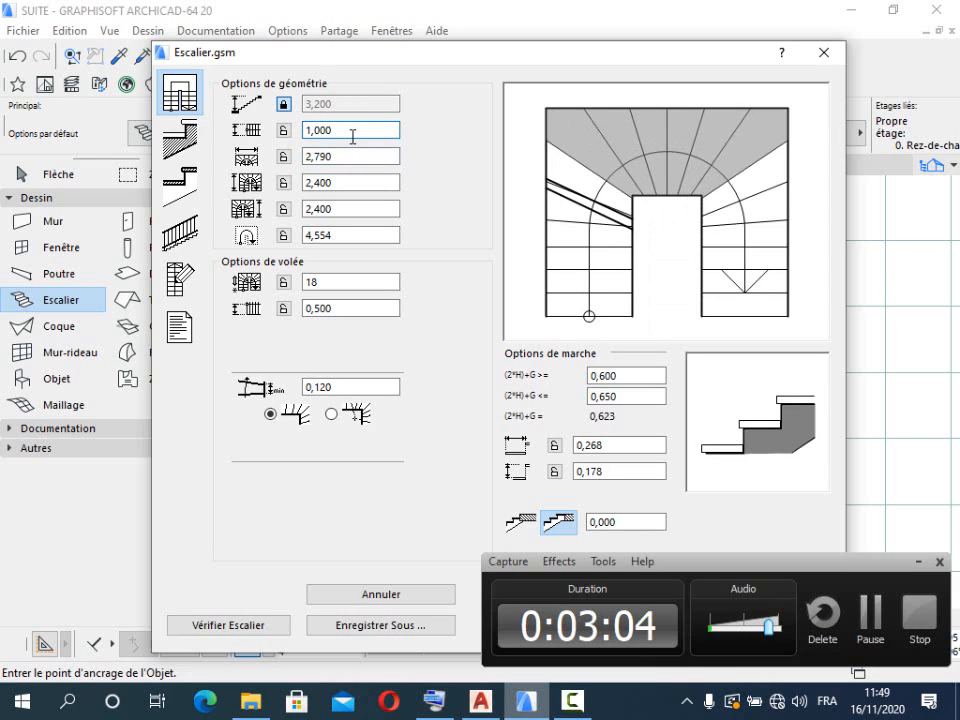
left_click(283, 158)
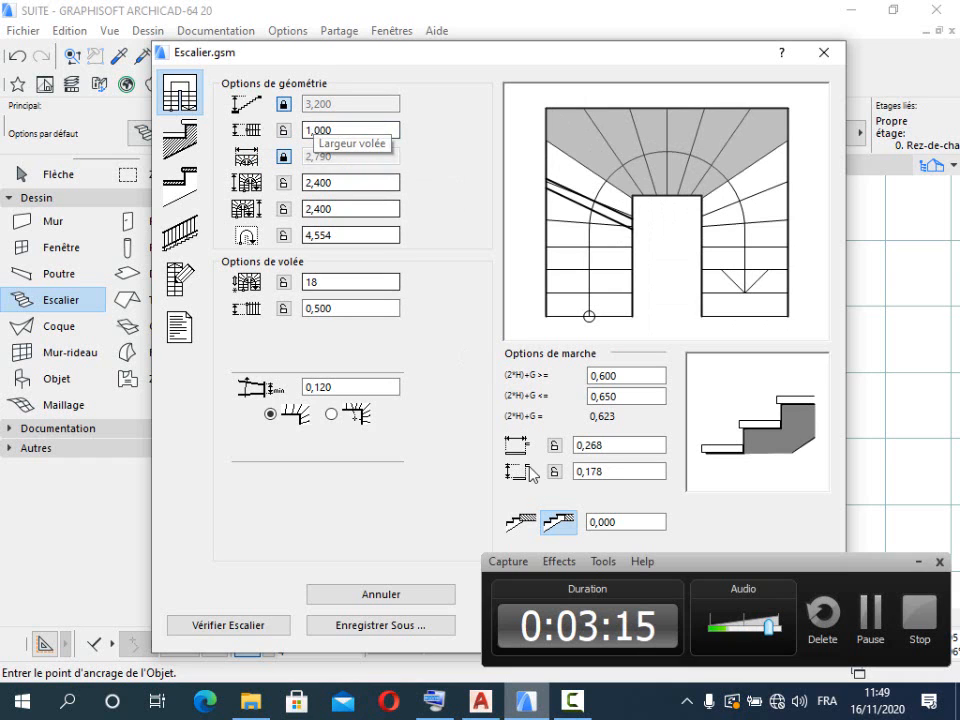
Step: Add a vertical linear dimension across the upper stair flight in the AutoCAD plan, and return to the ARCHICAD stair settings
left_click(478, 696)
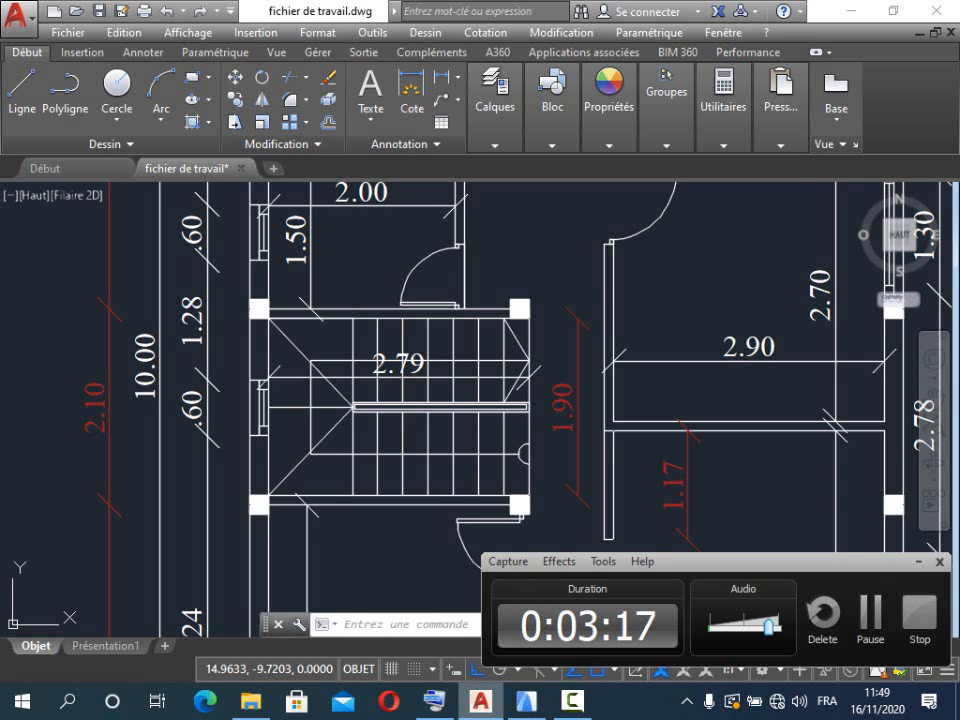
scroll(369, 407, "down", 2)
scroll(496, 419, "up", 2)
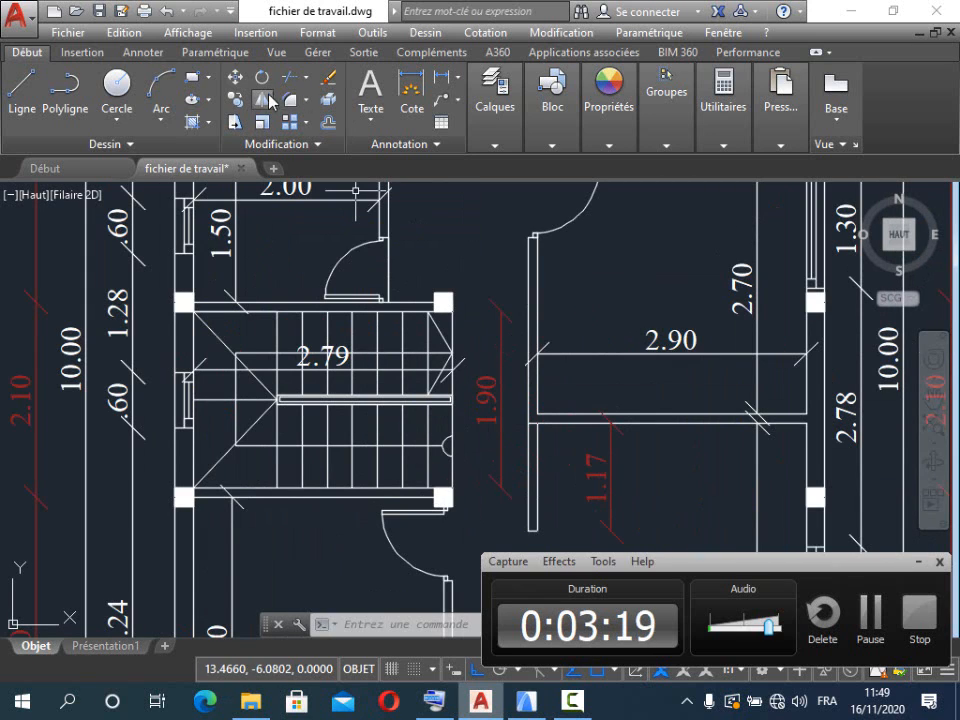
left_click(485, 32)
left_click(490, 80)
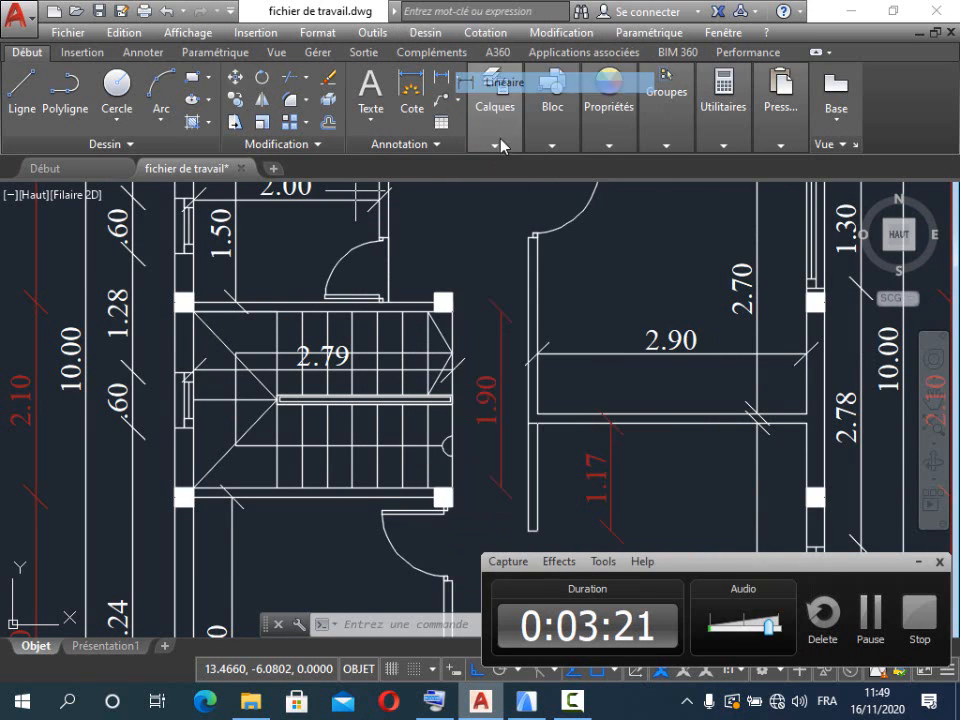
scroll(464, 404, "up", 4)
left_click(441, 382)
scroll(442, 383, "down", 2)
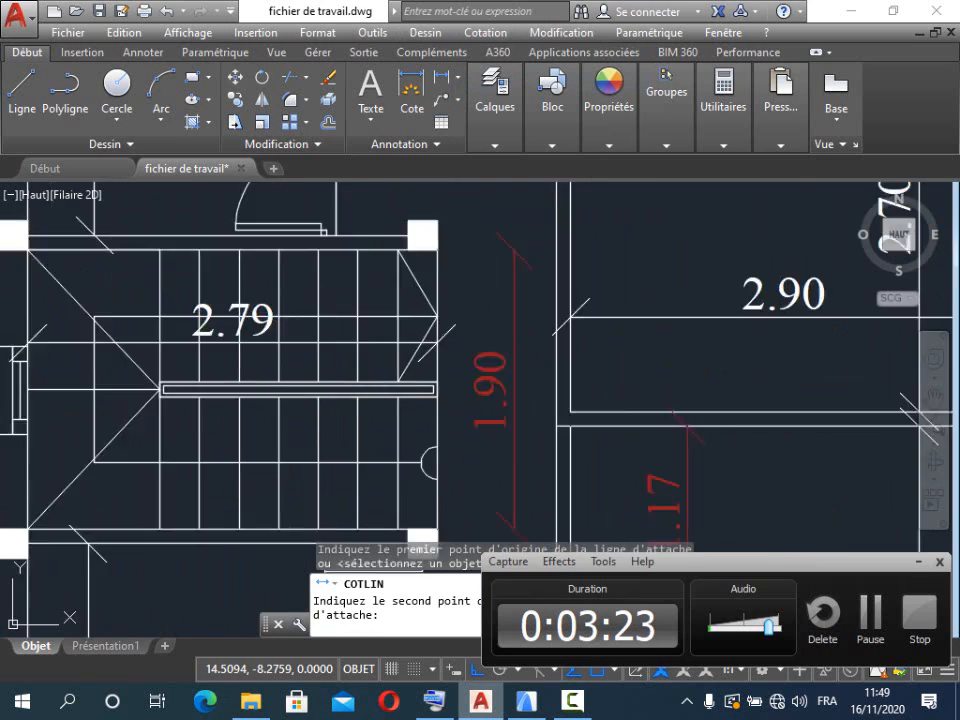
scroll(428, 298, "up", 2)
left_click(427, 293)
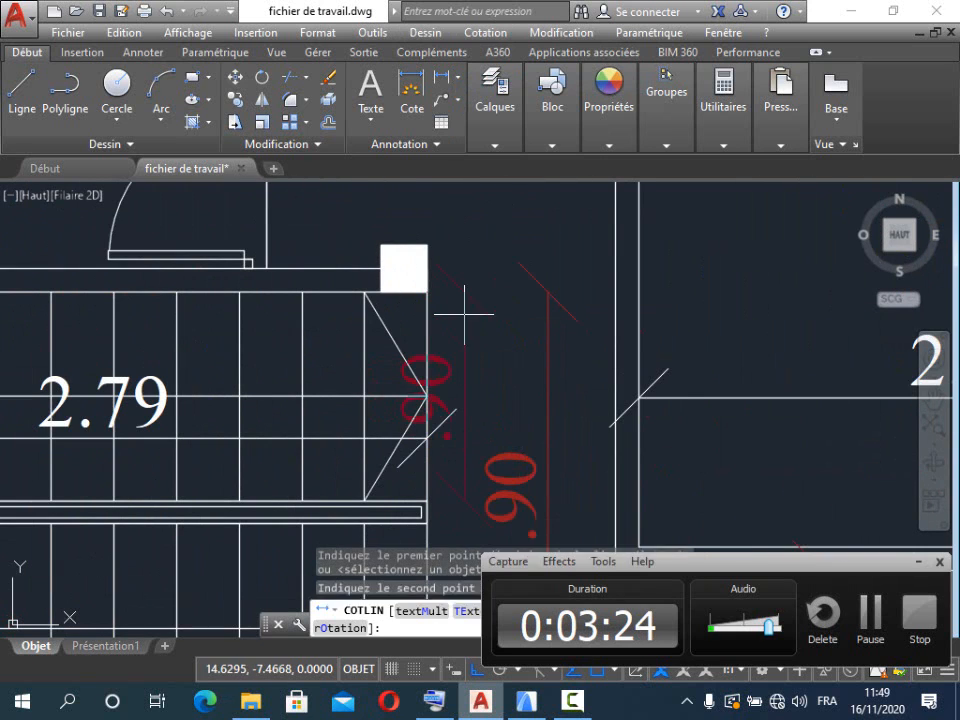
left_click(520, 325)
scroll(521, 324, "down", 4)
left_click(526, 701)
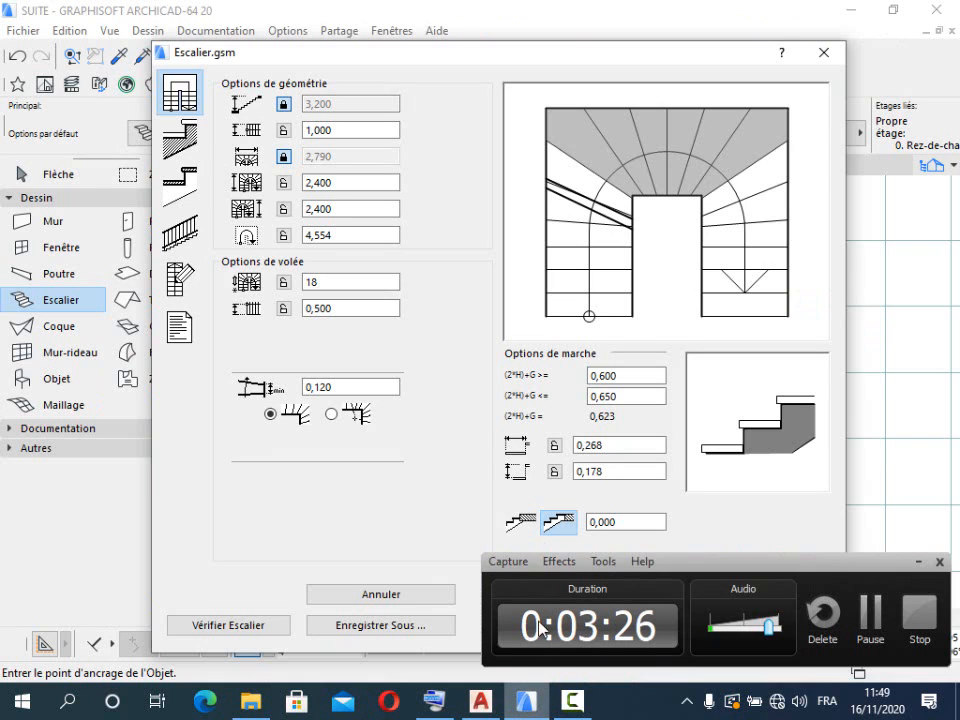
Step: Try to set the flight width (Largeur volée) to 1,9 with the overall width locked
left_click(338, 131)
left_click_drag(332, 131, 318, 131)
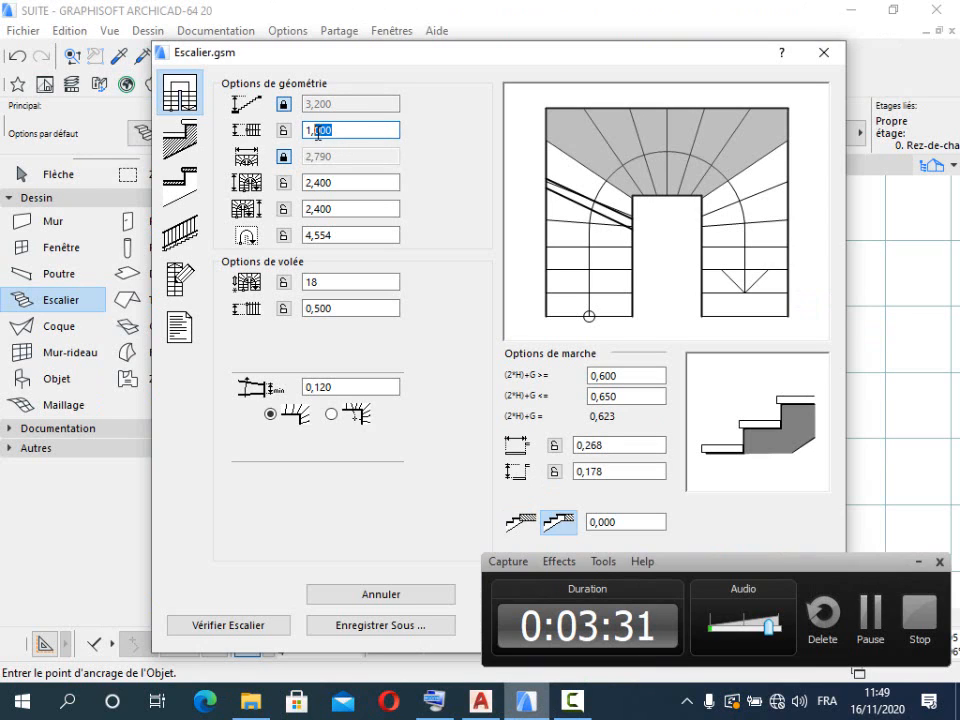
type("8")
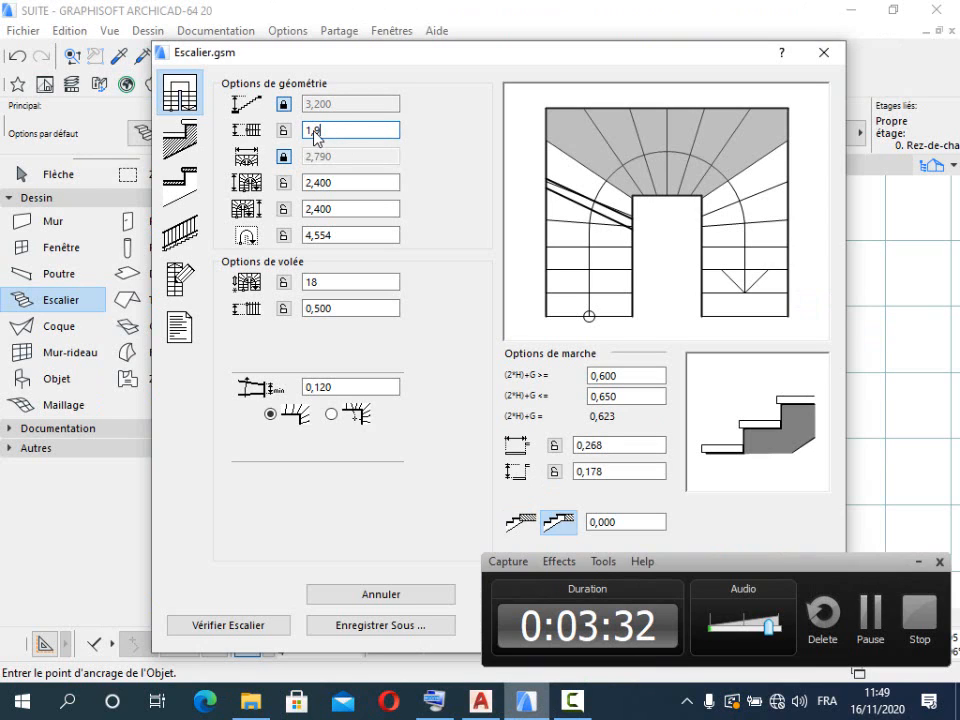
key("BackSpace")
type("9")
key("Return")
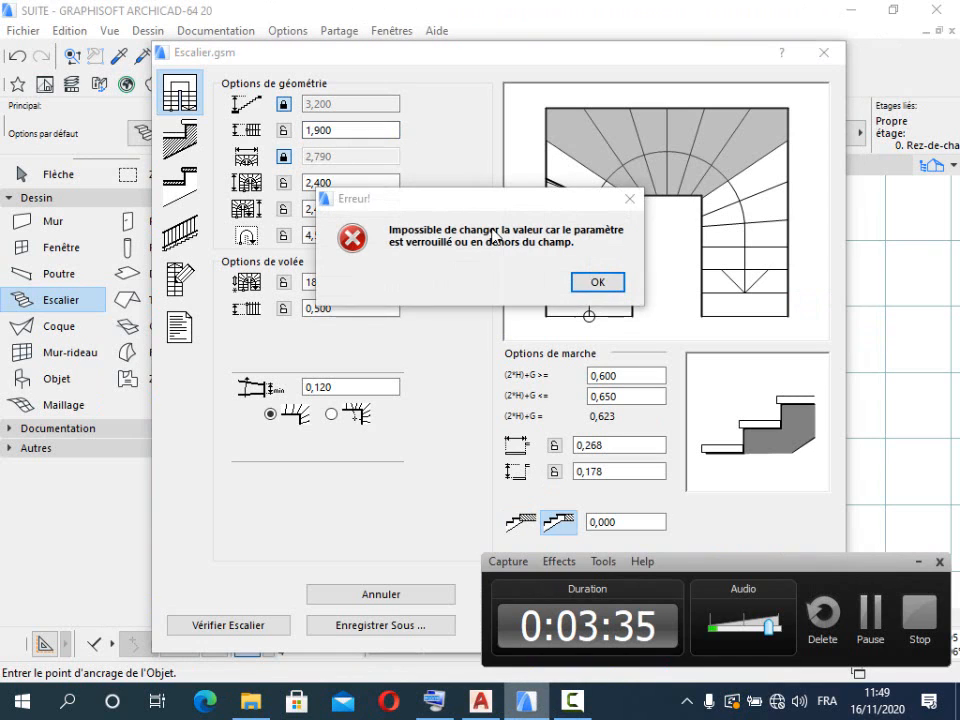
left_click(597, 282)
Step: Unlock the stair's overall width and set the flight width to 0,9
left_click(310, 131)
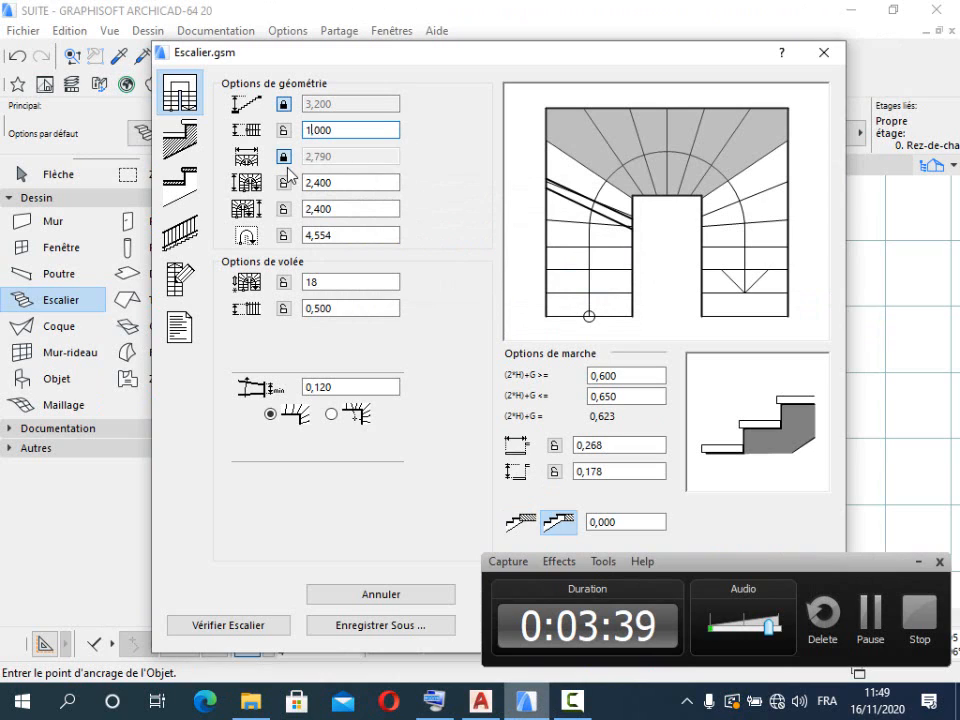
left_click(283, 156)
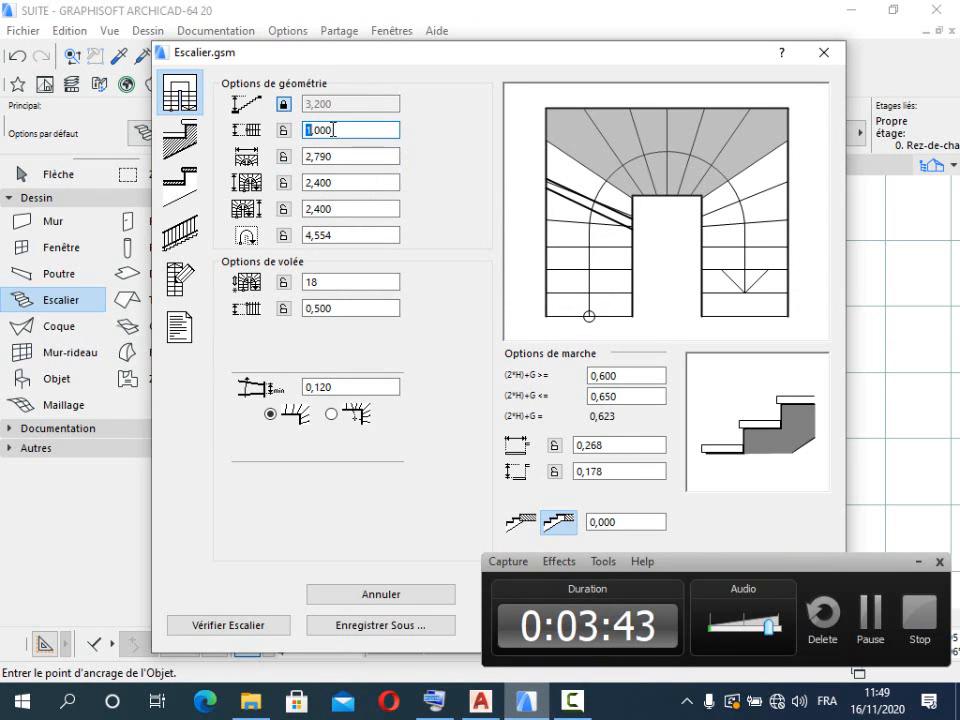
left_click_drag(333, 130, 322, 131)
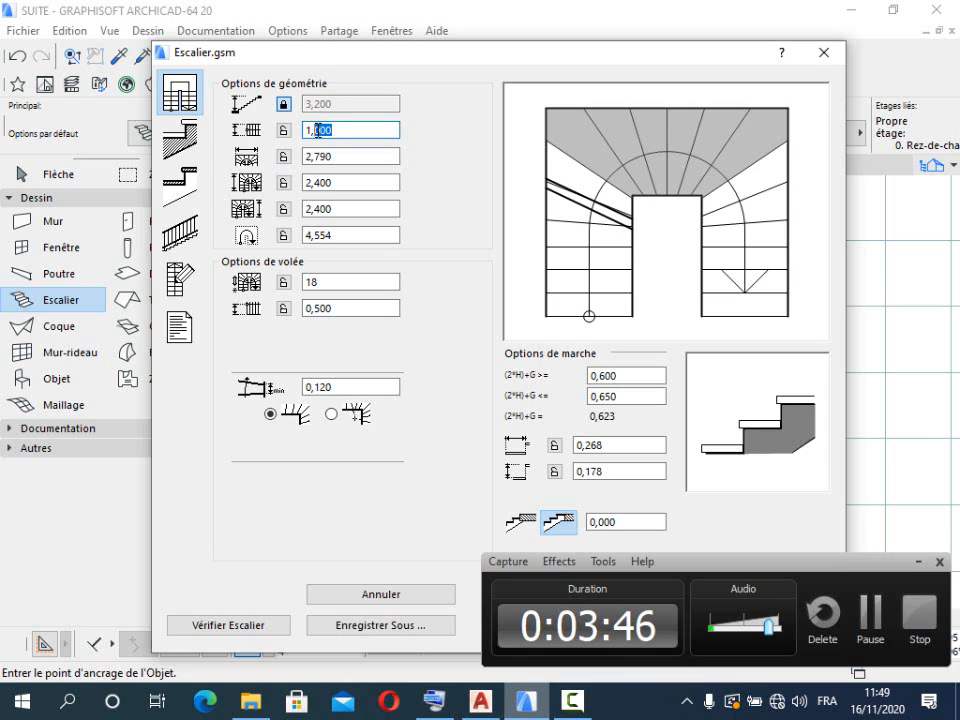
type("9")
key("Return")
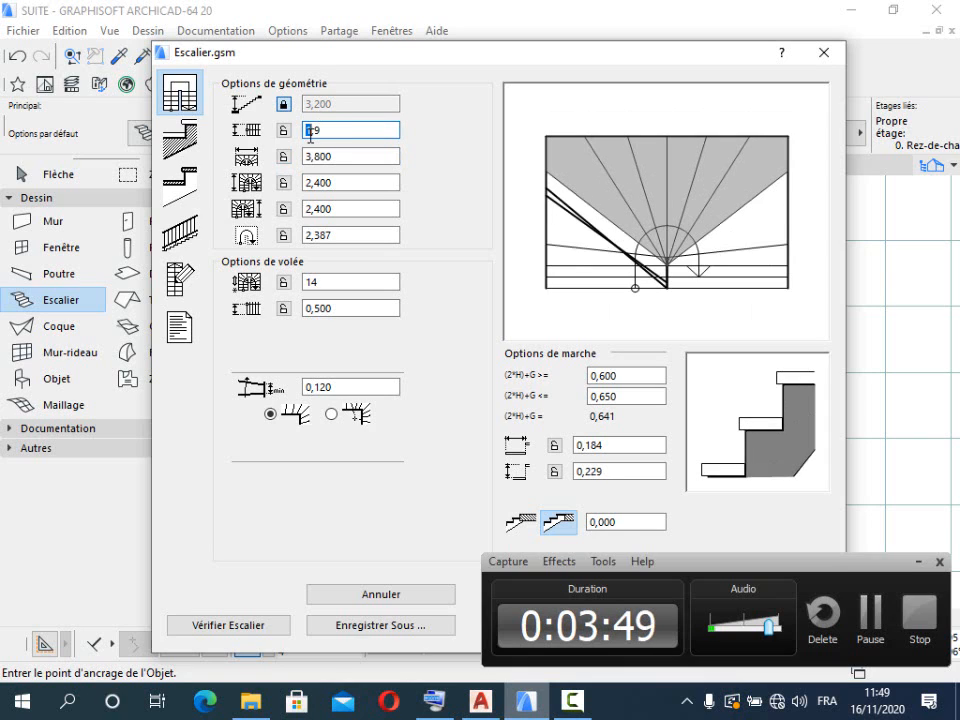
type("0")
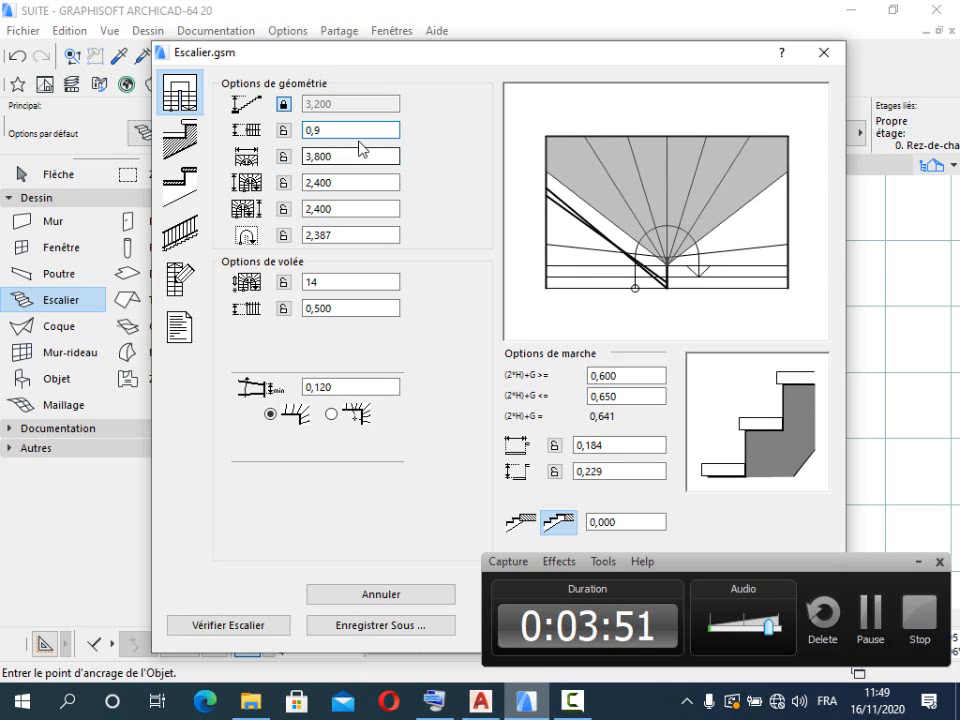
Step: Lock the flight width at 0,9, check the stair dimensions in the AutoCAD plan, and return to the ARCHICAD stair settings
key("Return")
left_click(283, 130)
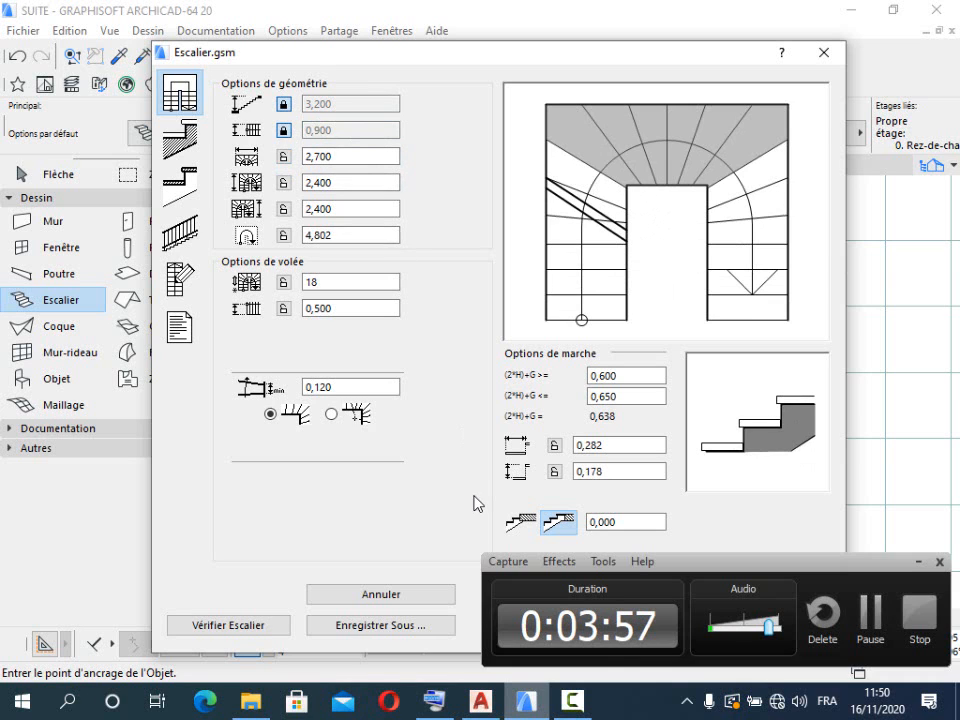
left_click(482, 702)
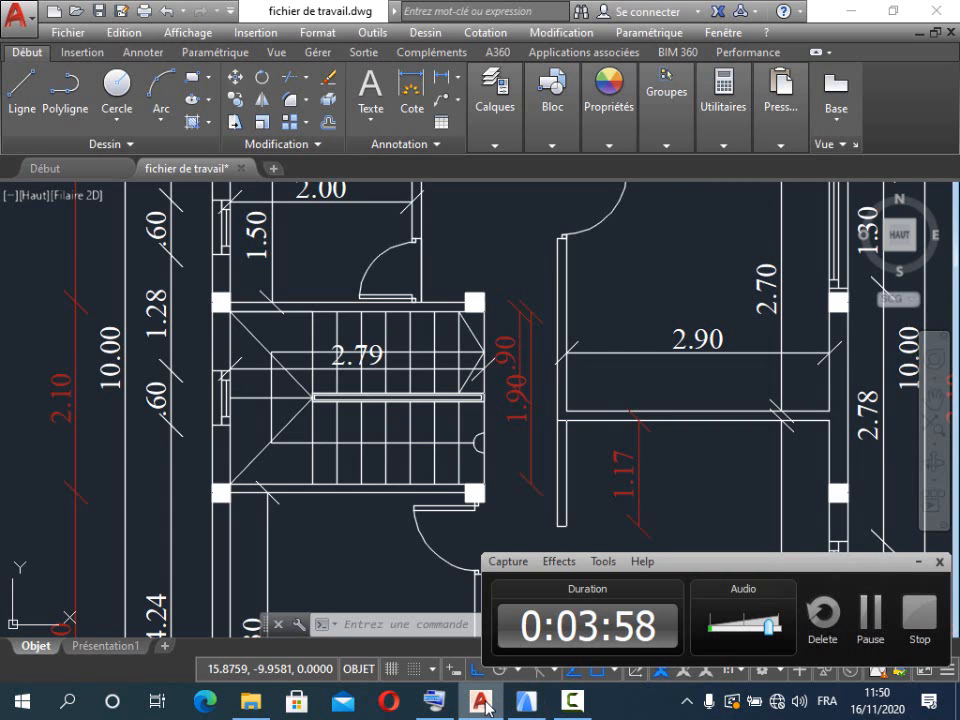
left_click(527, 702)
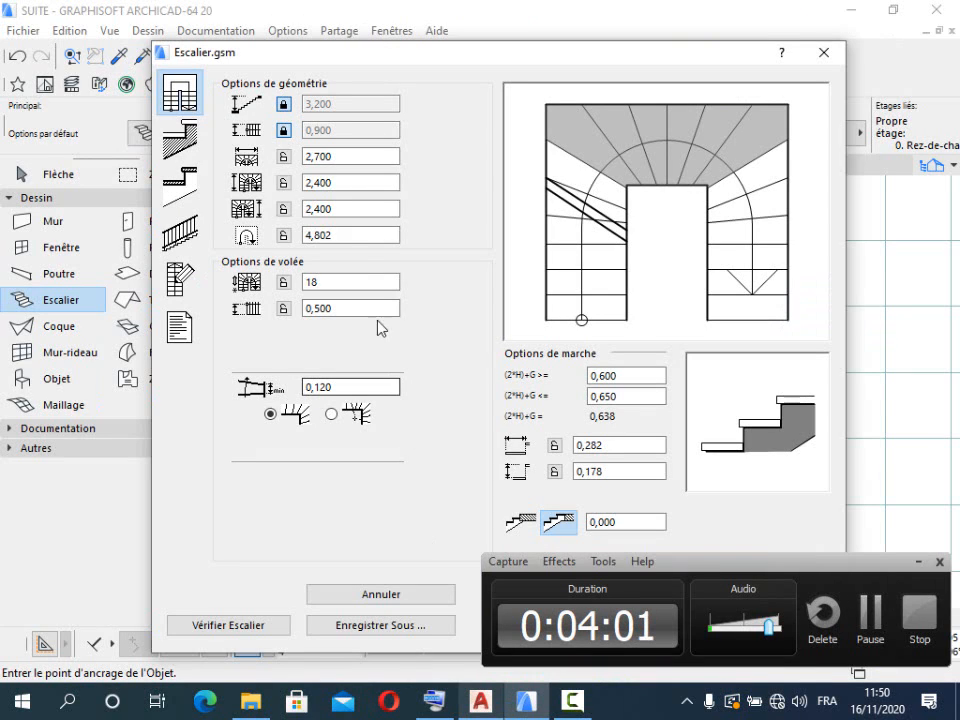
Step: Try to set the stair's overall width to 1,7 with the flight width locked
left_click(308, 157)
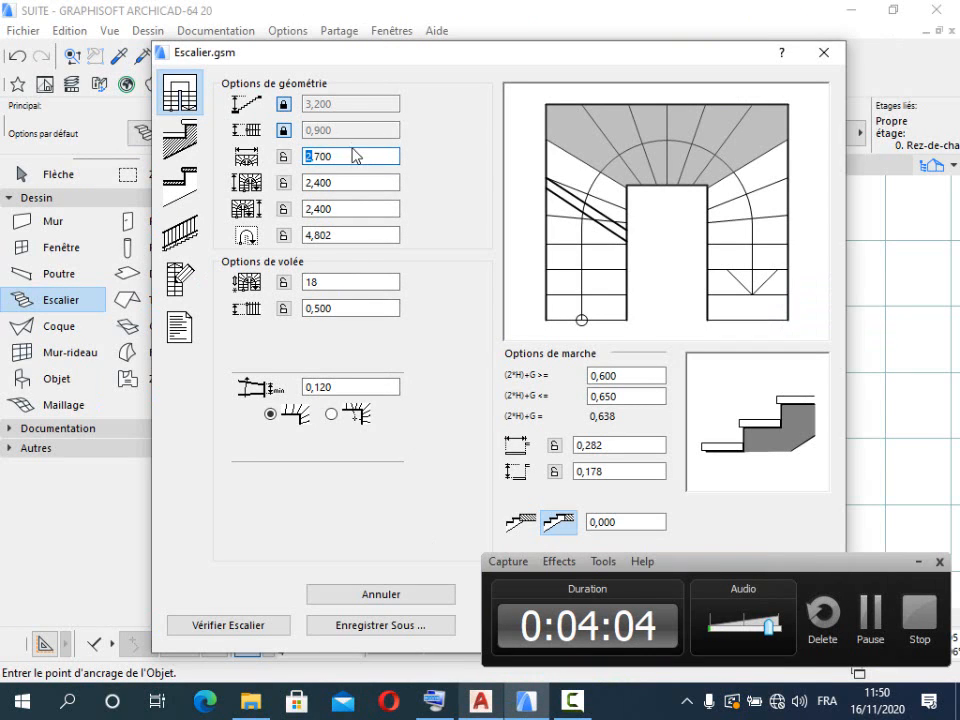
type("1")
key("Return")
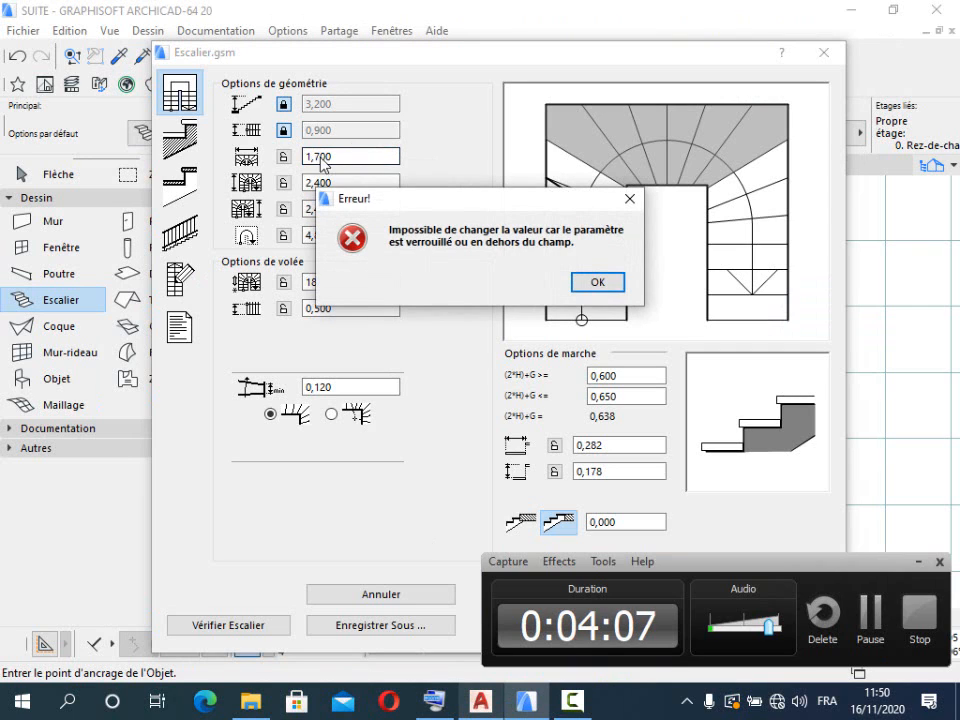
left_click(599, 281)
Step: Try to set the stair's overall width to 2,9 with the flight width locked
double_click(332, 156)
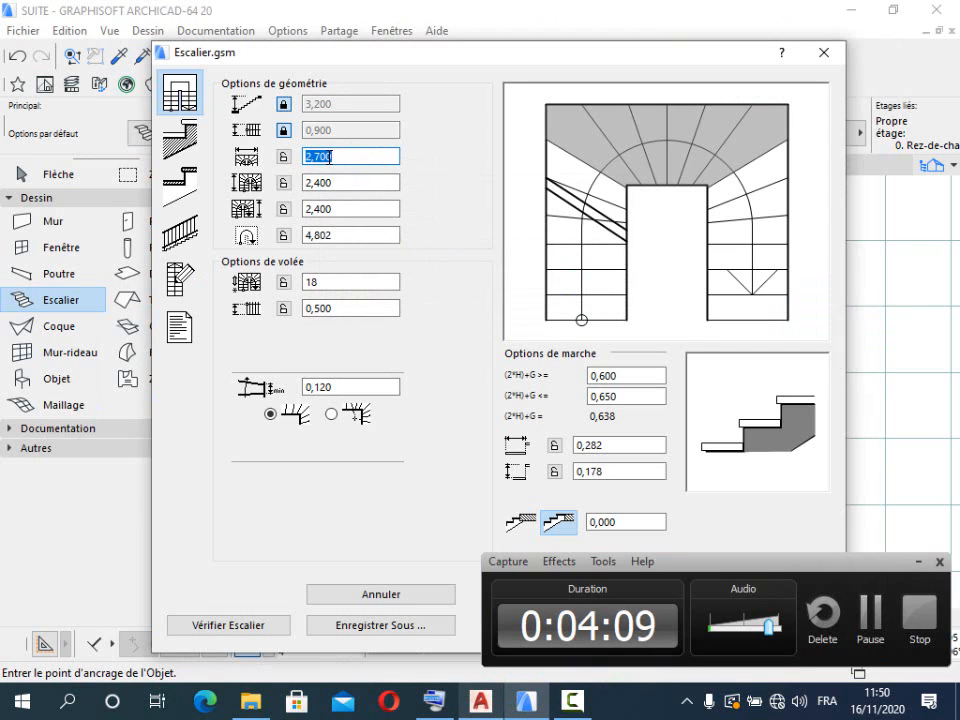
left_click(329, 157)
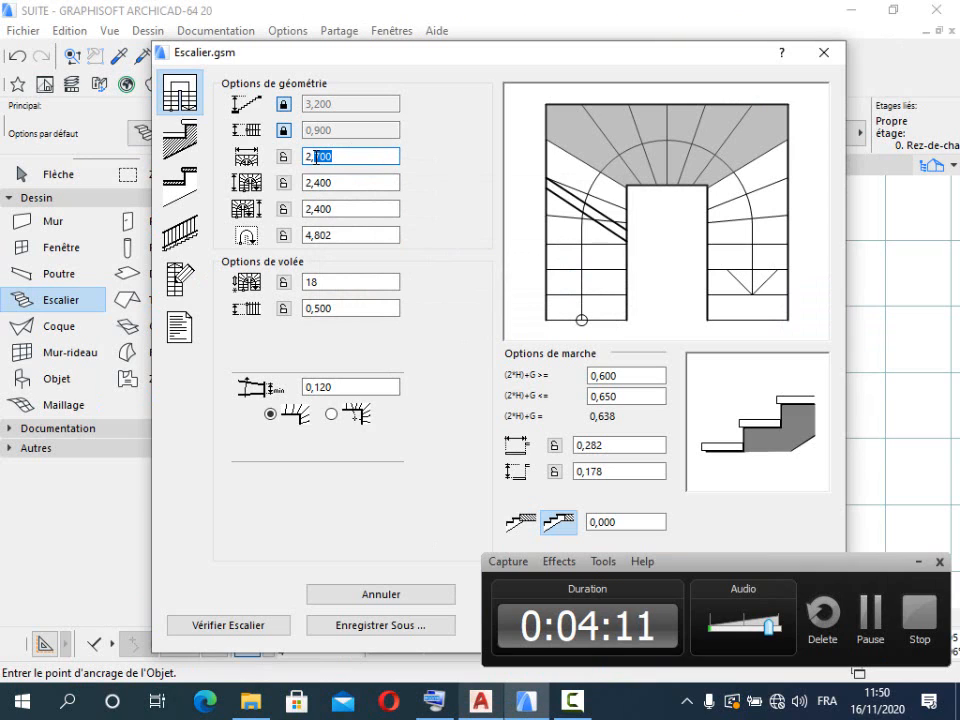
type("9")
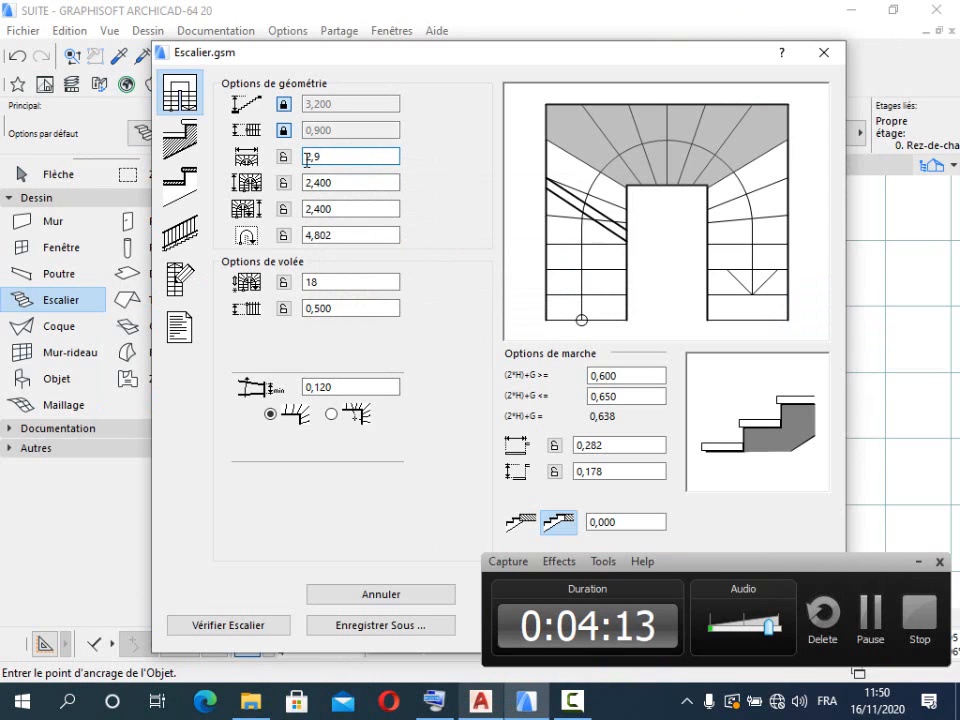
key("Return")
key("Return")
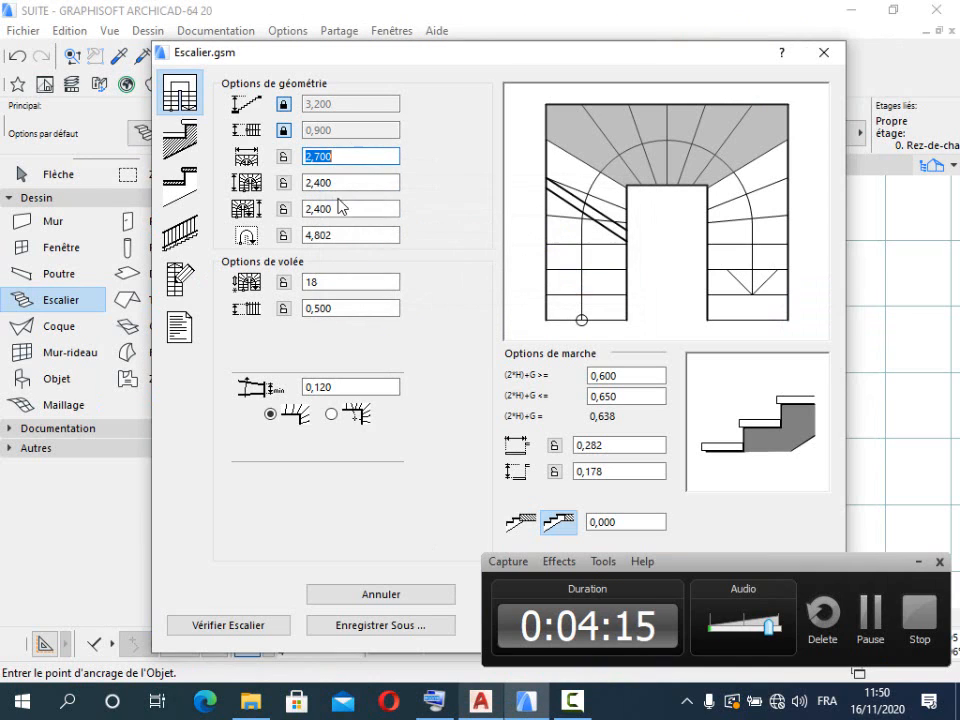
Step: Try to set the stair's overall width to 1 while the flight width stays locked at 0,9
left_click(309, 160)
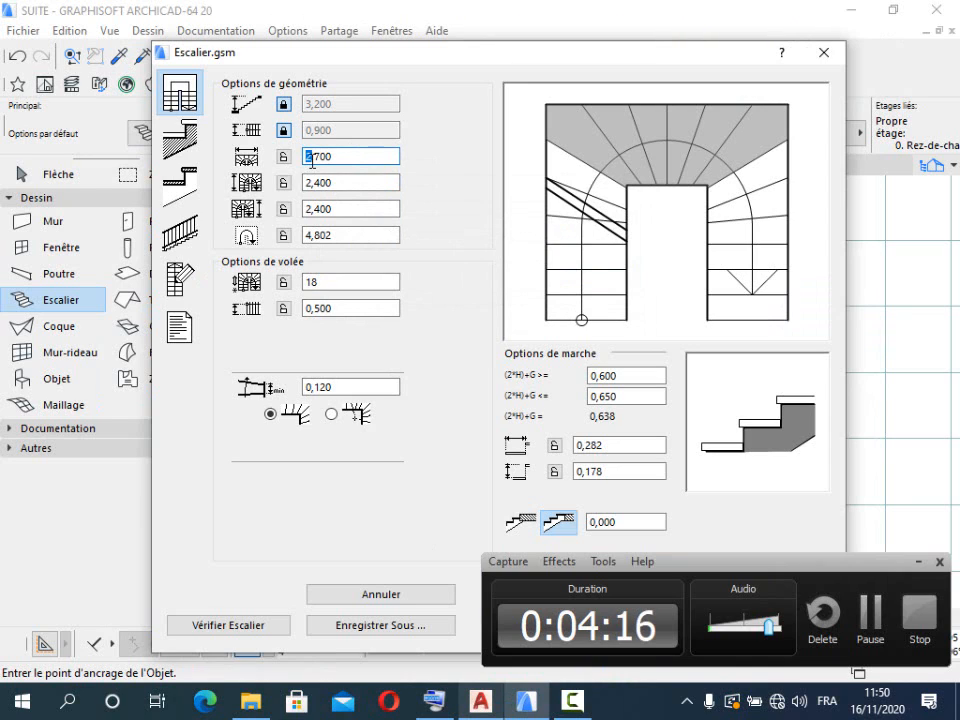
left_click_drag(347, 159, 293, 162)
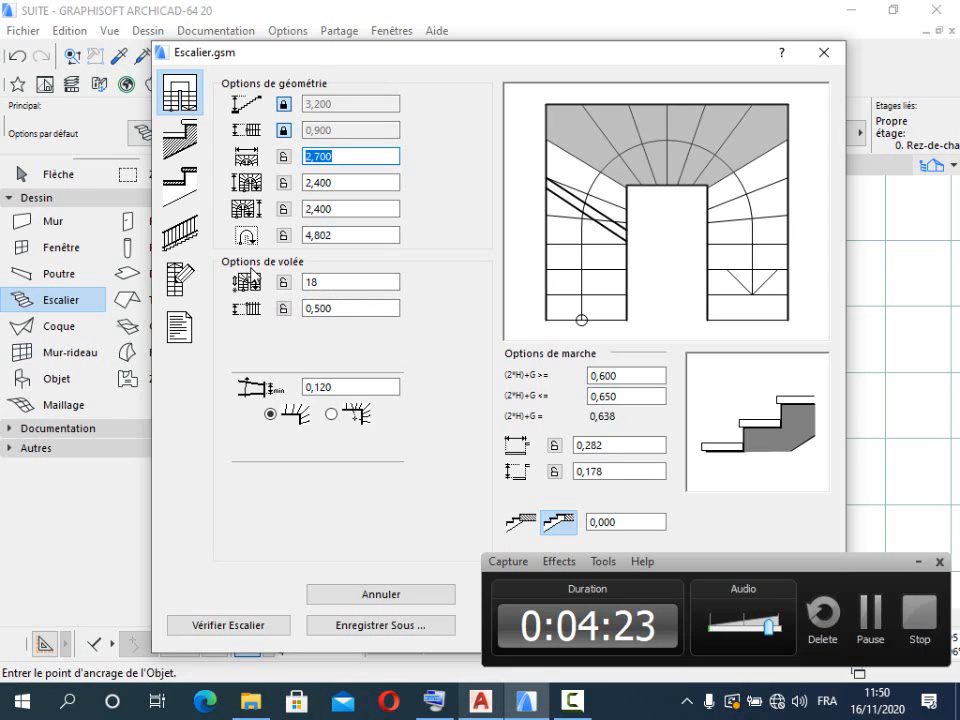
type("1")
key("Tab")
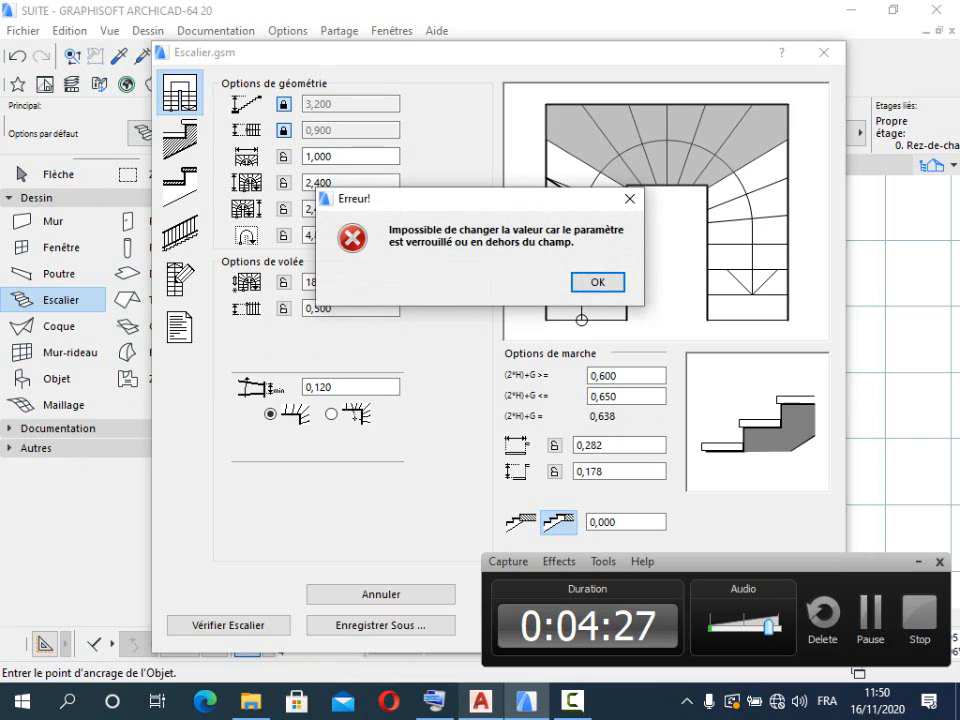
left_click(598, 284)
Step: Try again to set the overall stair width to 2,9 with the flight width still locked
left_click(334, 157)
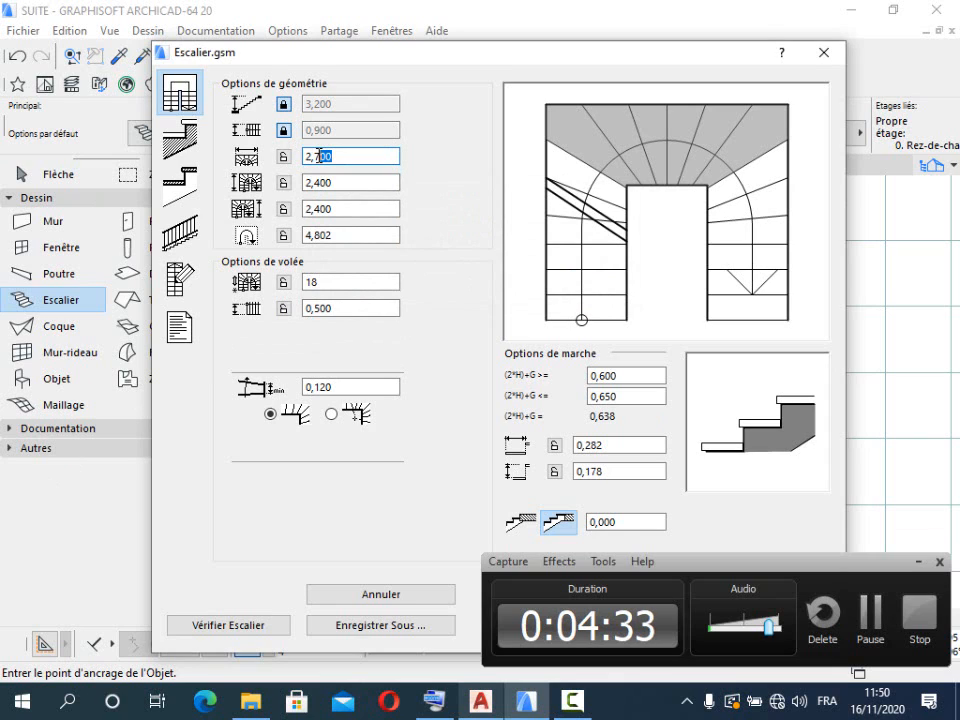
key("BackSpace")
type("9")
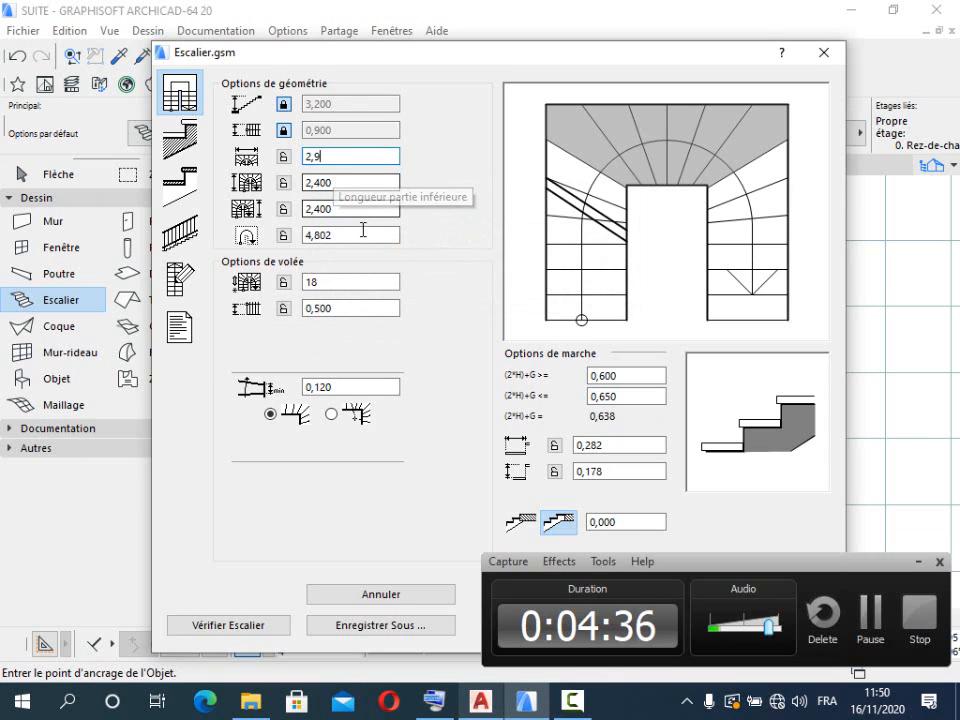
key("Tab")
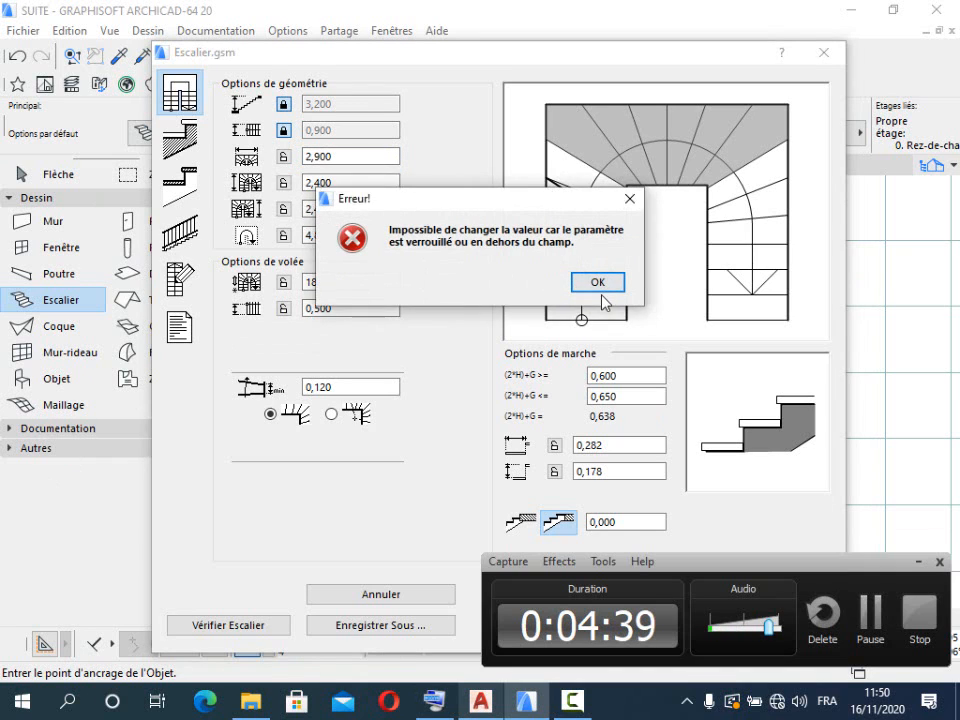
left_click(598, 282)
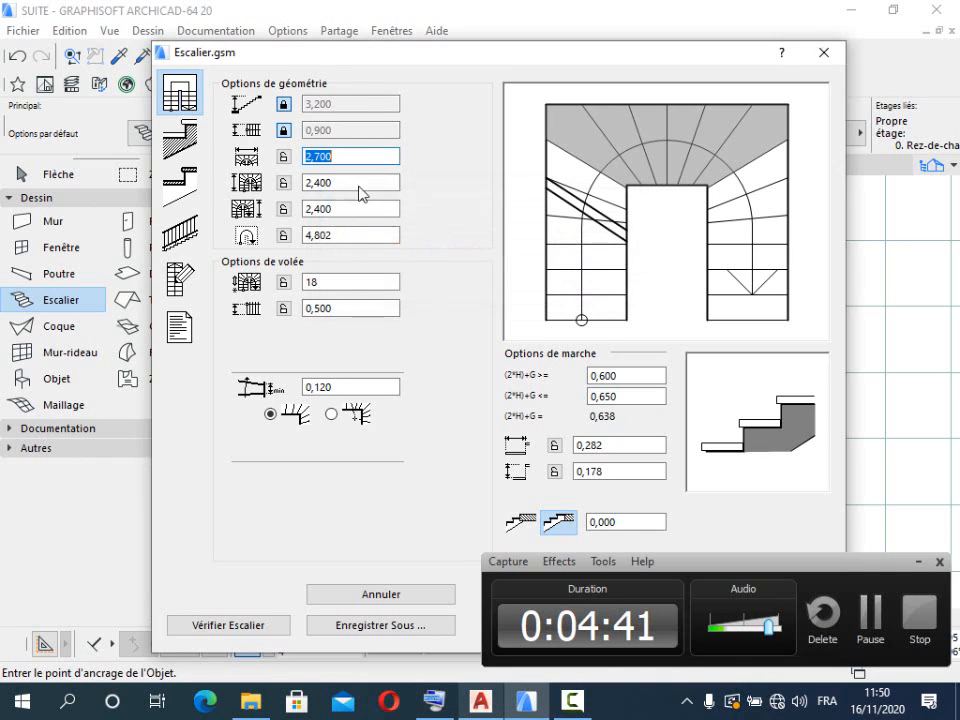
Step: Try again to set the overall stair width to 1,7 with the flight width still locked
left_click(313, 157)
double_click(310, 160)
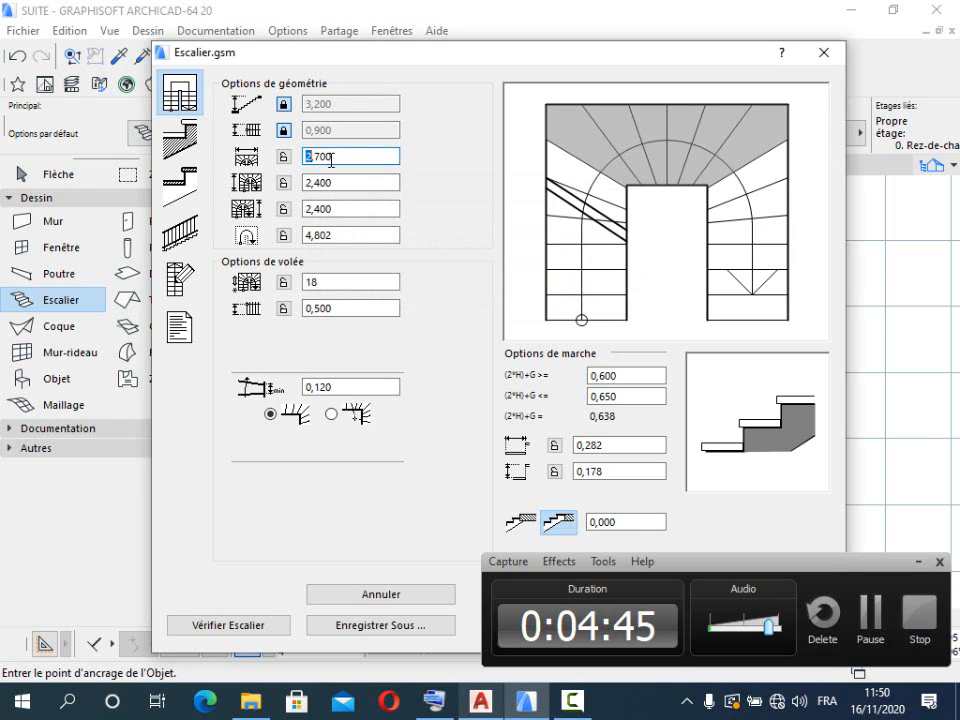
key("BackSpace")
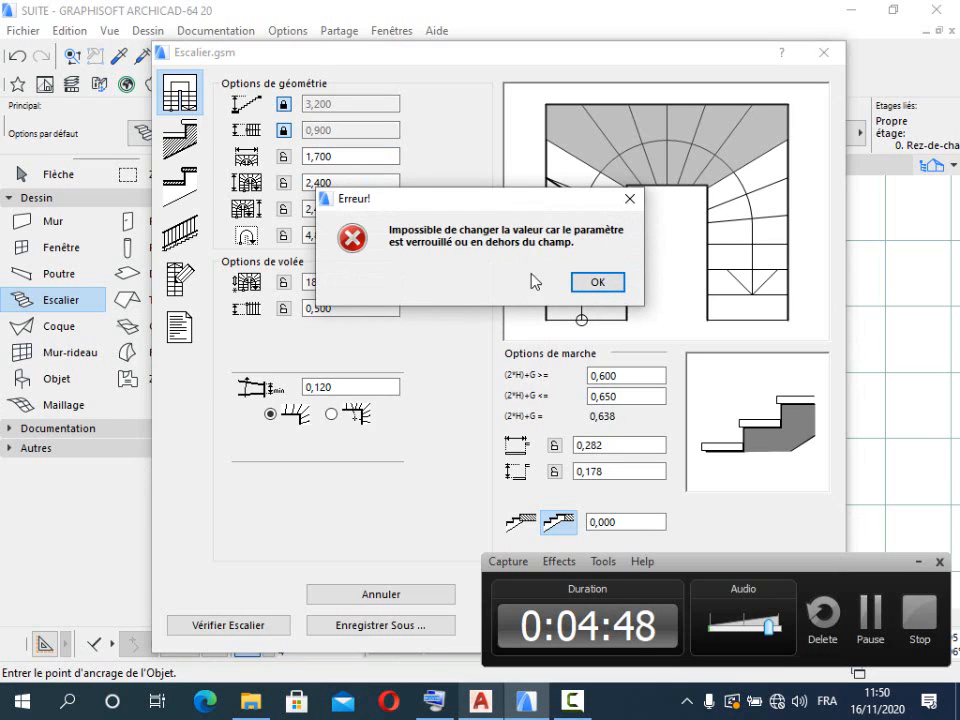
left_click(610, 285)
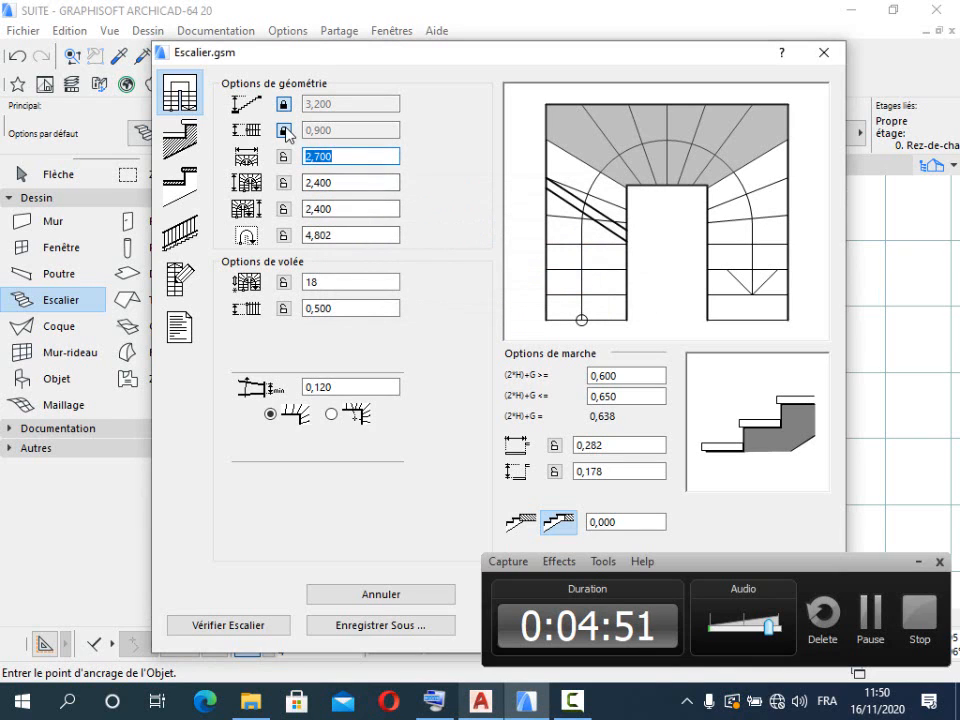
Step: Unlock the flight width, set the stair's overall width (largeur escalier) to 1,9 and lock it
left_click(285, 132)
left_click_drag(305, 158, 312, 160)
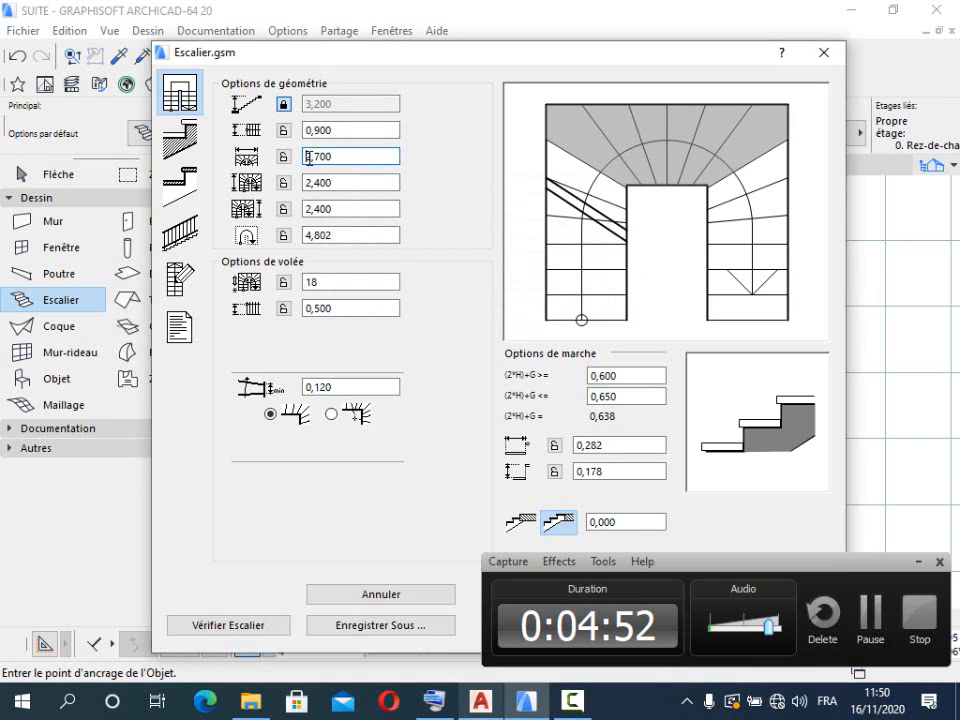
type("1")
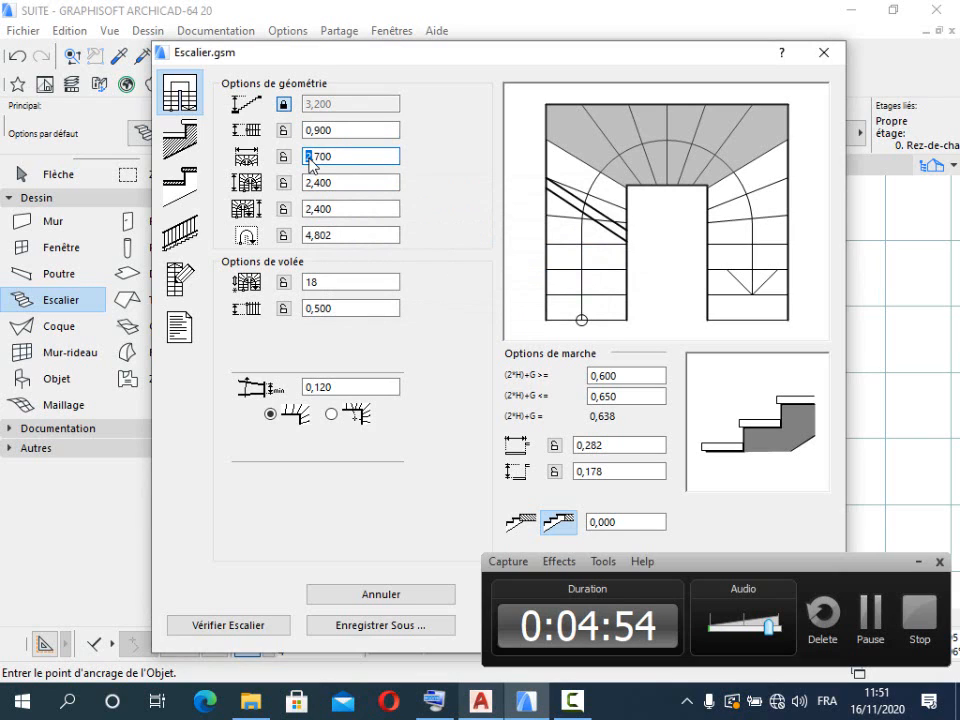
type("1")
left_click_drag(324, 156, 319, 158)
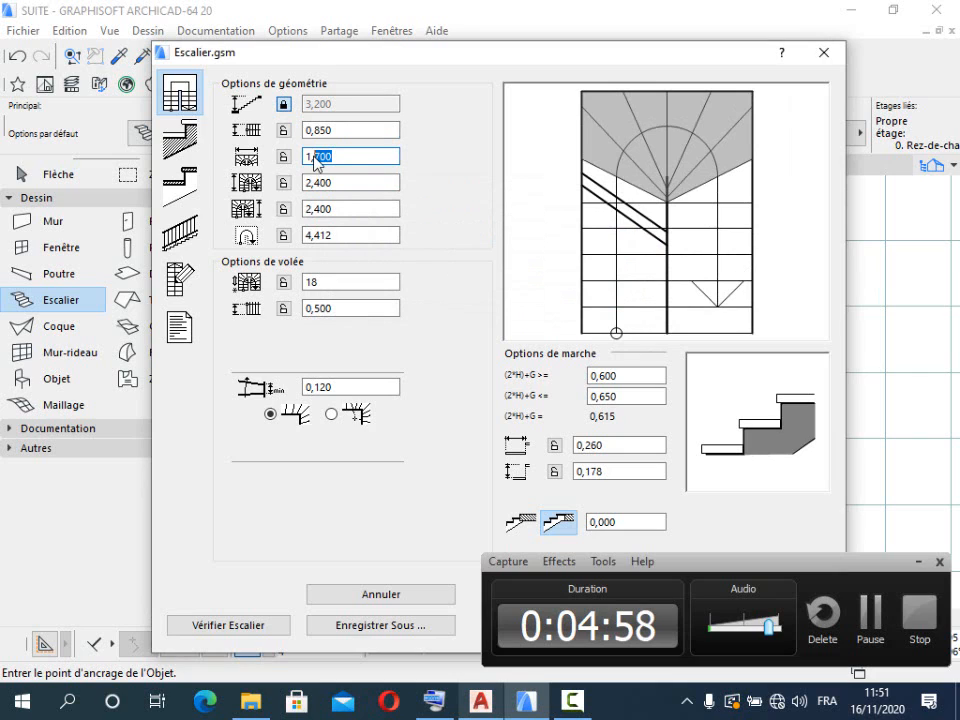
key("BackSpace")
type("9")
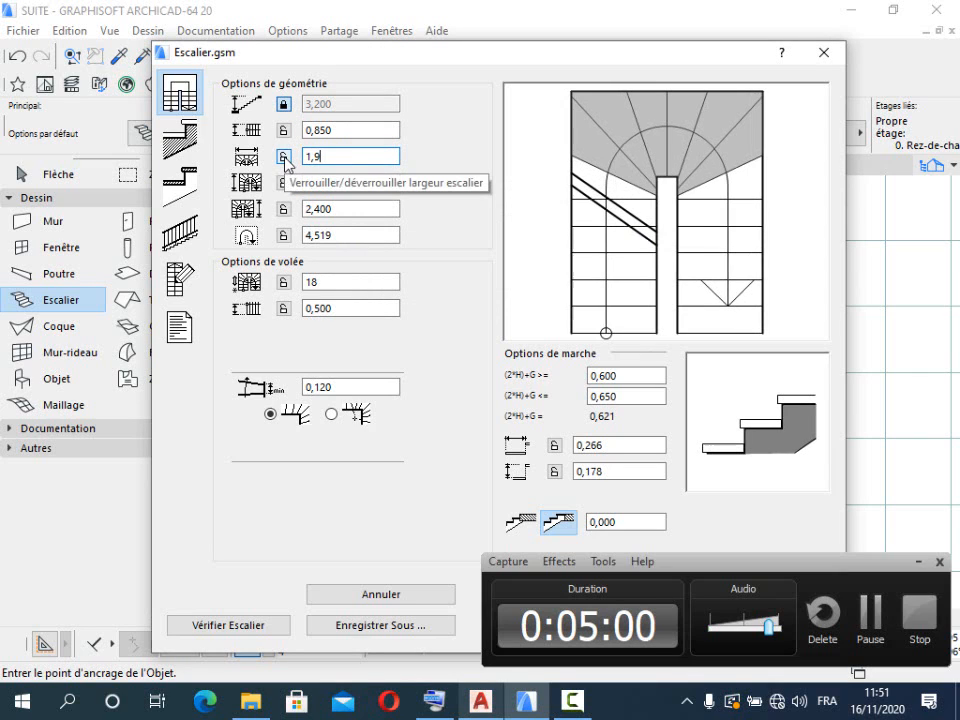
left_click(284, 157)
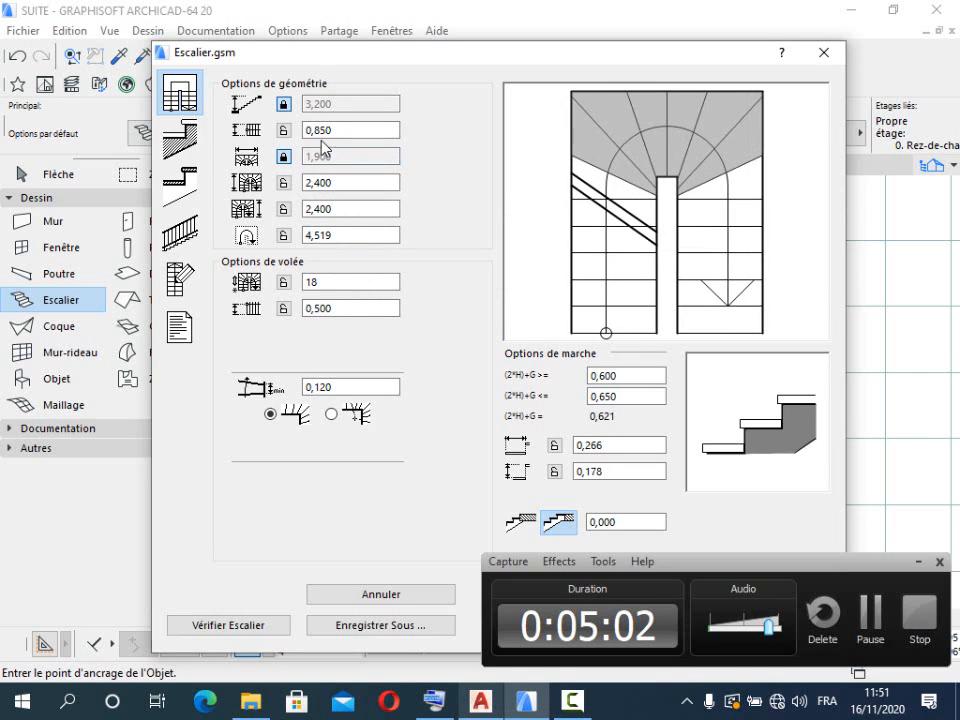
Step: Set the flight width to 0,9 and lock that value
left_click(318, 130)
left_click_drag(312, 130, 330, 131)
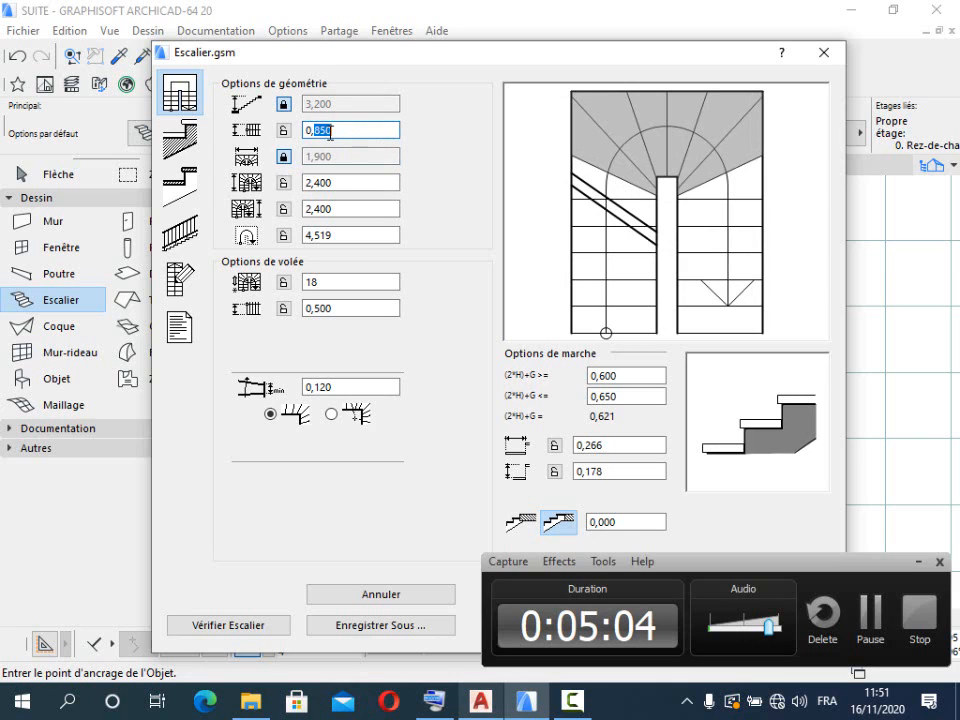
type("9")
left_click(284, 130)
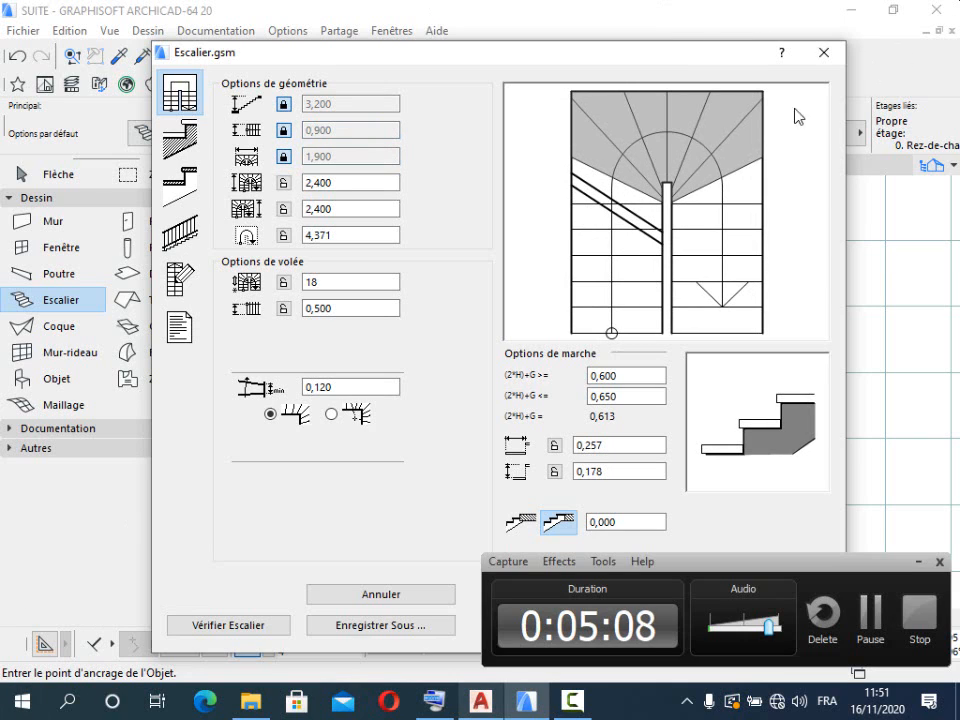
Step: Set the length of the stair's lower part (Longueur partie inférieure) to 2,79
left_click(307, 183)
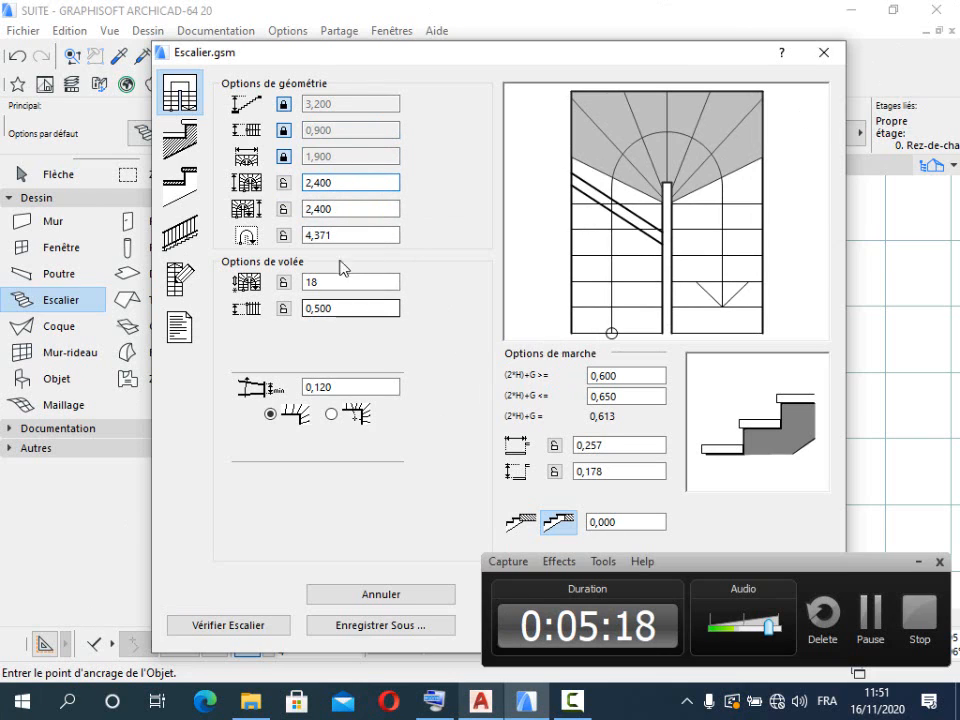
left_click_drag(333, 182, 322, 182)
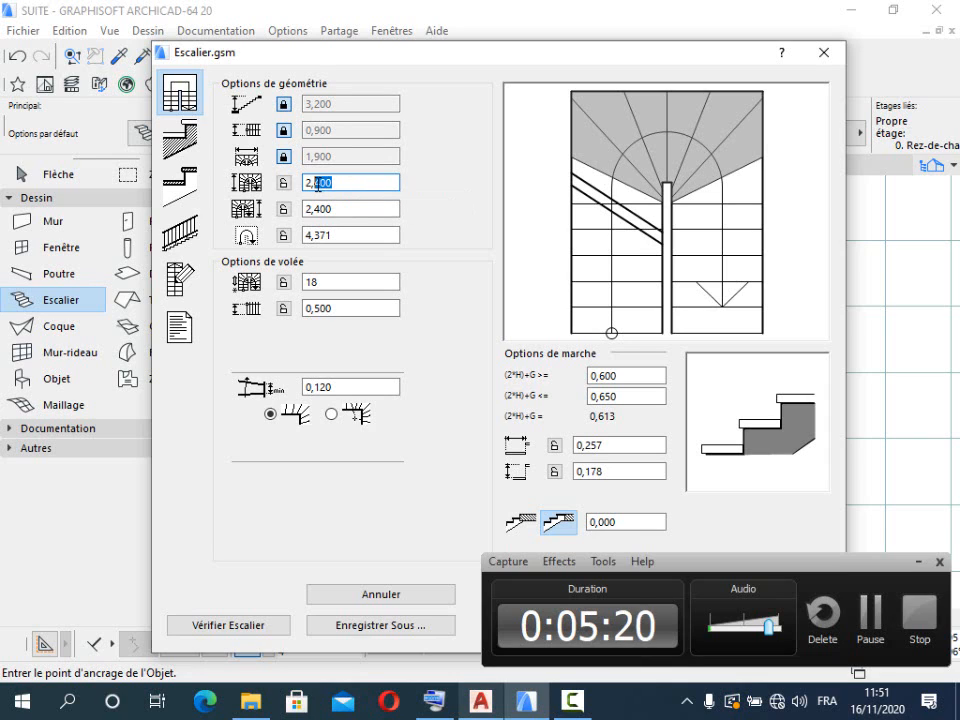
type("79")
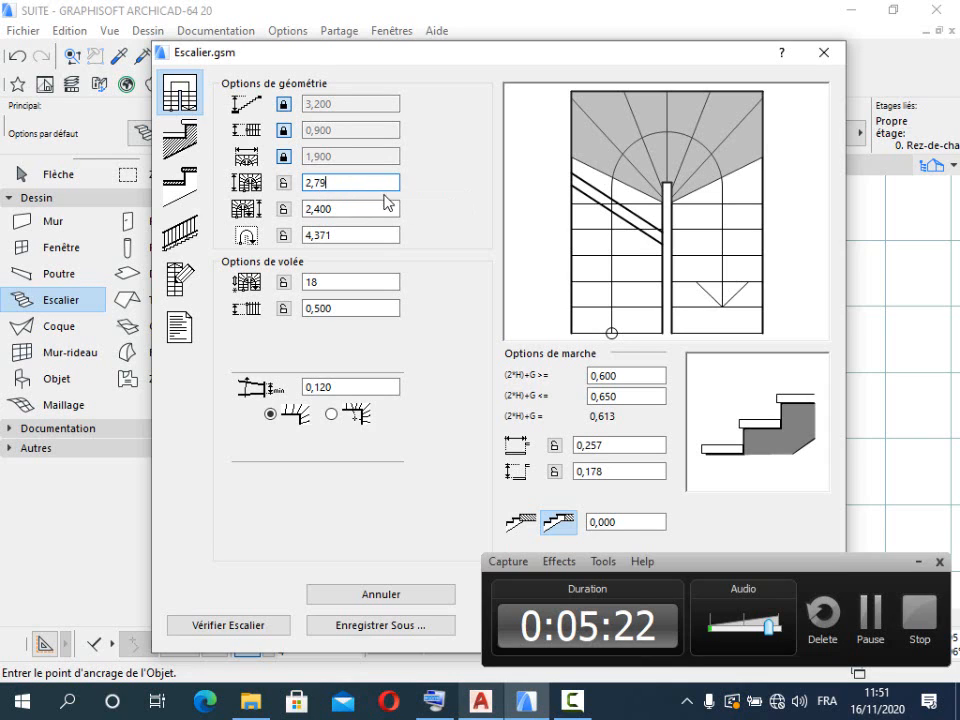
left_click(343, 208)
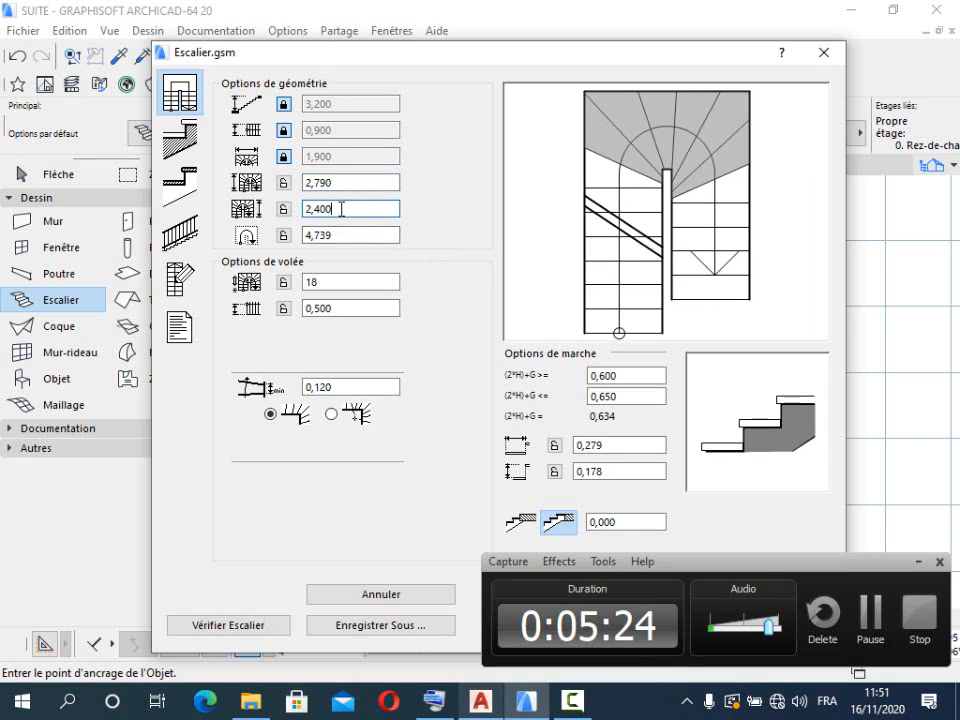
Step: Copy the lower part's 2,790 length into the upper part's length and lock both length values
left_click_drag(338, 185, 316, 182)
right_click(311, 187)
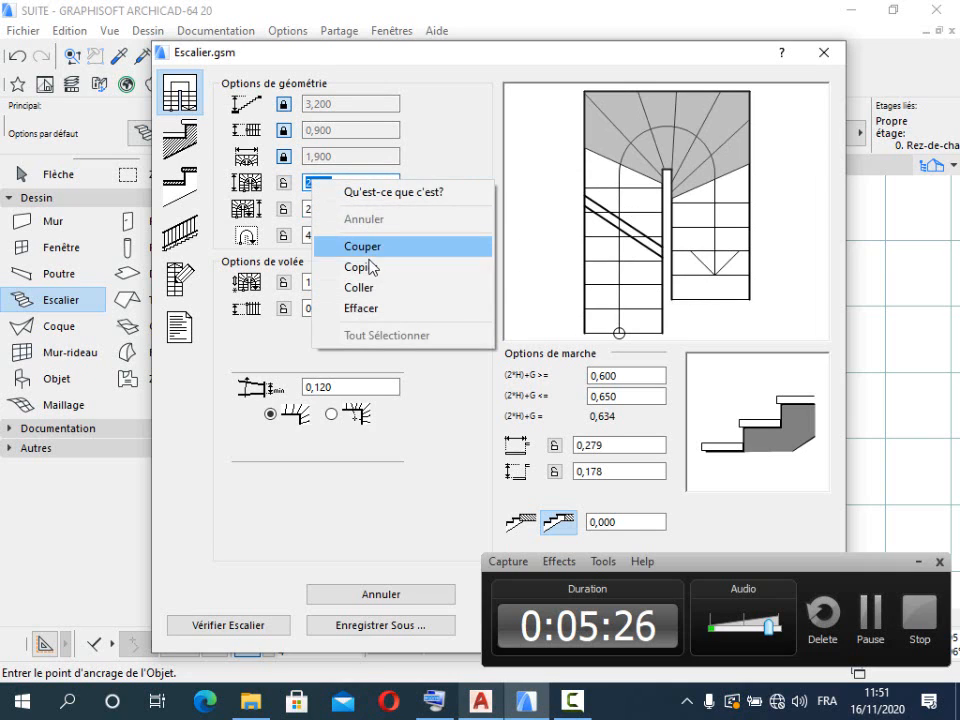
left_click(315, 266)
left_click(342, 210)
left_click_drag(342, 210, 298, 209)
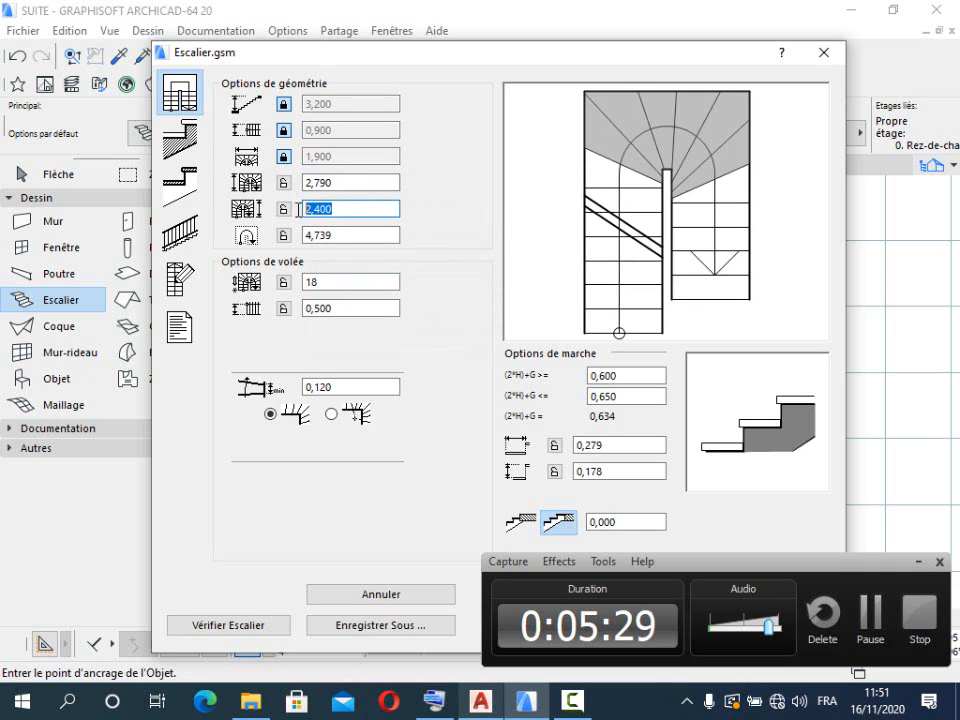
right_click(321, 212)
left_click(371, 313)
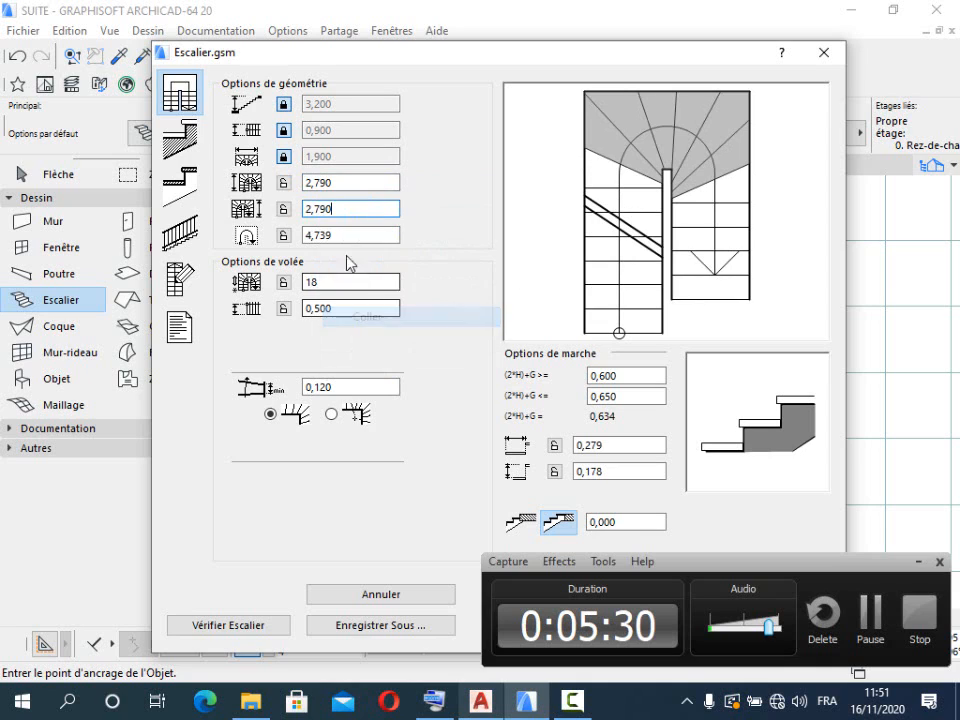
left_click(342, 232)
left_click(284, 182)
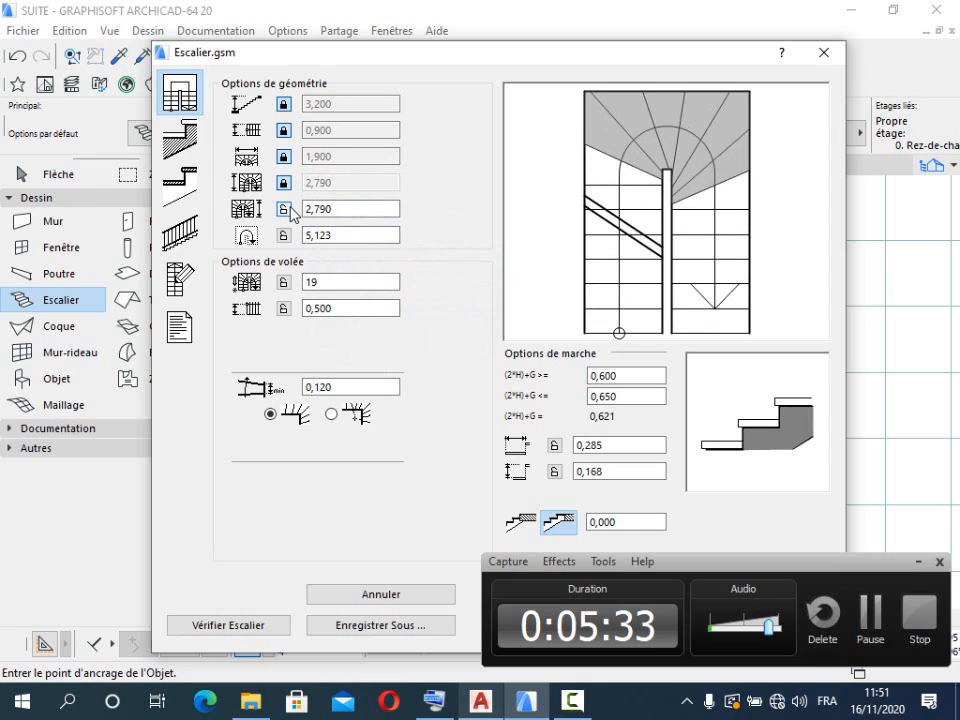
left_click(284, 208)
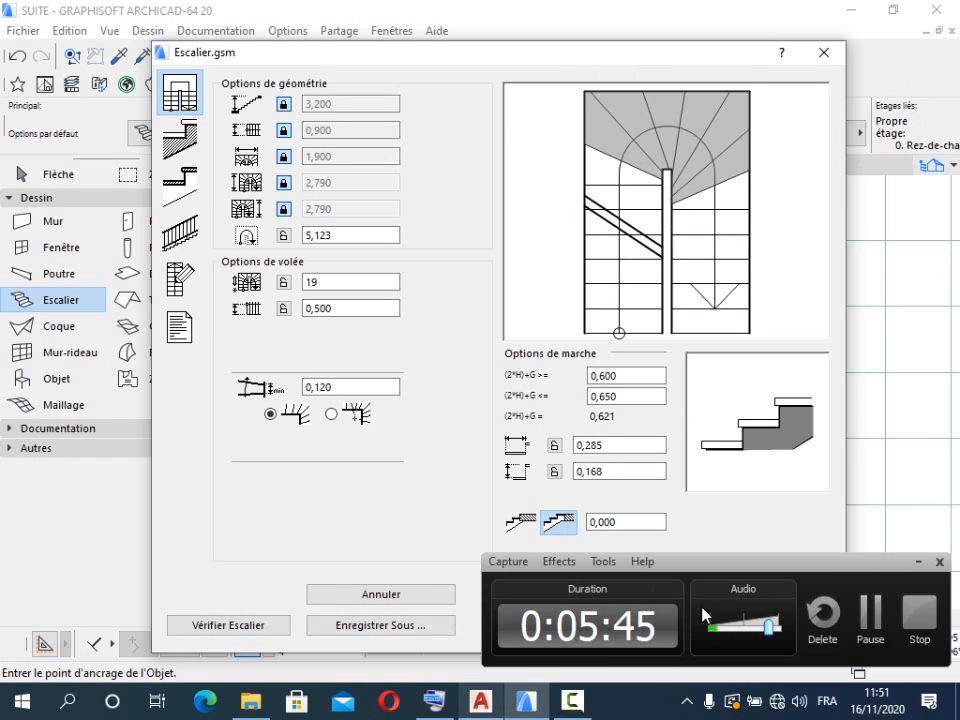
Step: Run the stair verification on the current U-shaped stair settings and dismiss its result
left_click_drag(710, 578, 744, 445)
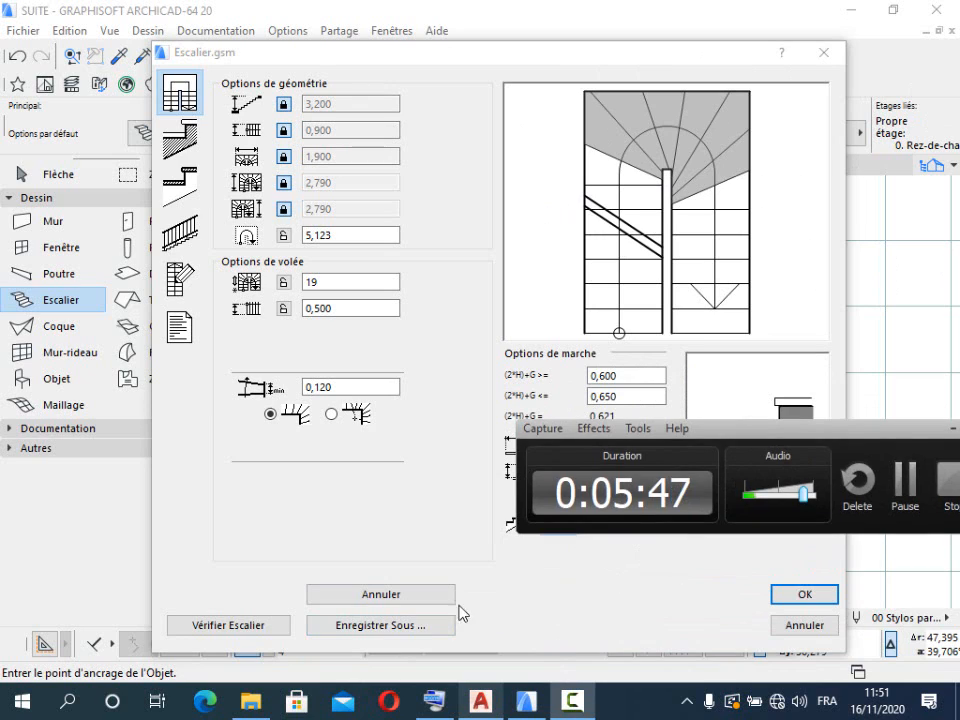
left_click(247, 627)
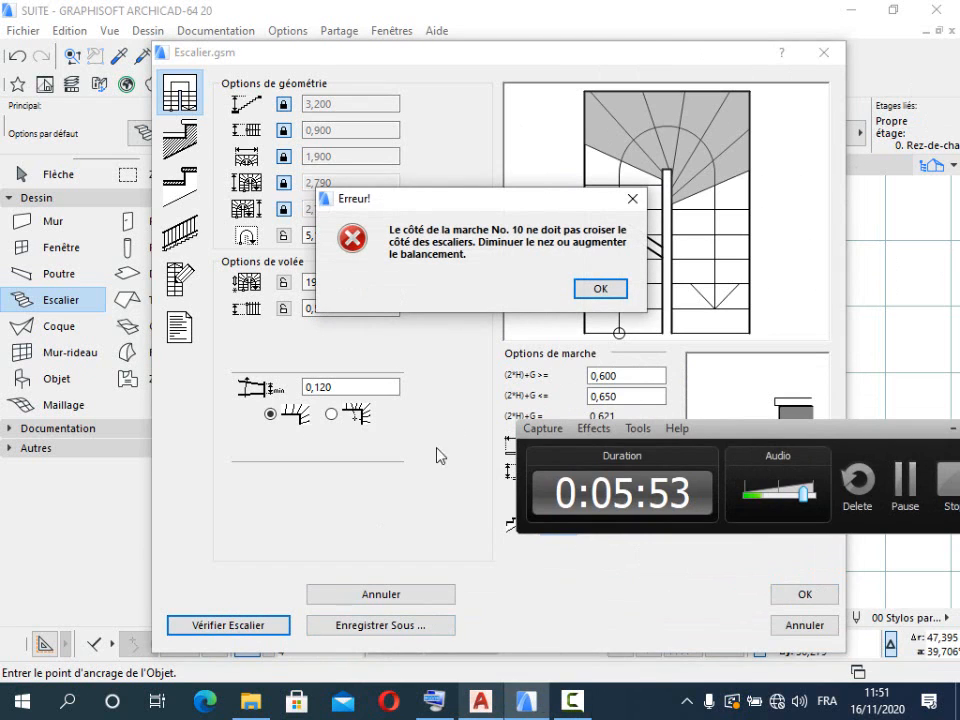
left_click(600, 289)
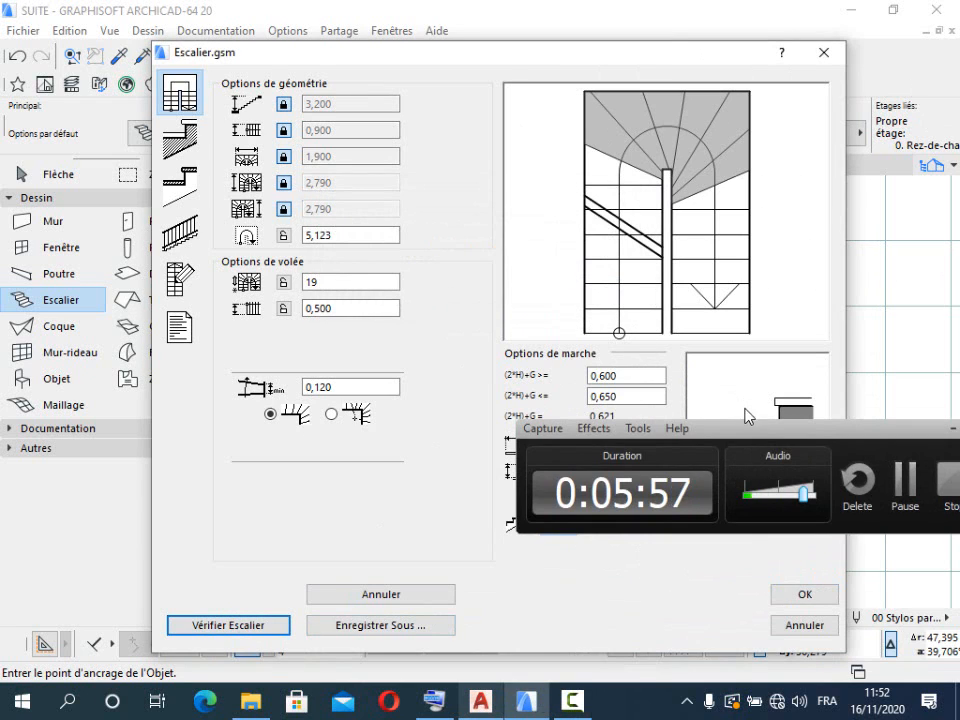
left_click_drag(742, 441, 759, 528)
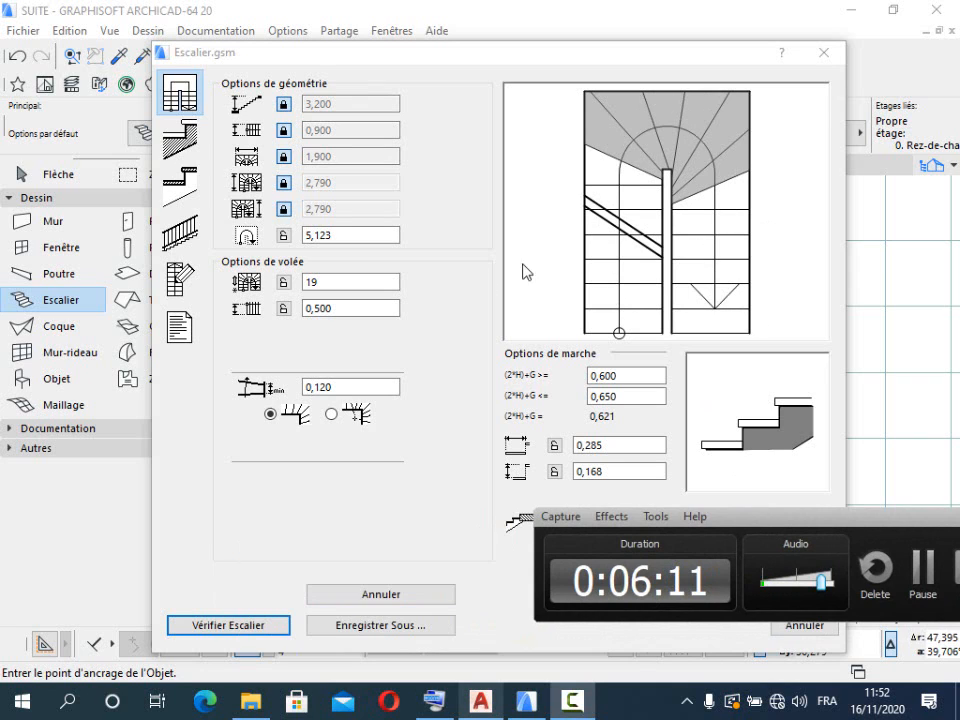
Step: Set the walking line's offset in the flight options to 0,4
left_click_drag(337, 311, 317, 306)
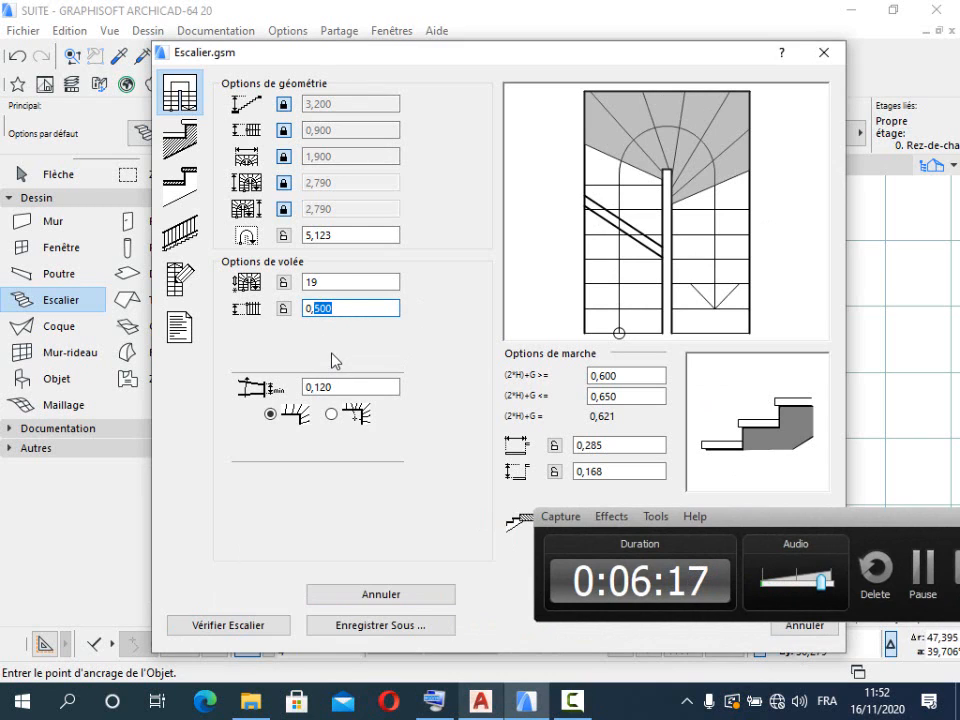
type("4")
left_click(352, 284)
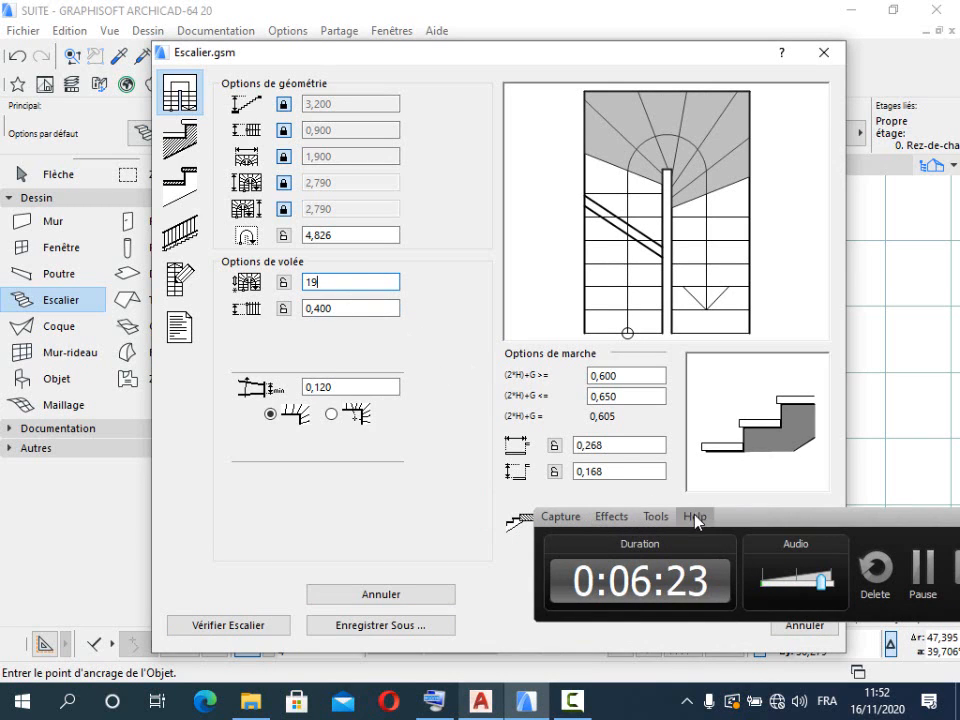
Step: Try to set the tread depth to 0,3 in the tread options
left_click(597, 445)
left_click_drag(600, 445, 590, 445)
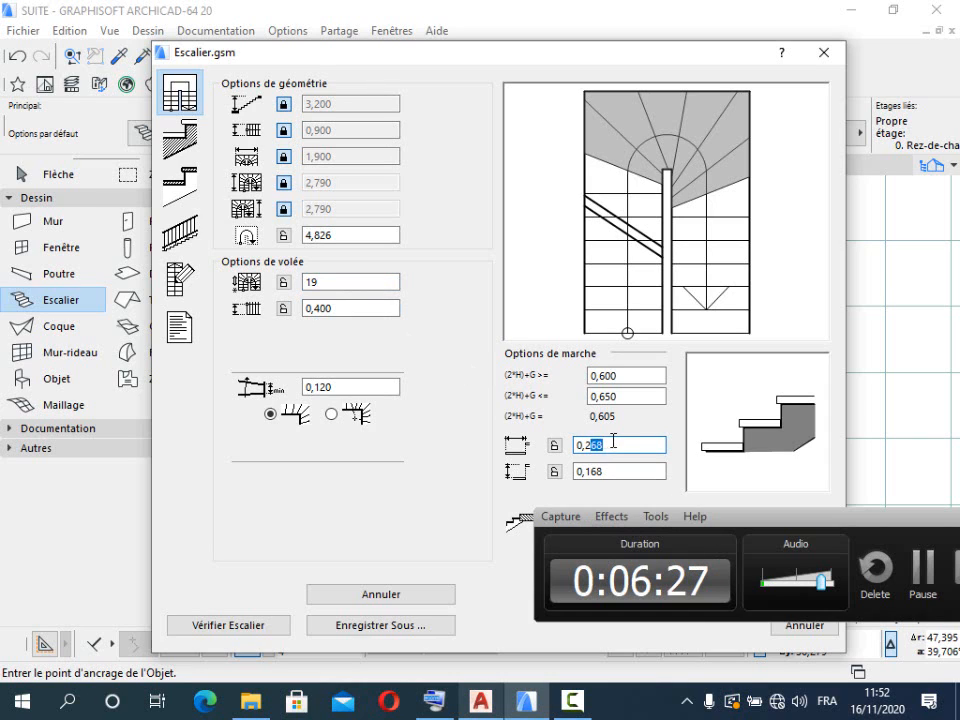
left_click_drag(603, 445, 585, 445)
type("3")
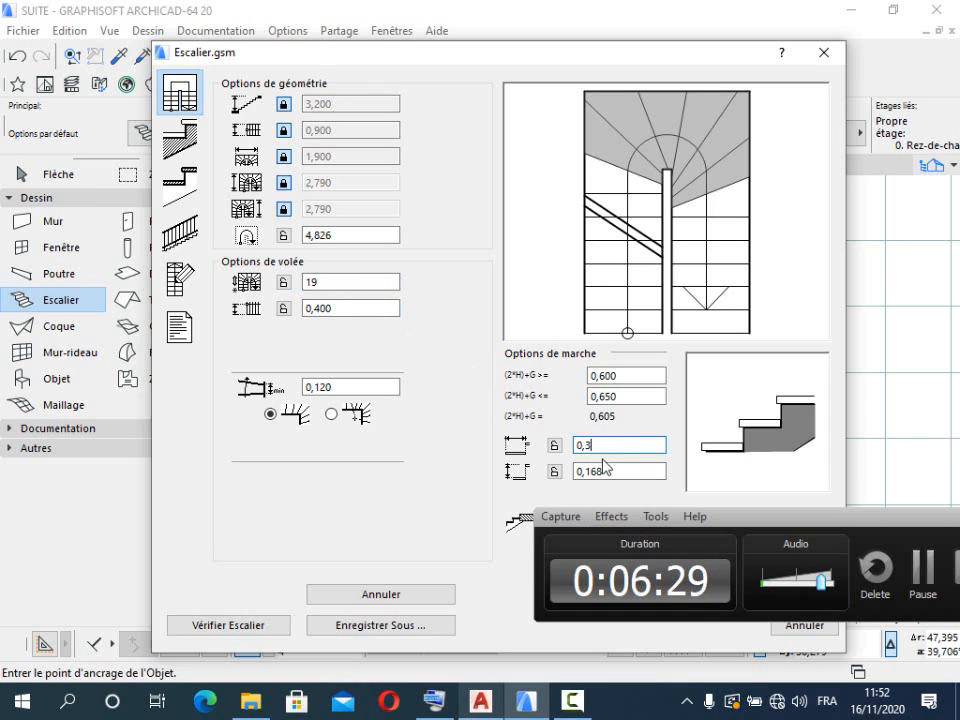
key("Tab")
left_click(605, 297)
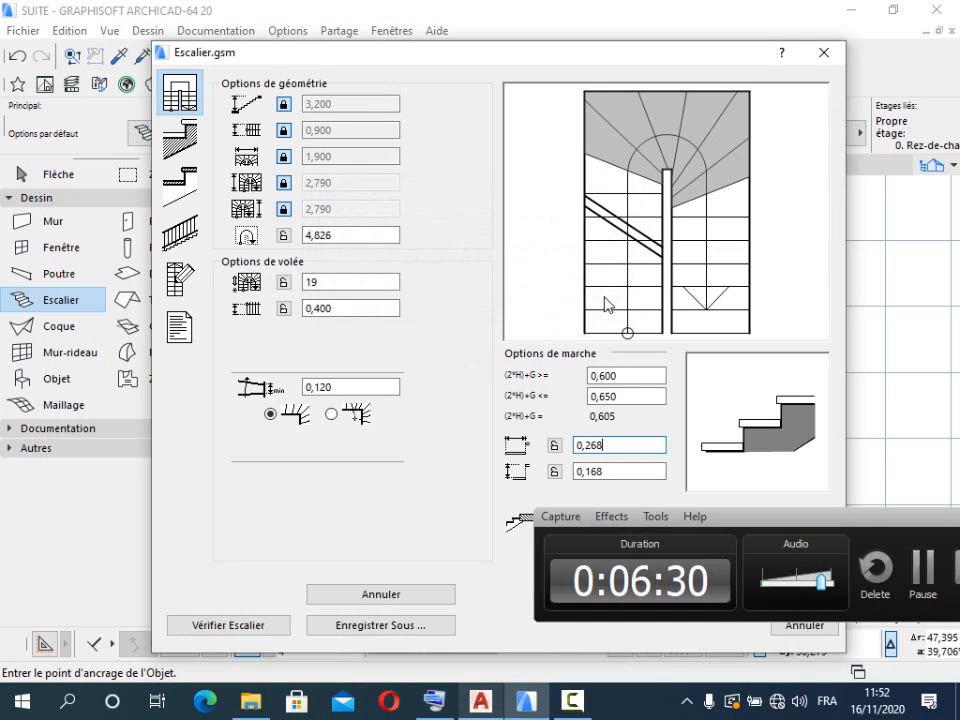
Step: Set the tread depth to 0,28 in the tread options
left_click_drag(606, 446, 594, 445)
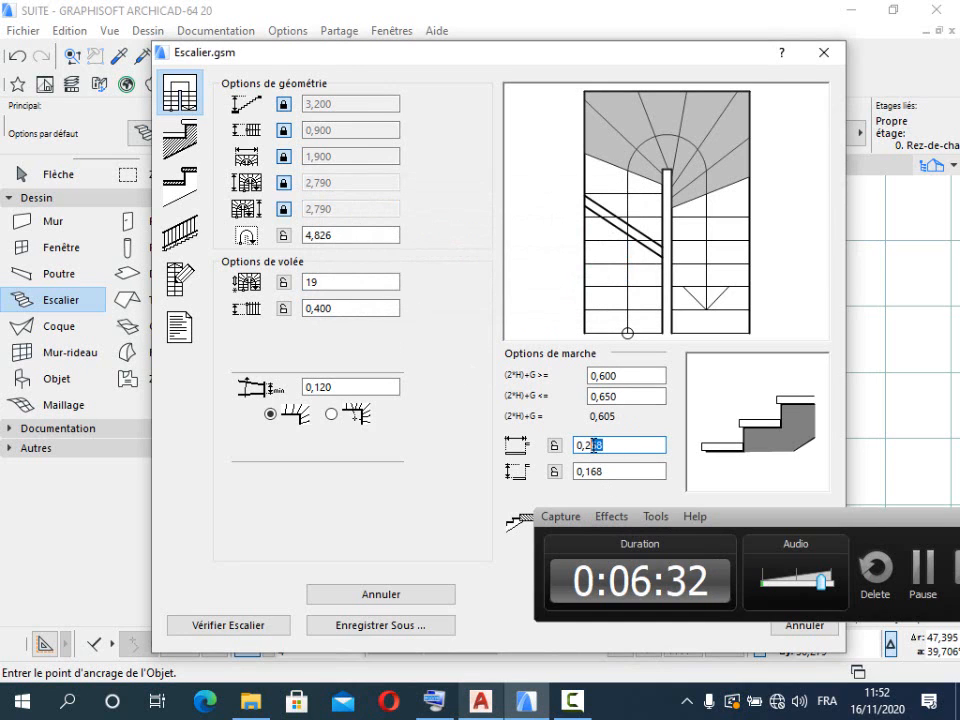
type("8")
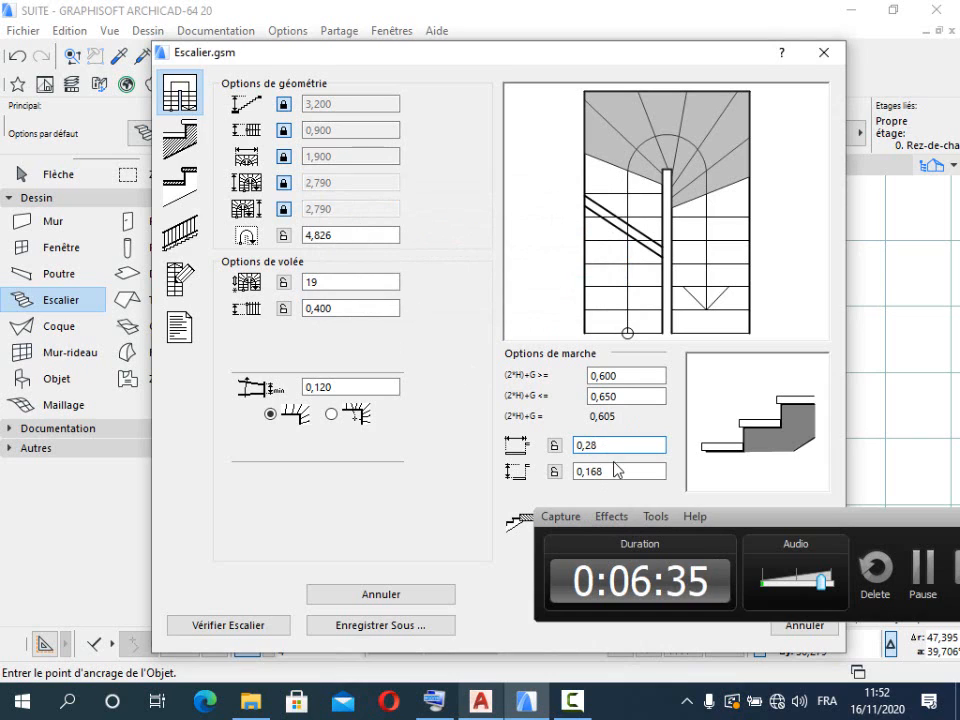
left_click(615, 471)
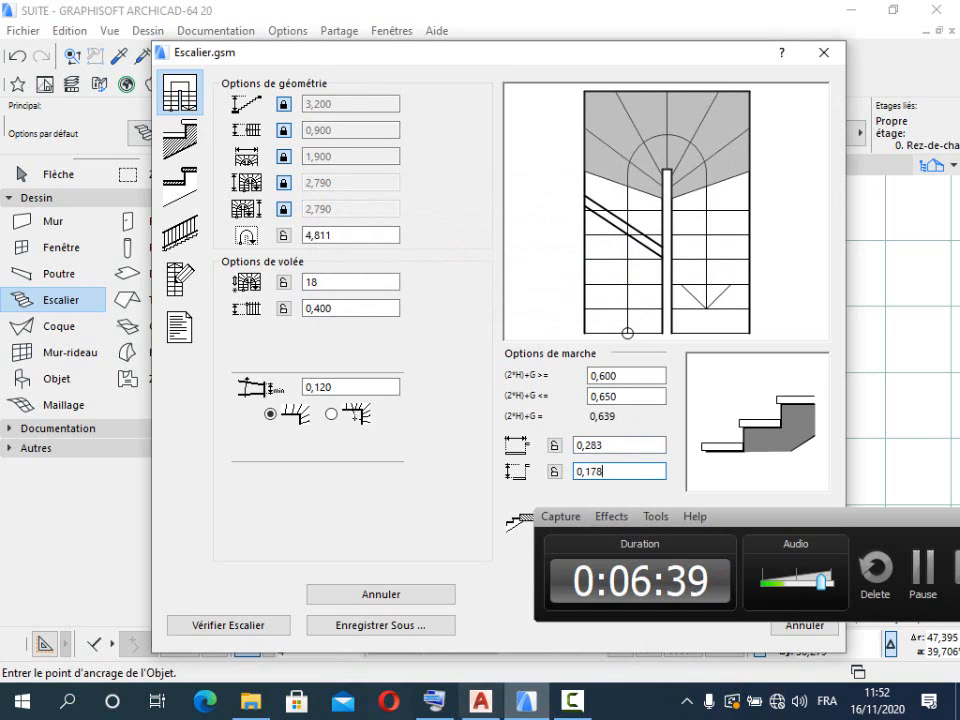
Step: Review the tread depth and riser height values, and run the stair verification again
left_click_drag(760, 520, 229, 195)
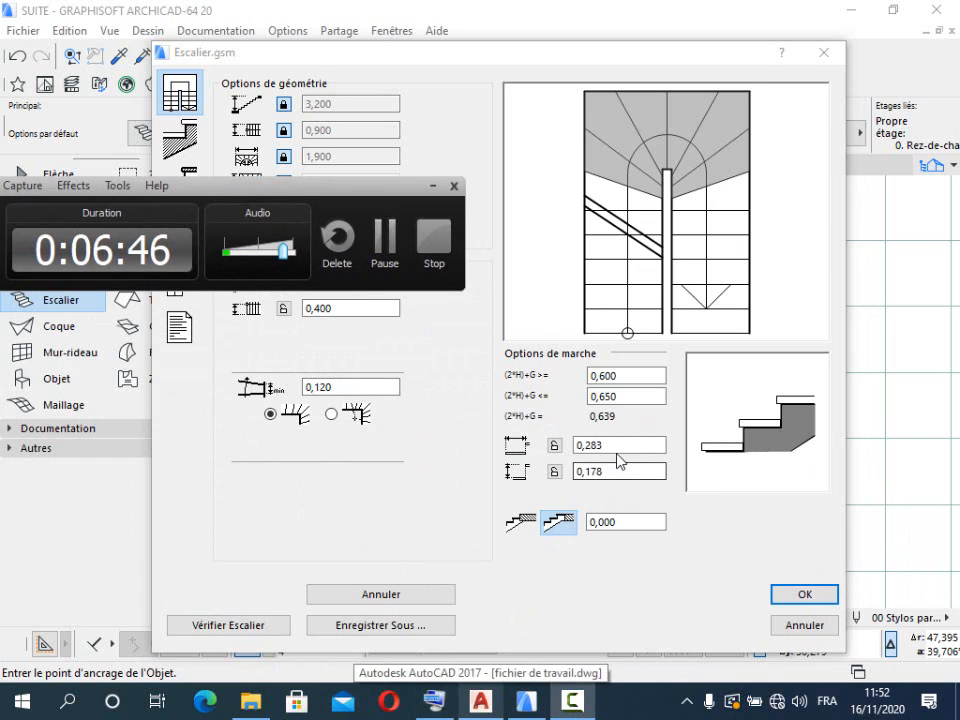
left_click_drag(611, 445, 586, 449)
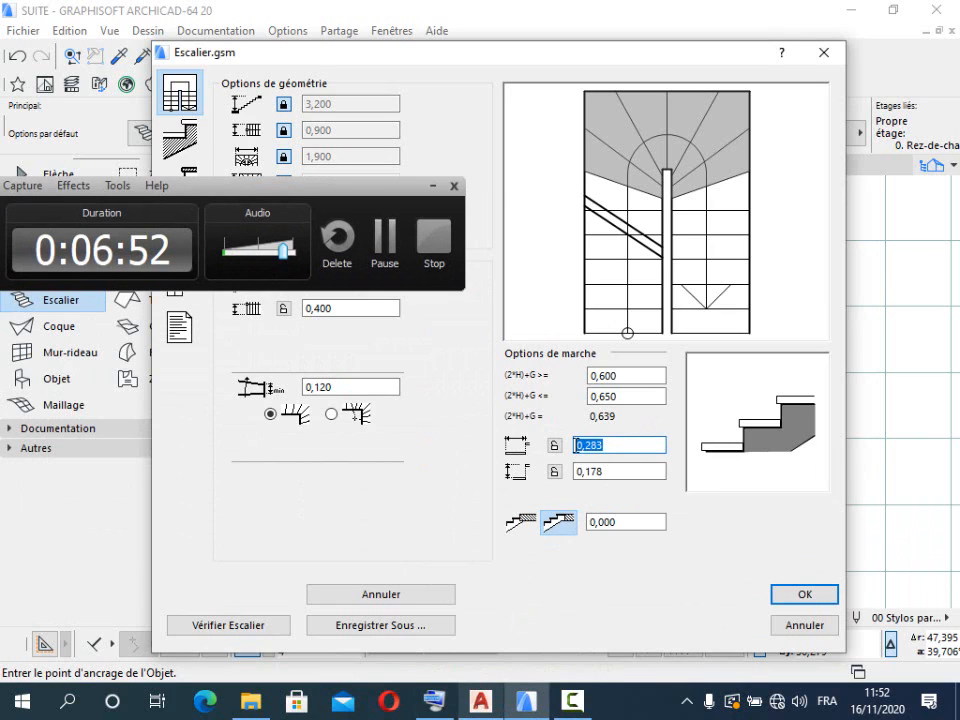
left_click(602, 470)
left_click_drag(608, 471, 577, 472)
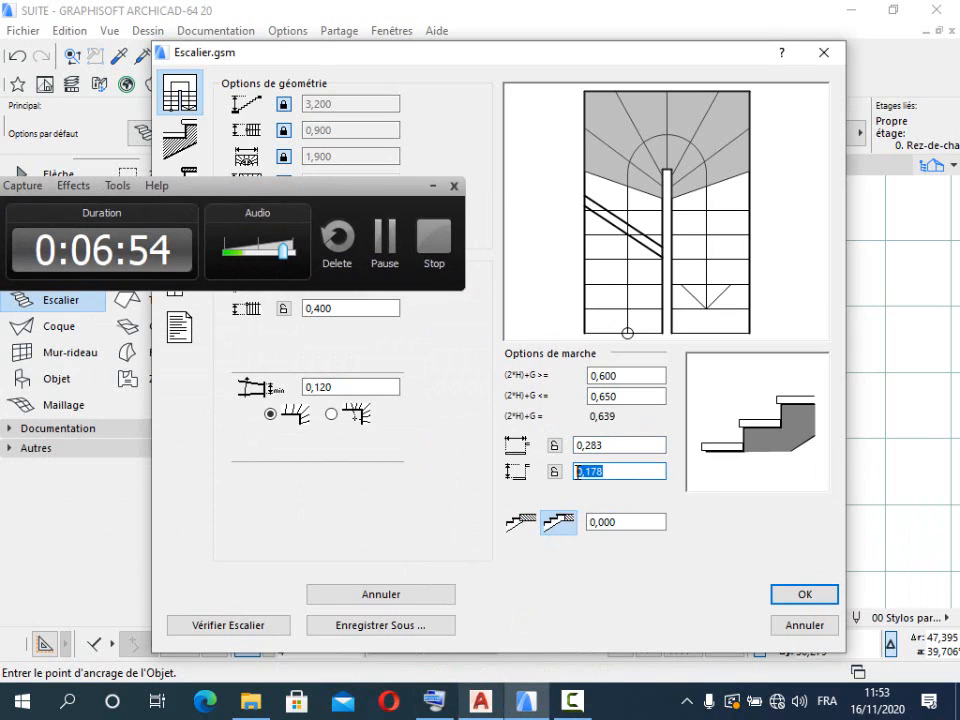
left_click(606, 474)
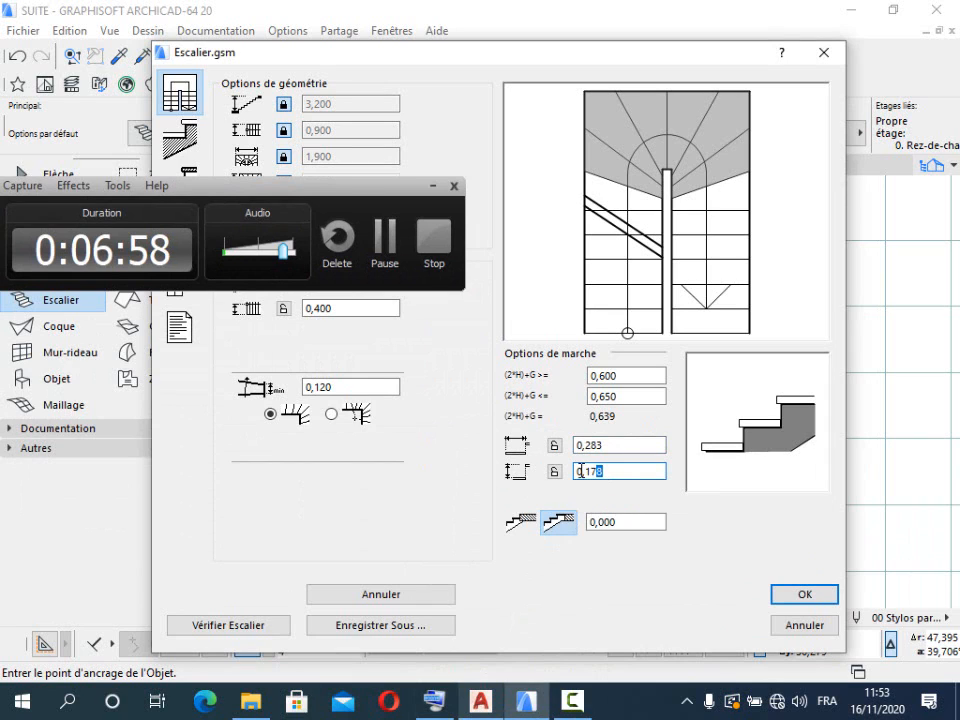
left_click_drag(578, 471, 578, 471)
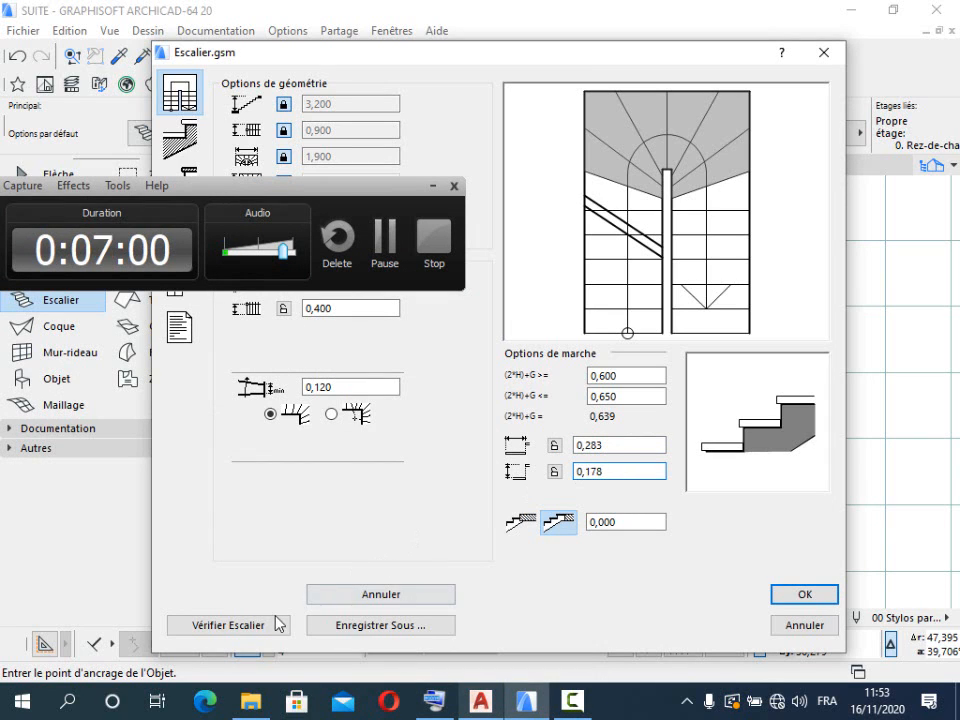
left_click(235, 627)
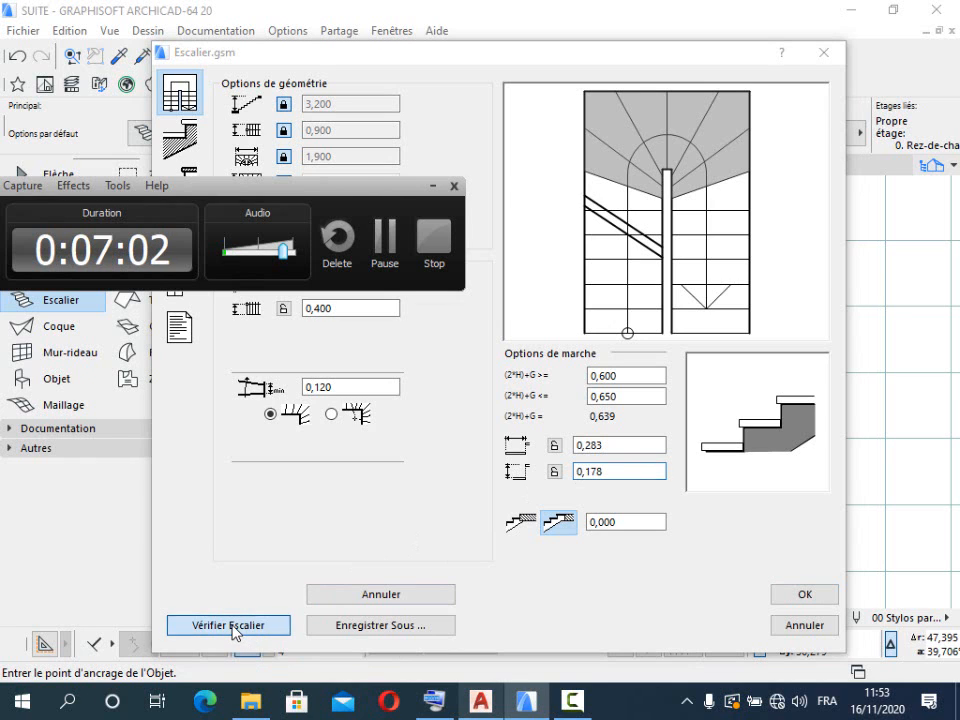
left_click_drag(273, 194, 813, 457)
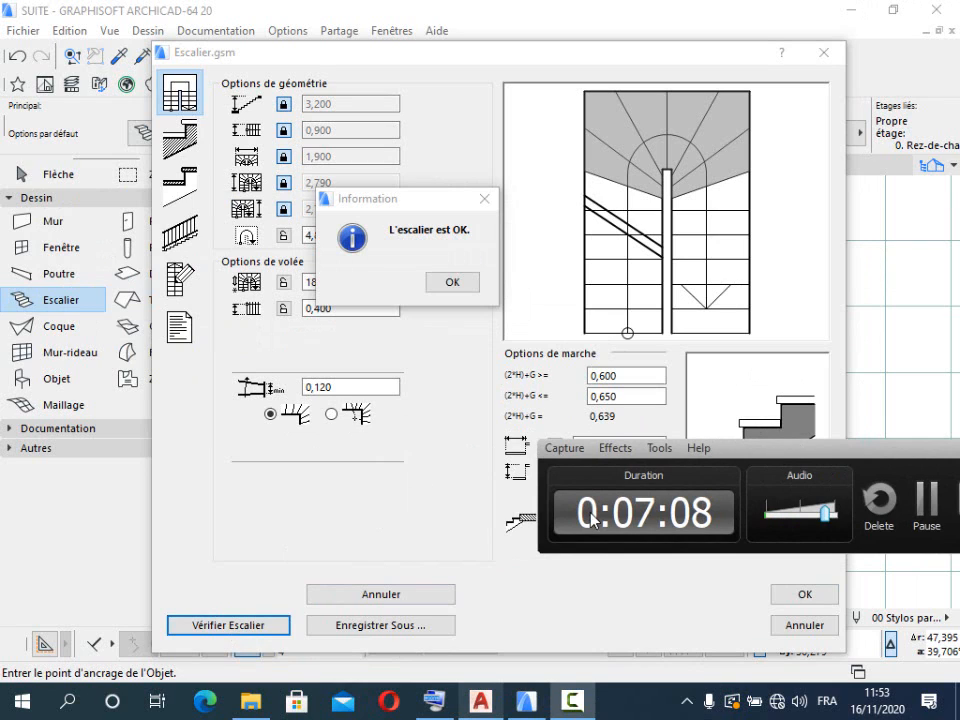
left_click_drag(790, 457, 668, 463)
left_click(442, 289)
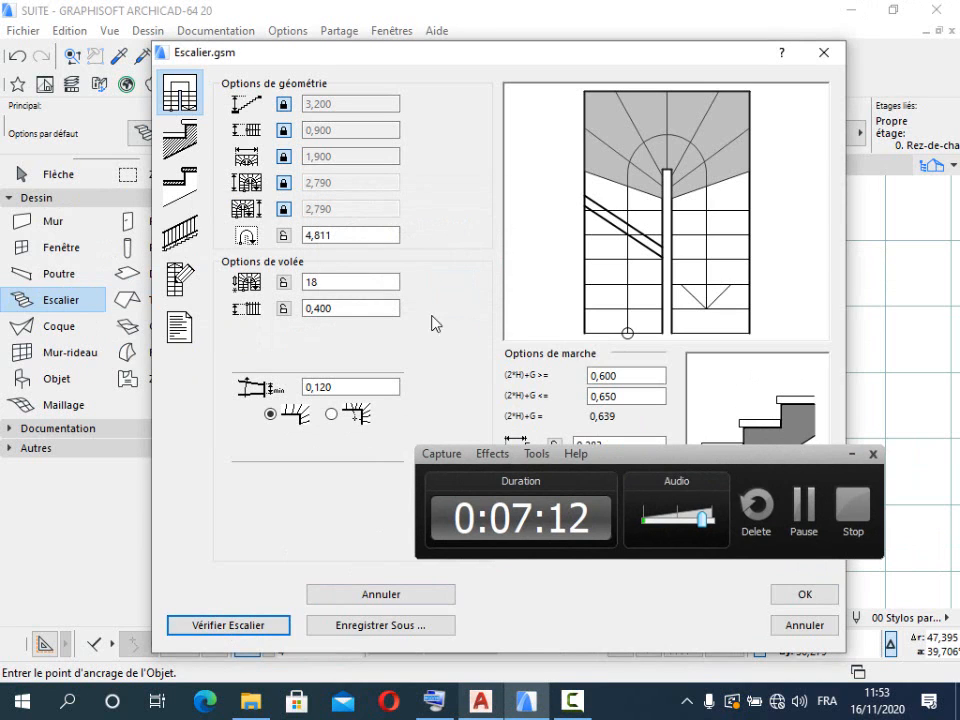
Step: Accept the stair settings and save the stair as "Escalier 1" in the Bibliothèque emboîtée
left_click(805, 597)
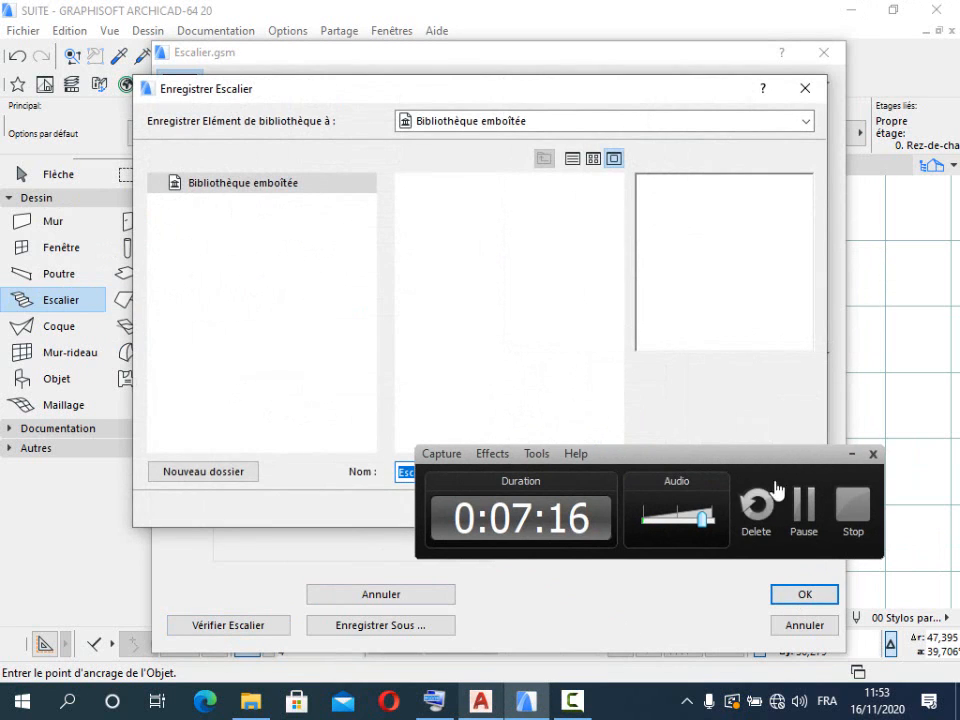
left_click(851, 453)
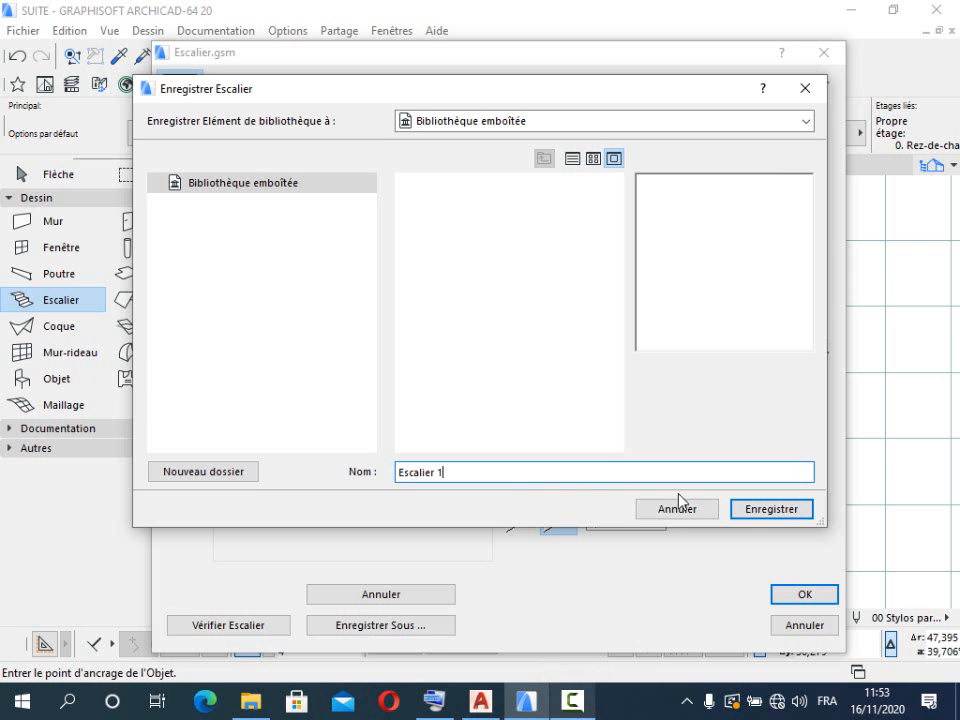
left_click(763, 511)
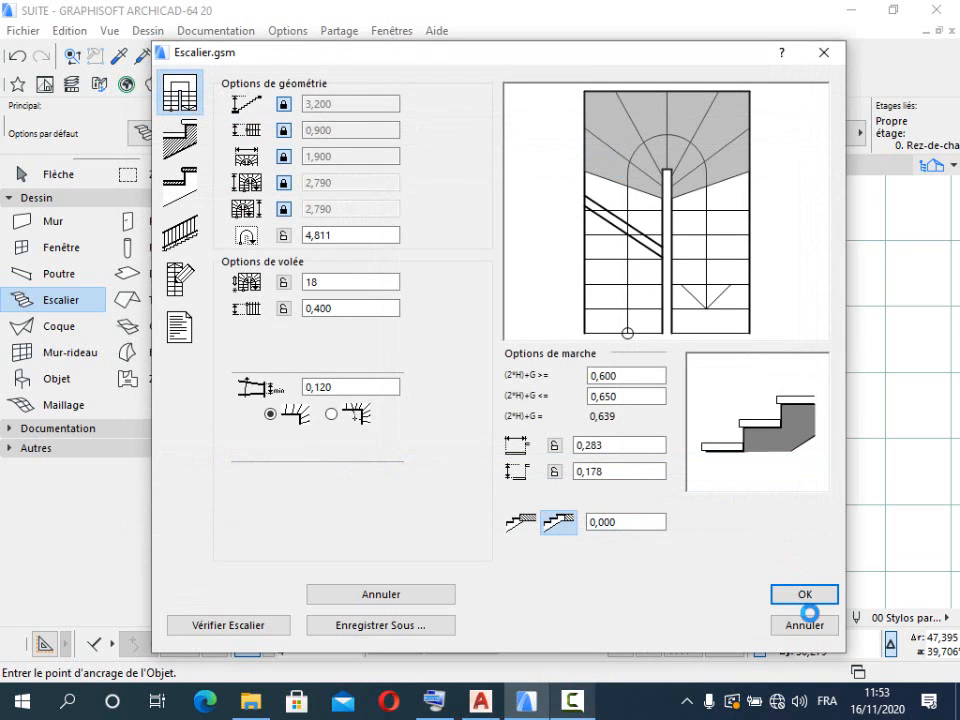
left_click(804, 602)
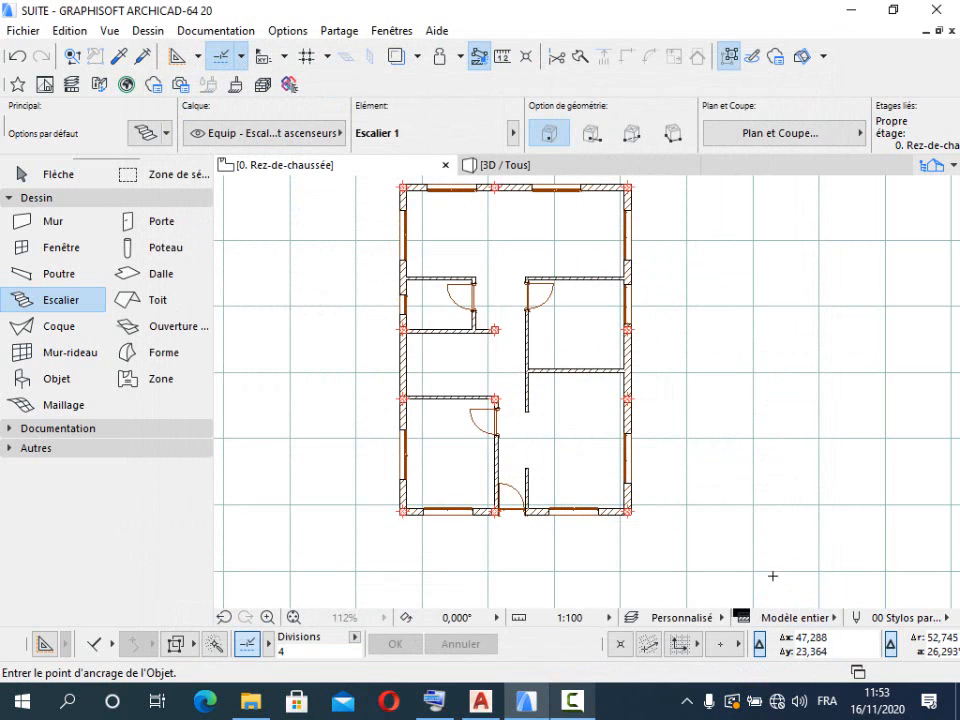
Step: Place the Escalier 1 stair on the ground floor plan, in the empty area to the right of the building
scroll(507, 387, "down", 1)
scroll(707, 411, "up", 1)
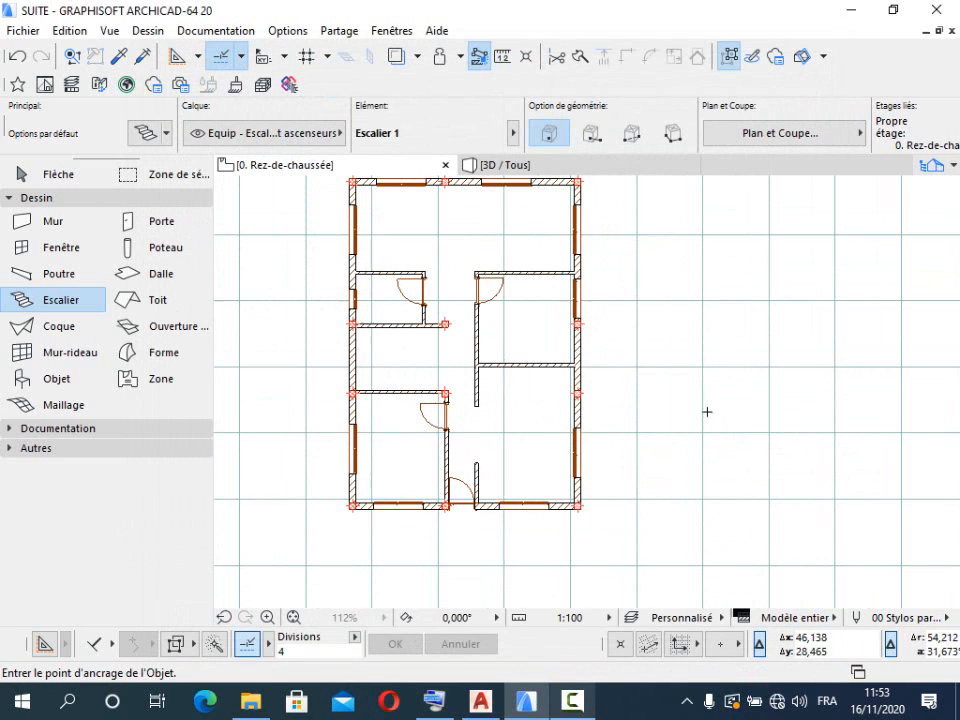
scroll(857, 302, "up", 5)
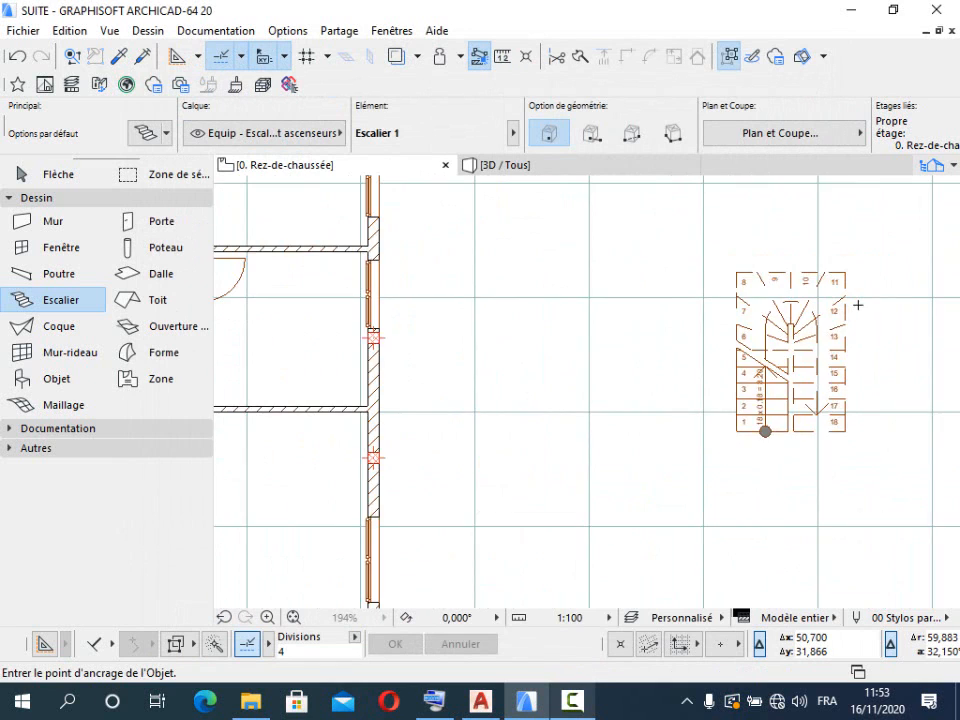
scroll(857, 300, "down", 4)
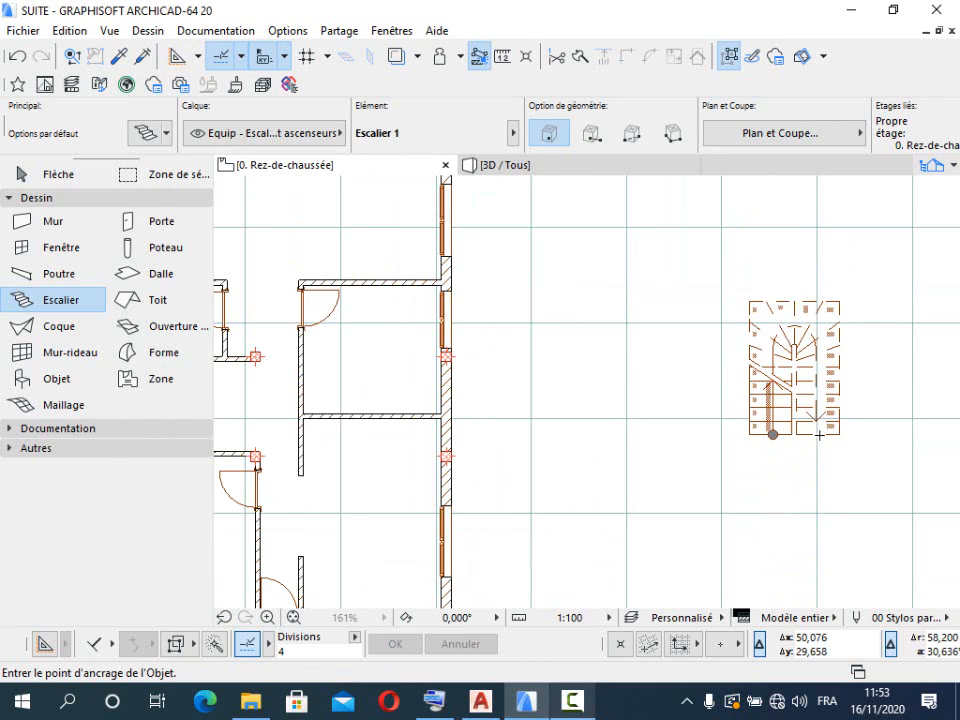
scroll(718, 330, "down", 1)
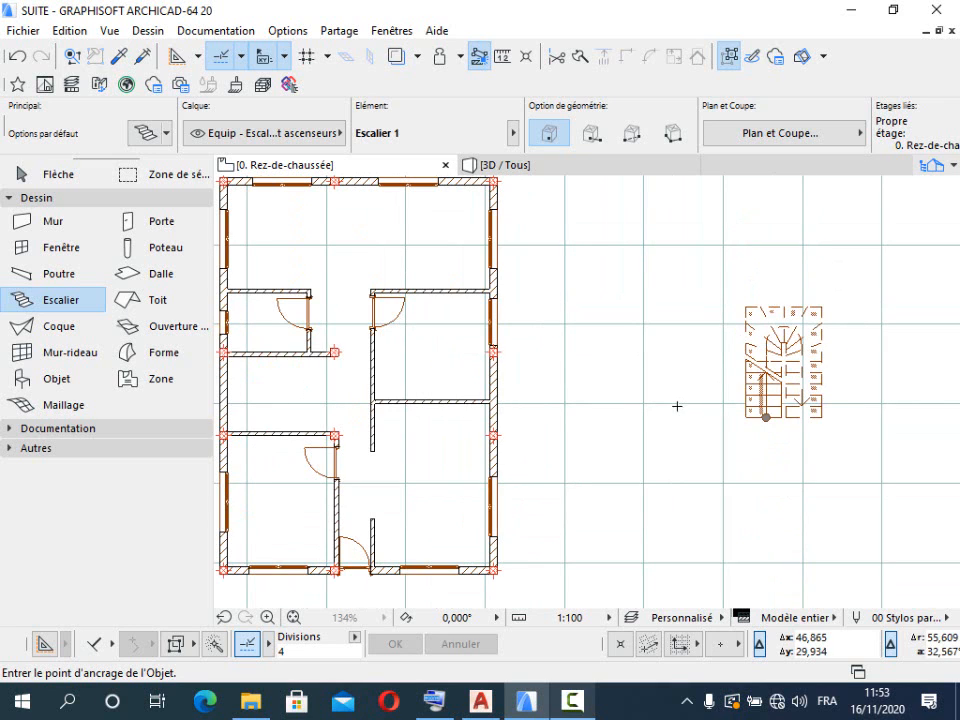
Step: Rotate the placed stair 90° counterclockwise about its lower-left corner, using its left edge as the reference
left_click(60, 177)
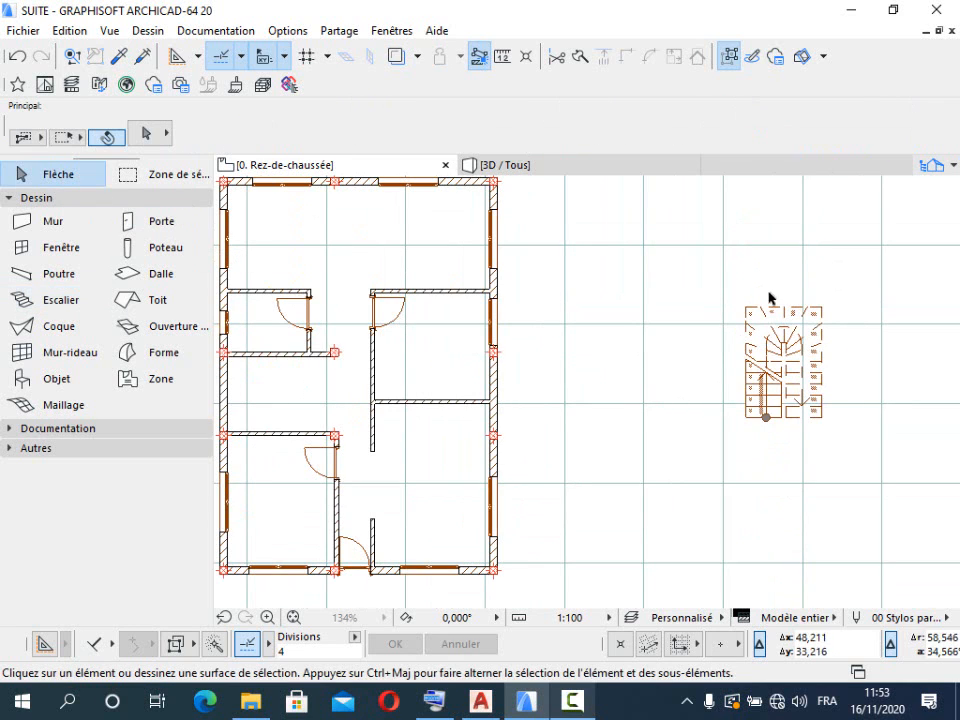
left_click(808, 326)
scroll(830, 328, "up", 2)
right_click(844, 323)
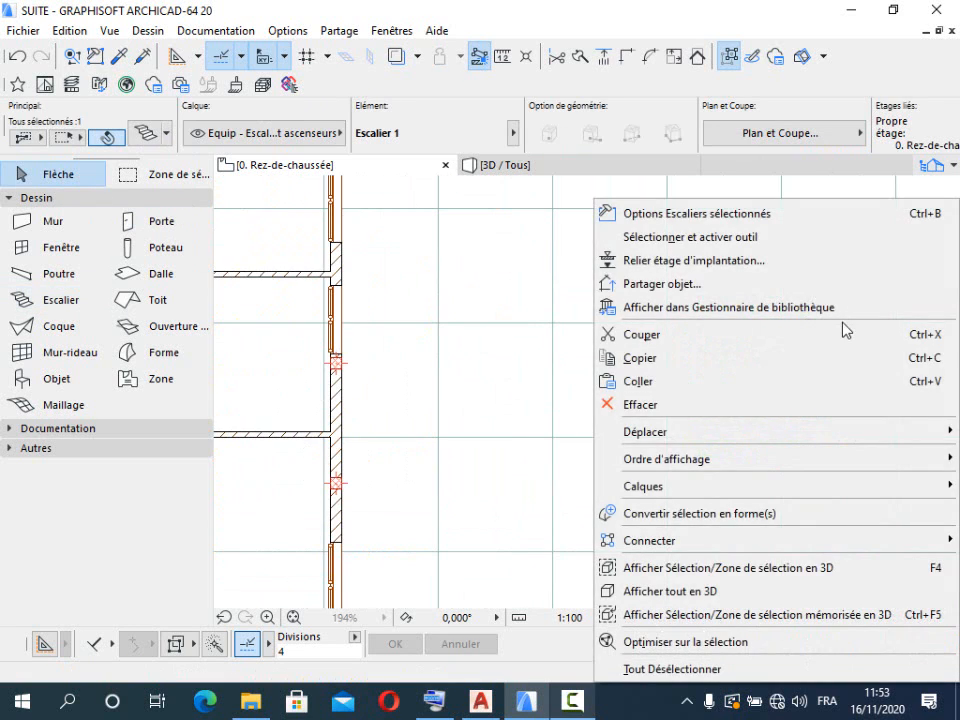
mouse_move(831, 431)
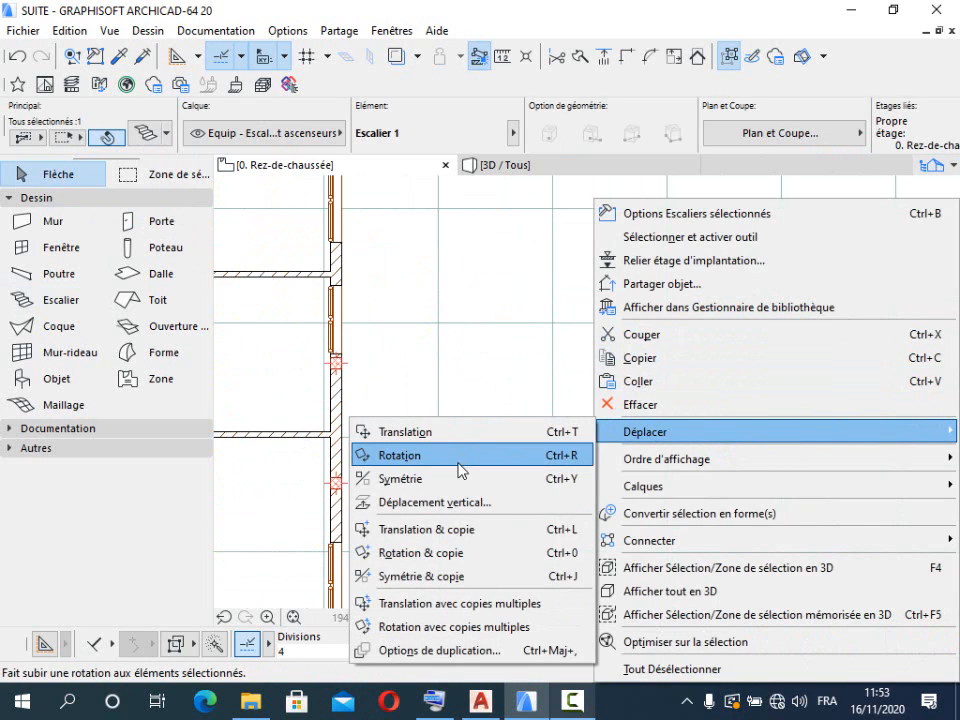
left_click(508, 454)
scroll(700, 462, "up", 2)
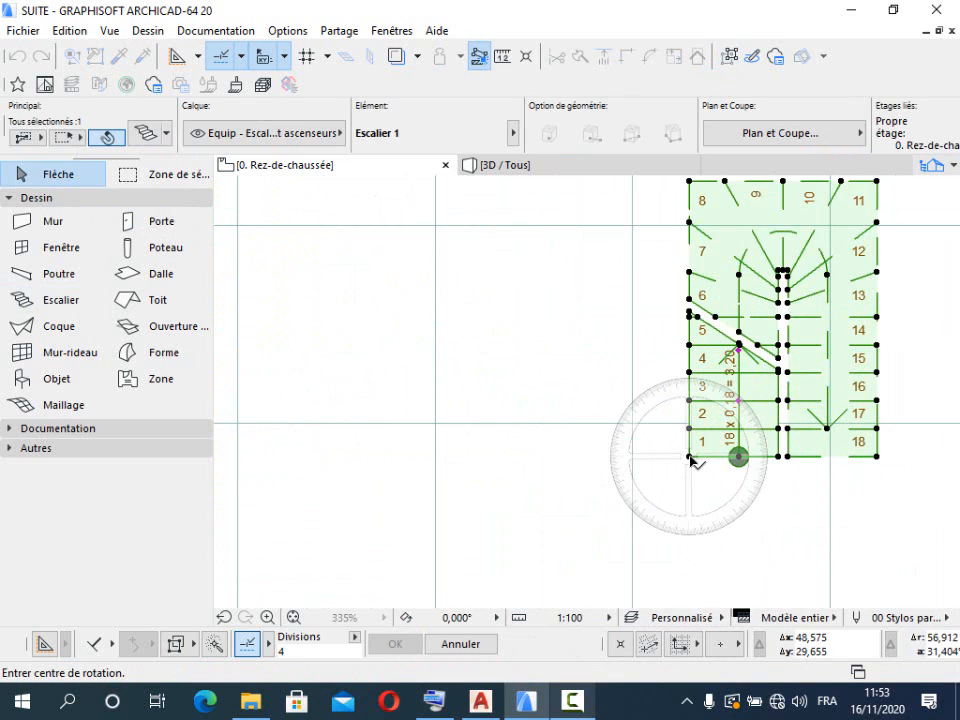
left_click(690, 456)
scroll(688, 470, "down", 1)
scroll(681, 509, "up", 1)
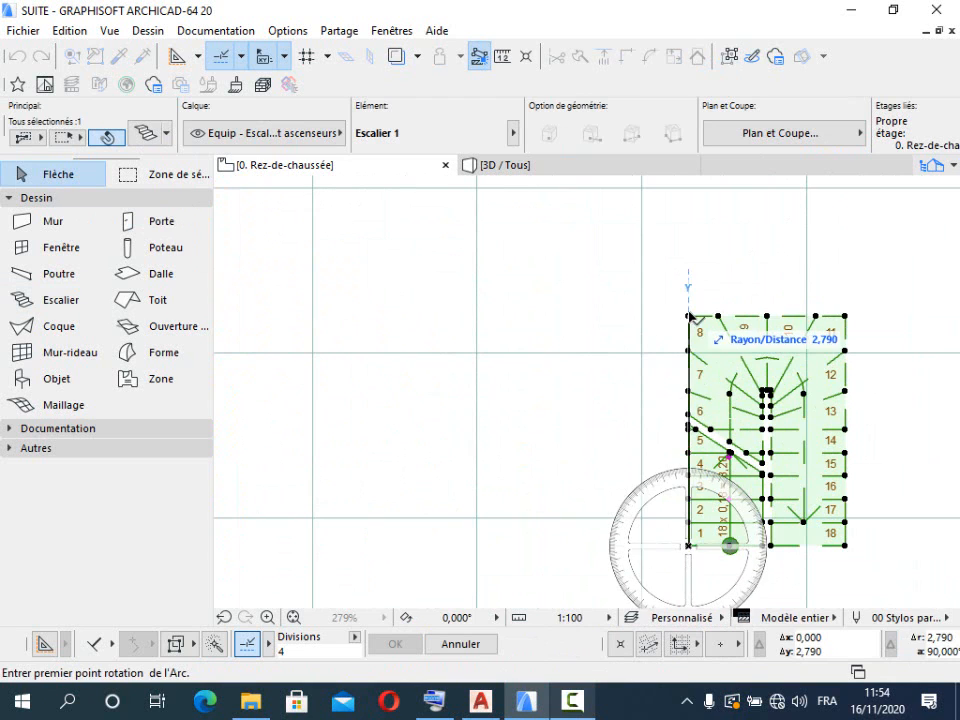
left_click(688, 316)
scroll(494, 475, "down", 3)
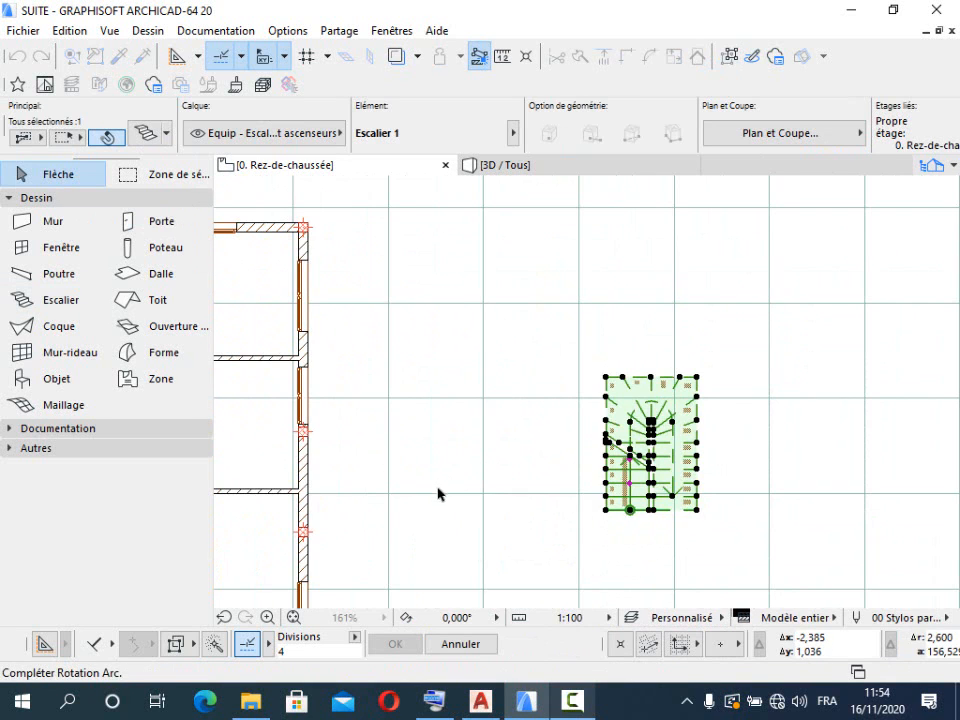
left_click(430, 510)
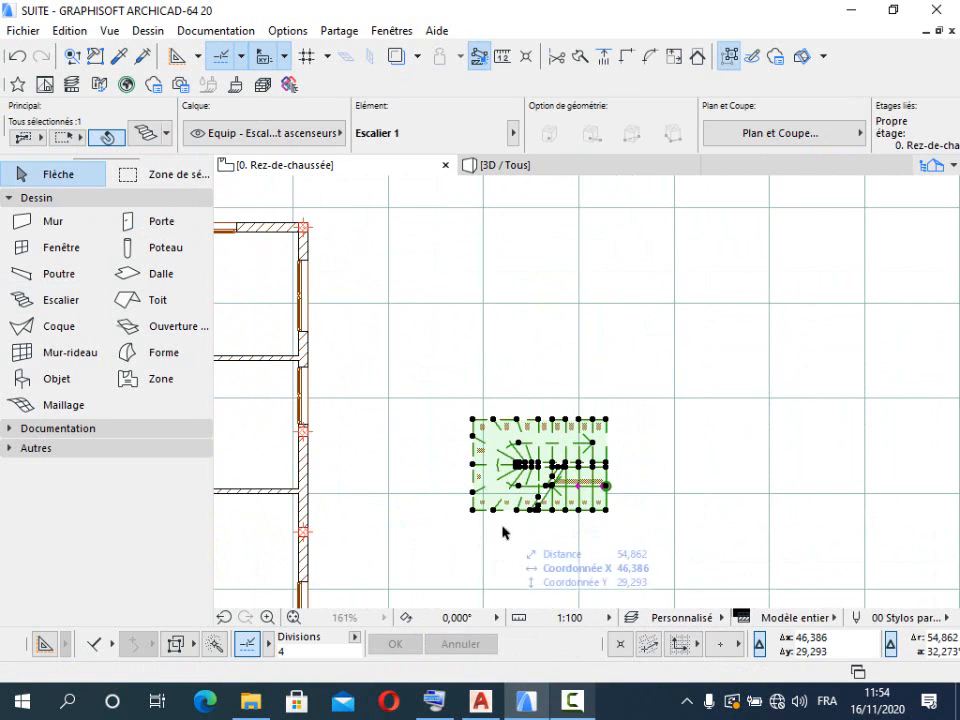
Step: Move the Escalier 1 stair by its lower-left corner to the stairwell's inner lower-left corner, against the exterior wall and lower partition
scroll(535, 515, "up", 5)
scroll(700, 366, "down", 6)
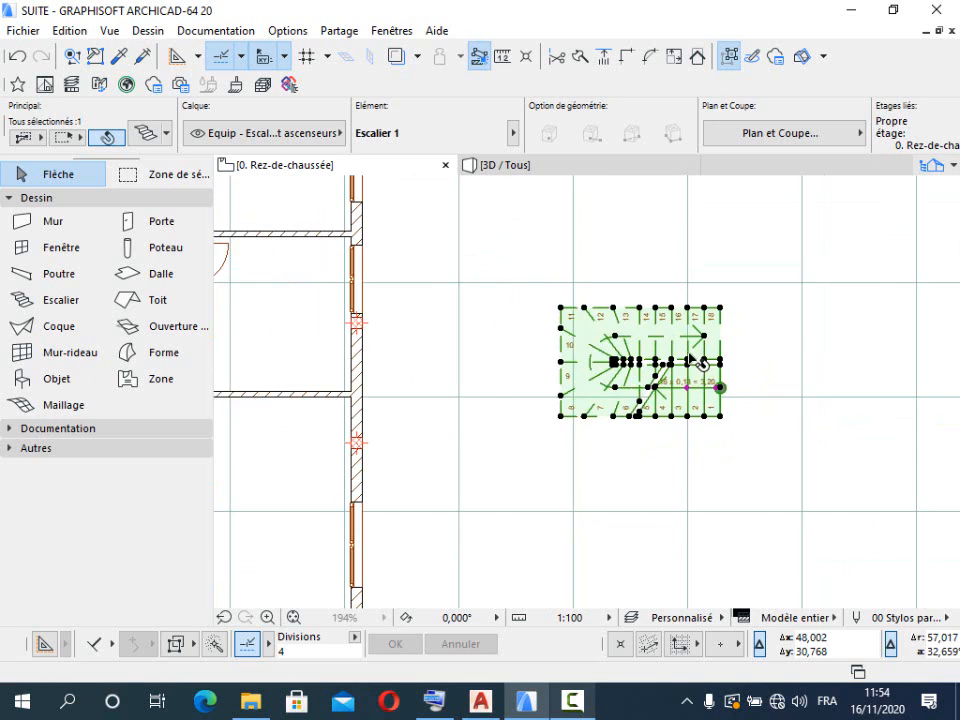
scroll(660, 380, "down", 2)
scroll(593, 381, "up", 3)
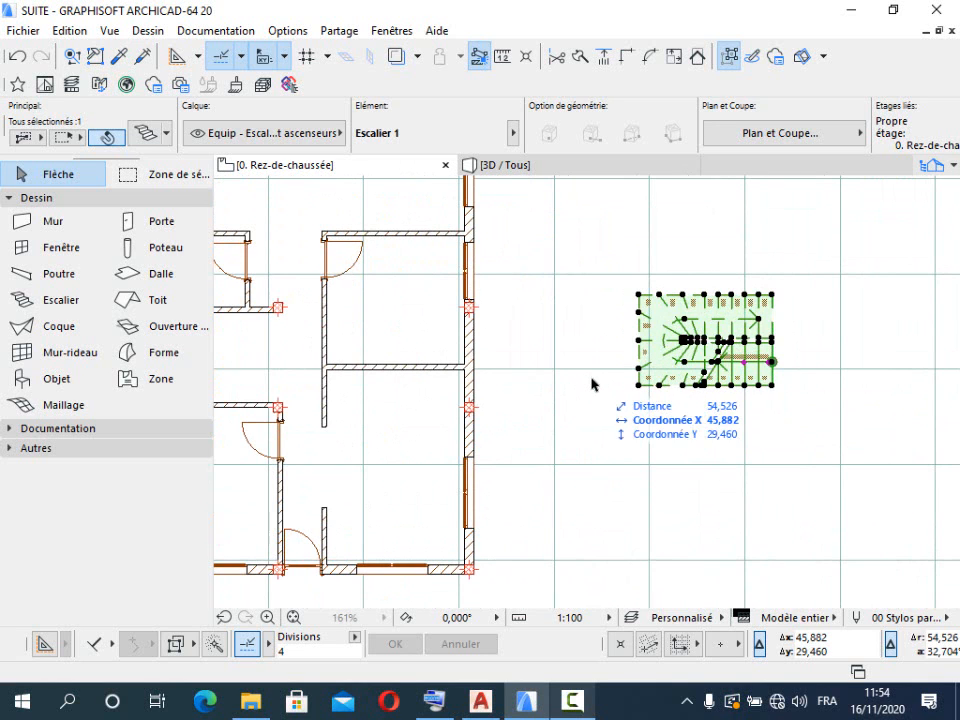
right_click(593, 381)
mouse_move(628, 432)
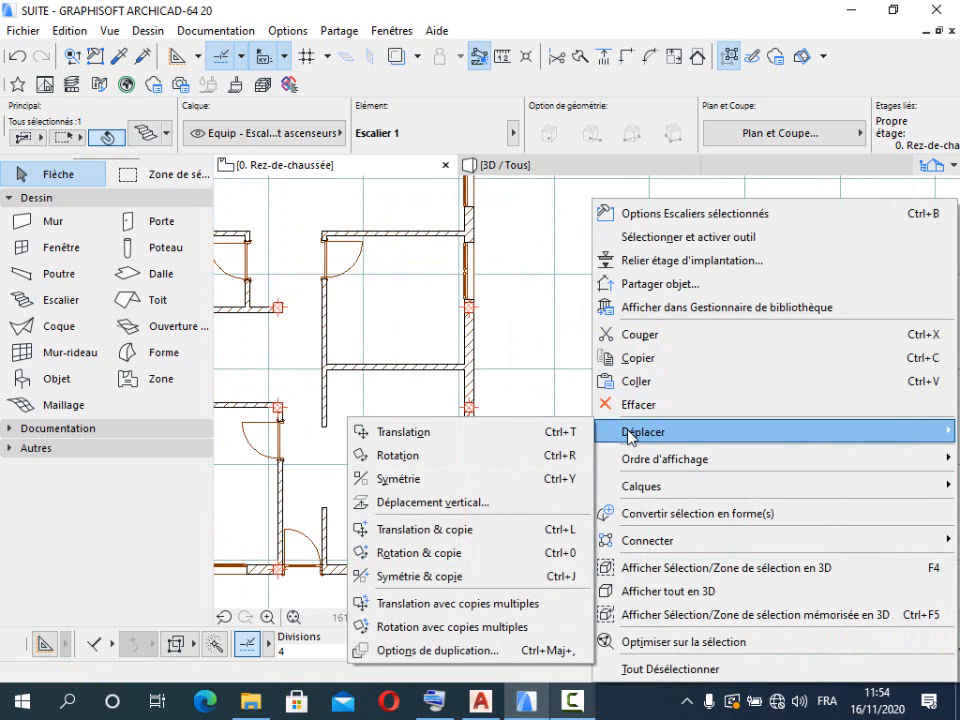
left_click(503, 432)
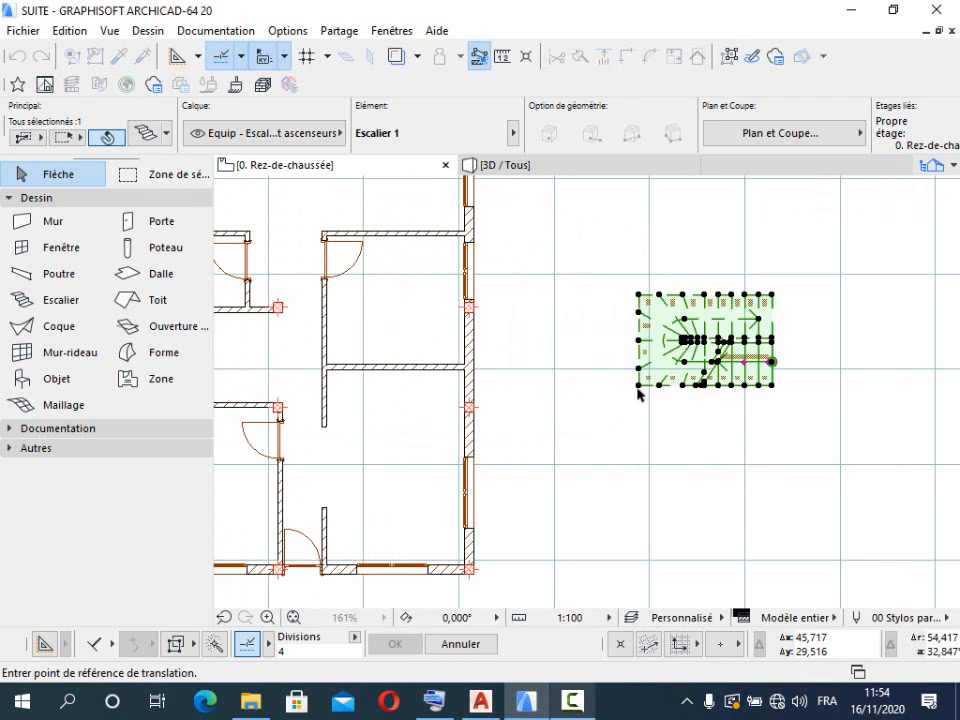
left_click(637, 390)
scroll(760, 405, "down", 3)
scroll(470, 398, "up", 6)
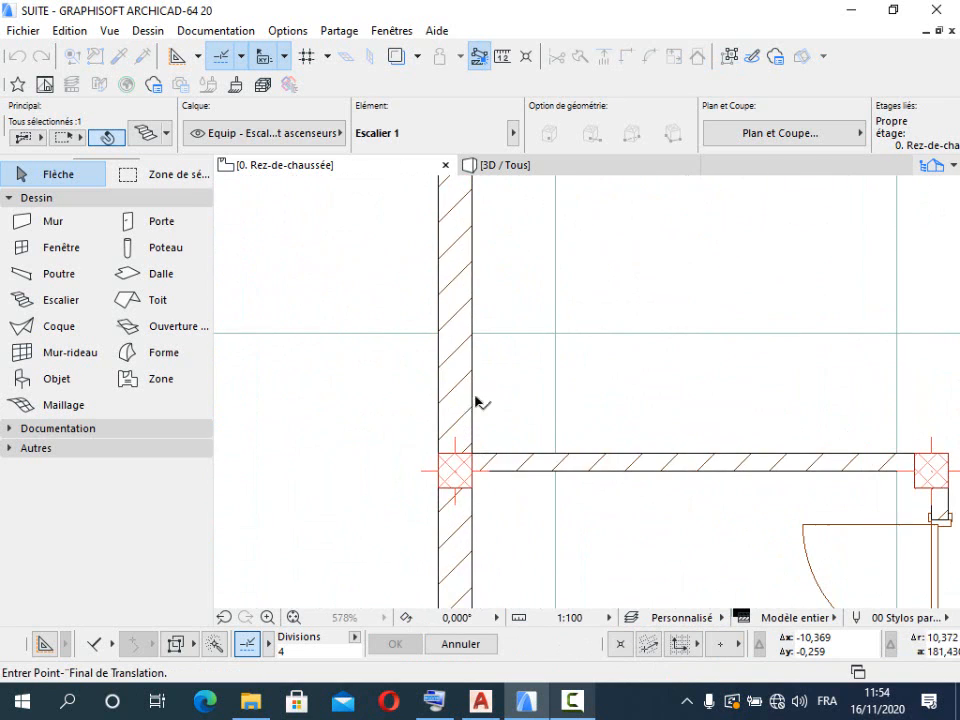
left_click(475, 458)
scroll(335, 468, "down", 2)
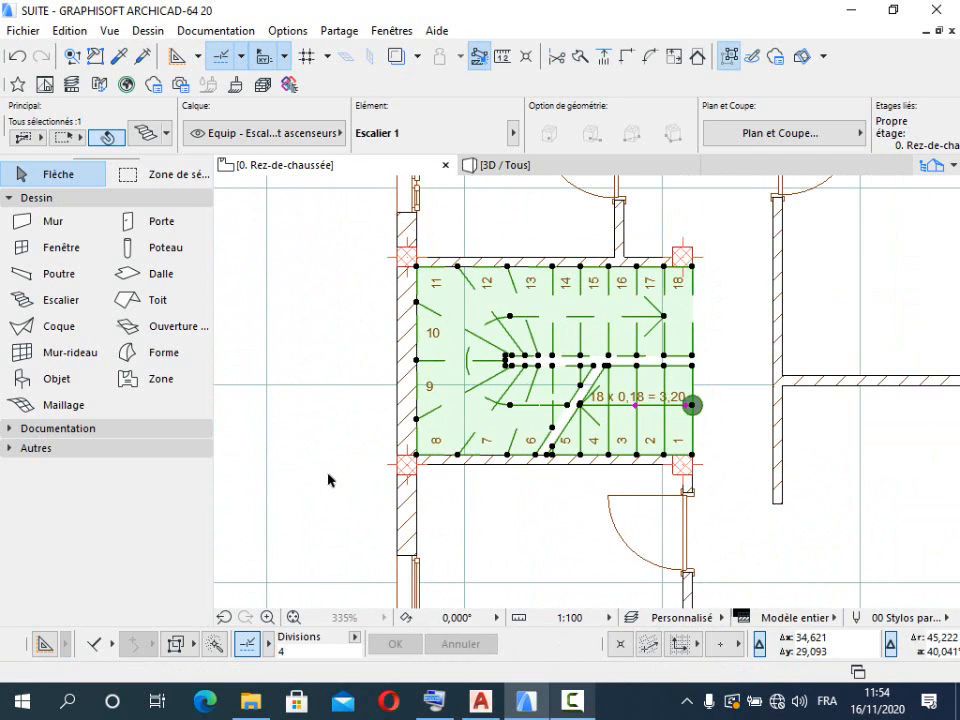
left_click(324, 461)
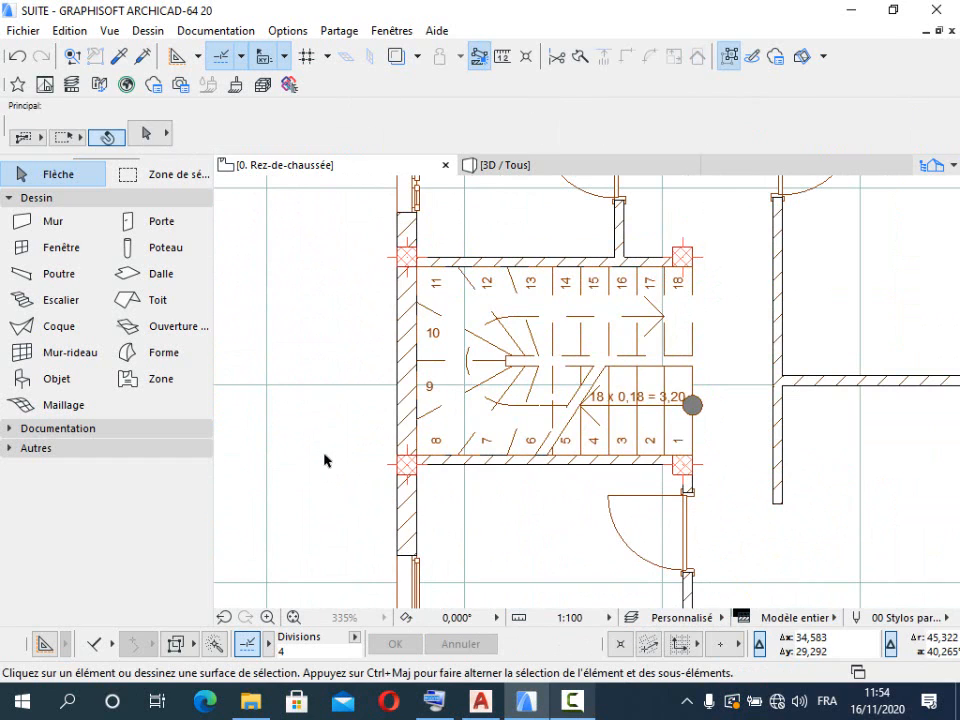
left_click(574, 411)
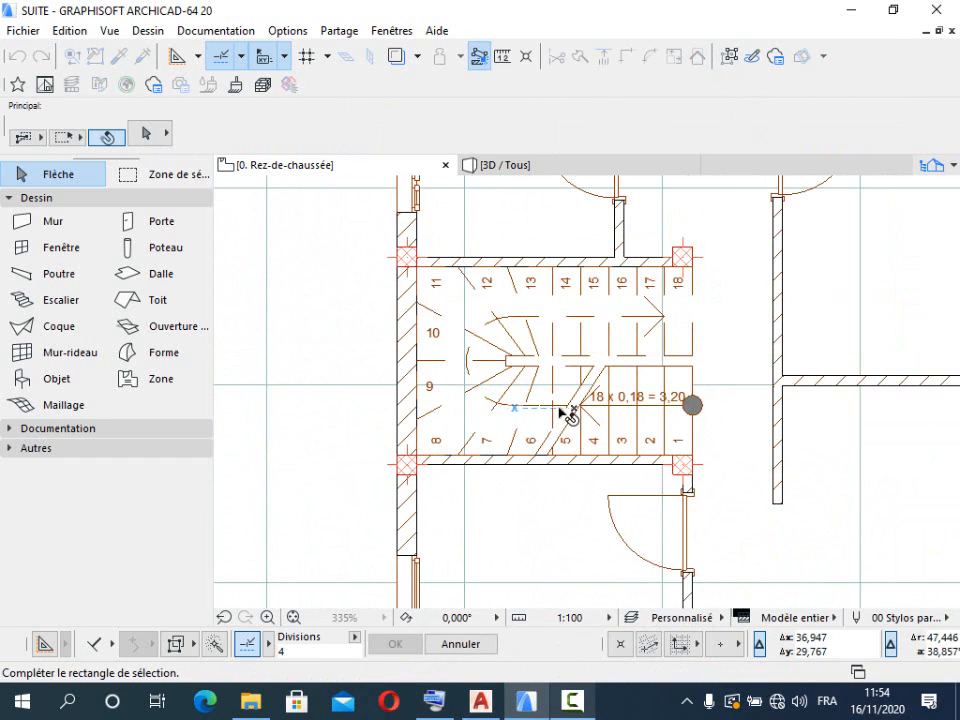
key("Escape")
Step: Check the placed stair in the ground floor plan and in the Perspective générique 3D view, examining its treads, railings and fit between the walls
scroll(546, 369, "down", 1)
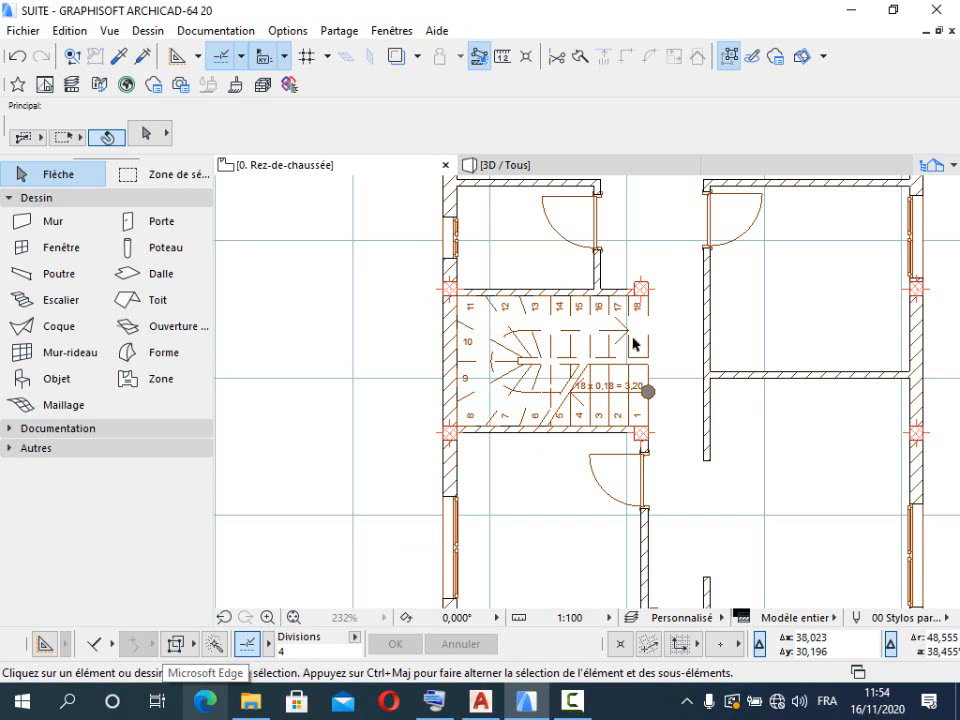
scroll(640, 310, "up", 1)
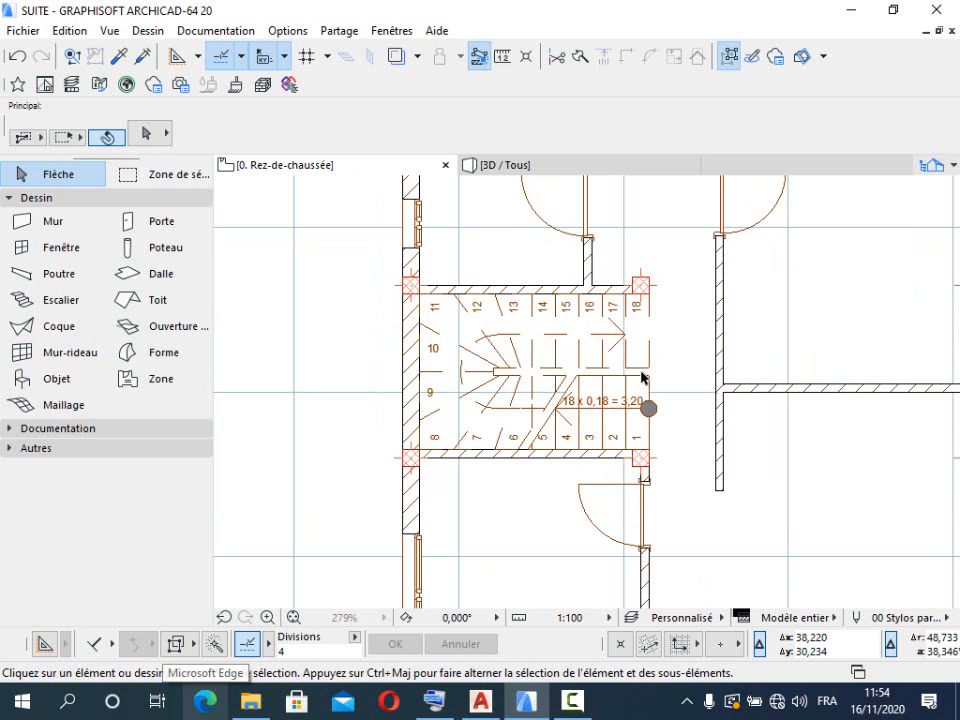
scroll(439, 366, "down", 2)
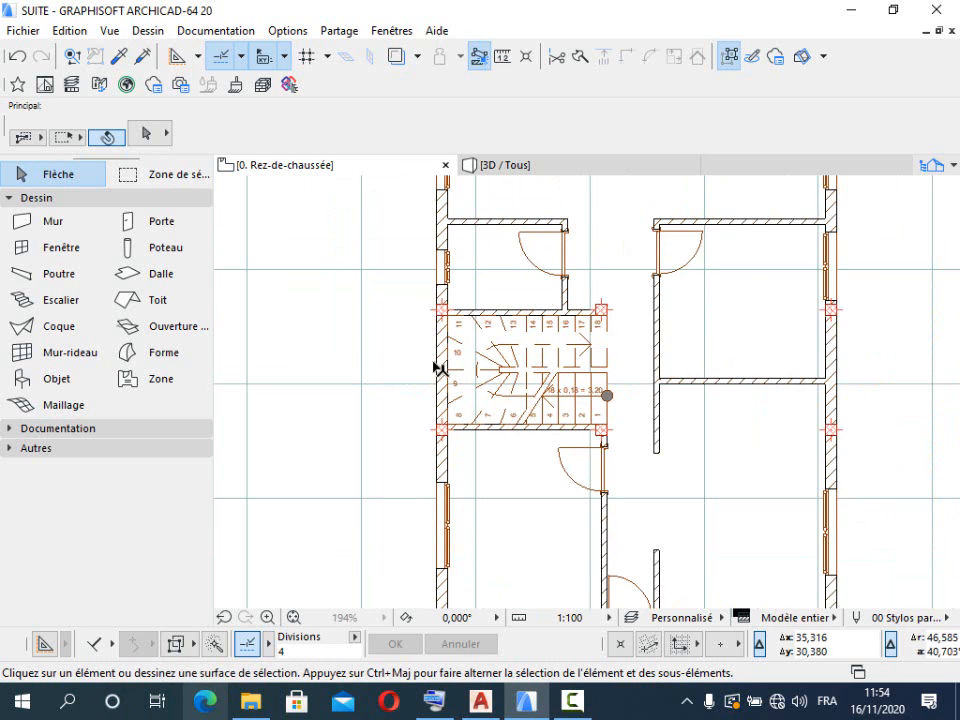
scroll(439, 366, "down", 2)
scroll(336, 452, "down", 1)
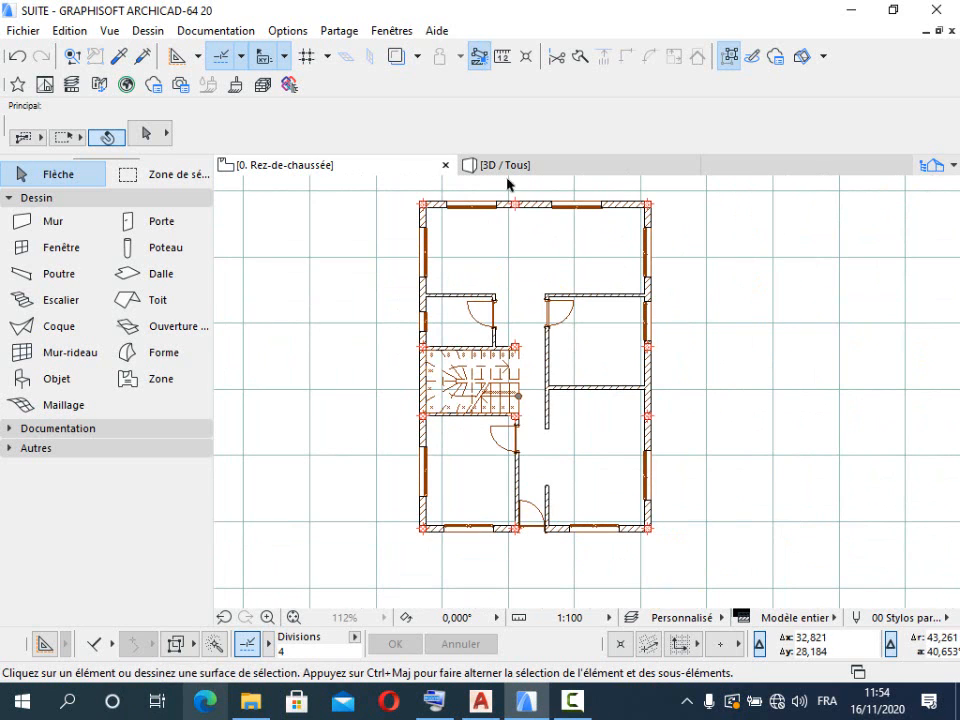
left_click(932, 165)
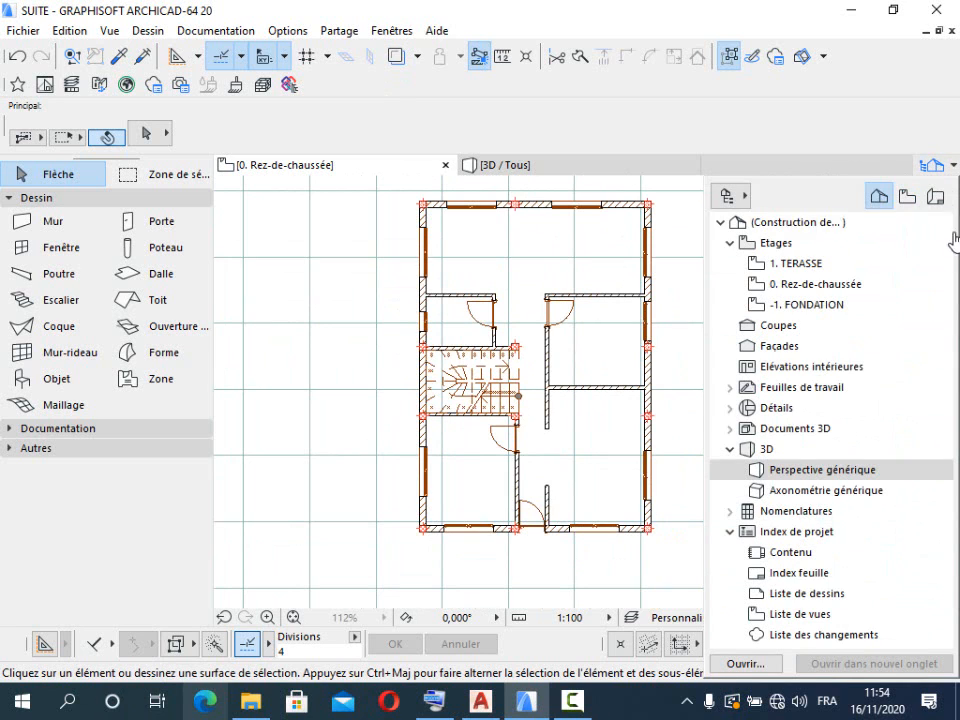
double_click(906, 472)
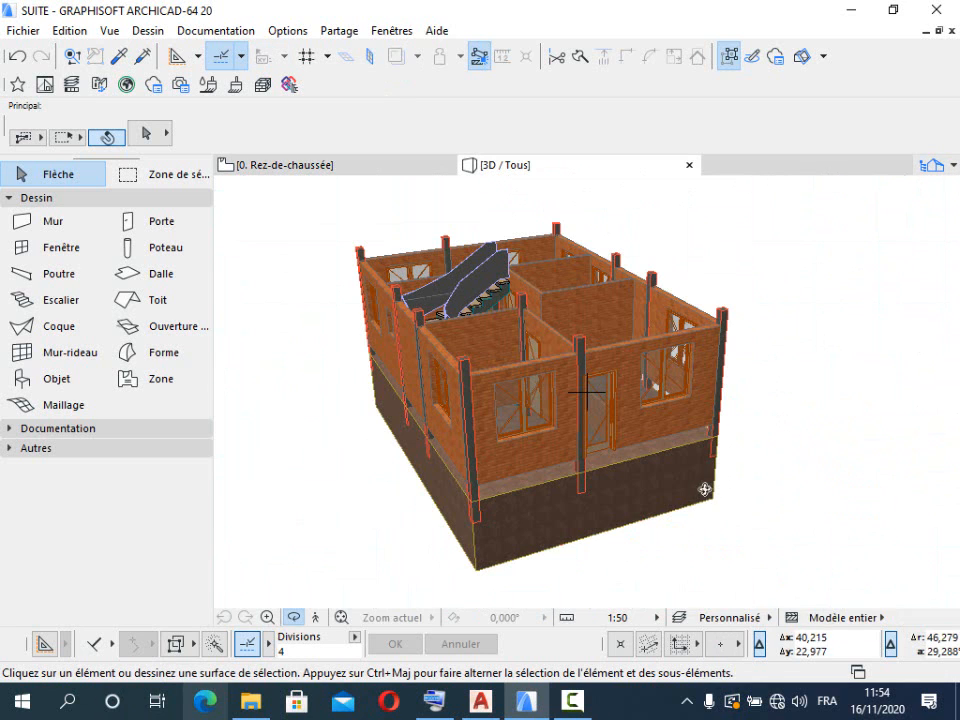
left_click_drag(668, 493, 748, 482)
scroll(748, 482, "up", 10)
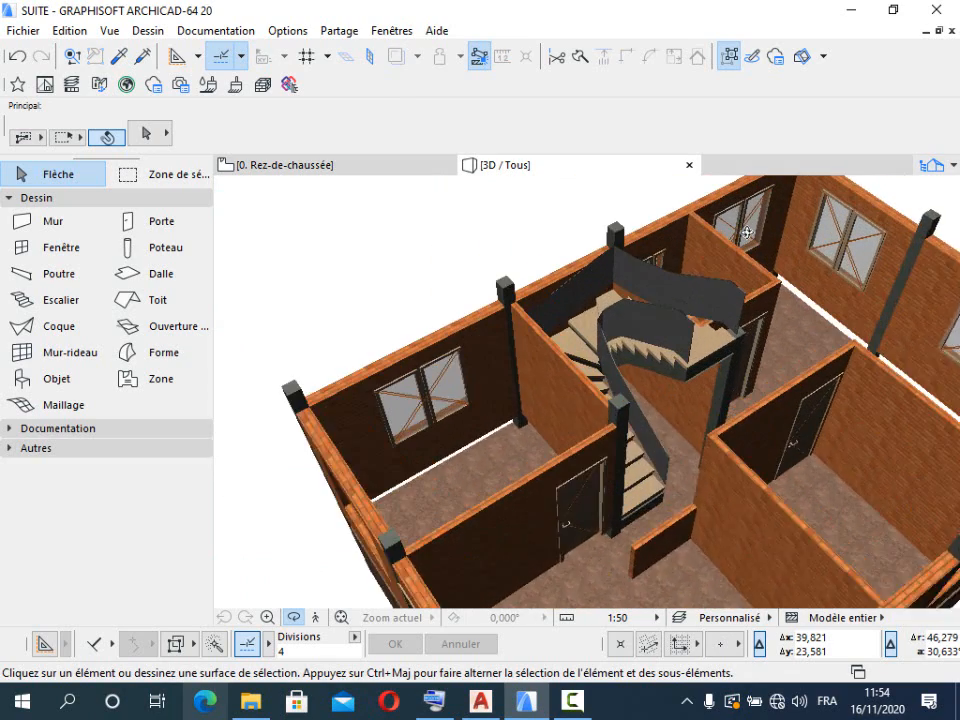
left_click_drag(726, 285, 717, 456)
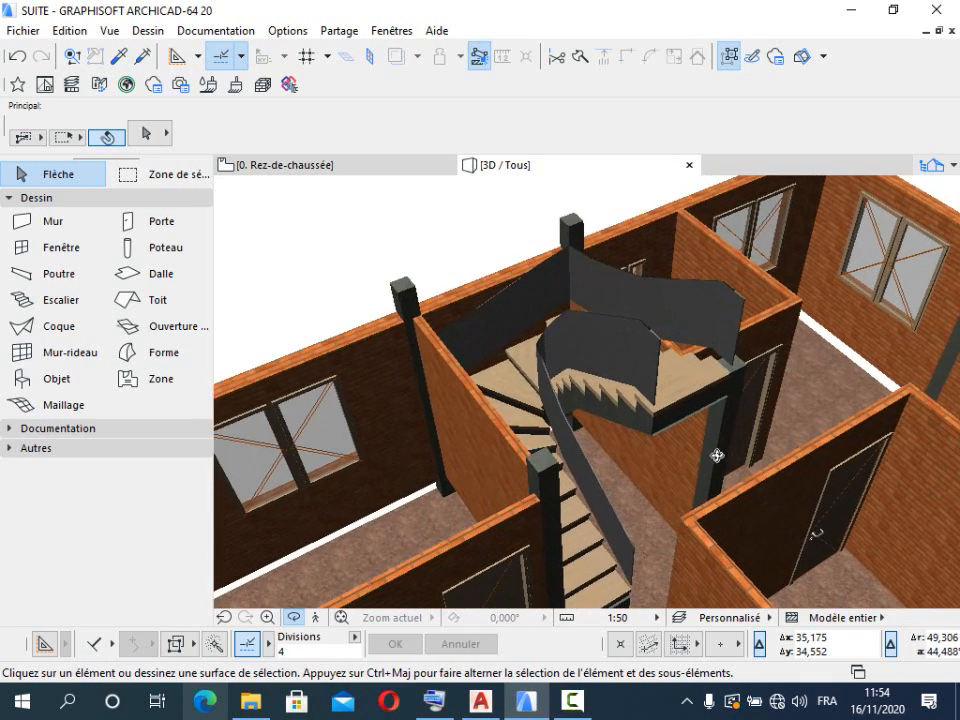
scroll(724, 396, "up", 4)
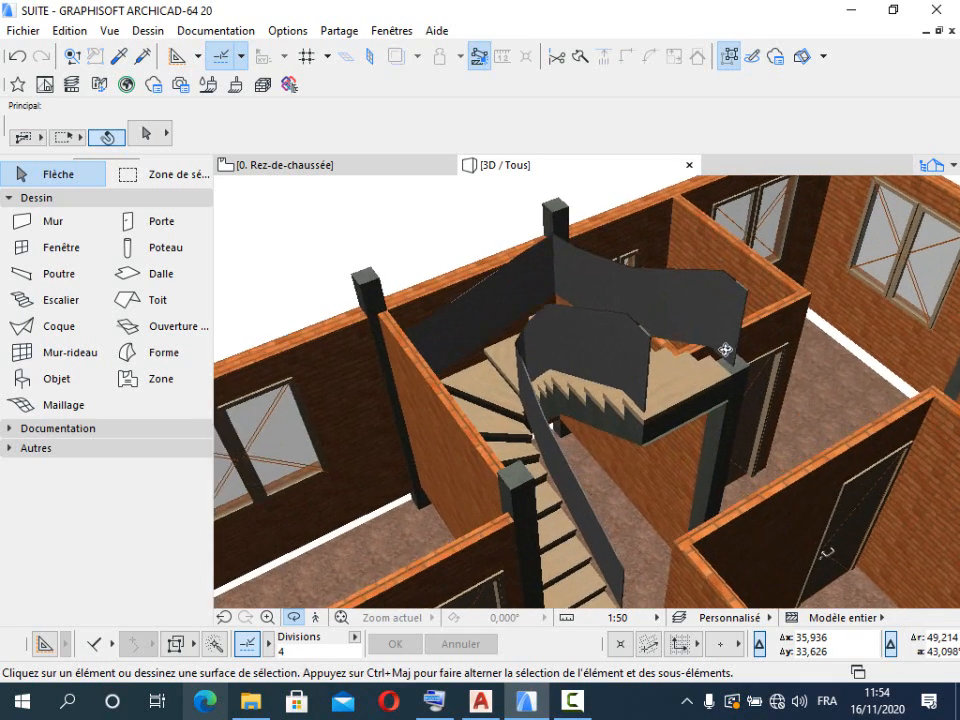
scroll(720, 268, "down", 5)
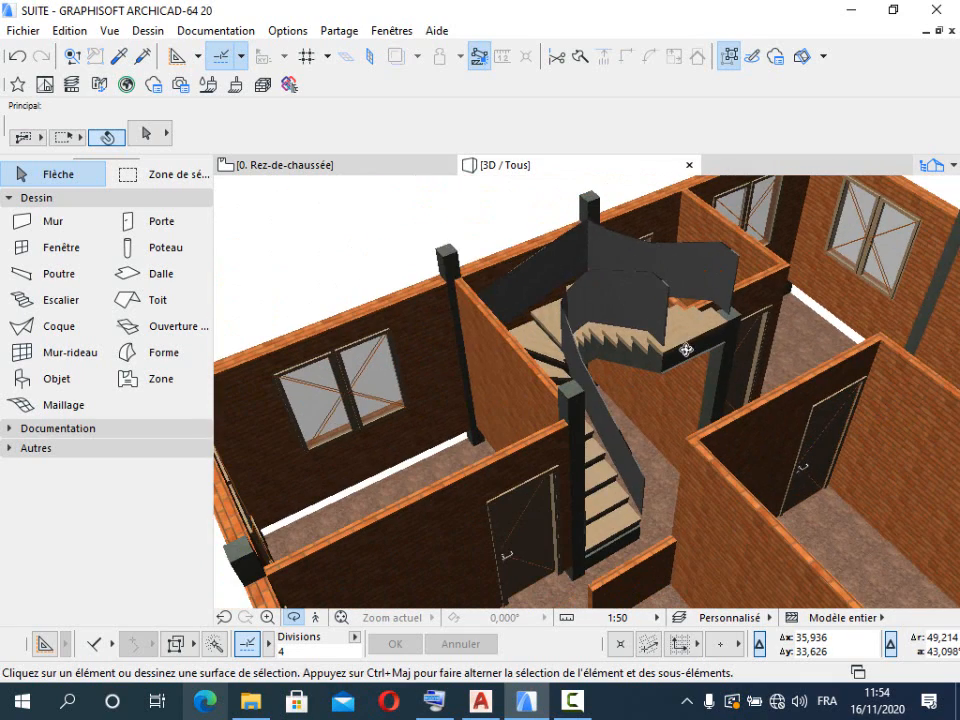
scroll(670, 286, "up", 2)
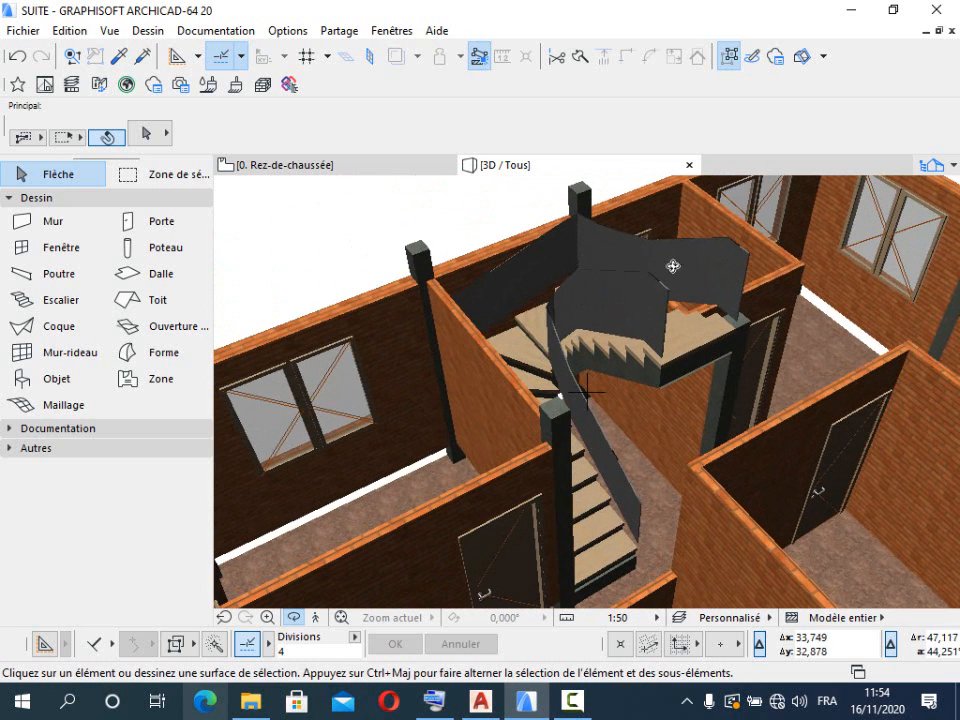
scroll(680, 268, "up", 5)
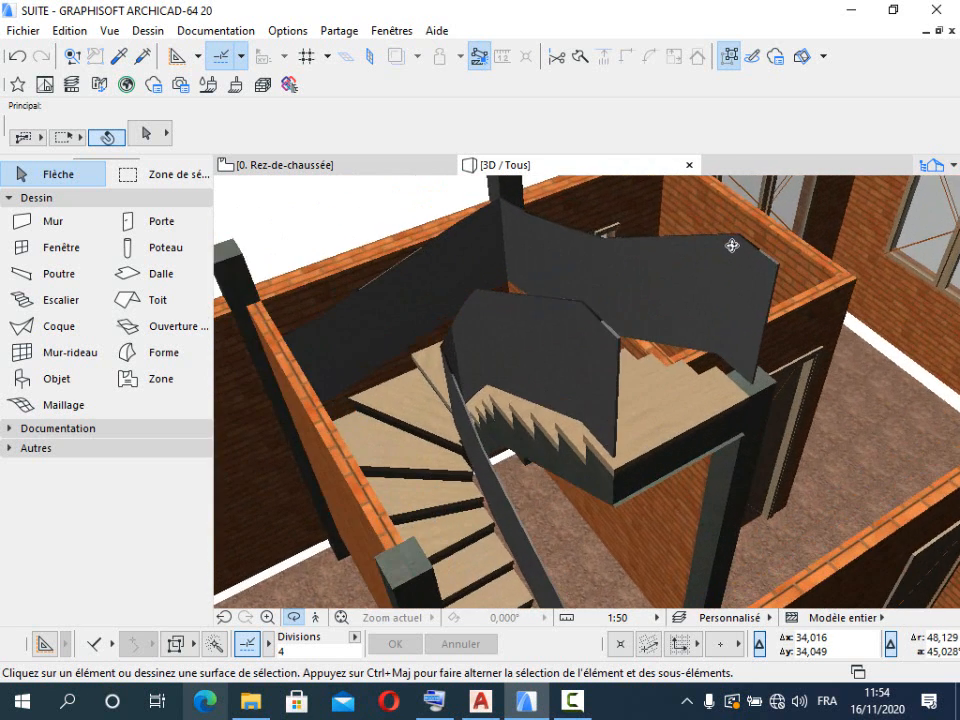
scroll(334, 195, "down", 5)
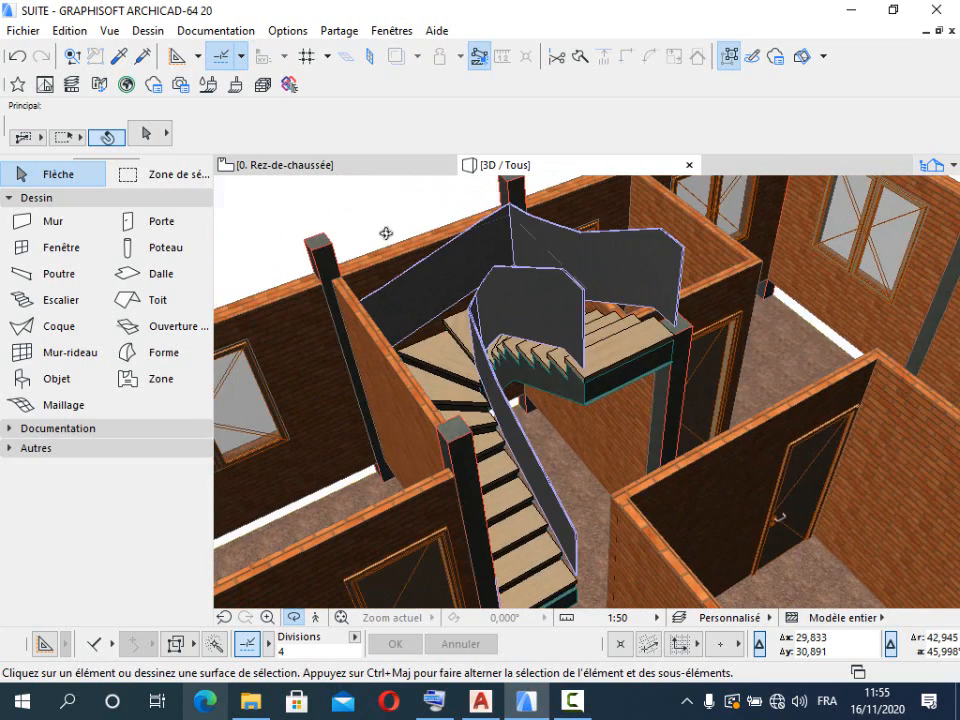
Step: Open the placed Escalier 1 for editing and assign the Béton - Brut surface to all three tread faces as a linked material
left_click(452, 372)
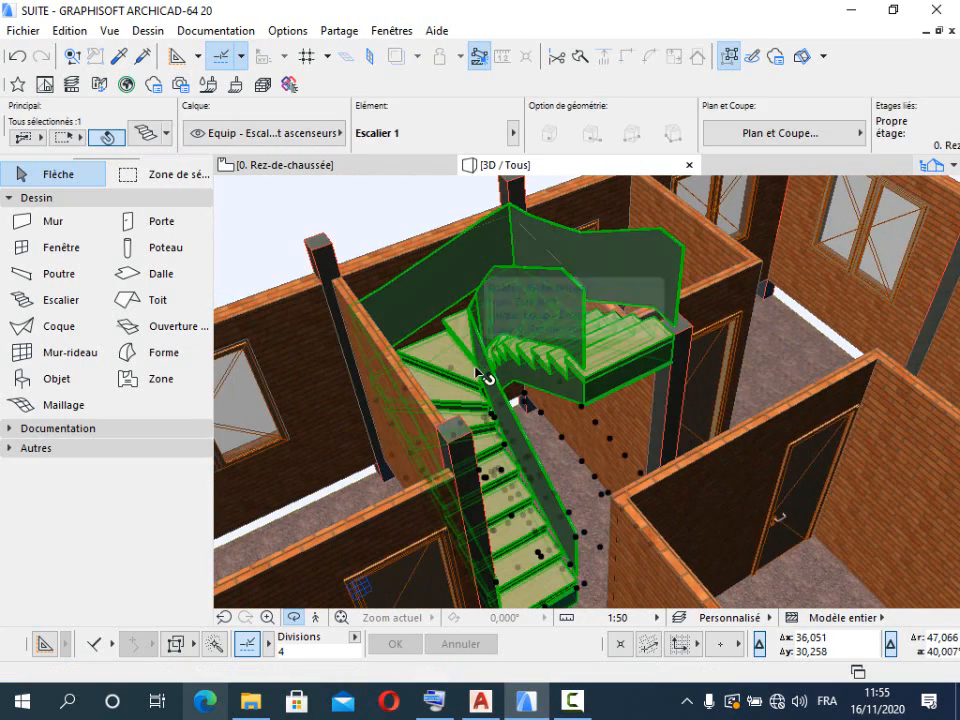
scroll(540, 412, "down", 2)
scroll(560, 428, "down", 2)
scroll(500, 360, "down", 3)
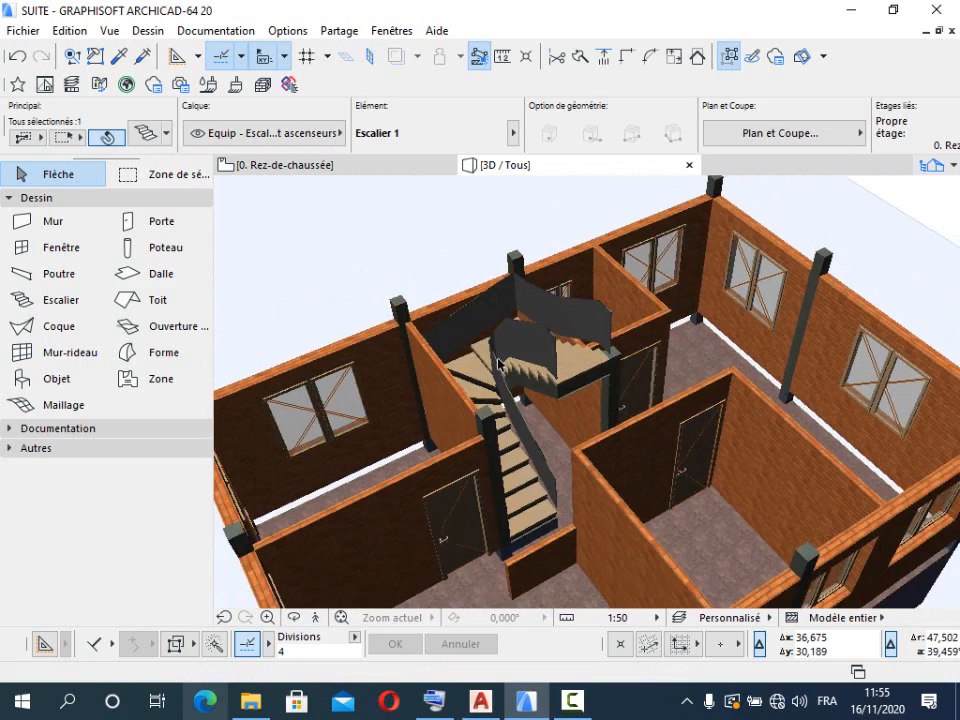
right_click(821, 216)
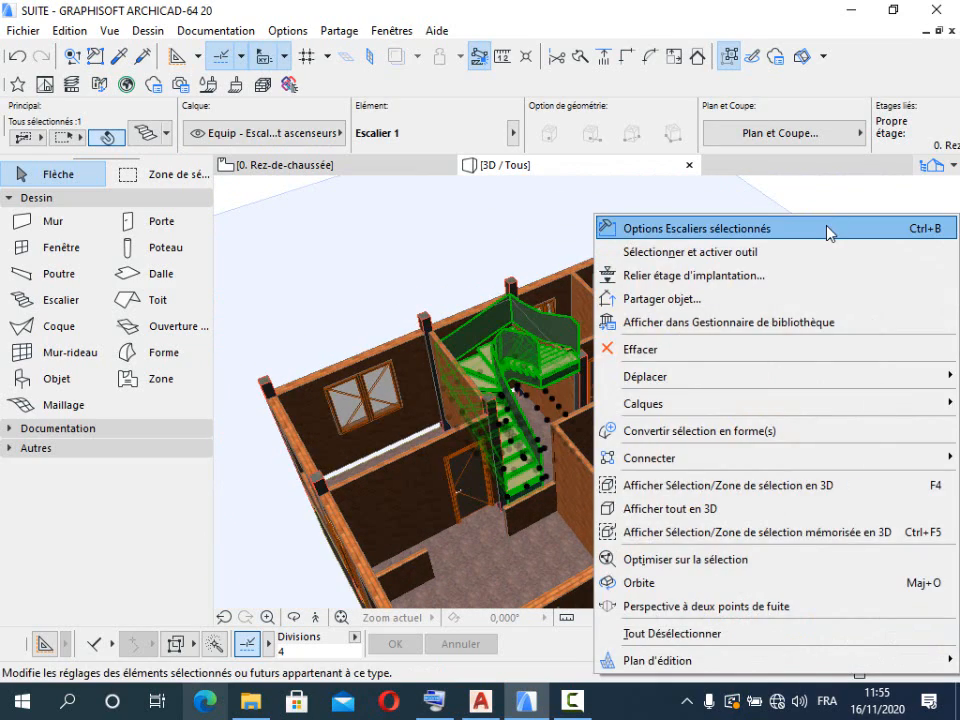
left_click(826, 232)
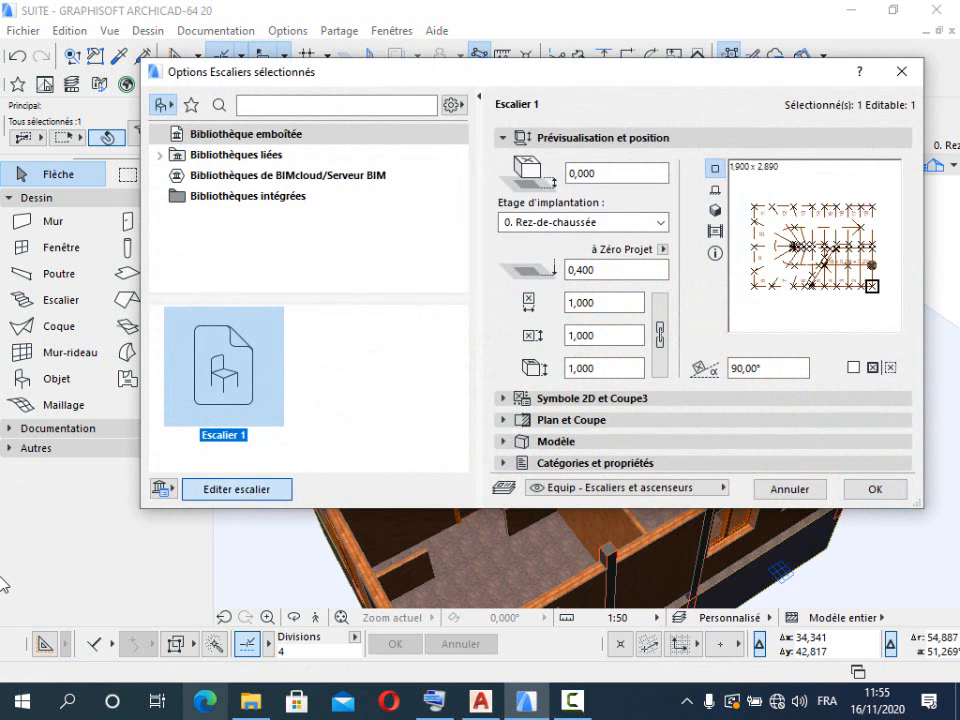
left_click(237, 489)
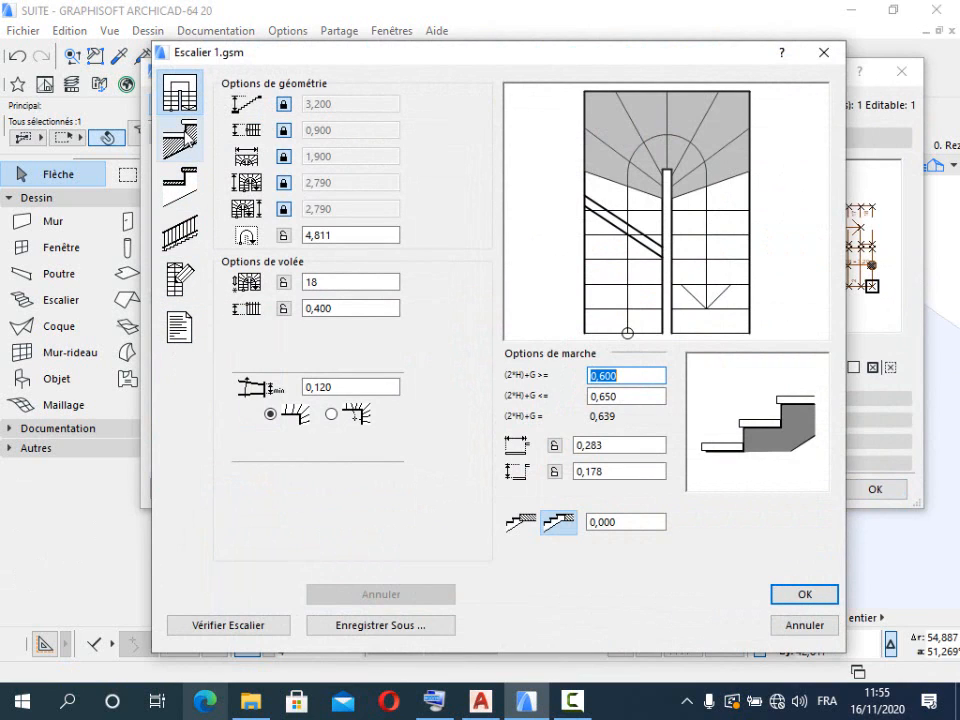
left_click(180, 183)
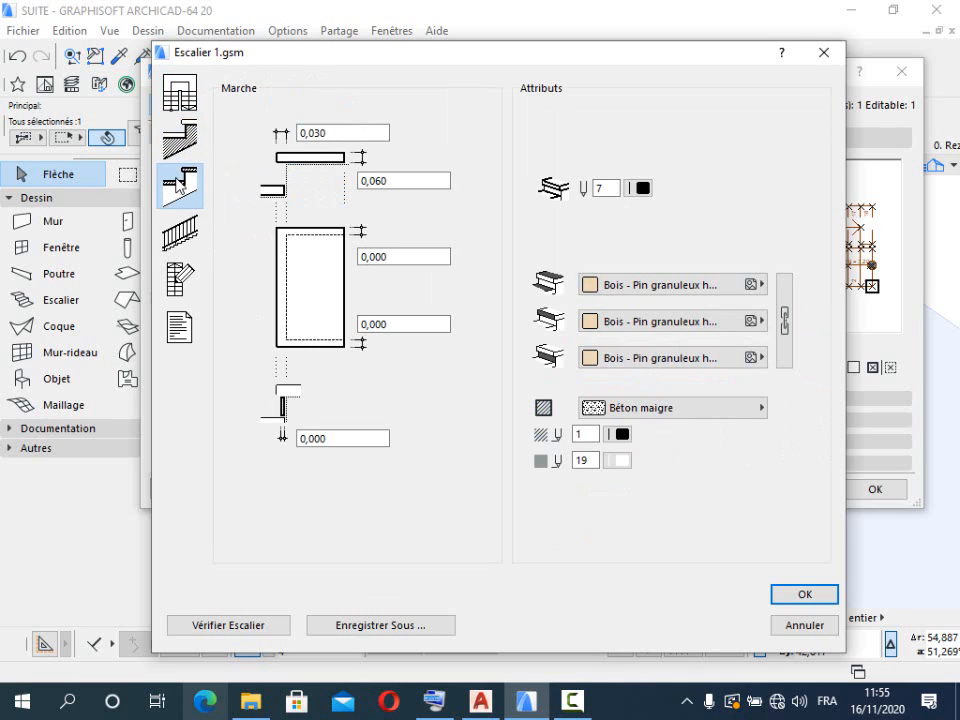
left_click(742, 284)
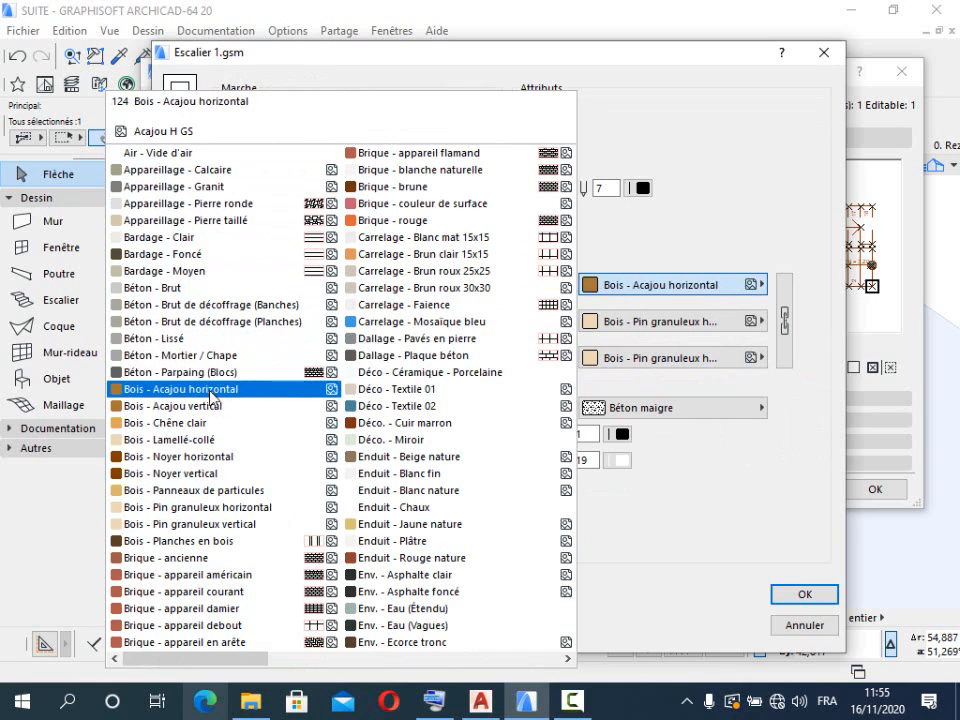
left_click(203, 287)
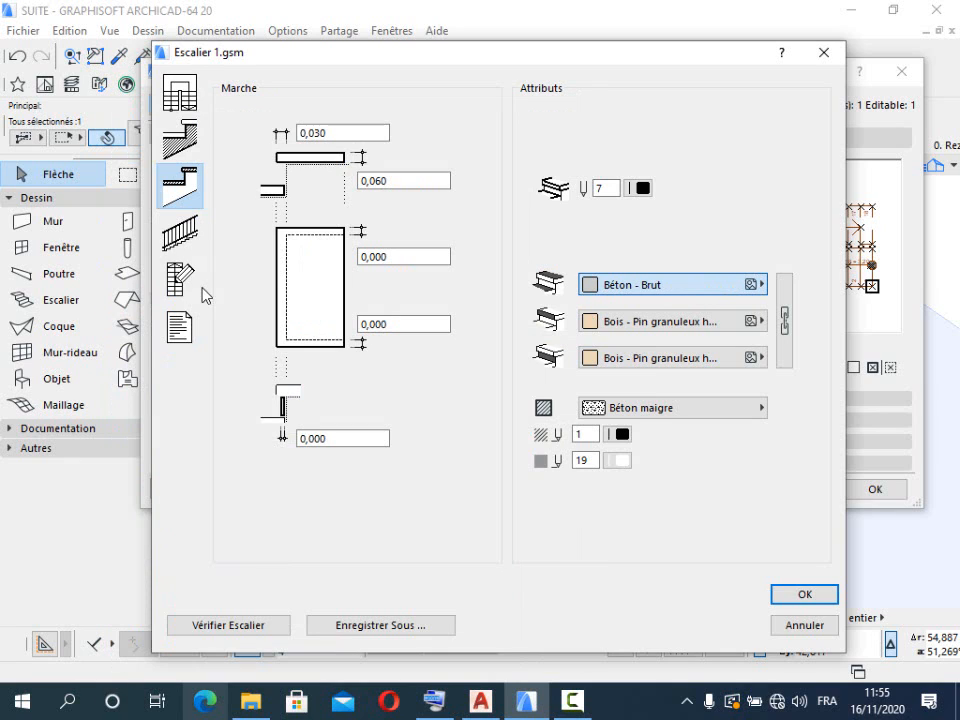
left_click(784, 321)
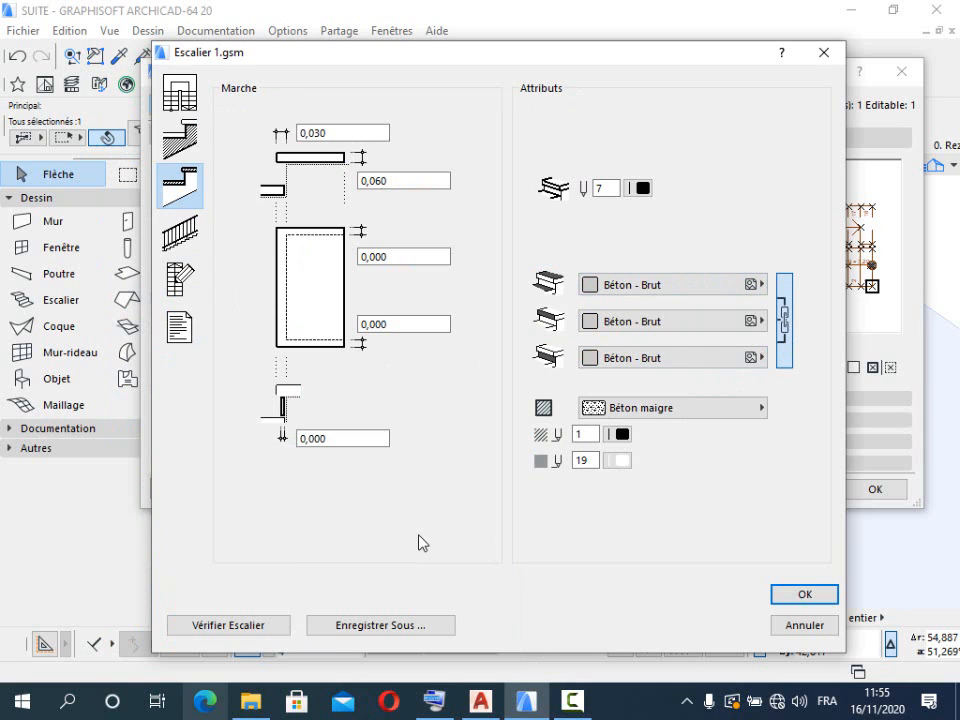
Step: Set the stair's railing type to Bois for both the inner and outer railings
left_click(193, 238)
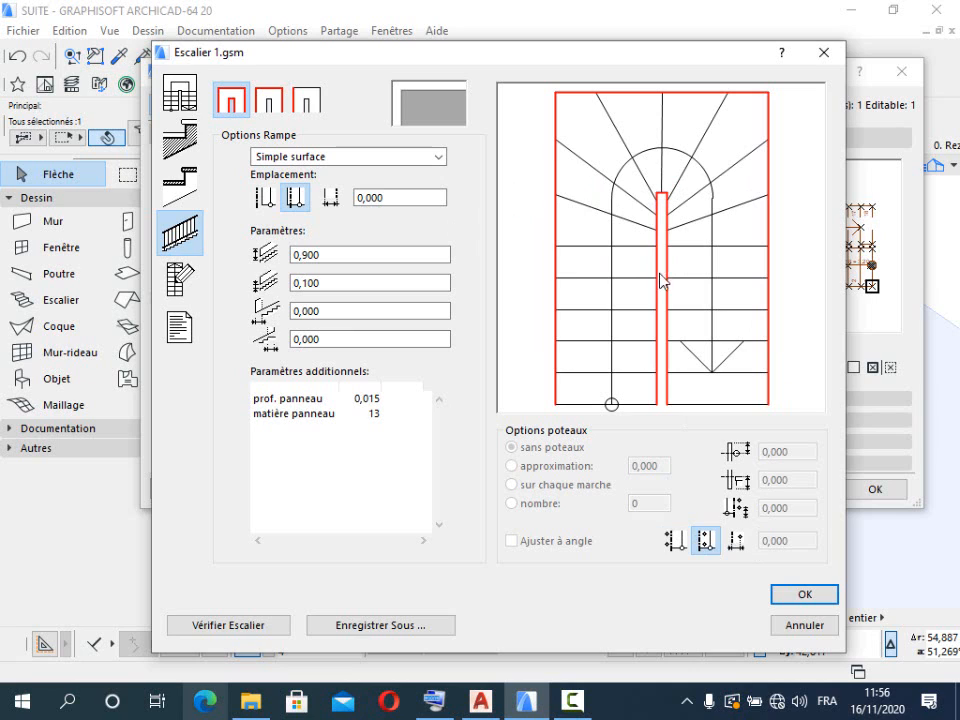
left_click(439, 159)
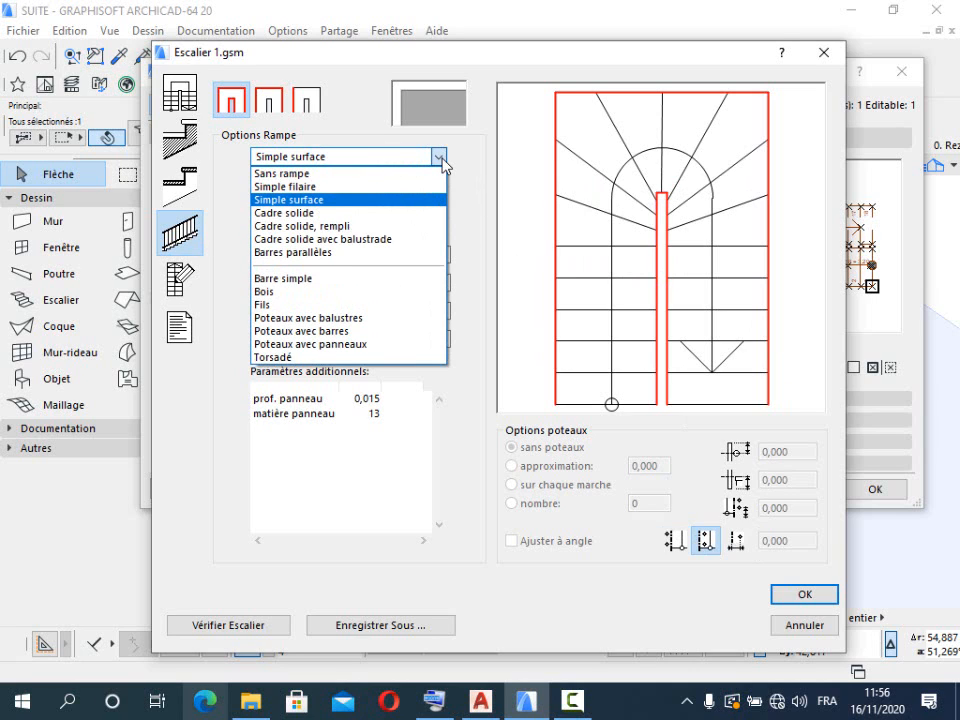
left_click(390, 292)
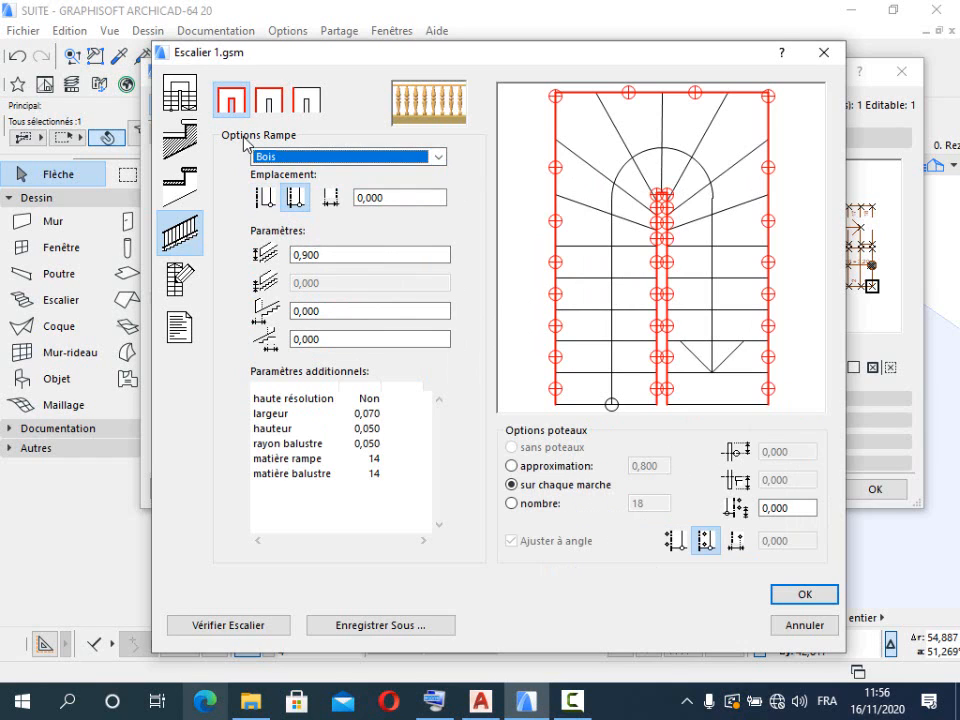
Step: Set the stair's outer railing to Sans rampe, leaving the inner railing as Bois, and save Escalier 1
left_click(266, 103)
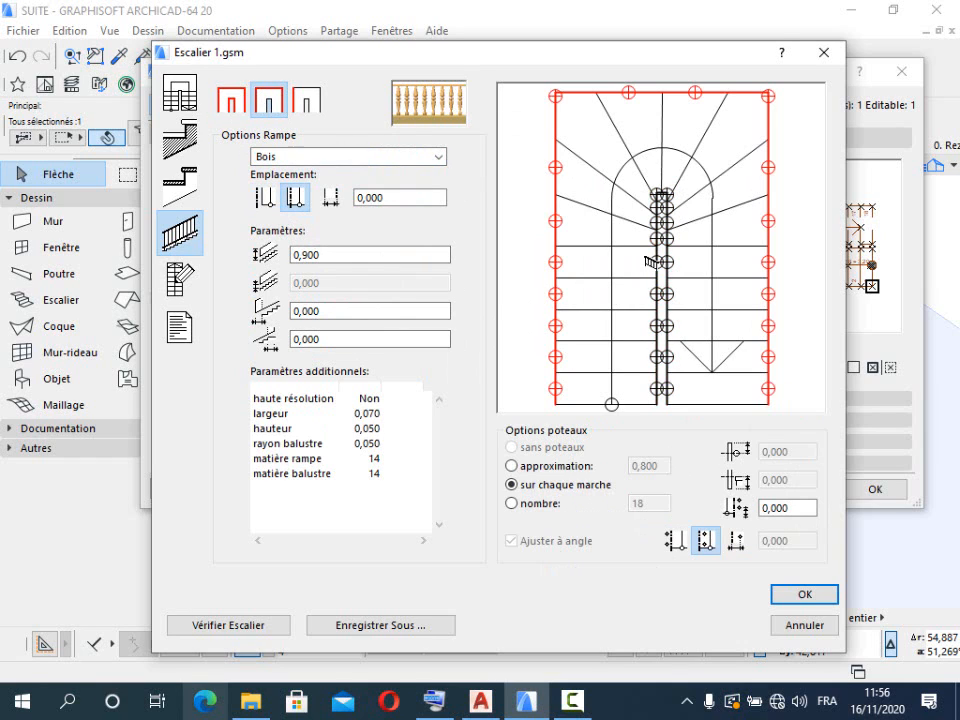
left_click(659, 266)
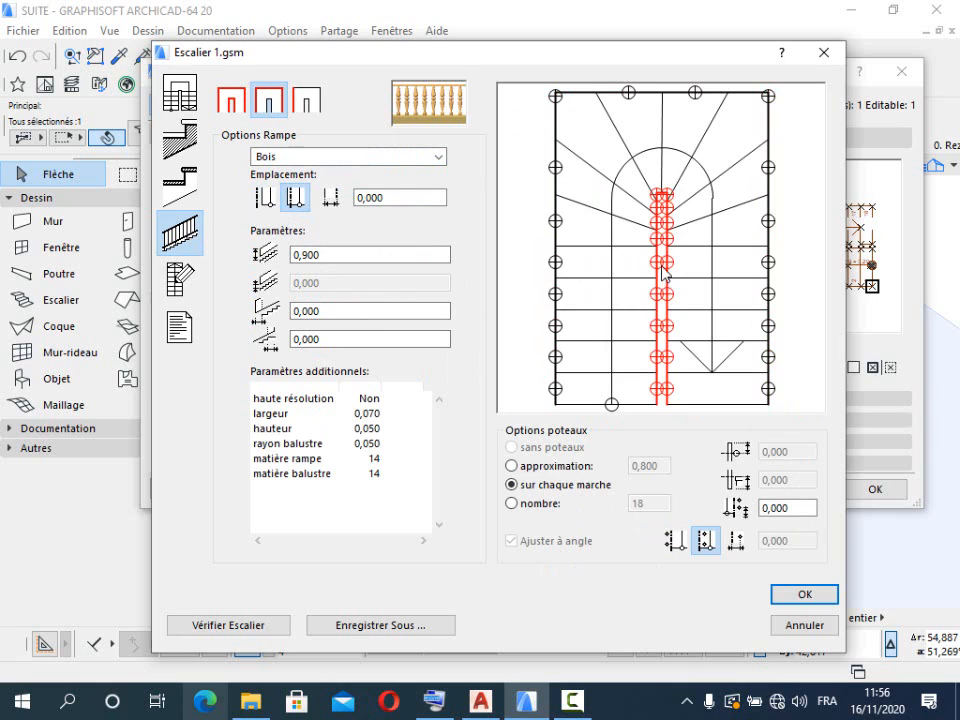
left_click(557, 290)
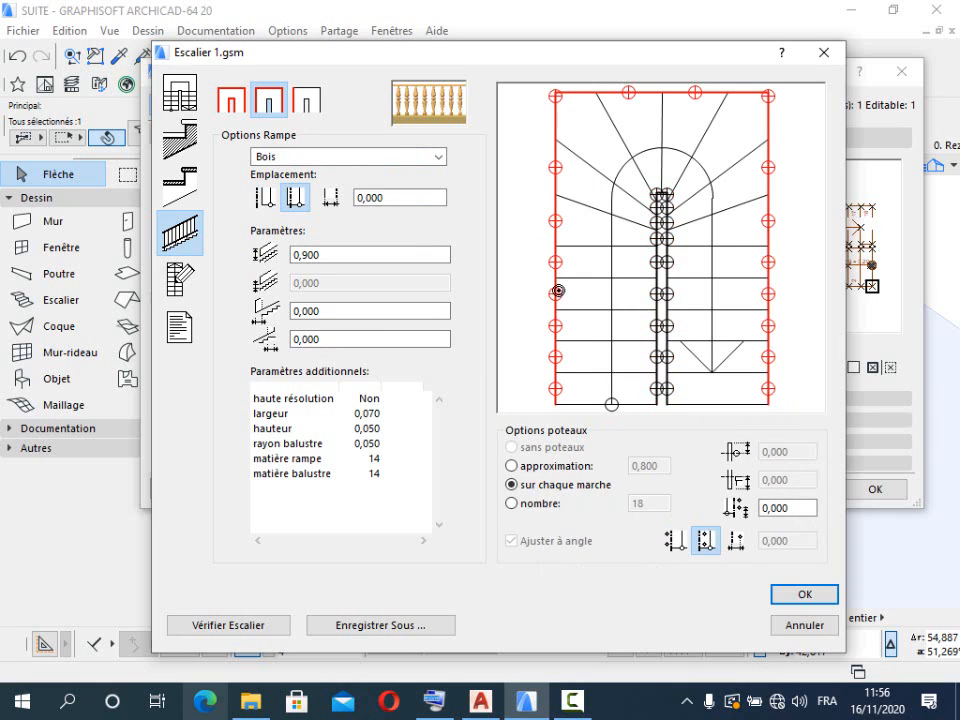
left_click(438, 156)
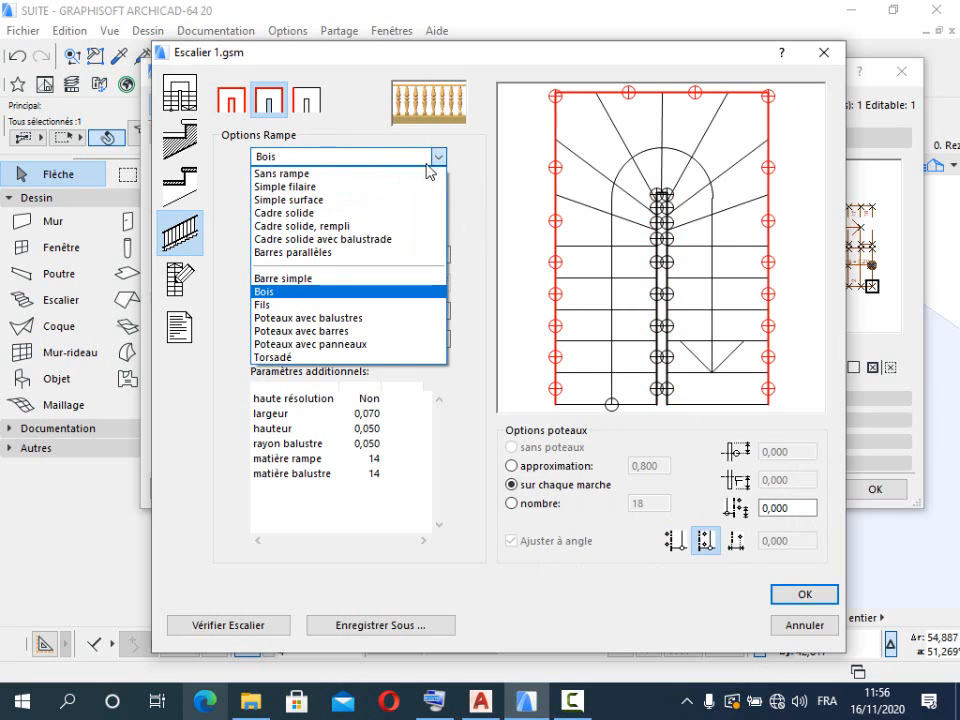
left_click(420, 174)
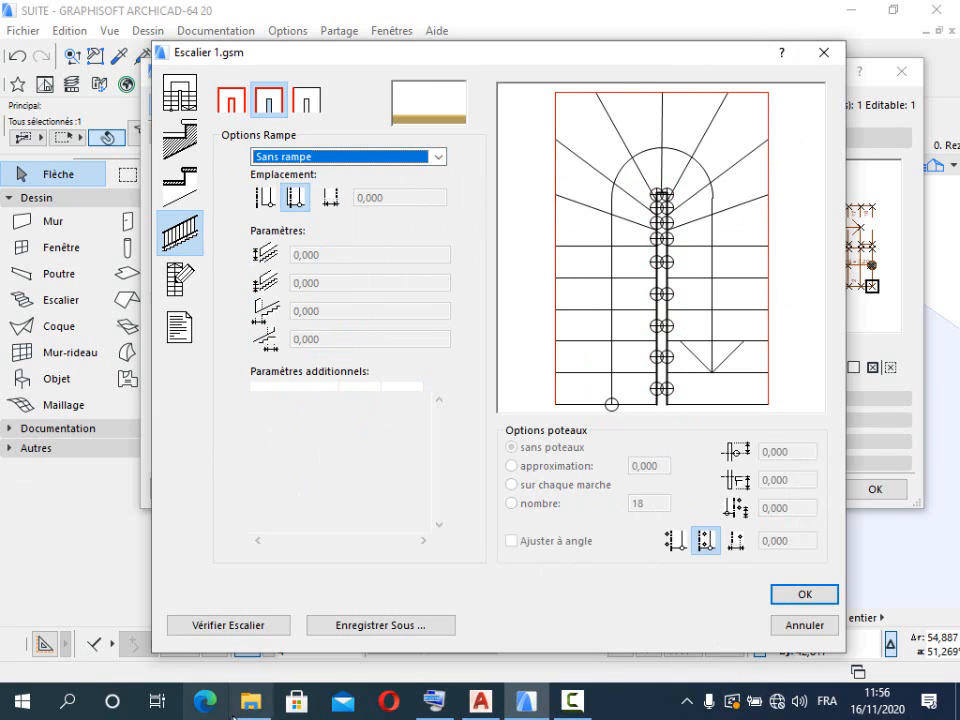
left_click(793, 600)
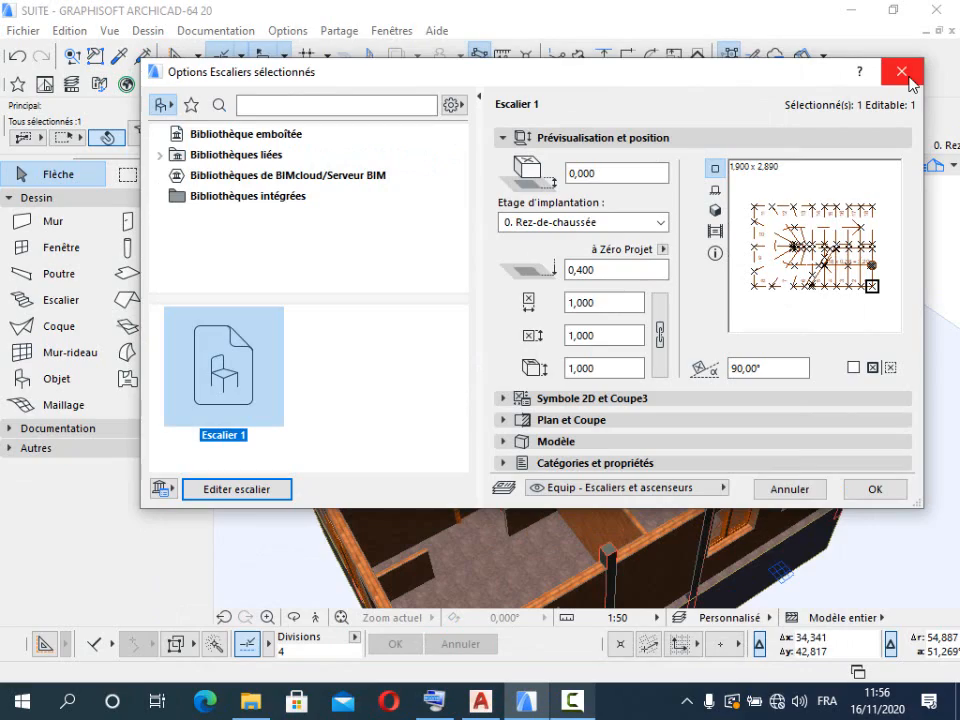
left_click(908, 78)
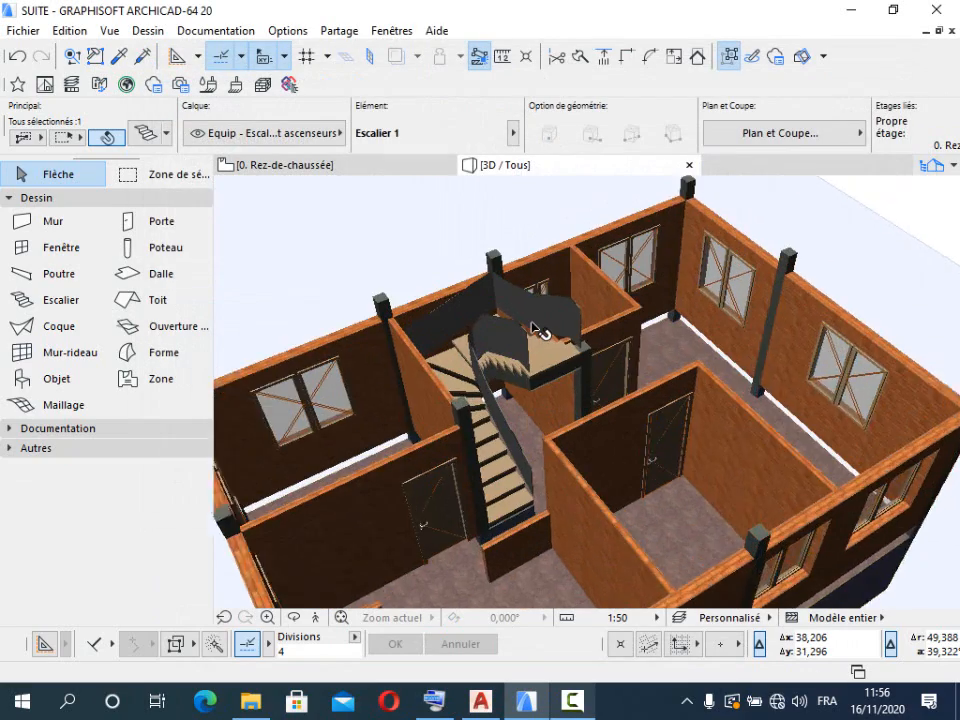
Step: Examine the stair's railings and tread surfaces in the 3D view, and clear the selection
scroll(532, 324, "up", 3)
scroll(541, 312, "down", 4)
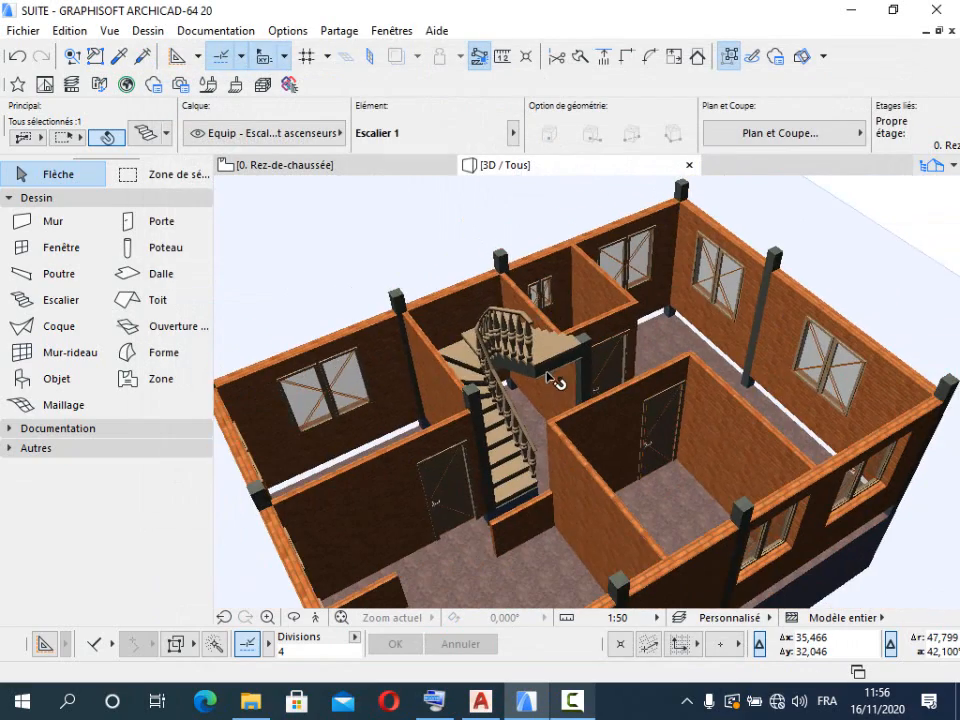
scroll(555, 328, "up", 6)
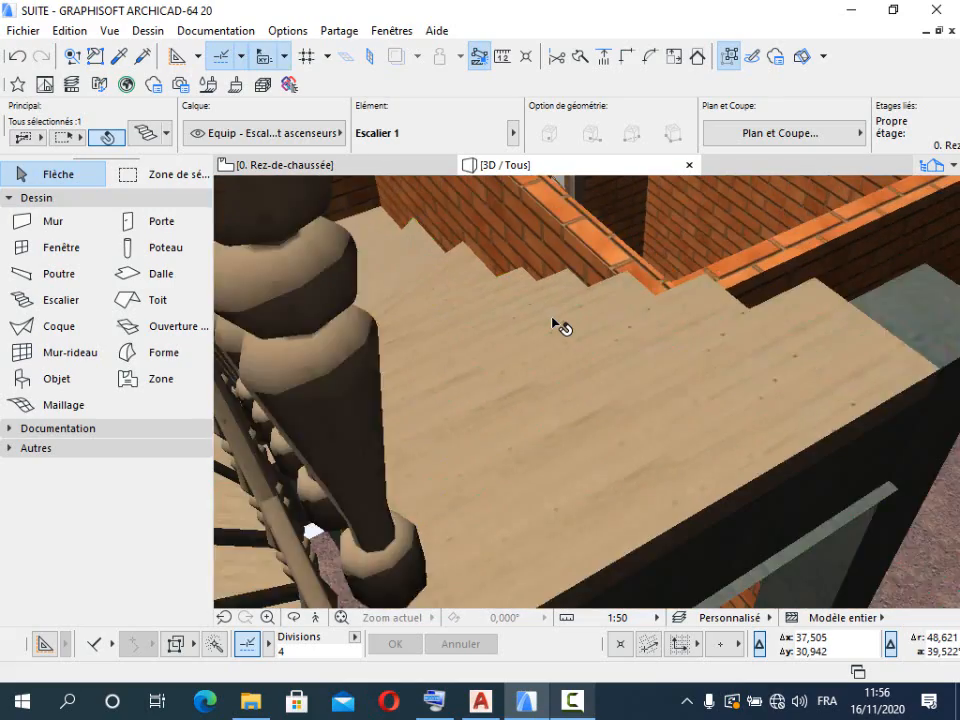
scroll(557, 326, "down", 8)
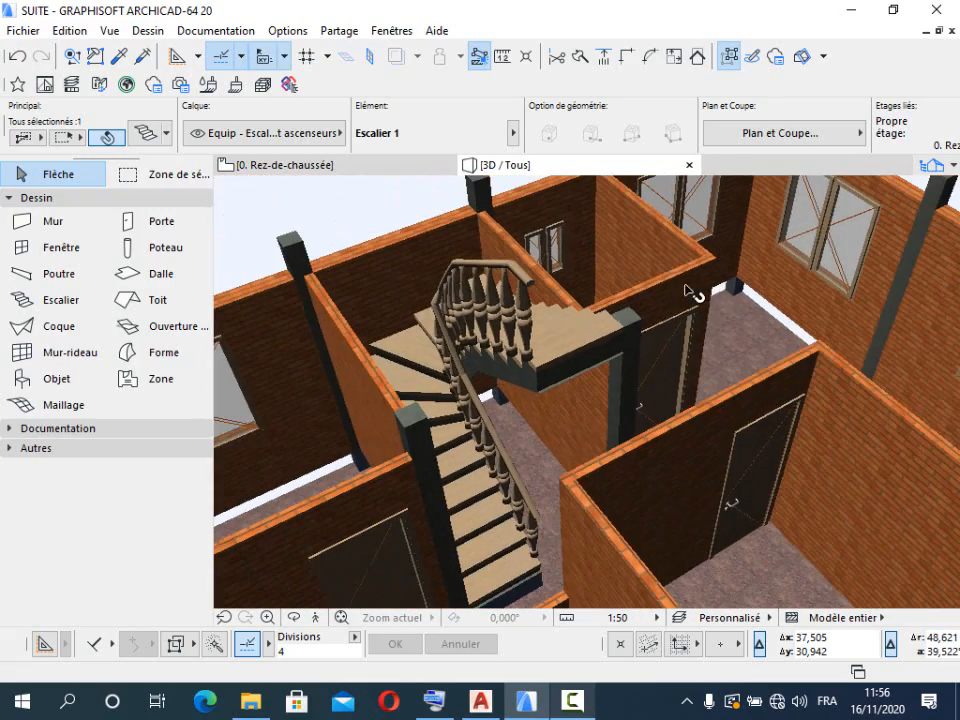
scroll(692, 356, "down", 5)
left_click(918, 206)
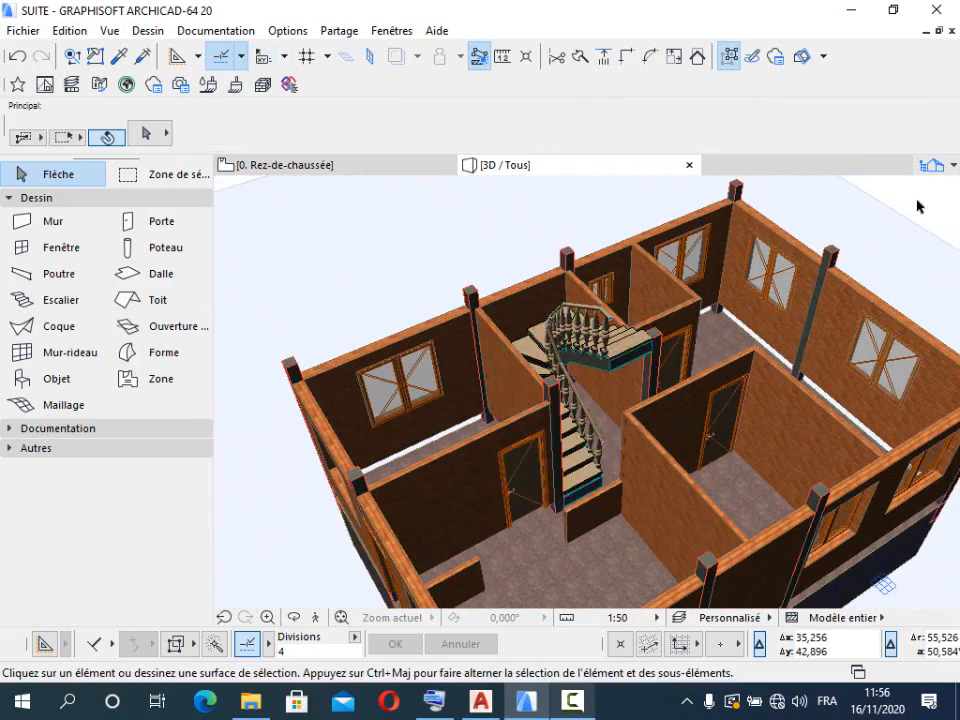
Step: Reopen Escalier 1 for editing and assign the Béton - Brut surface to all three tread faces as a linked material
scroll(629, 351, "up", 3)
left_click(629, 351)
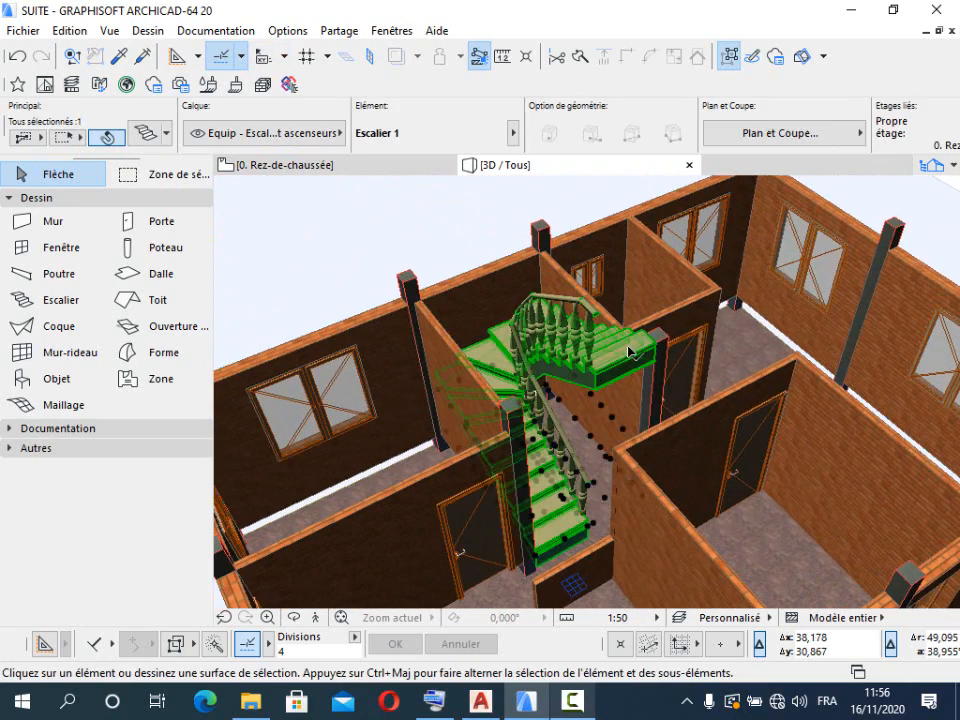
right_click(629, 351)
left_click(671, 240)
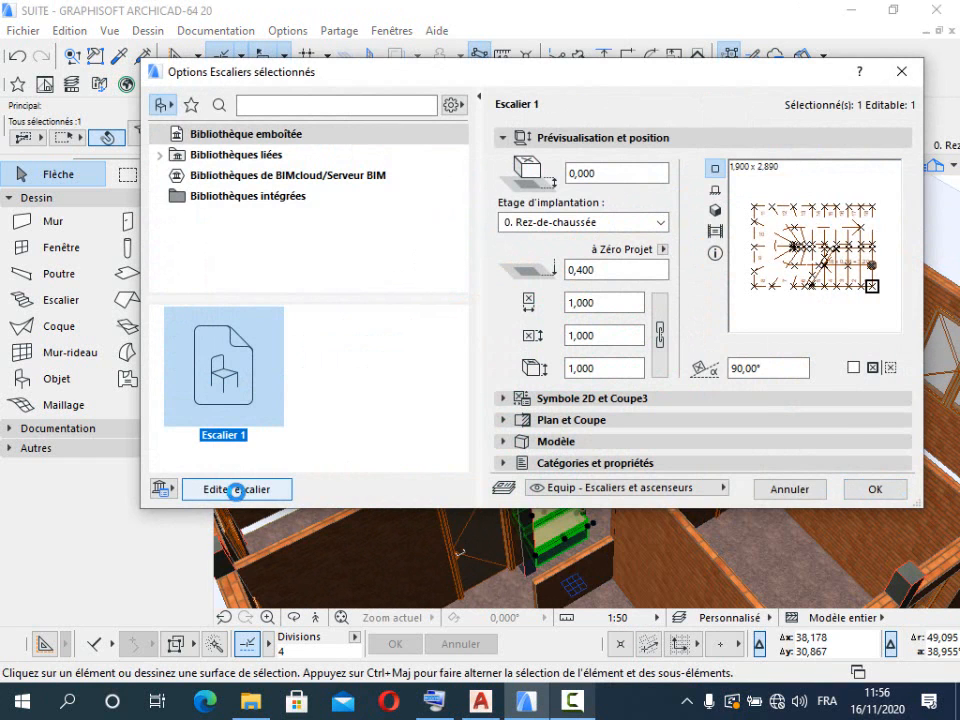
left_click(234, 490)
left_click(186, 184)
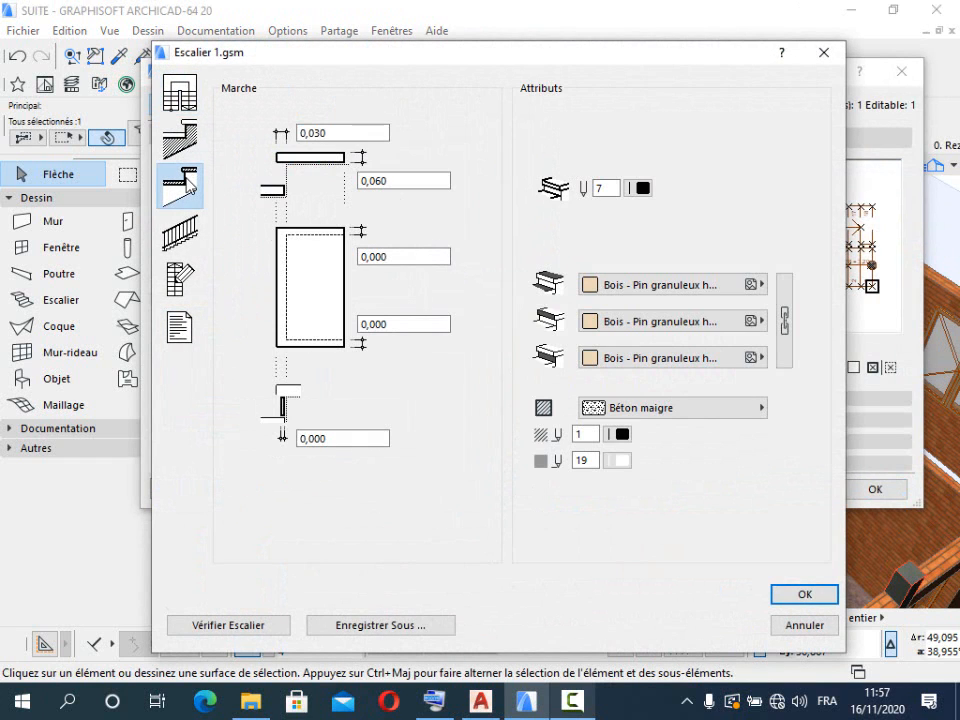
left_click(686, 285)
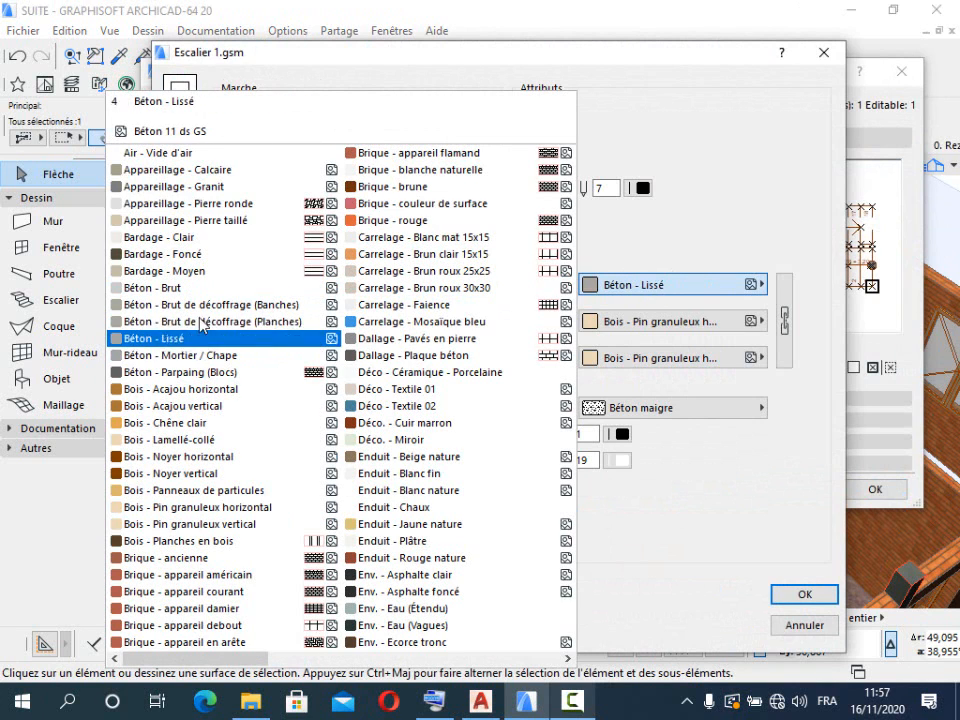
left_click(190, 289)
left_click(784, 320)
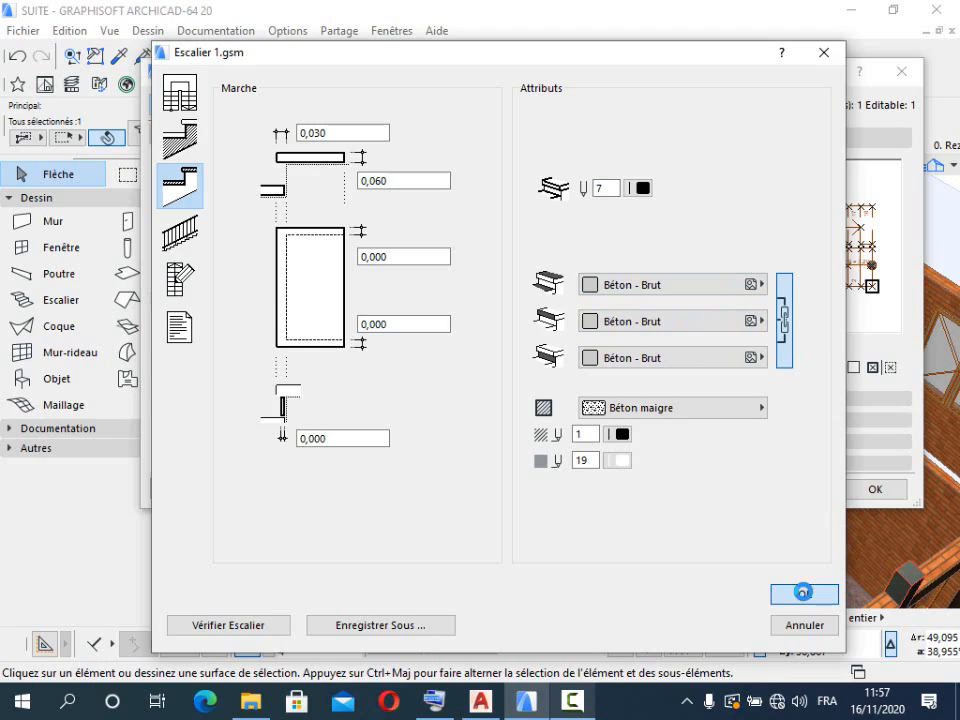
left_click(803, 593)
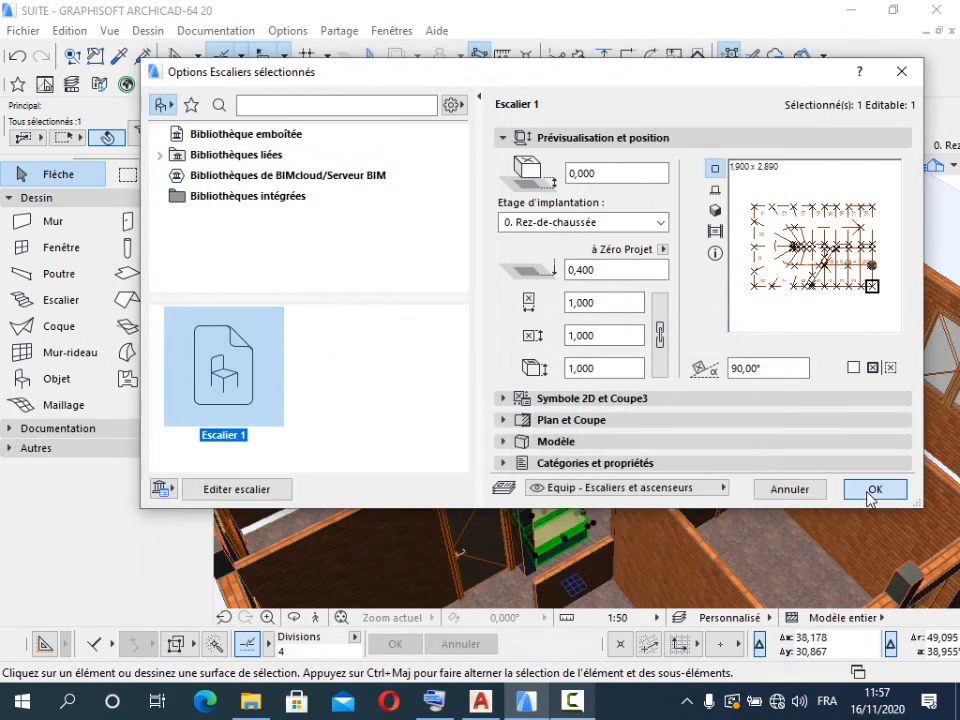
left_click(872, 489)
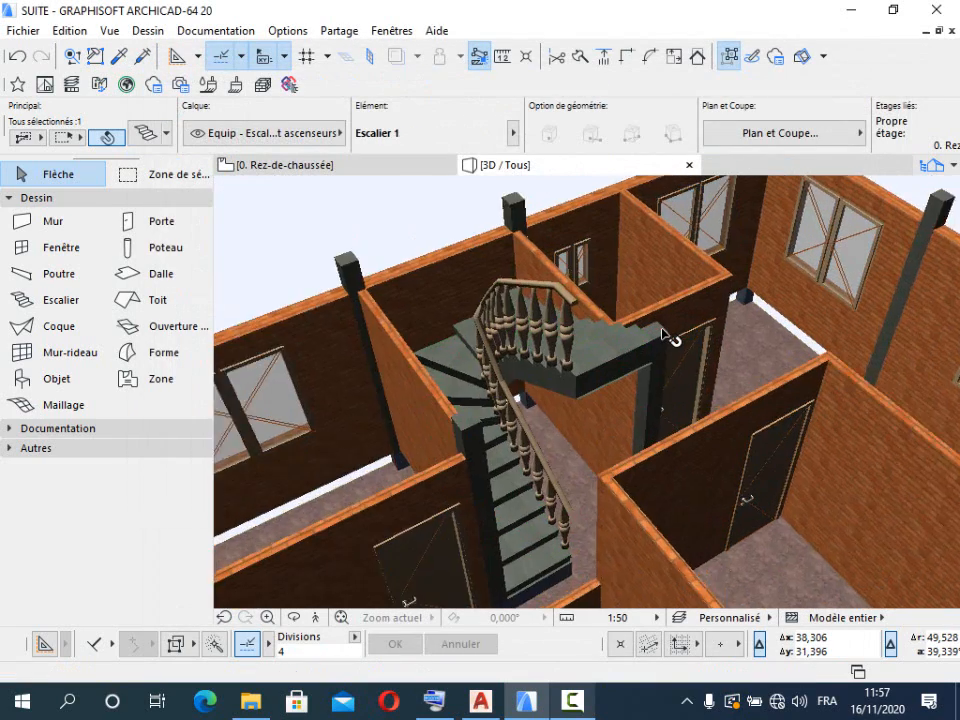
Step: Deselect the stair and show all layers of the project in the 3D view
scroll(665, 335, "up", 3)
scroll(669, 336, "down", 5)
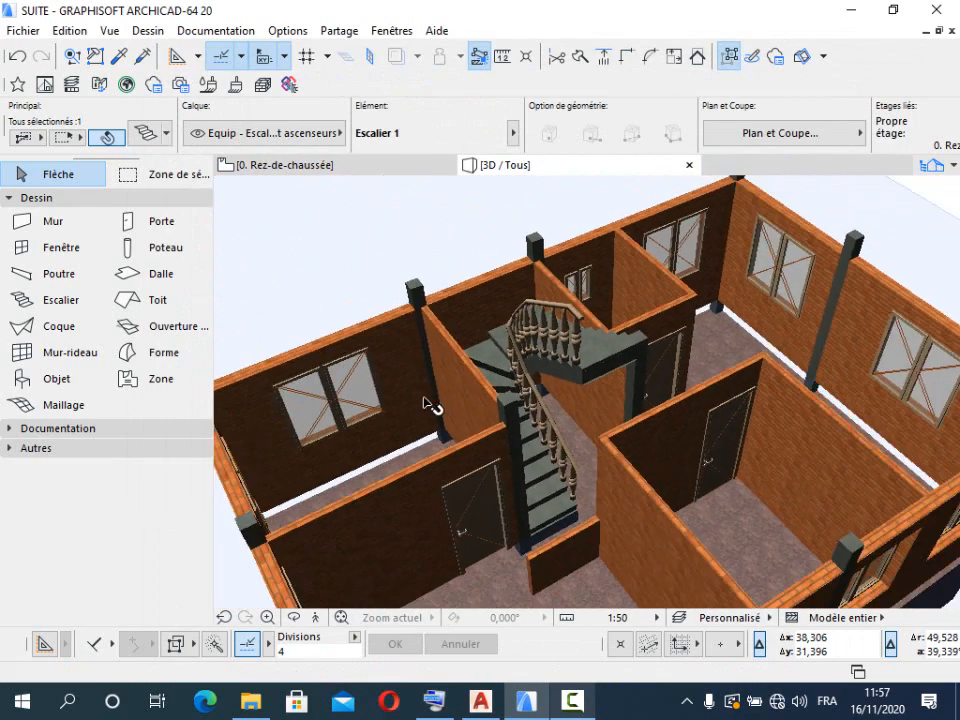
scroll(428, 404, "down", 5)
left_click(821, 291)
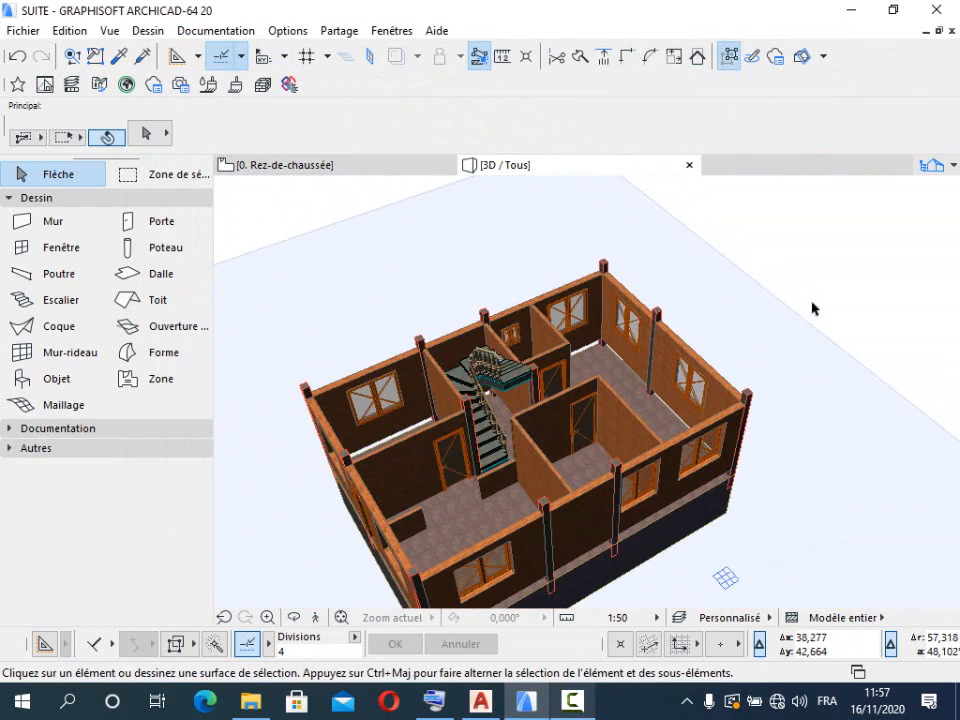
left_click(813, 301)
left_click(811, 301)
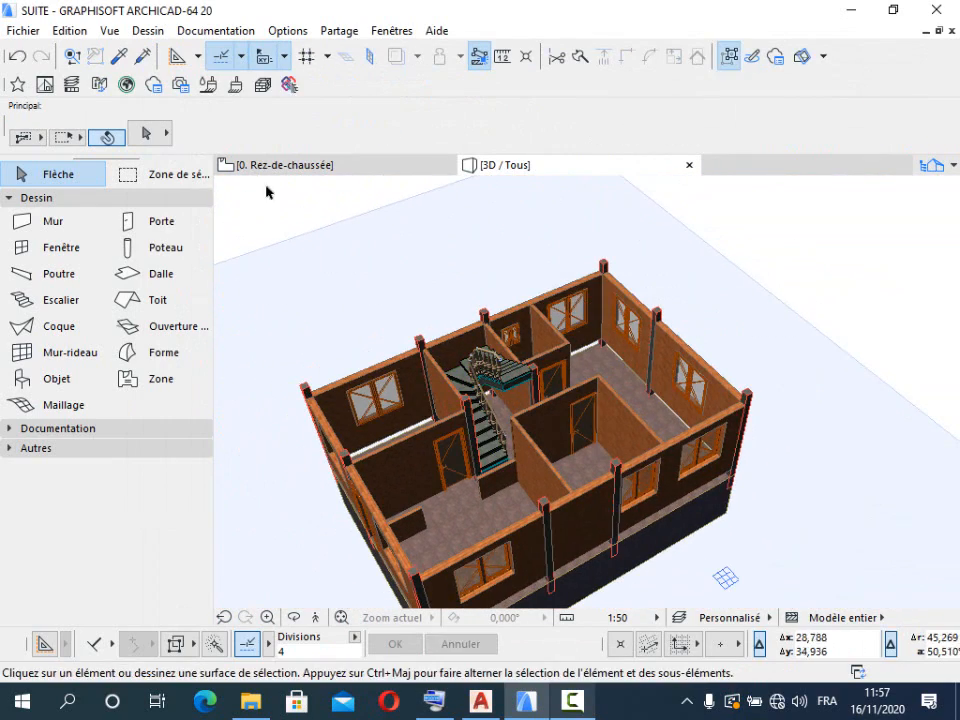
left_click(182, 31)
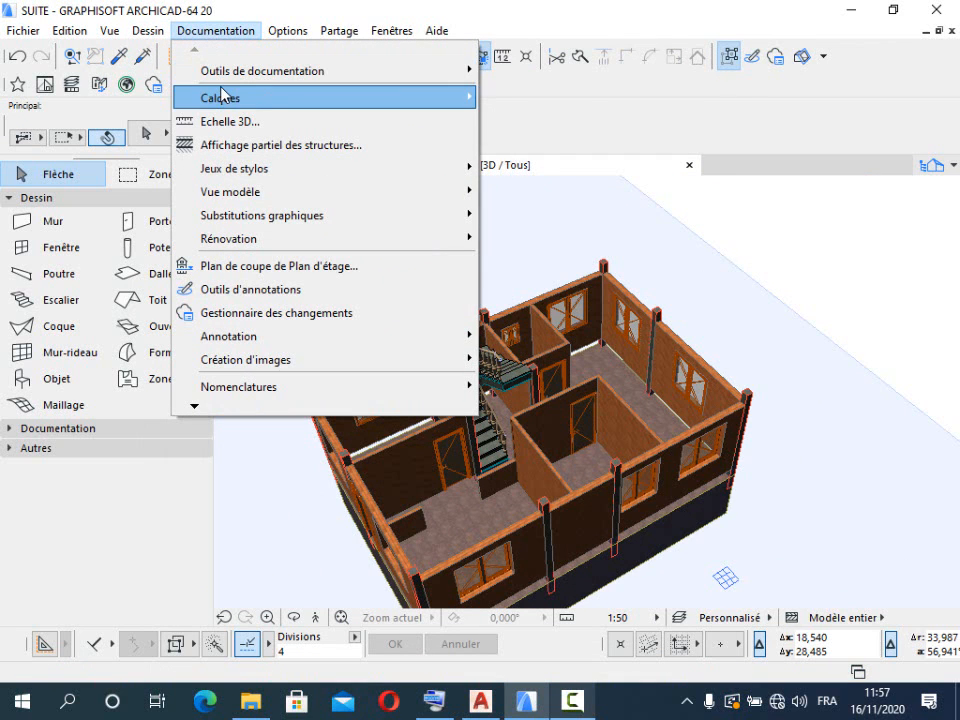
mouse_move(222, 96)
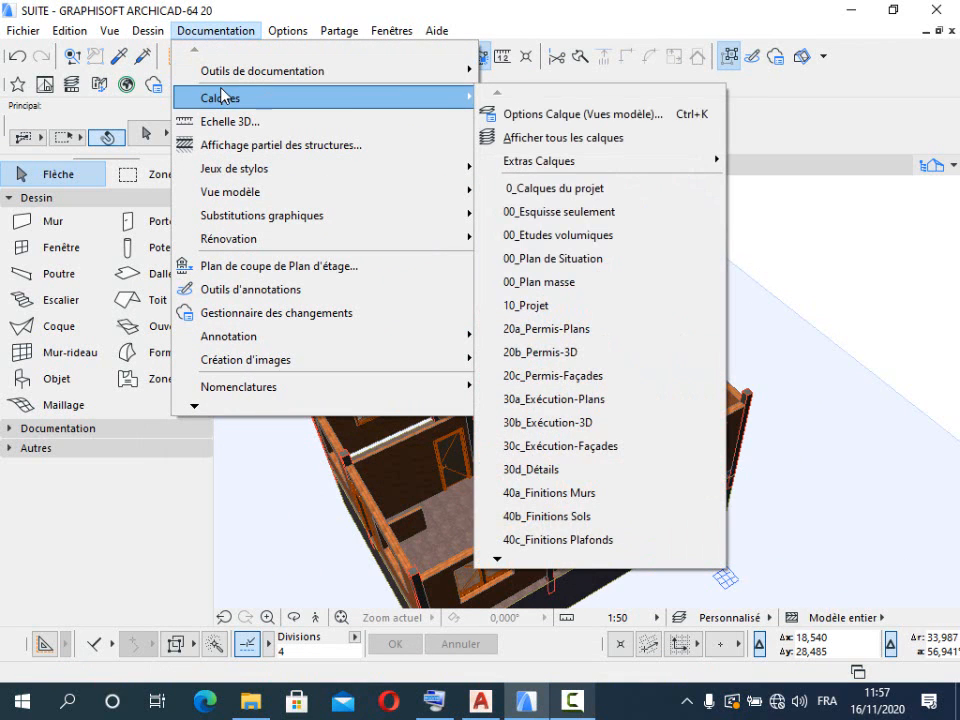
left_click(556, 141)
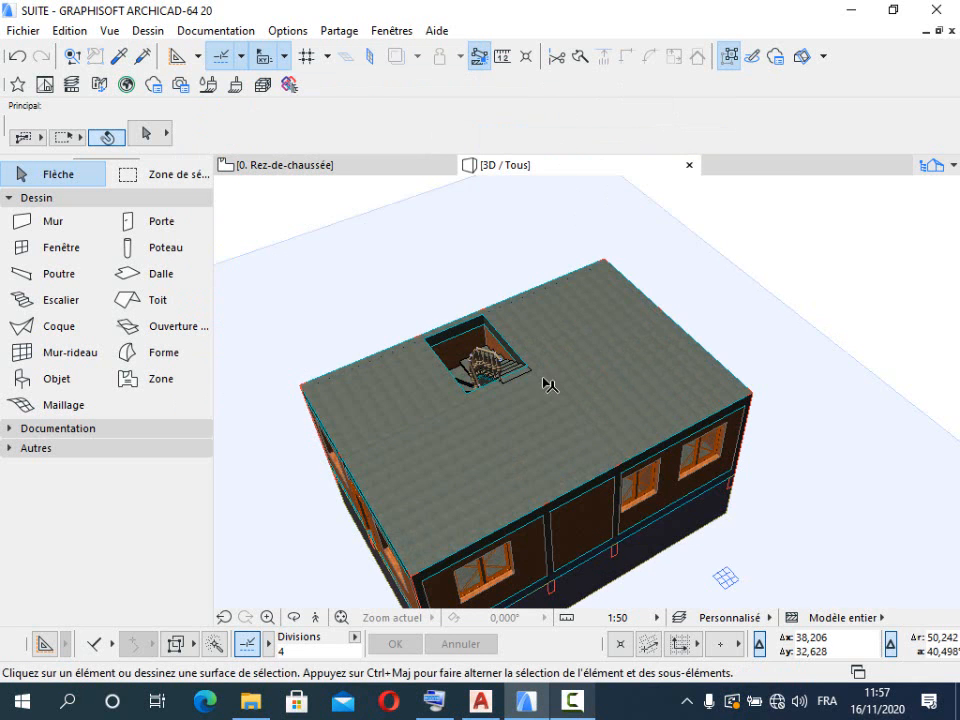
Step: Orbit around the building and examine how the stair and its inner railing come up through the upper slab's opening
scroll(530, 380, "up", 6)
scroll(530, 345, "down", 6)
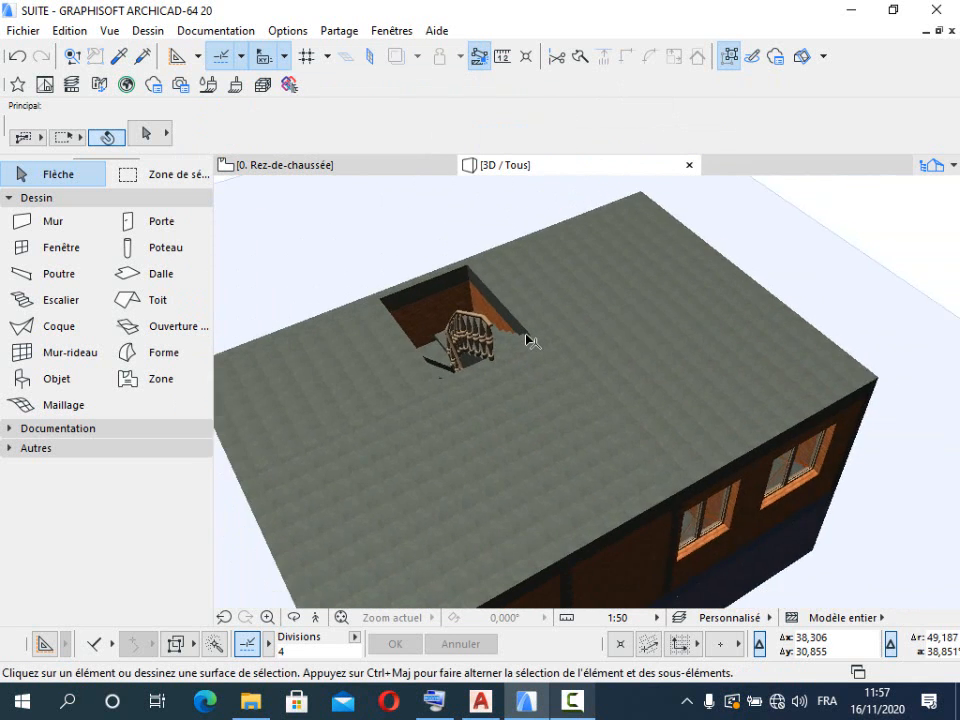
left_click(292, 618)
left_click_drag(510, 397, 730, 390)
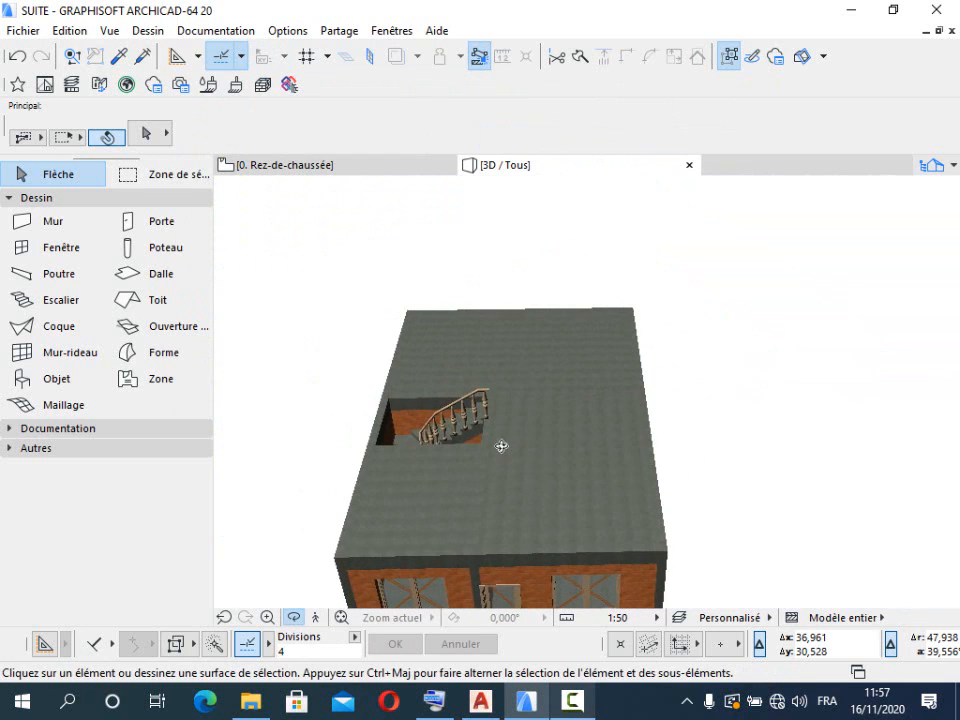
left_click_drag(501, 446, 555, 474)
scroll(495, 438, "up", 5)
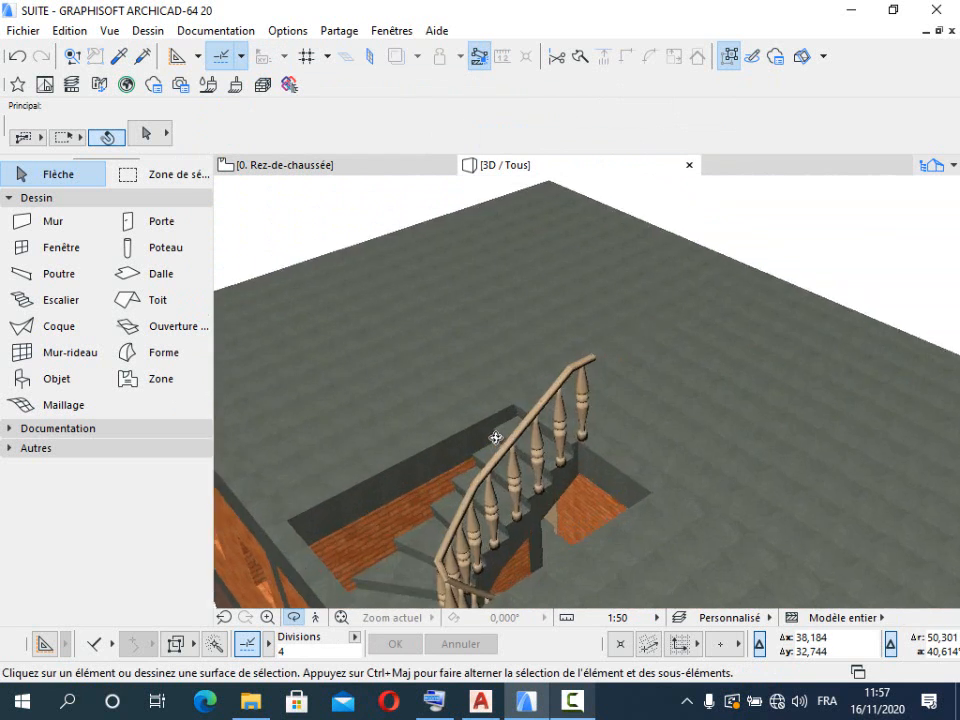
scroll(495, 438, "up", 5)
scroll(660, 375, "down", 5)
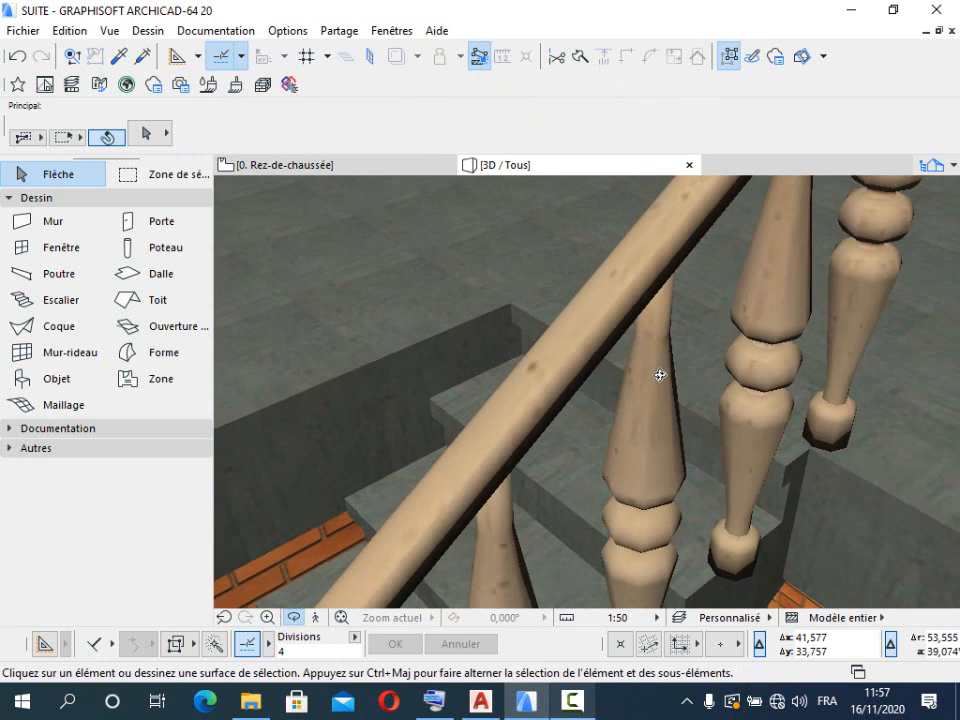
scroll(658, 375, "down", 10)
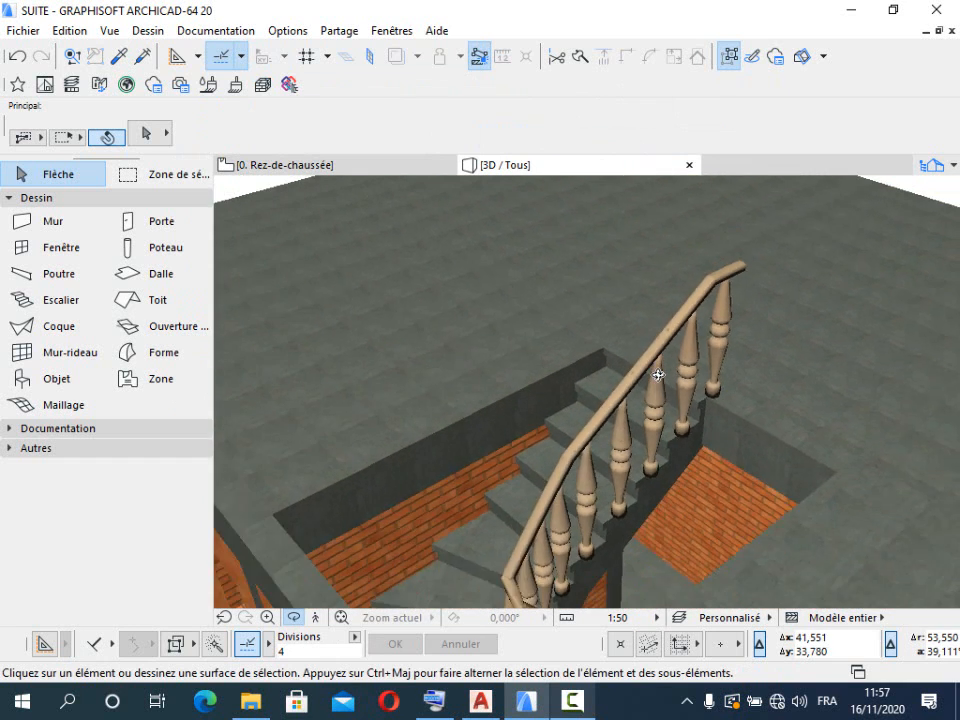
left_click_drag(641, 465, 376, 434)
scroll(515, 410, "down", 10)
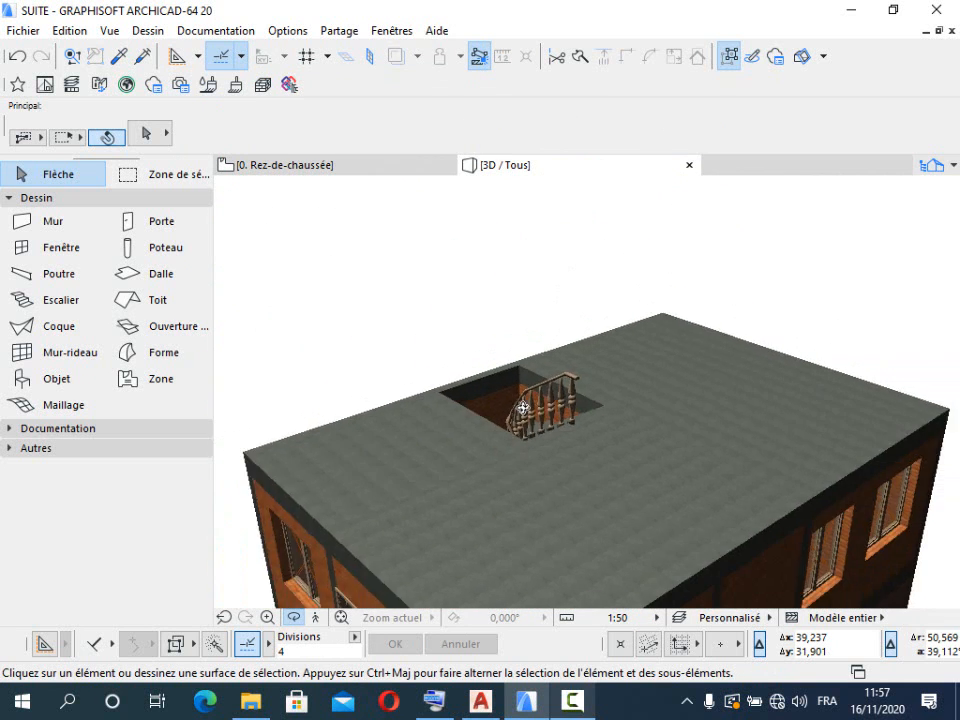
left_click_drag(510, 403, 514, 390)
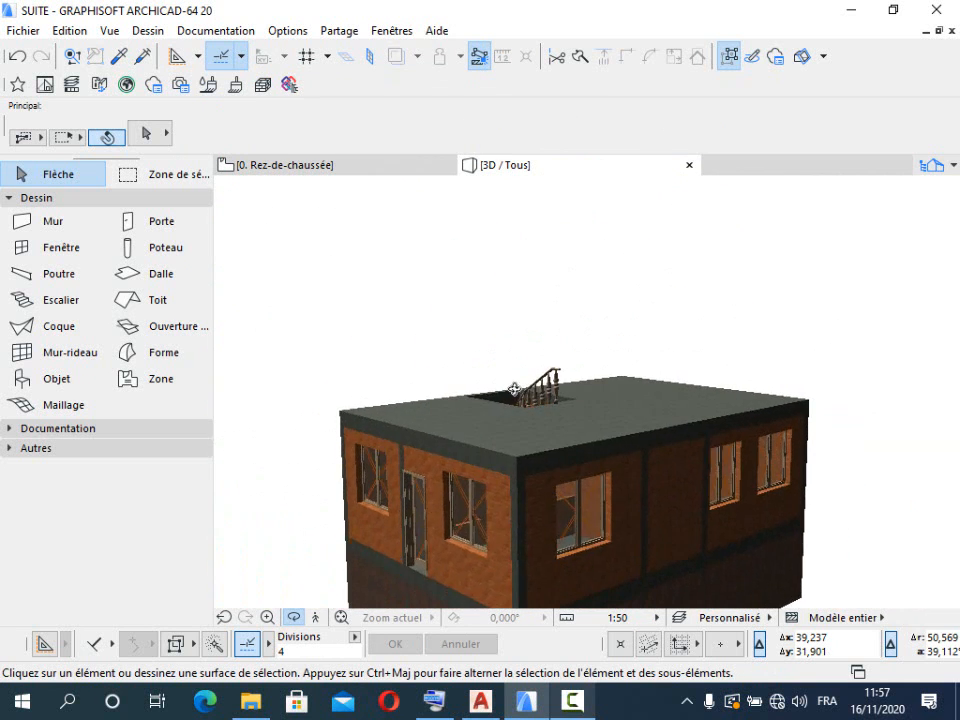
scroll(514, 390, "down", 4)
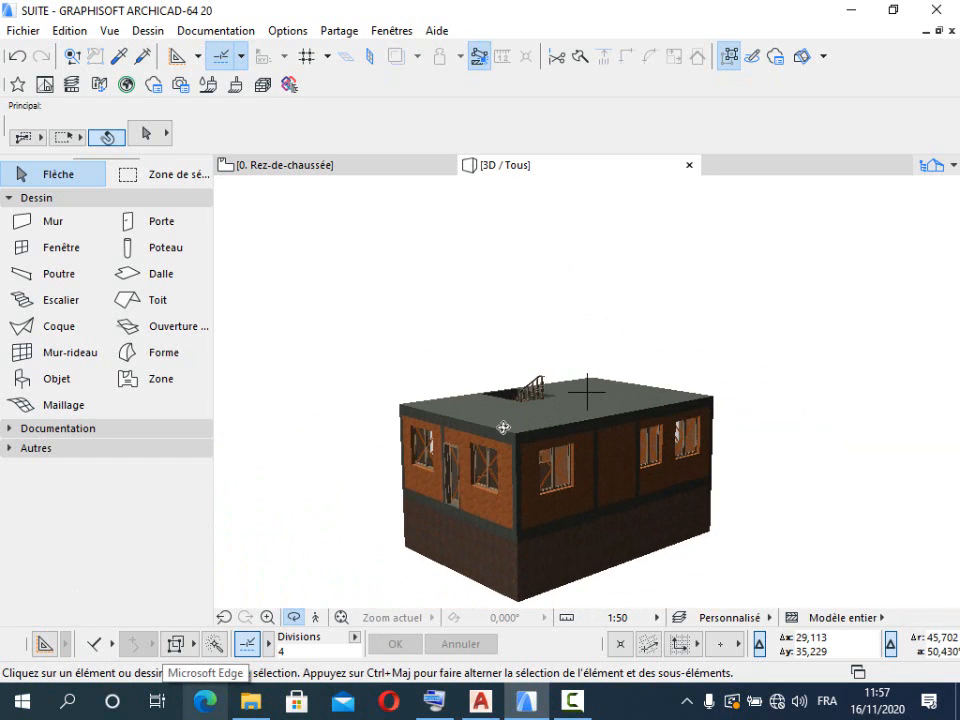
left_click_drag(503, 427, 514, 447)
scroll(551, 415, "up", 6)
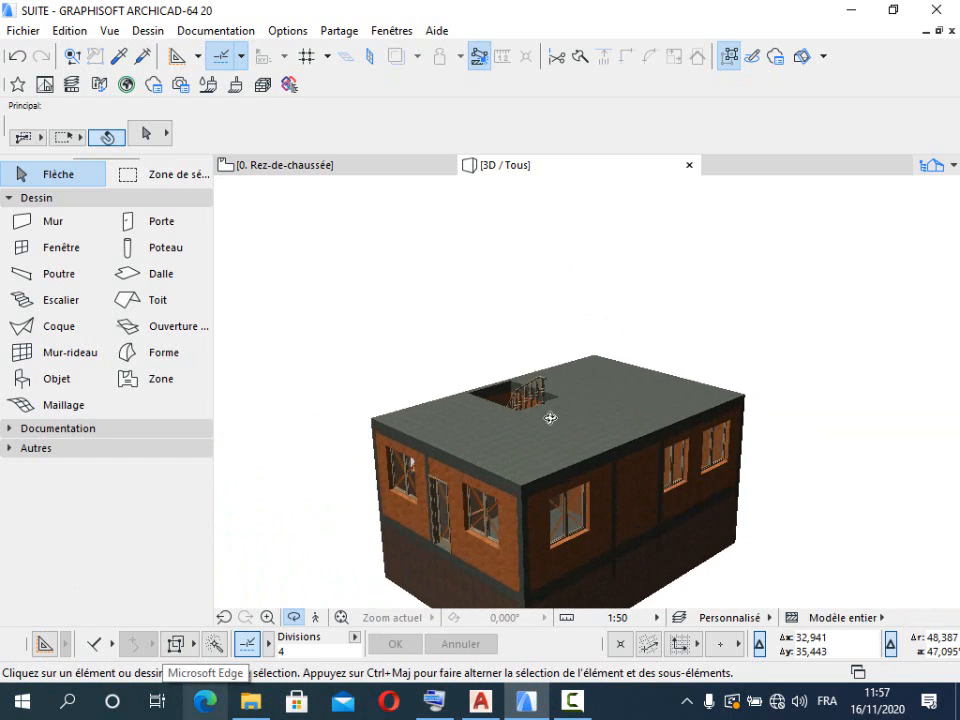
left_click_drag(553, 398, 540, 474)
scroll(570, 366, "down", 8)
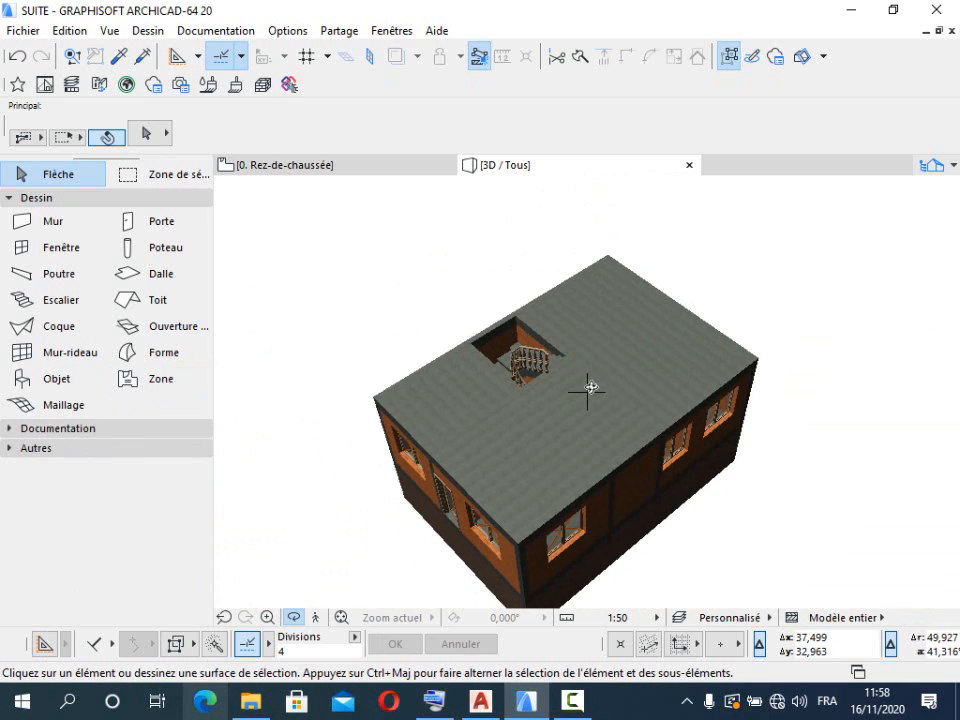
left_click_drag(566, 401, 562, 385)
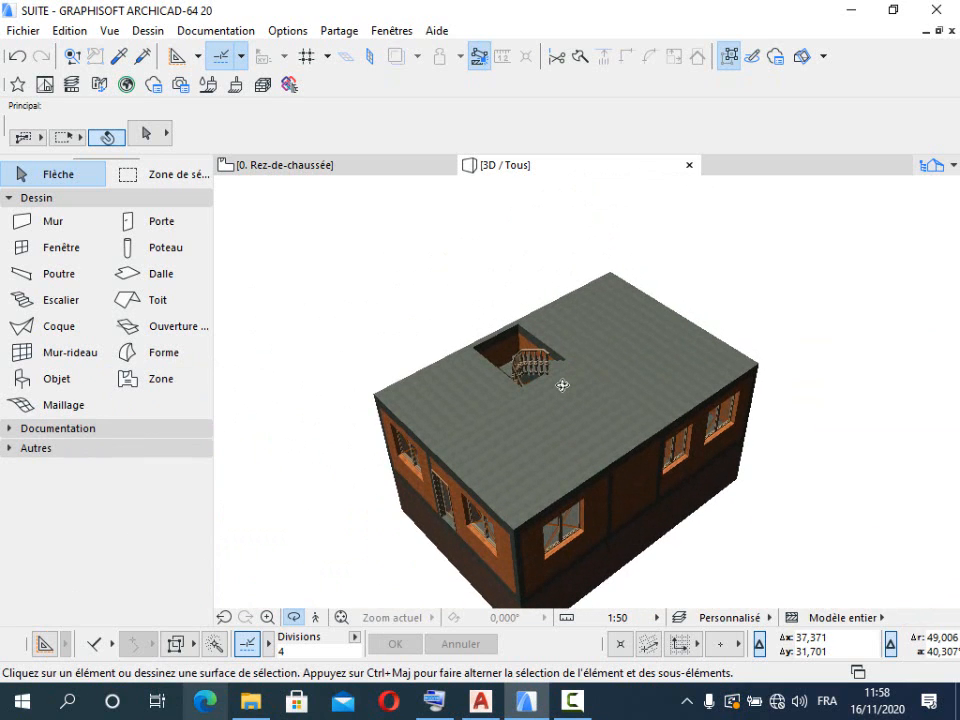
Step: Return to the 0. Rez-de-chaussée floor plan and examine the room layout, comparing it with the 3D view
key("F2")
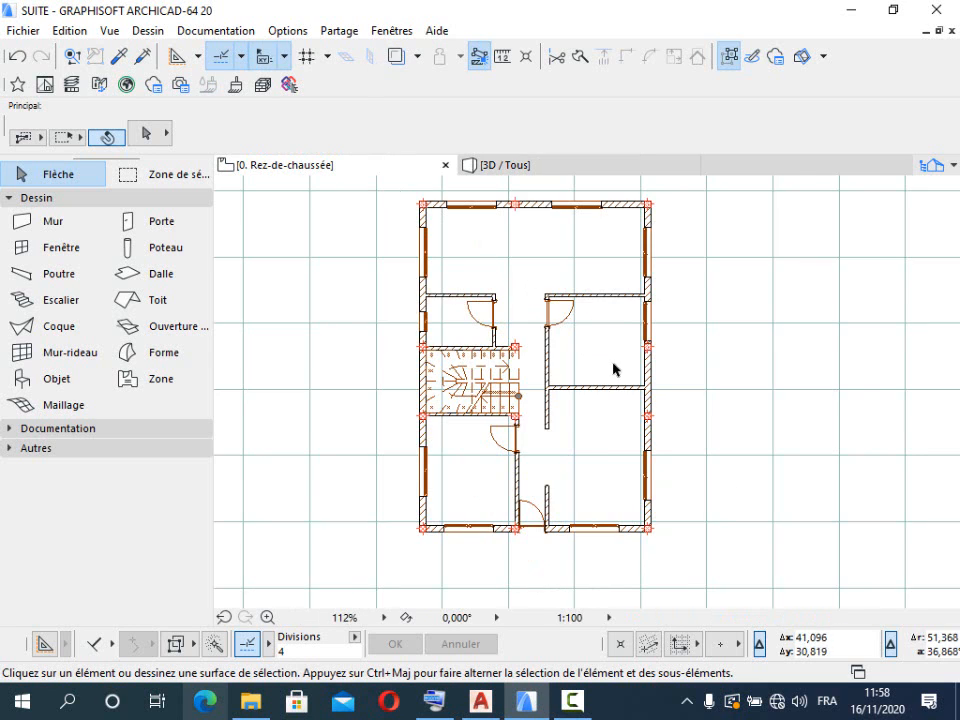
scroll(595, 453, "down", 2)
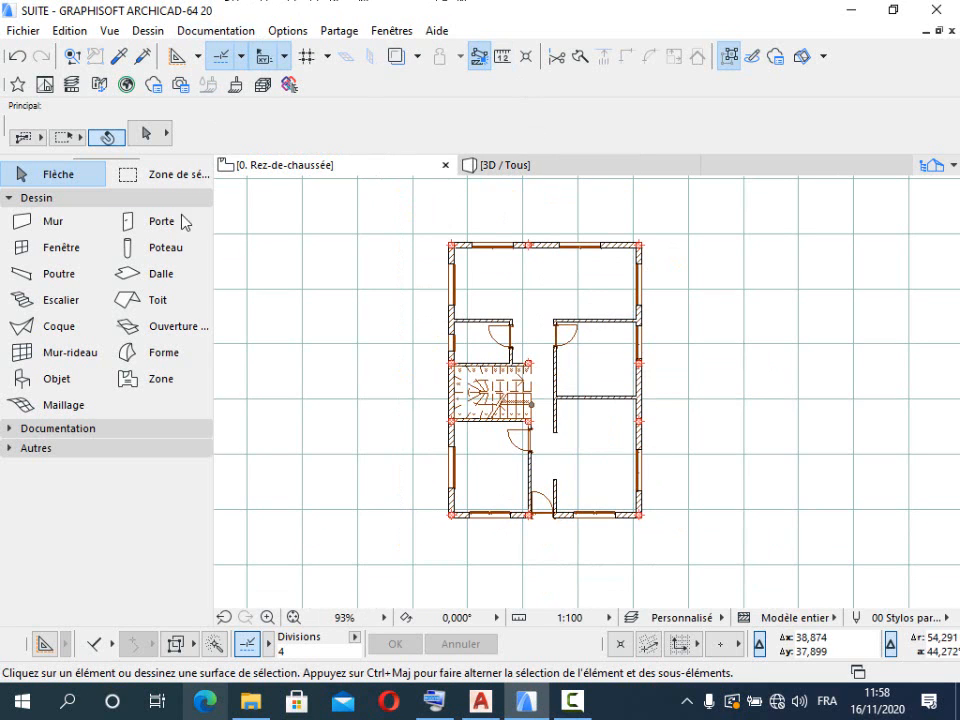
scroll(527, 487, "up", 2)
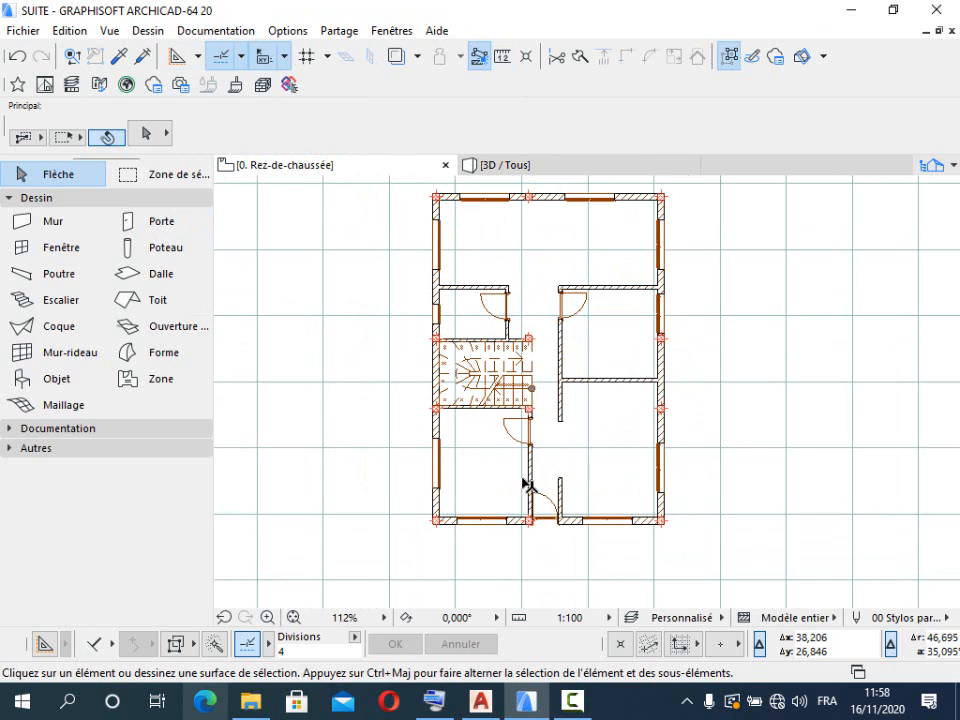
scroll(407, 462, "down", 2)
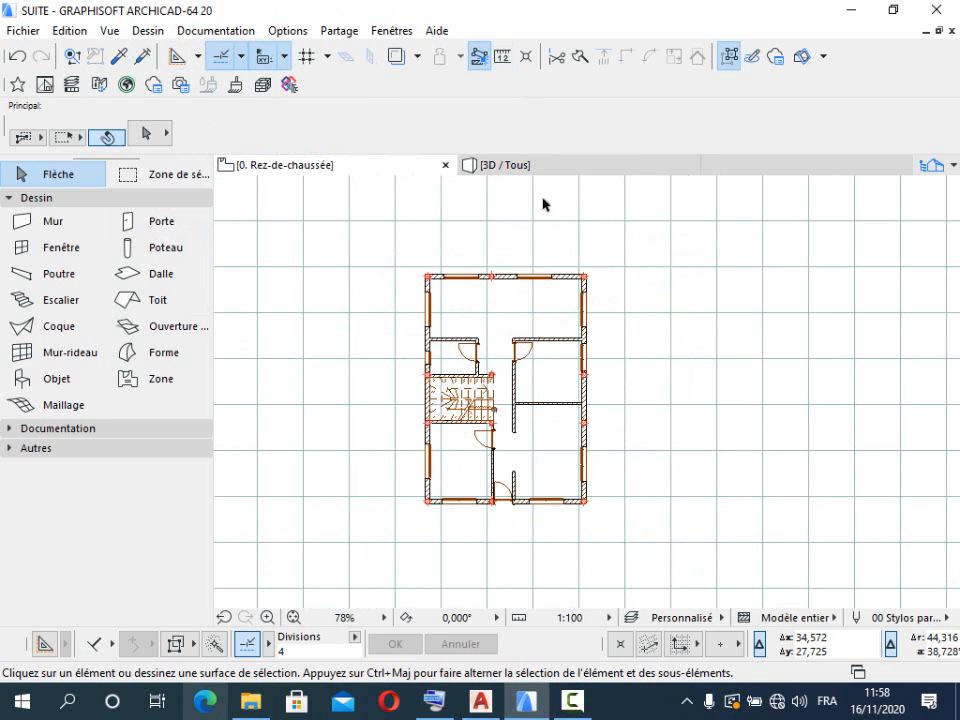
left_click(549, 166)
left_click(350, 165)
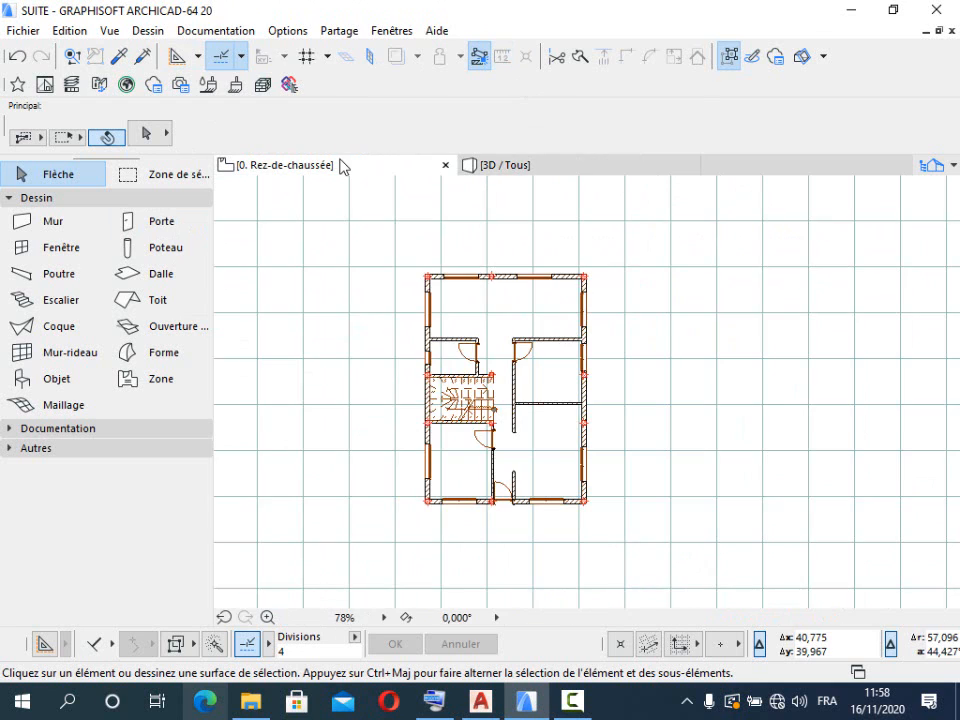
scroll(476, 302, "up", 6)
scroll(477, 304, "down", 2)
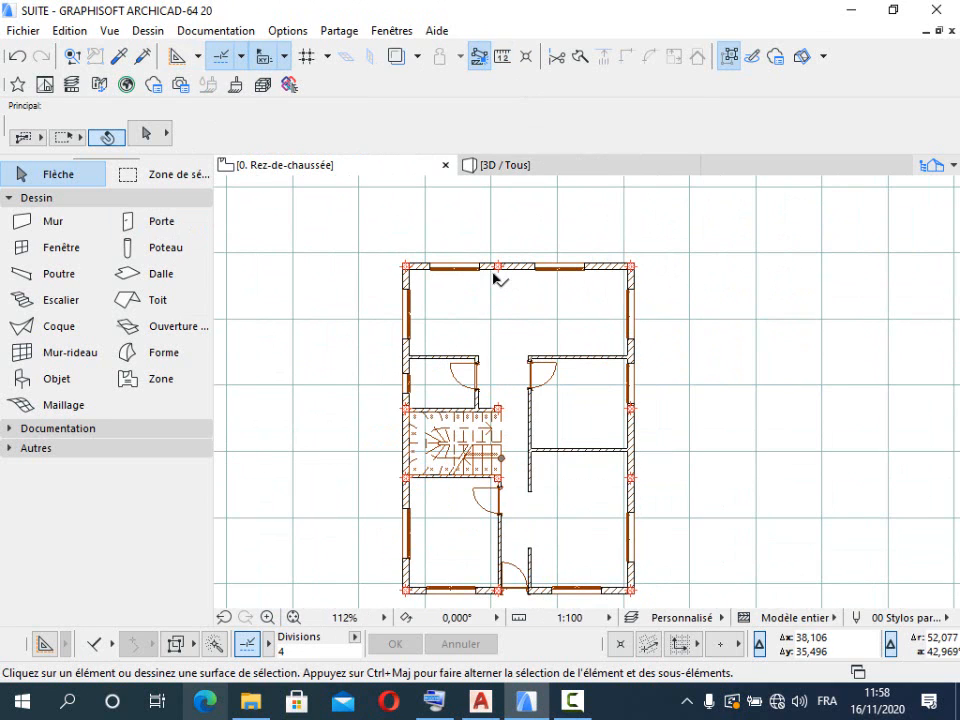
left_click(535, 170)
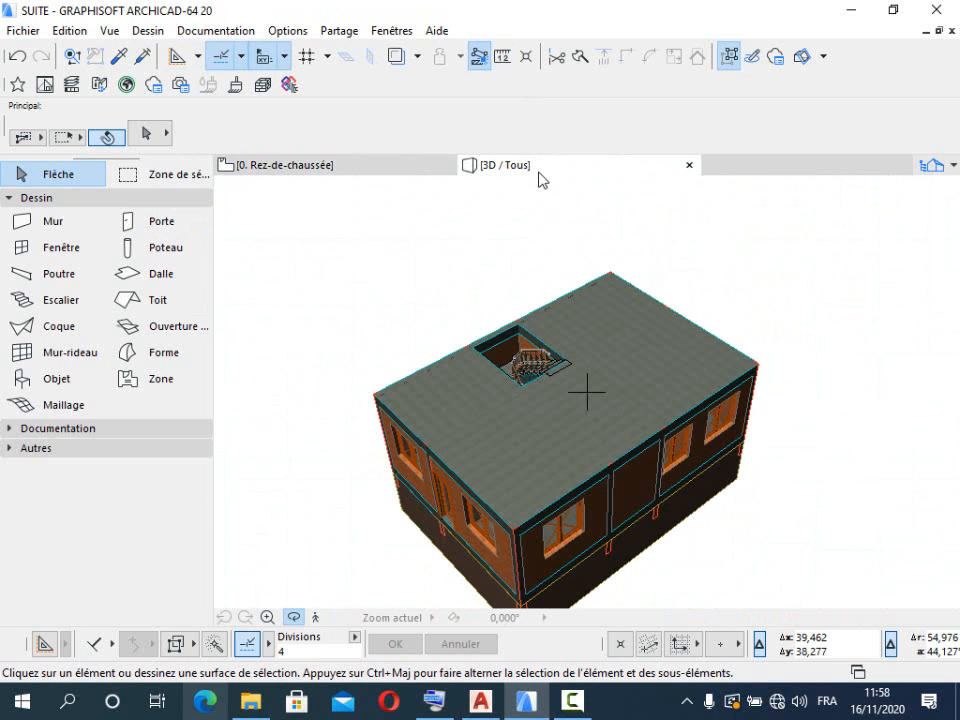
left_click(392, 170)
scroll(514, 279, "up", 4)
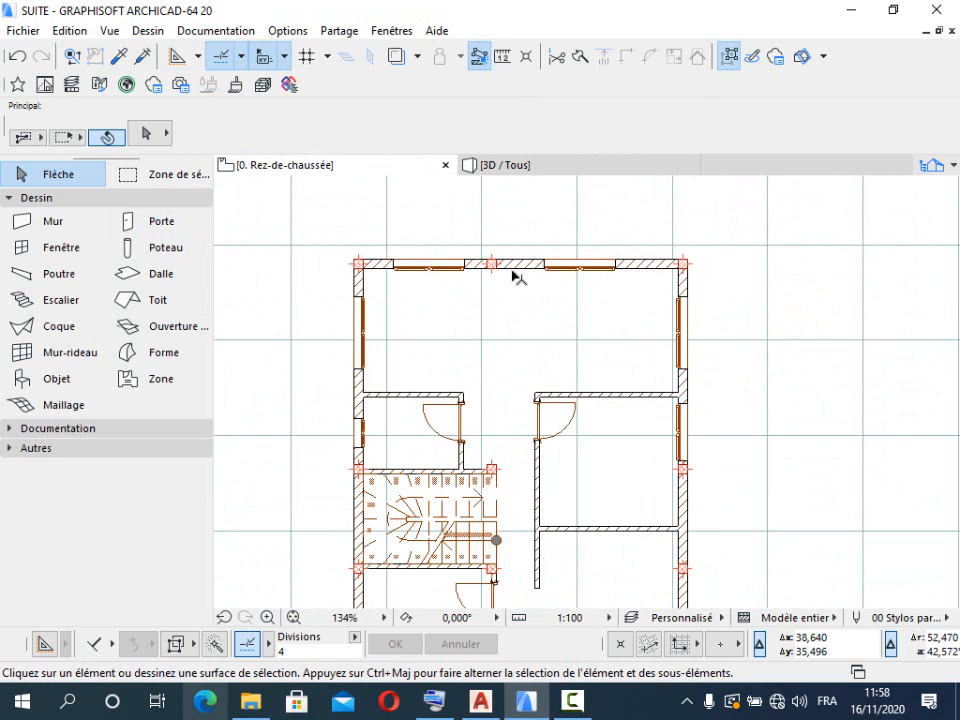
scroll(440, 289, "down", 2)
scroll(443, 288, "down", 2)
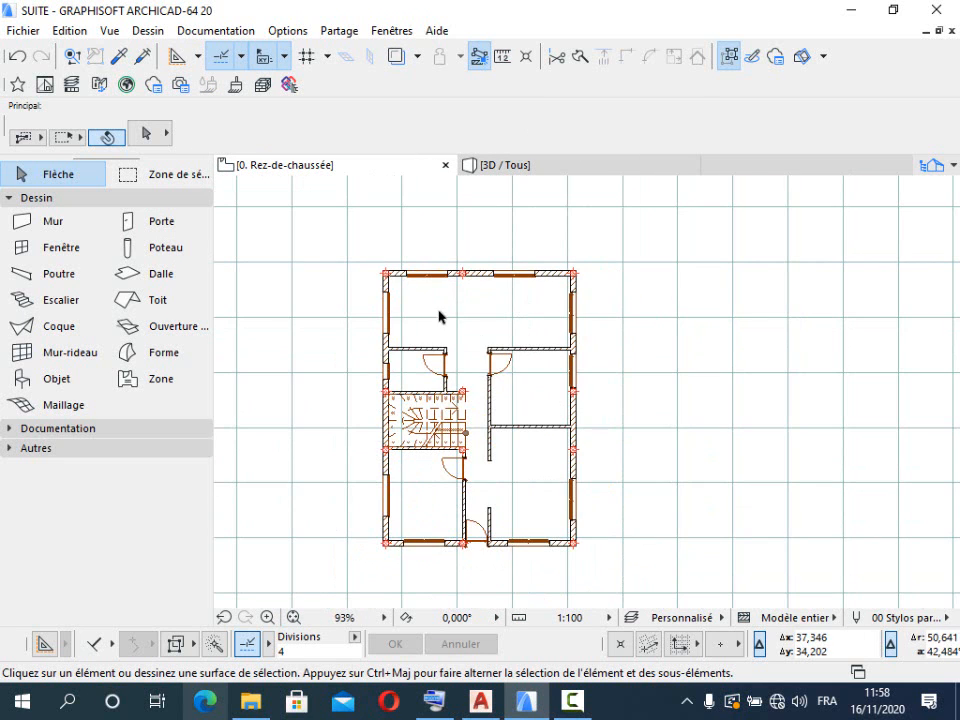
scroll(440, 316, "up", 1)
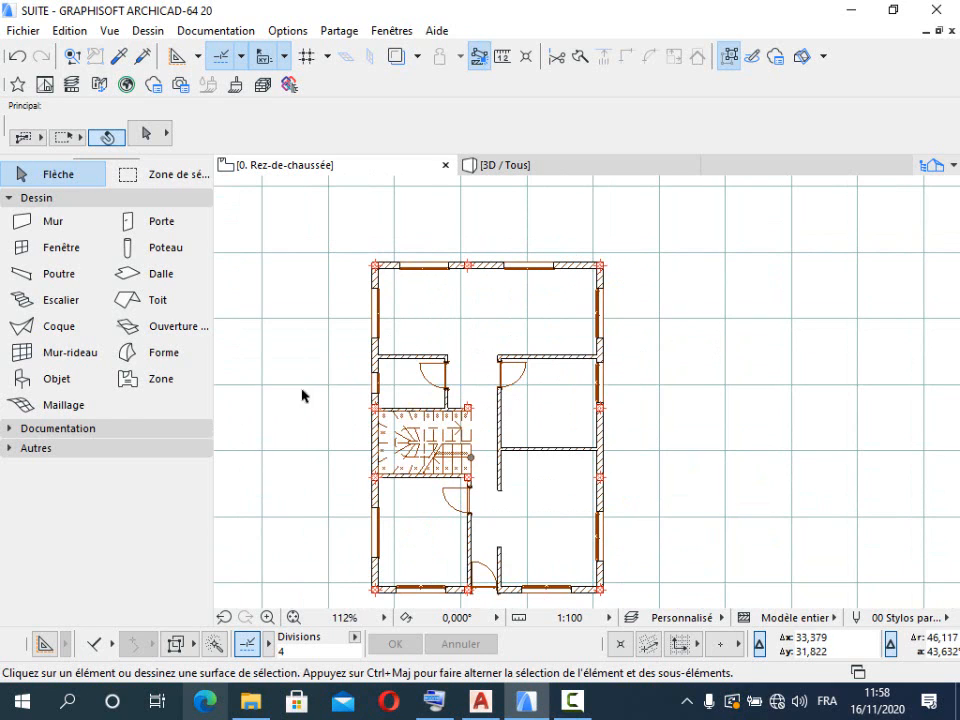
Step: Set the Object tool to the El_bas simple L 20 corner base cabinet from the Eléments de cuisine 20 library folder
left_click(47, 382)
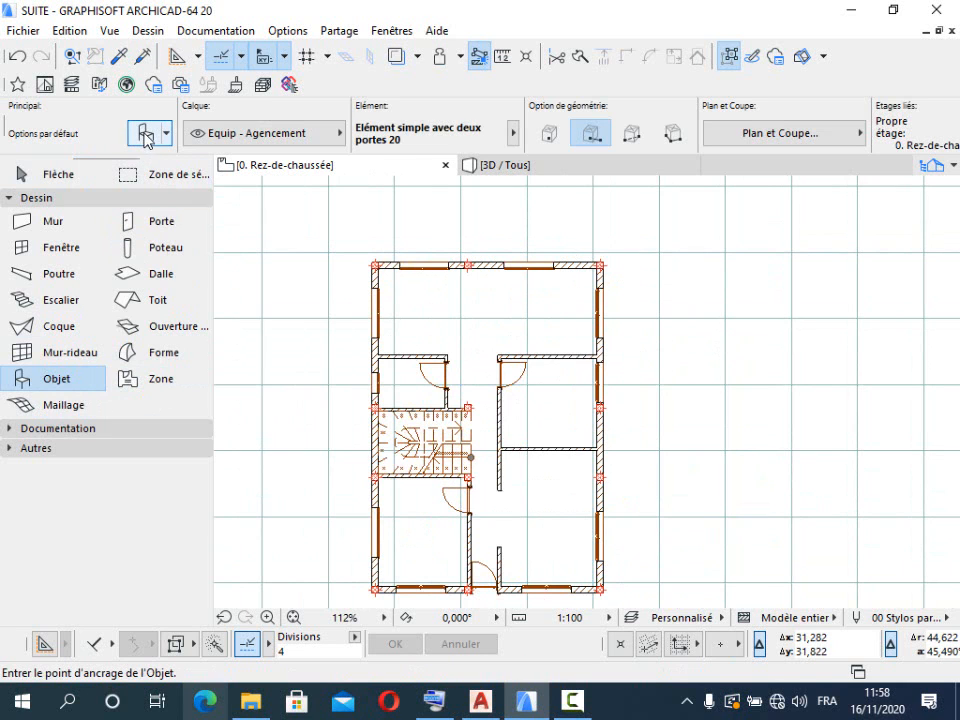
left_click(155, 142)
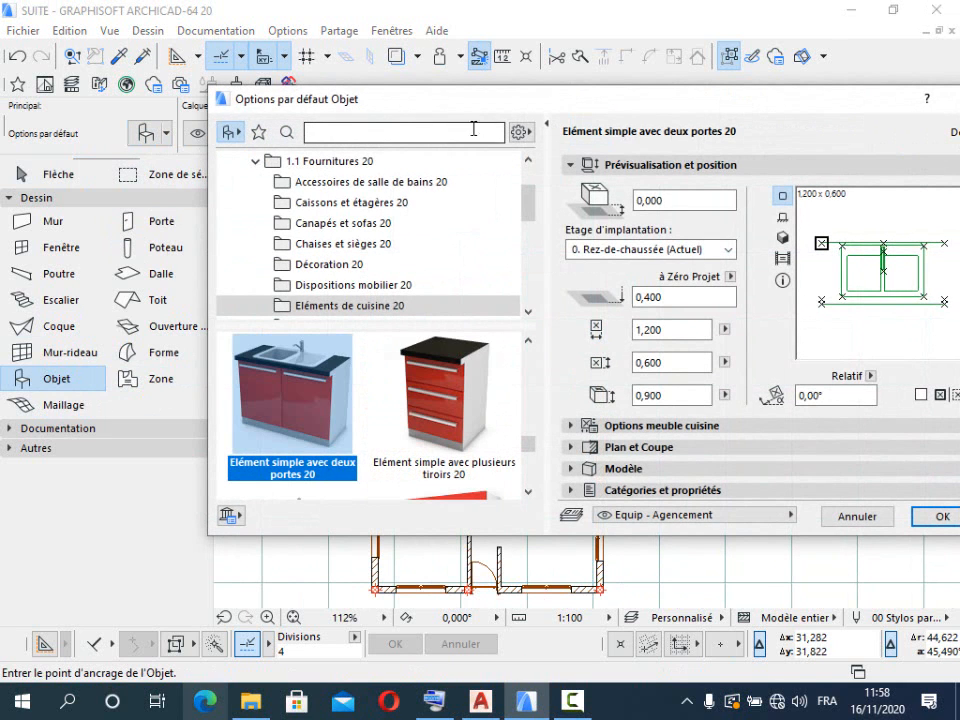
left_click_drag(475, 112, 256, 101)
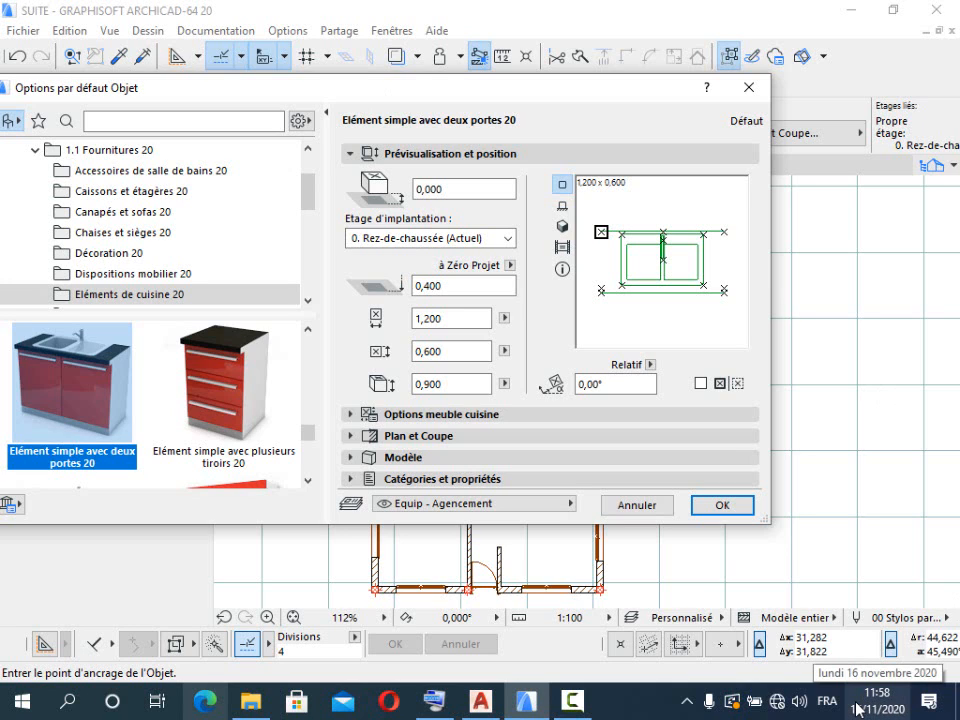
left_click_drag(388, 96, 450, 100)
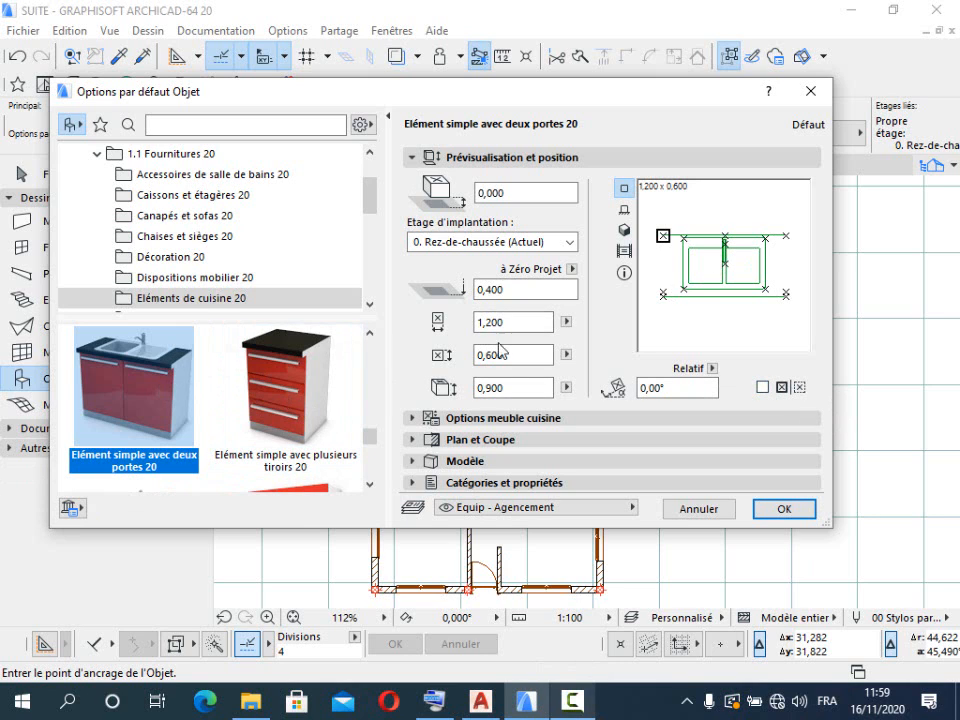
left_click_drag(369, 439, 369, 383)
left_click(285, 385)
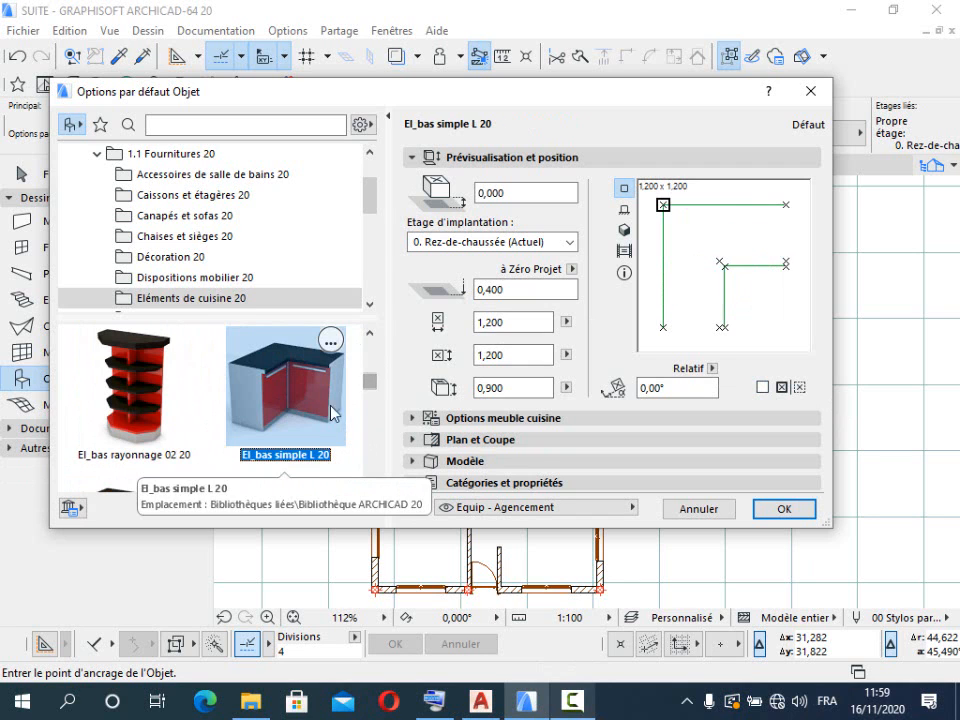
left_click(764, 512)
Step: Place the L-shaped base cabinet in the upper-left inner corner of the large room, oriented along the upper wall
scroll(375, 268, "up", 5)
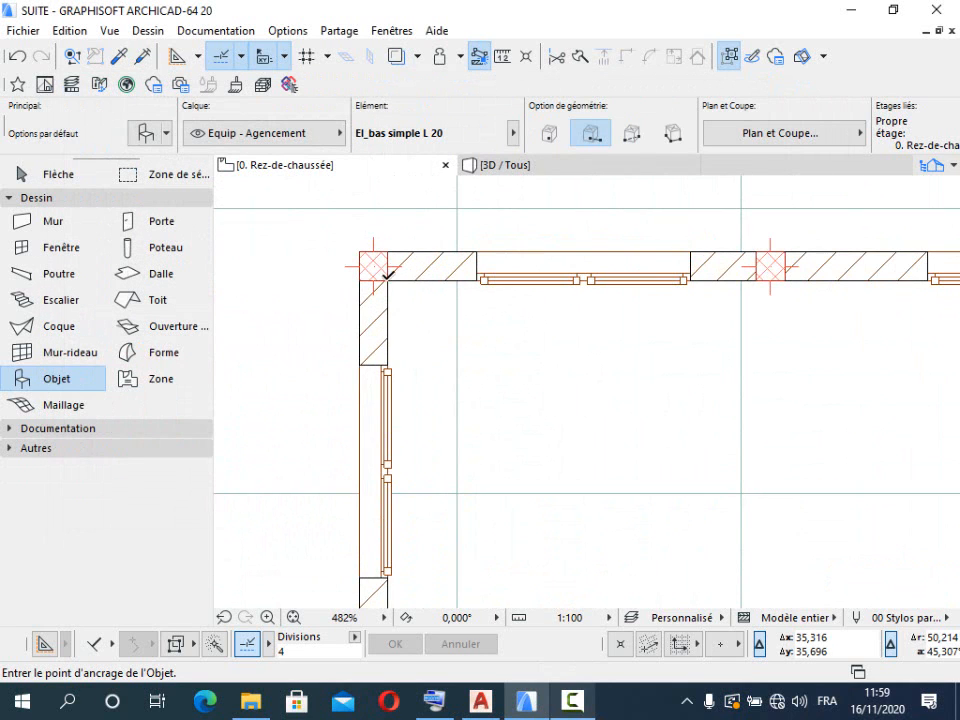
left_click(387, 280)
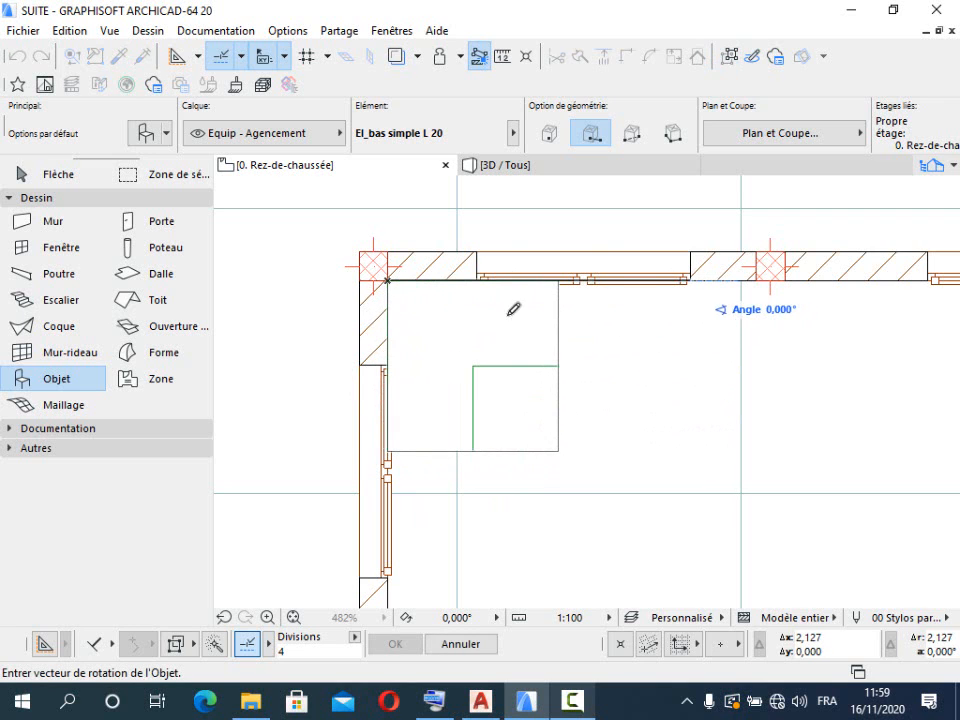
scroll(560, 312, "down", 3)
scroll(671, 287, "down", 2)
scroll(800, 292, "up", 2)
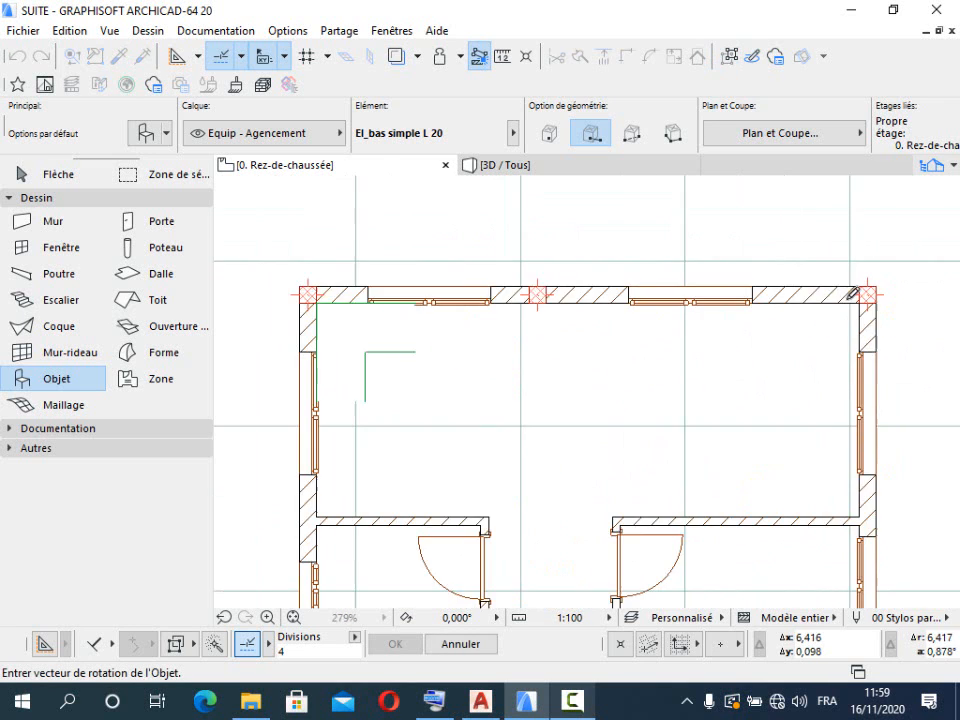
left_click(867, 297)
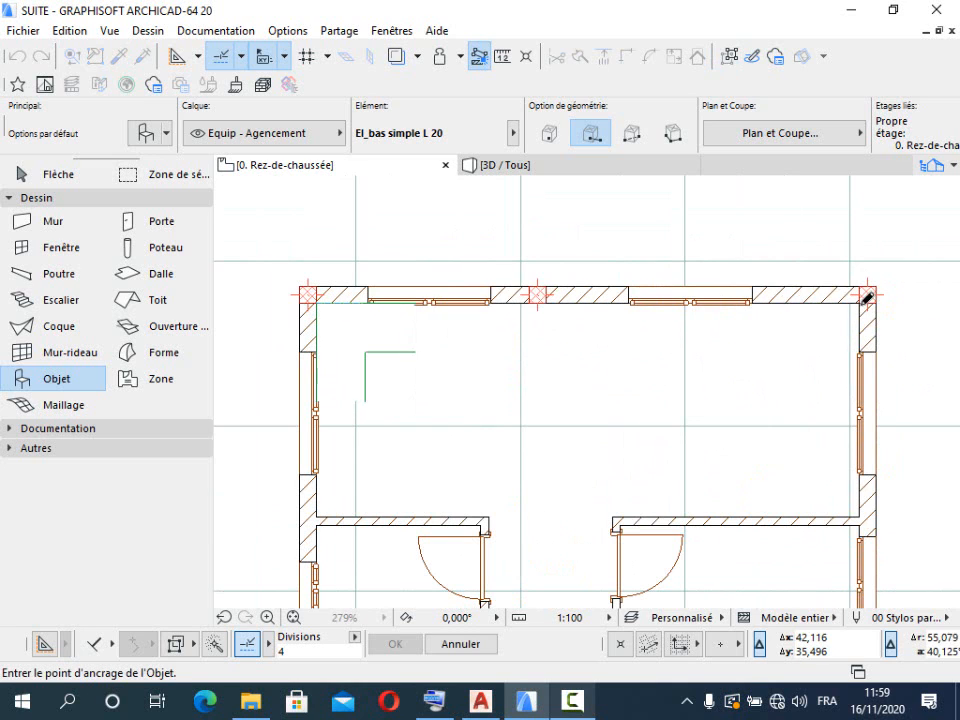
Step: Open the generic perspective of the model and examine the L-shaped cabinet's fit in the room corner from several angles
scroll(540, 388, "down", 1)
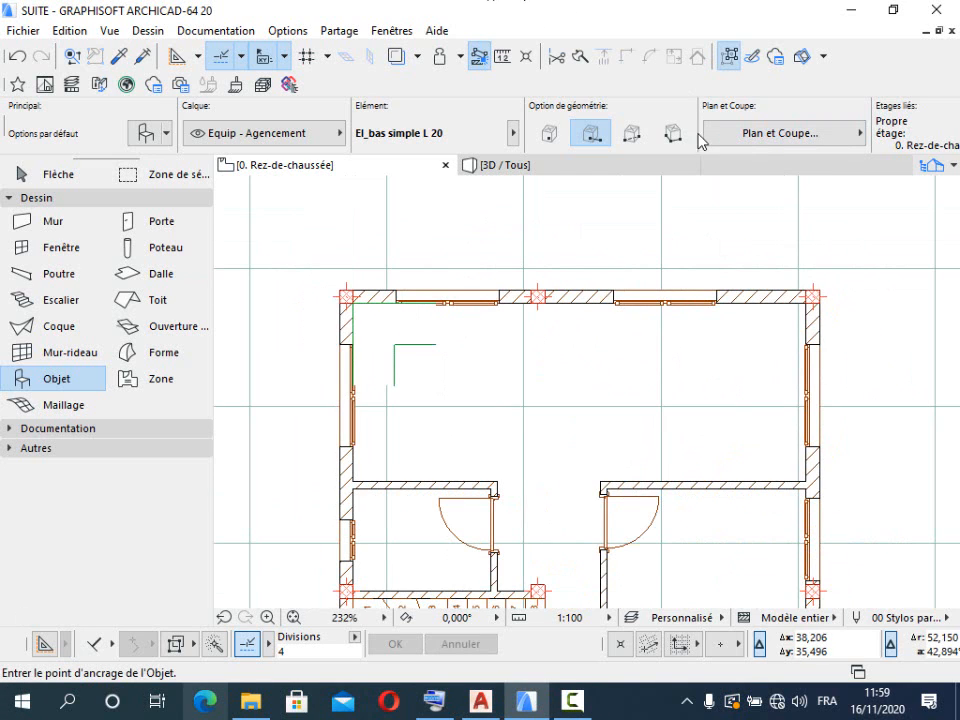
scroll(420, 280, "up", 2)
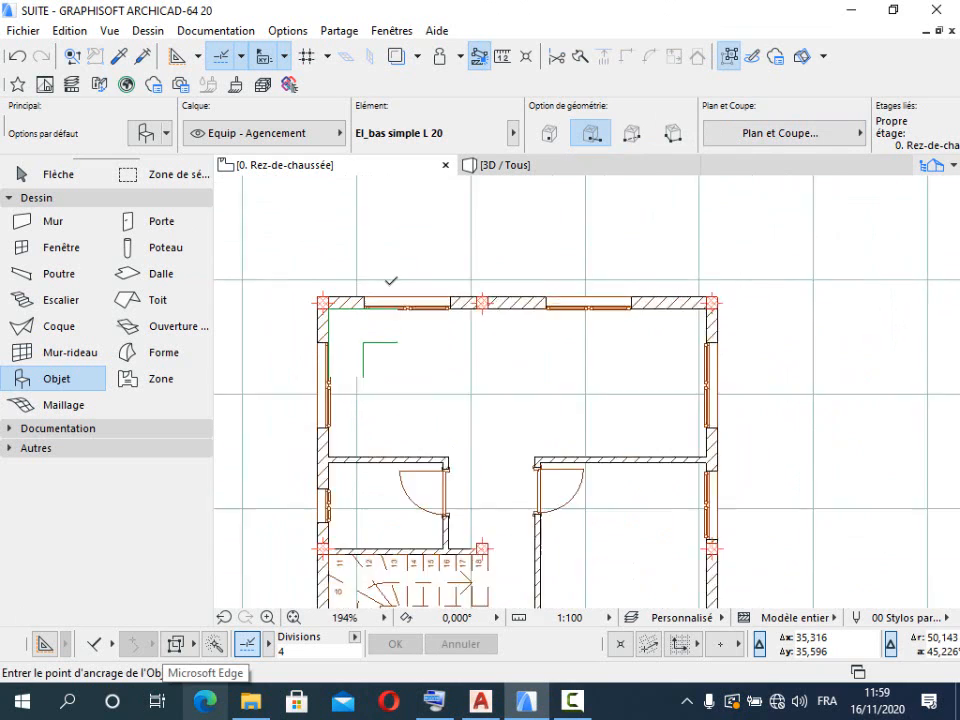
left_click(933, 167)
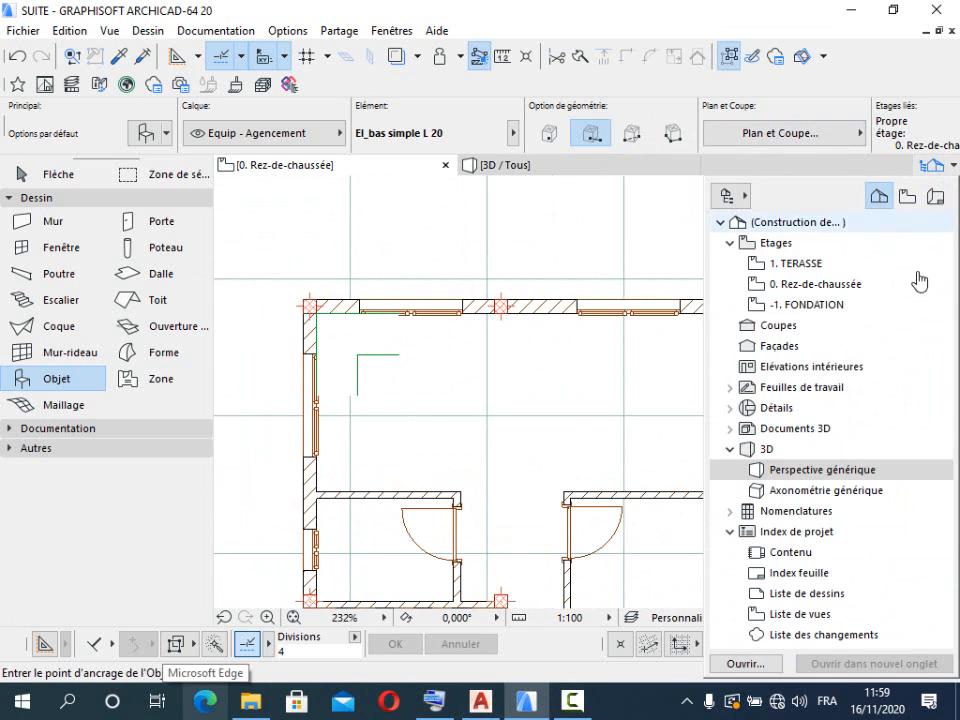
double_click(825, 470)
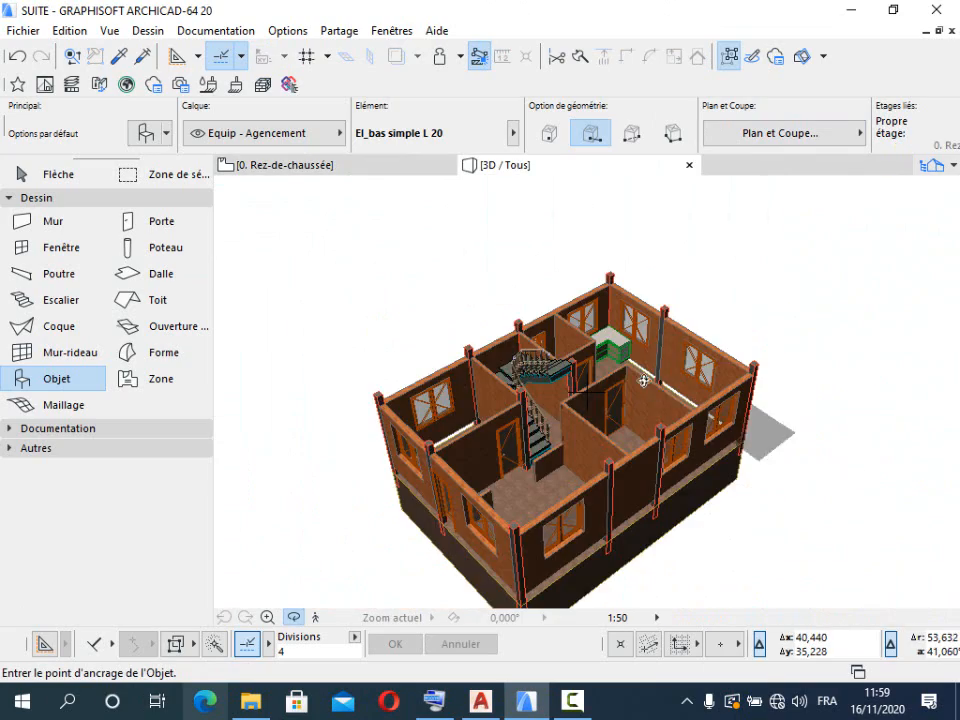
scroll(643, 380, "up", 10)
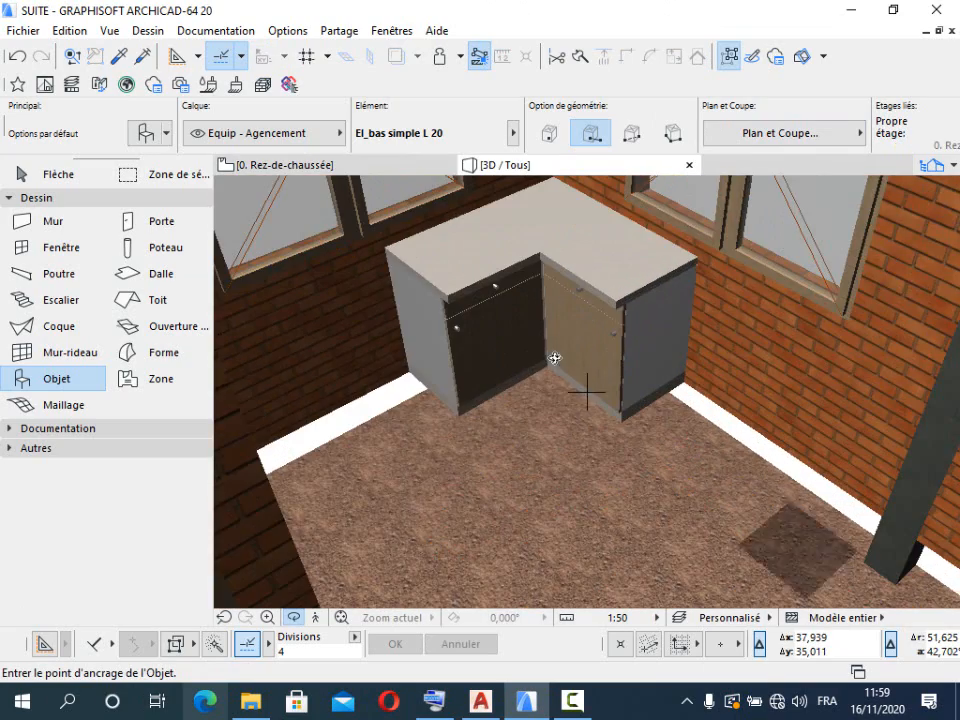
middle_click_drag(555, 358, 573, 341, "shift")
scroll(543, 344, "up", 4)
scroll(544, 345, "down", 4)
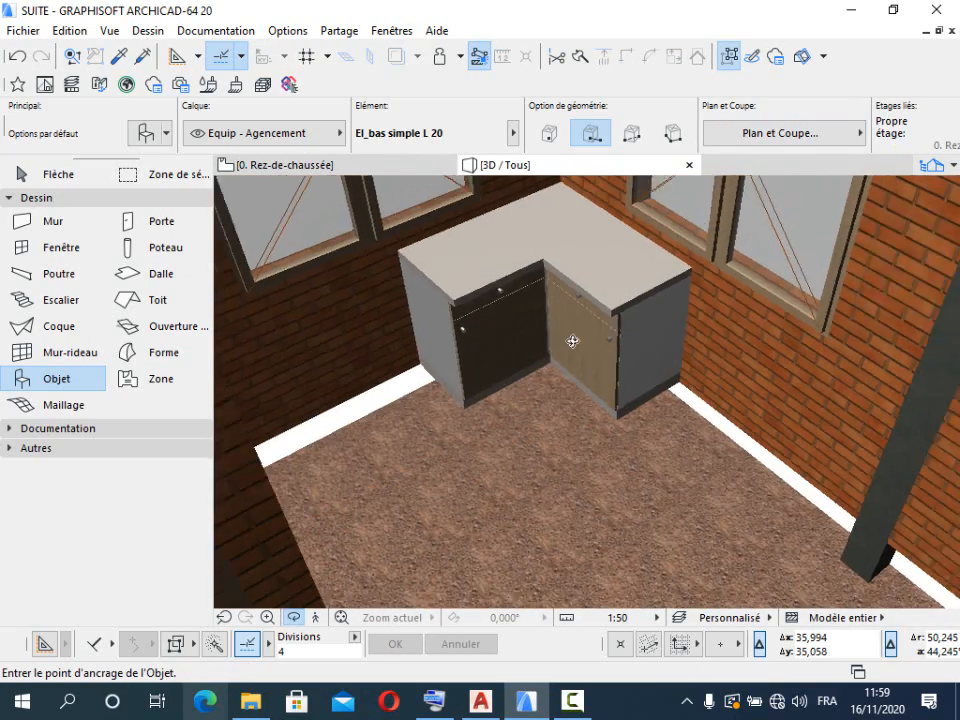
scroll(572, 341, "down", 3)
scroll(645, 399, "down", 4)
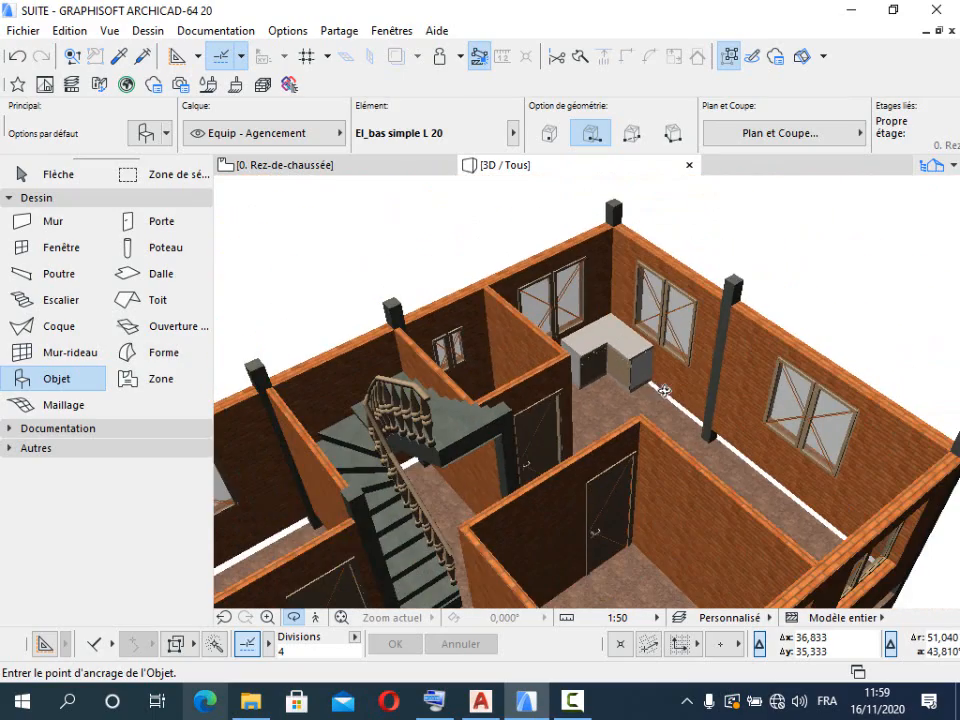
scroll(640, 398, "up", 3)
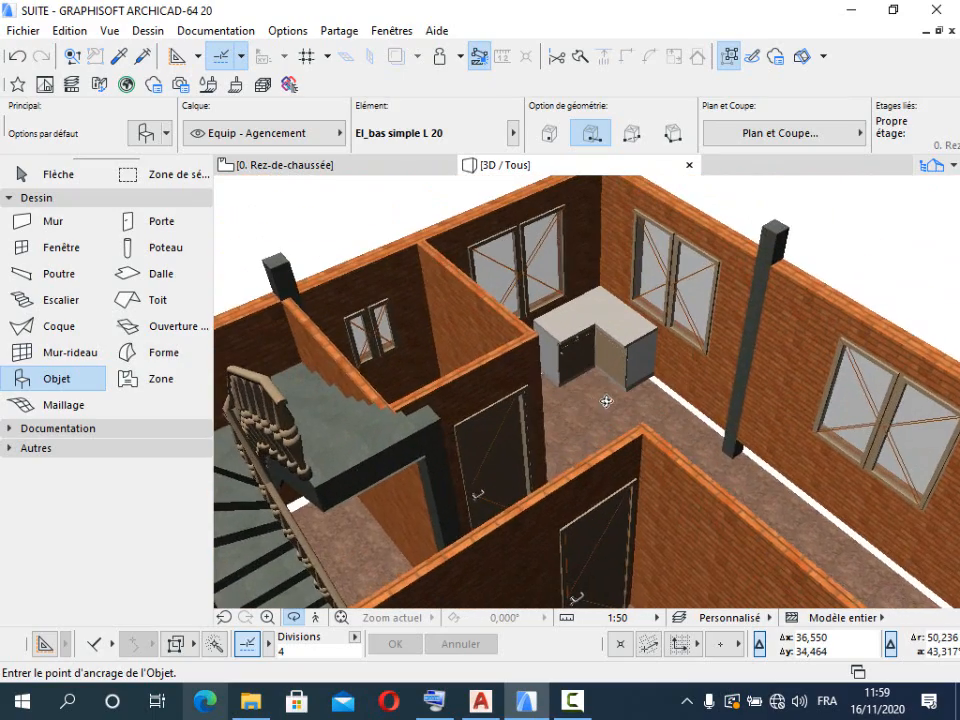
middle_click_drag(606, 401, 593, 394, "shift")
scroll(588, 392, "down", 2)
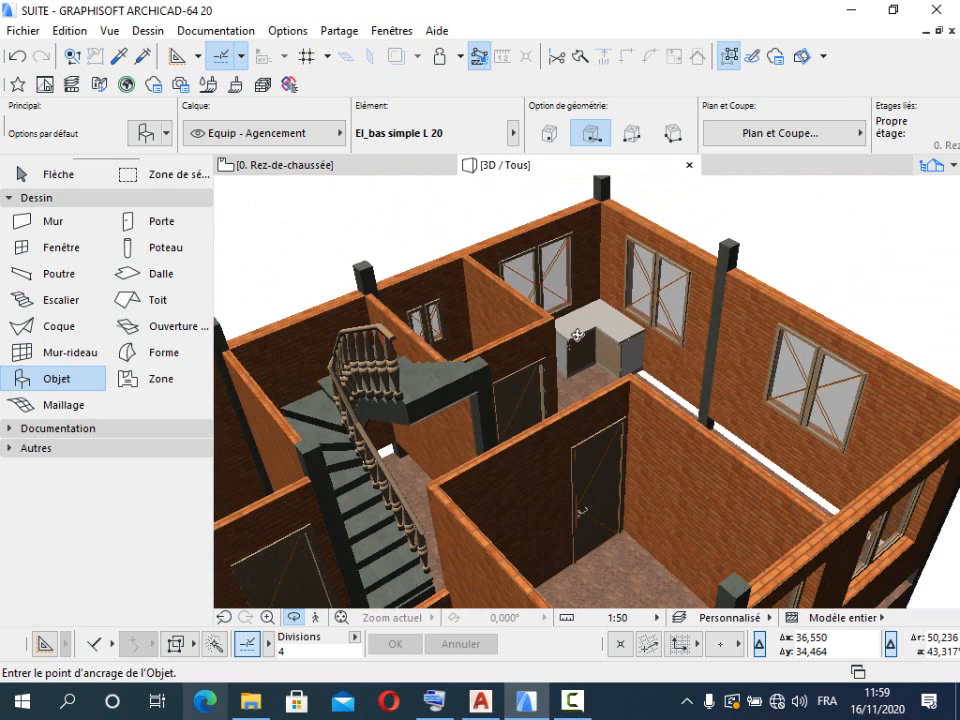
Step: Return to the 0. Rez-de-chaussée floor plan around the cabinet and close the AVG alert without choosing an action
left_click(372, 172)
scroll(452, 347, "down", 3)
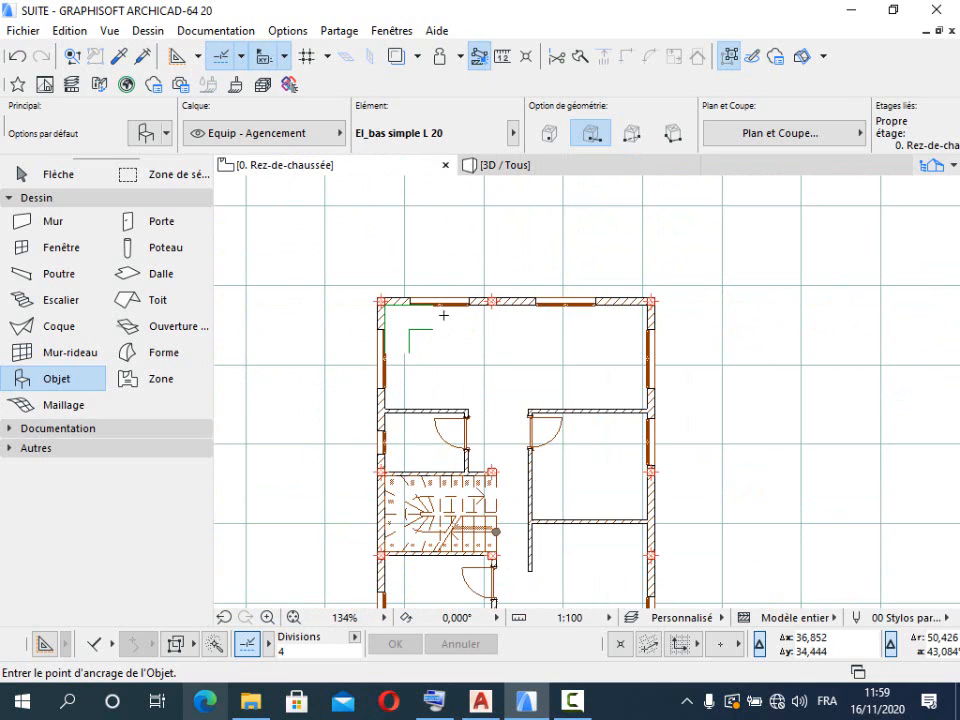
scroll(452, 295, "down", 1)
scroll(449, 309, "up", 1)
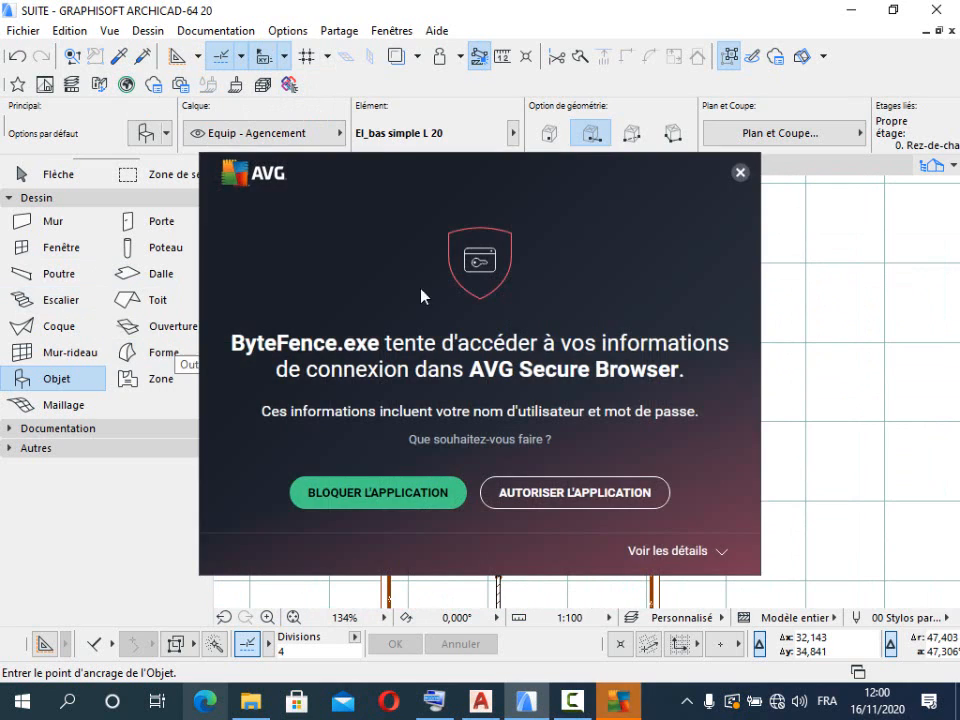
left_click(740, 172)
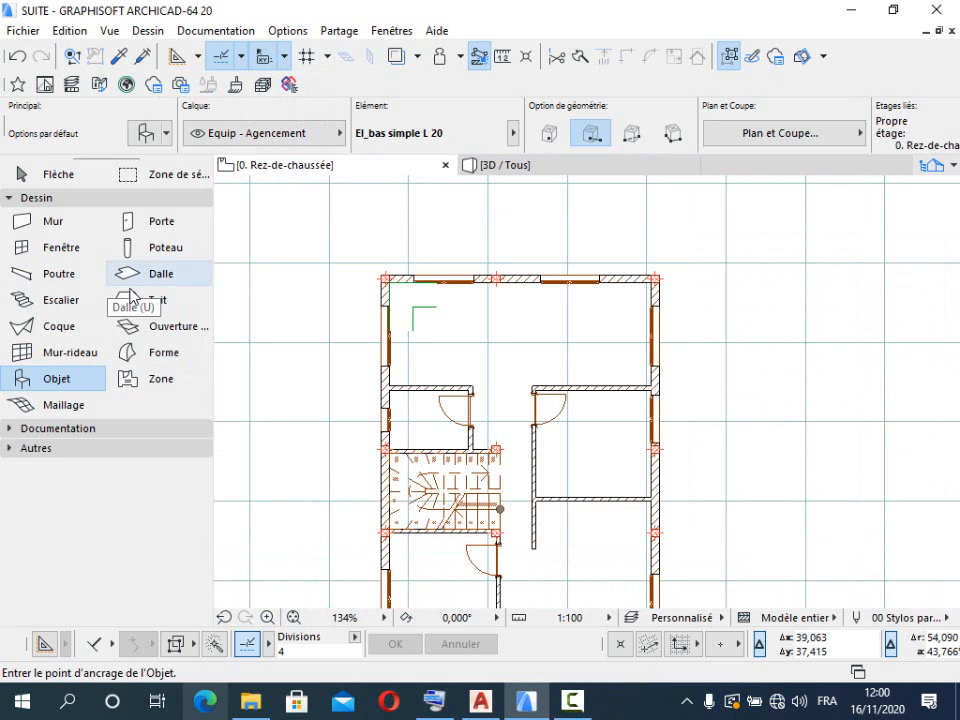
Step: Set the Object tool to the Elément simple avec deux portes 20 double-sink base cabinet
left_click(140, 135)
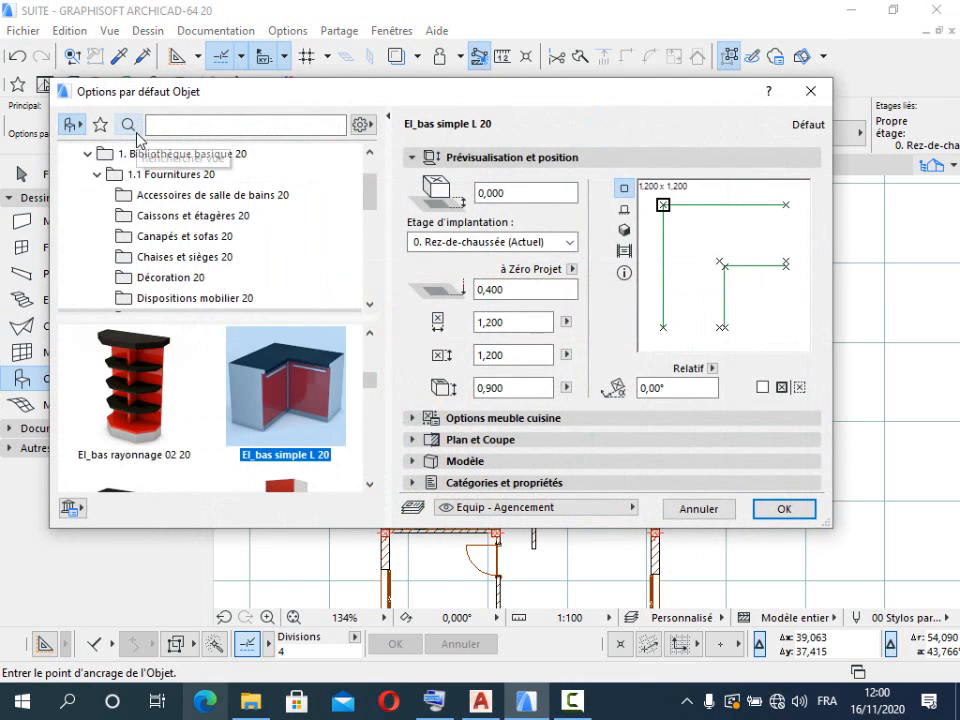
scroll(268, 390, "down", 3)
scroll(268, 390, "up", 2)
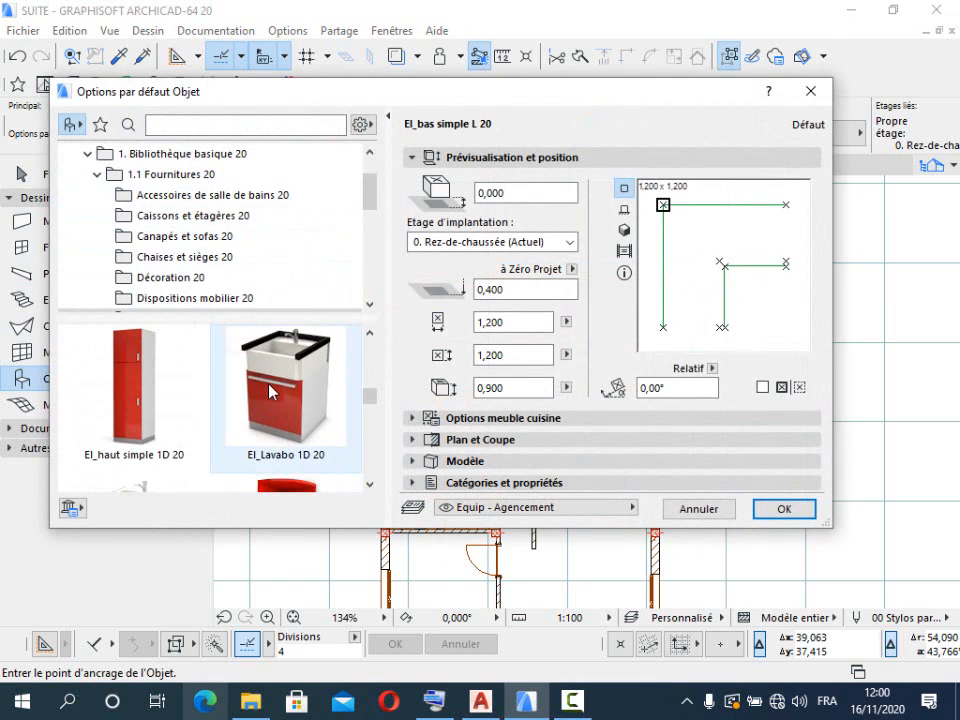
scroll(270, 390, "up", 1)
scroll(270, 390, "up", 4)
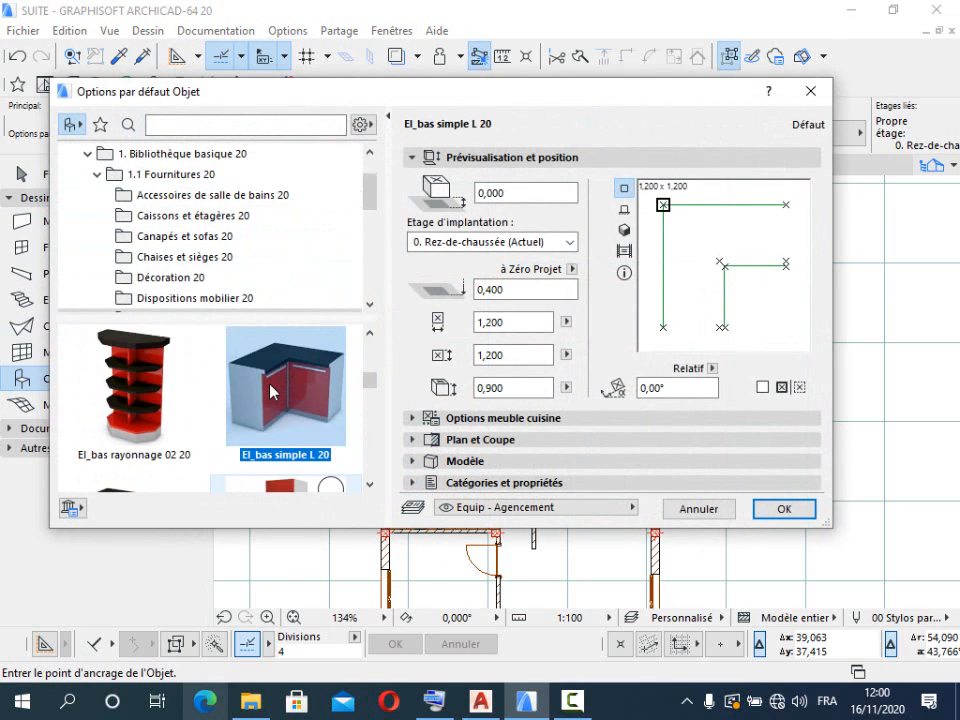
scroll(270, 390, "down", 5)
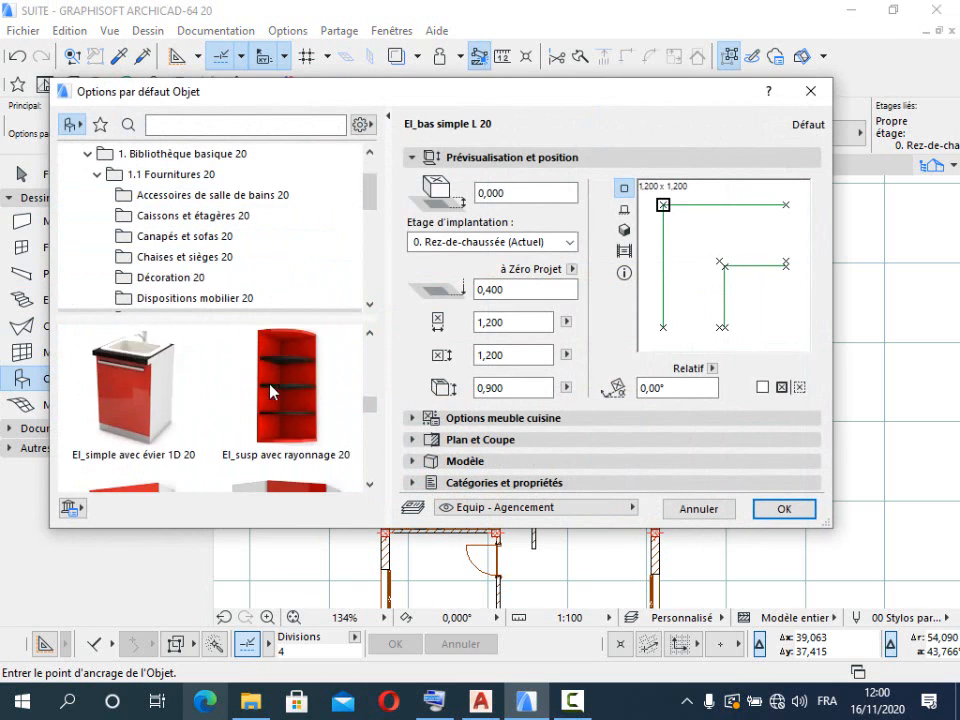
scroll(270, 390, "down", 2)
scroll(270, 390, "up", 1)
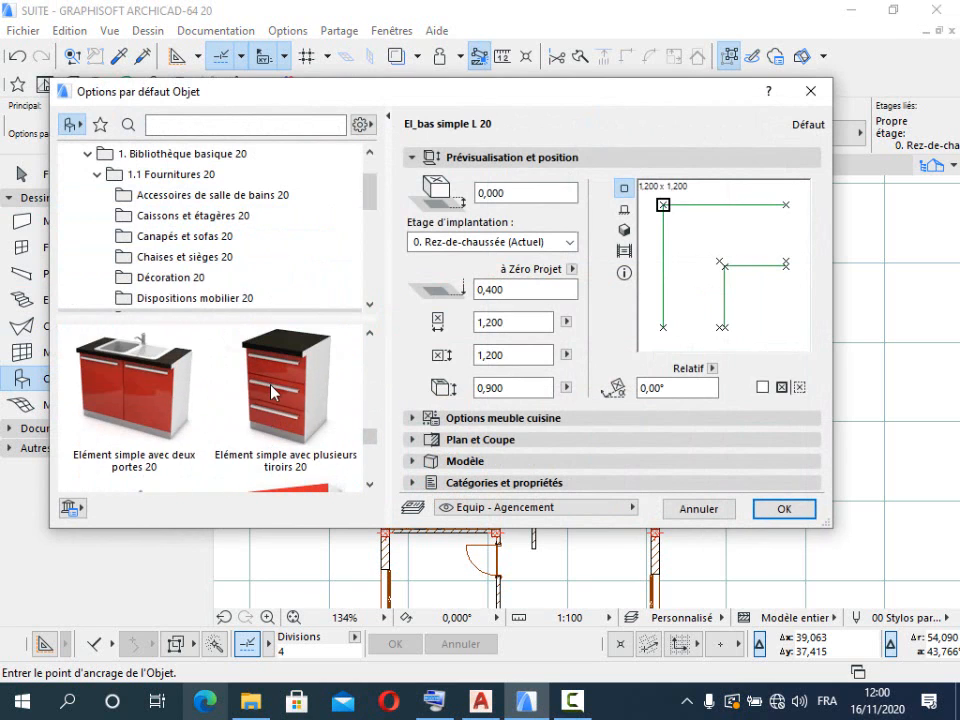
left_click(150, 399)
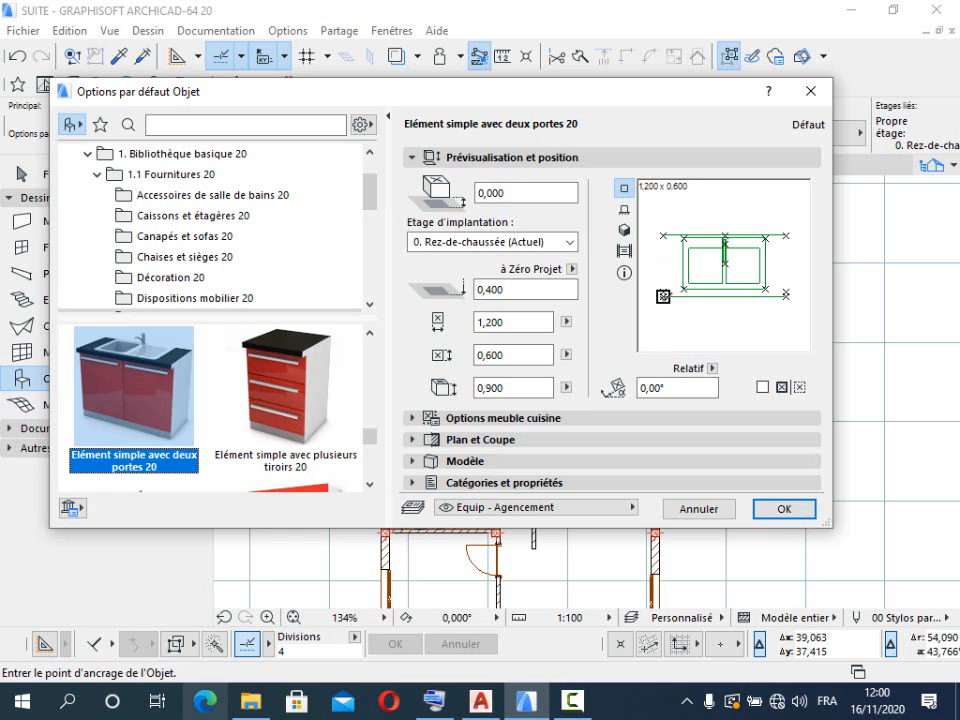
left_click(784, 508)
Step: Place the double-sink cabinet along the upper wall, adjoining the right end of the L-shaped cabinet
scroll(453, 310, "up", 3)
scroll(460, 311, "up", 1)
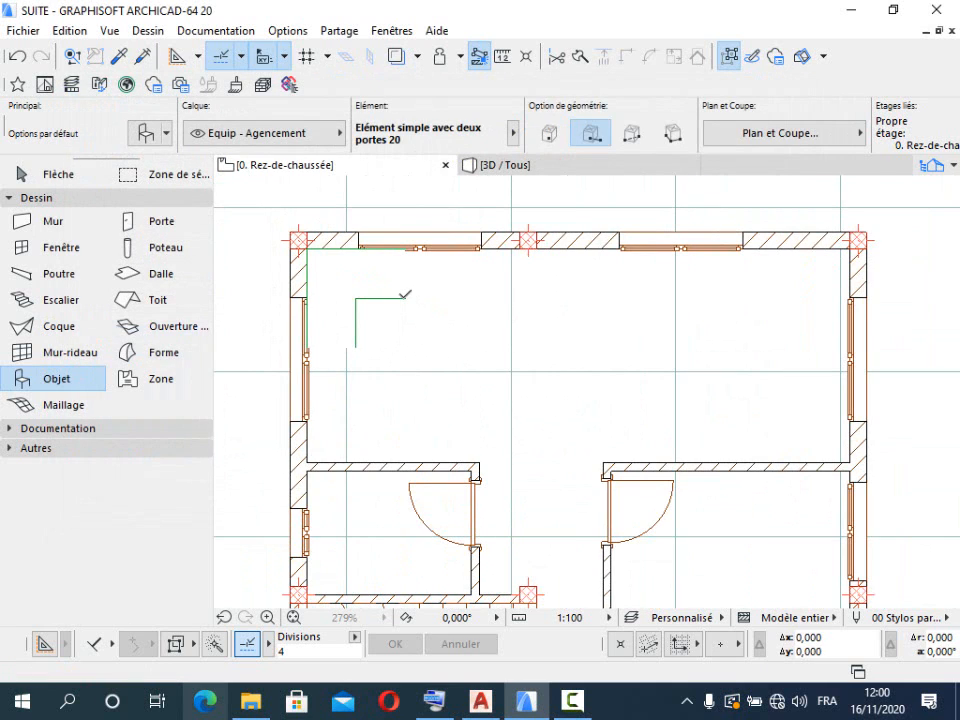
left_click(405, 298)
left_click(575, 297)
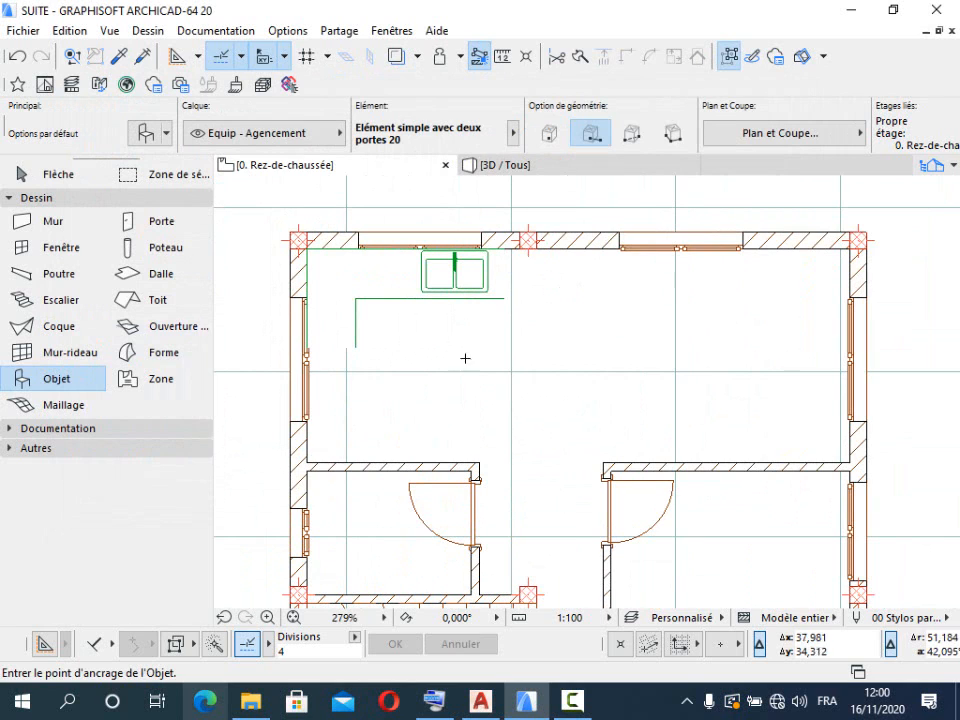
Step: Try stretching the L-shaped cabinet's leg along the left wall down to the partition, and undo the stretch
left_click(52, 175)
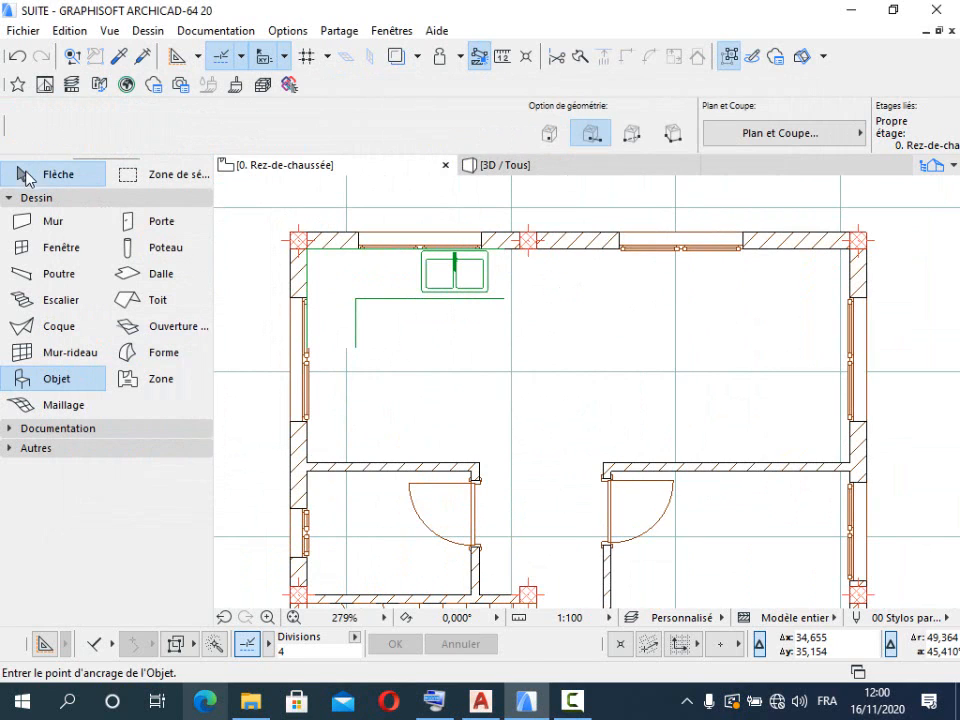
left_click(345, 350)
scroll(311, 358, "up", 4)
scroll(326, 336, "down", 2)
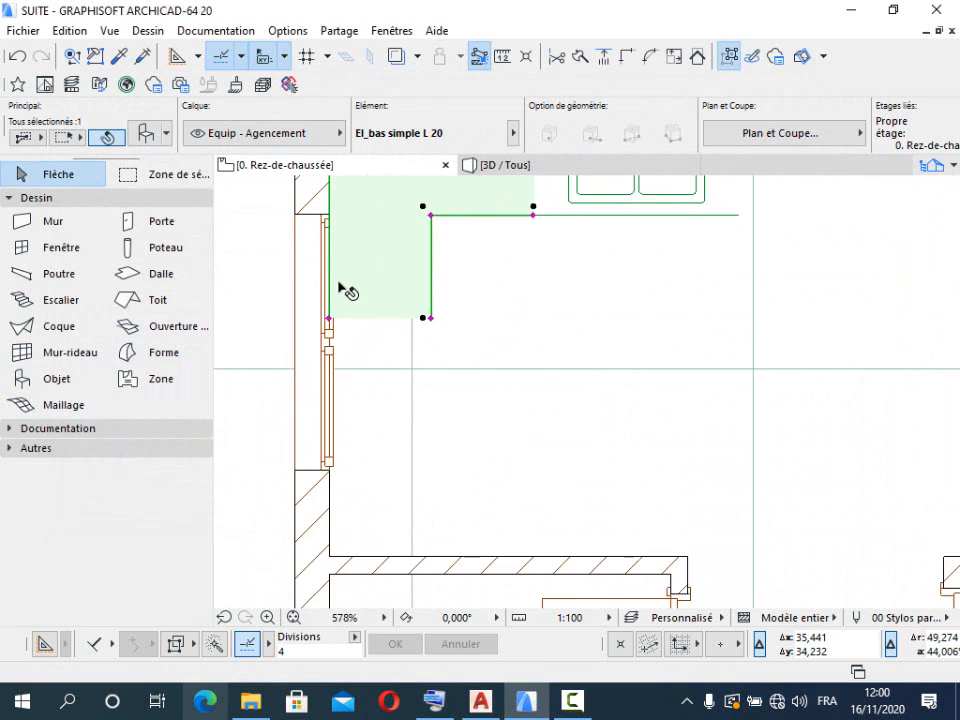
scroll(340, 310, "down", 1)
scroll(334, 323, "up", 2)
scroll(370, 320, "down", 3)
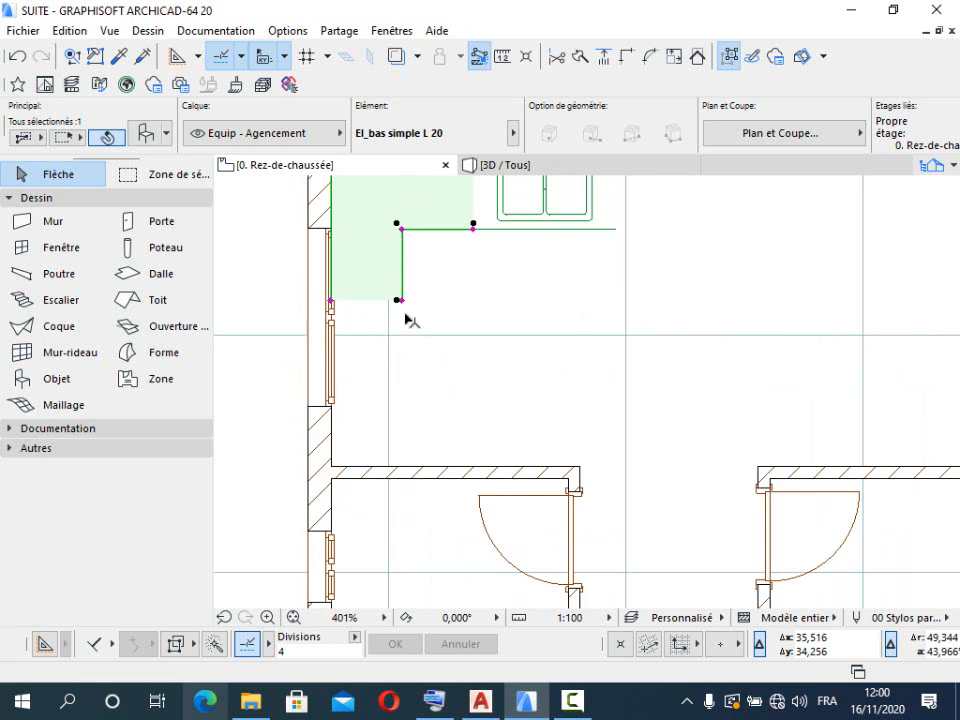
scroll(388, 343, "up", 2)
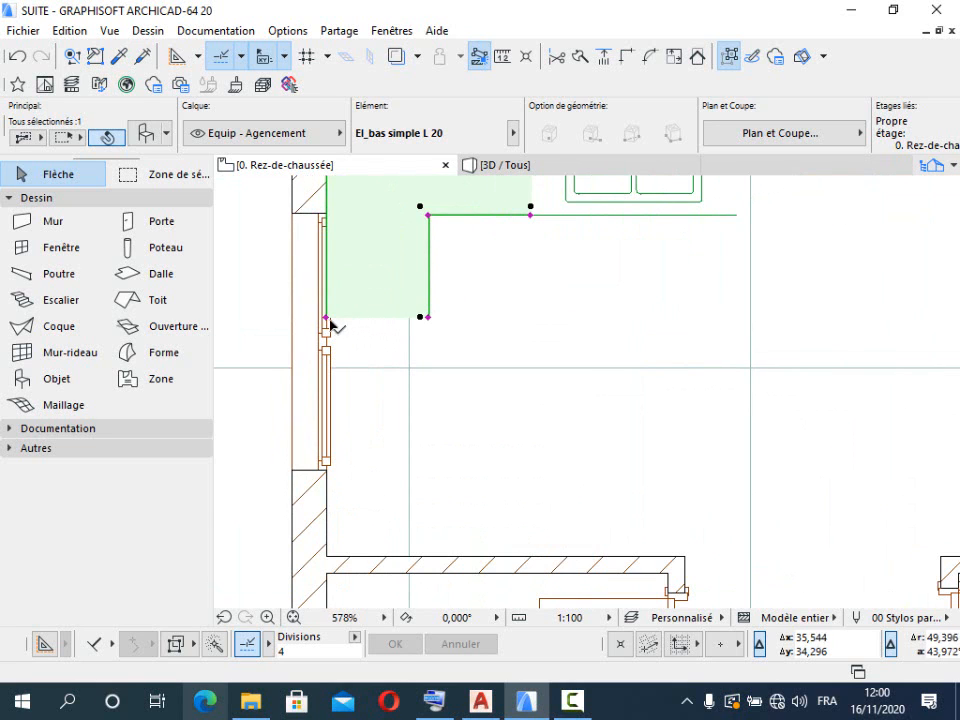
left_click(326, 319)
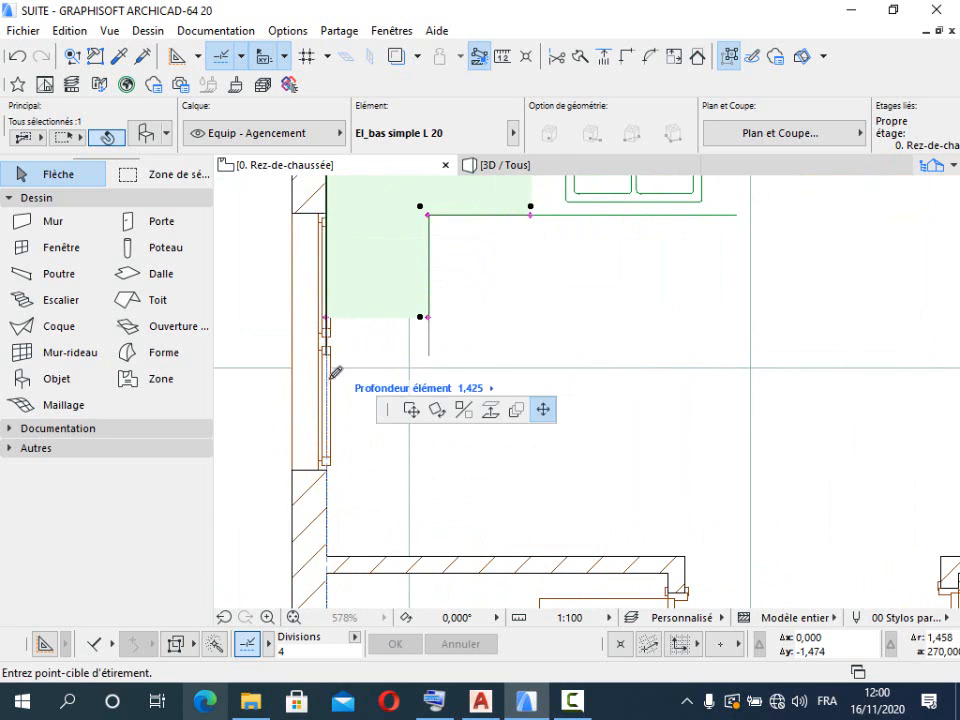
left_click(327, 557)
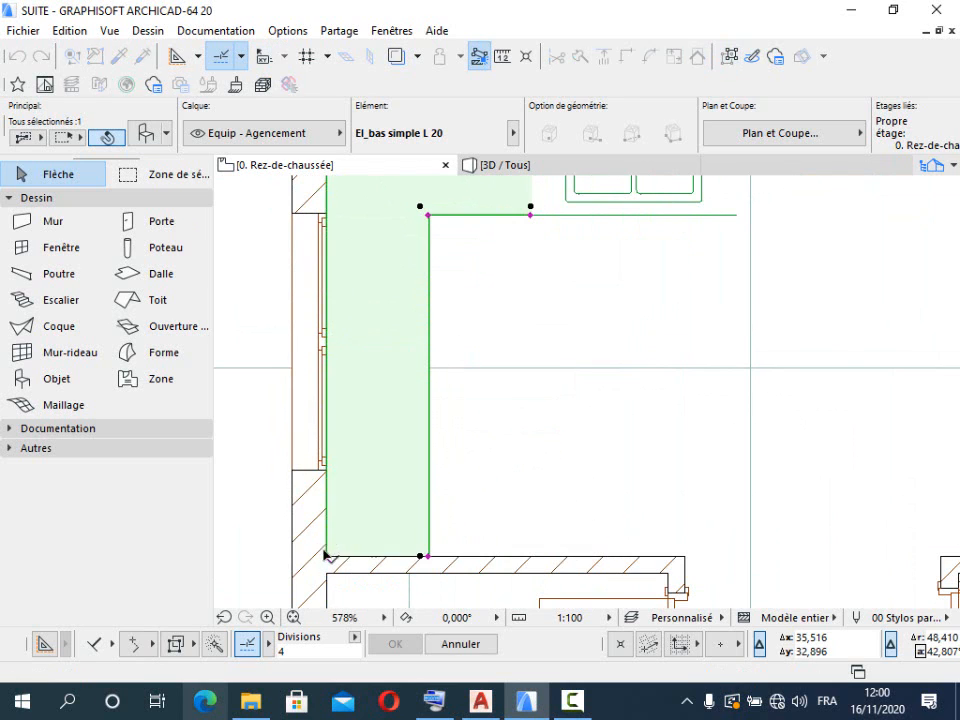
scroll(337, 468, "down", 1)
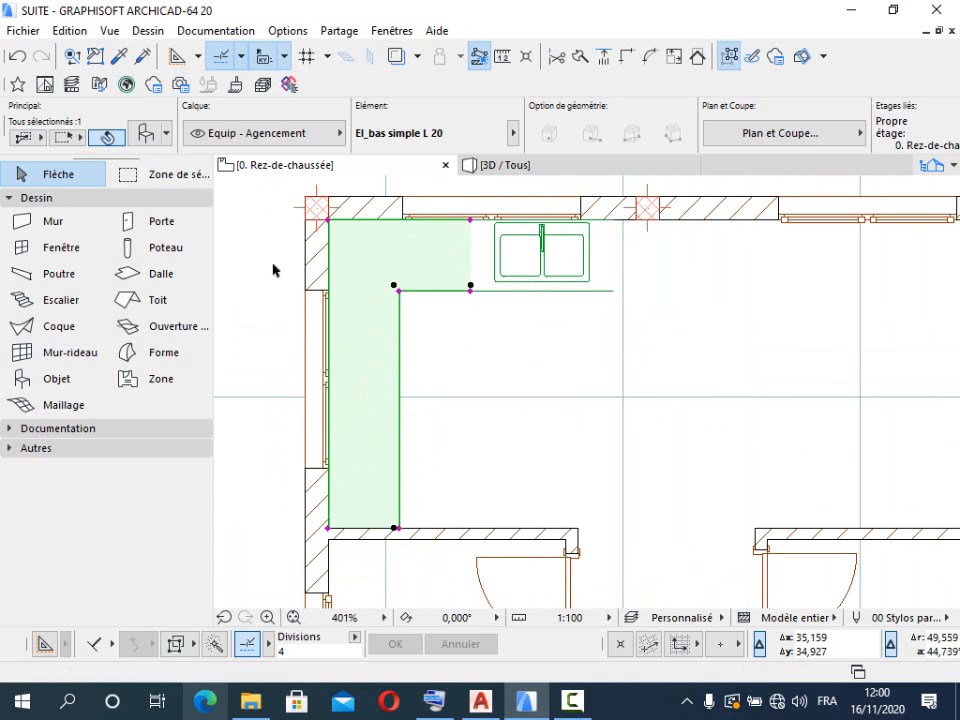
left_click(17, 56)
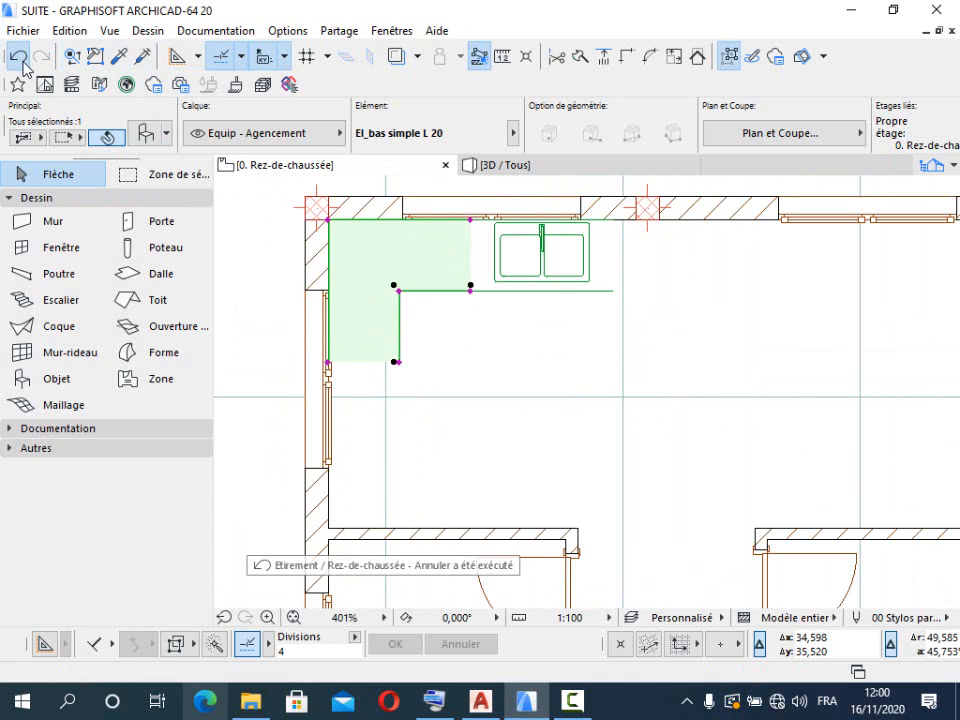
key("ctrl+z")
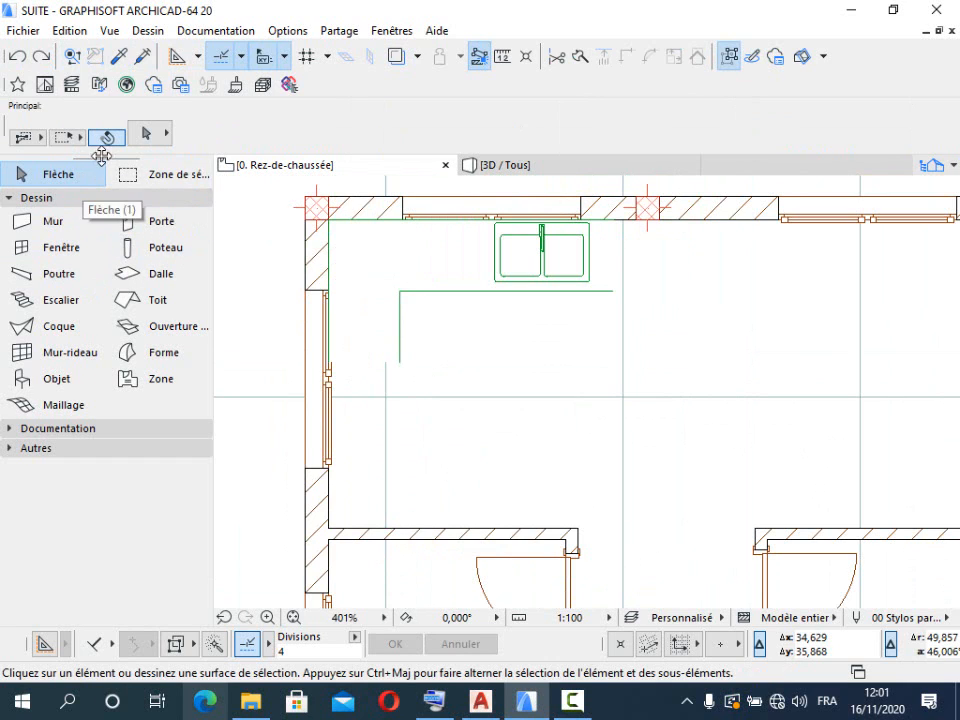
Step: Set the Object tool to the Elément simple avec plusieurs tiroirs 20 drawer cabinet
left_click(45, 377)
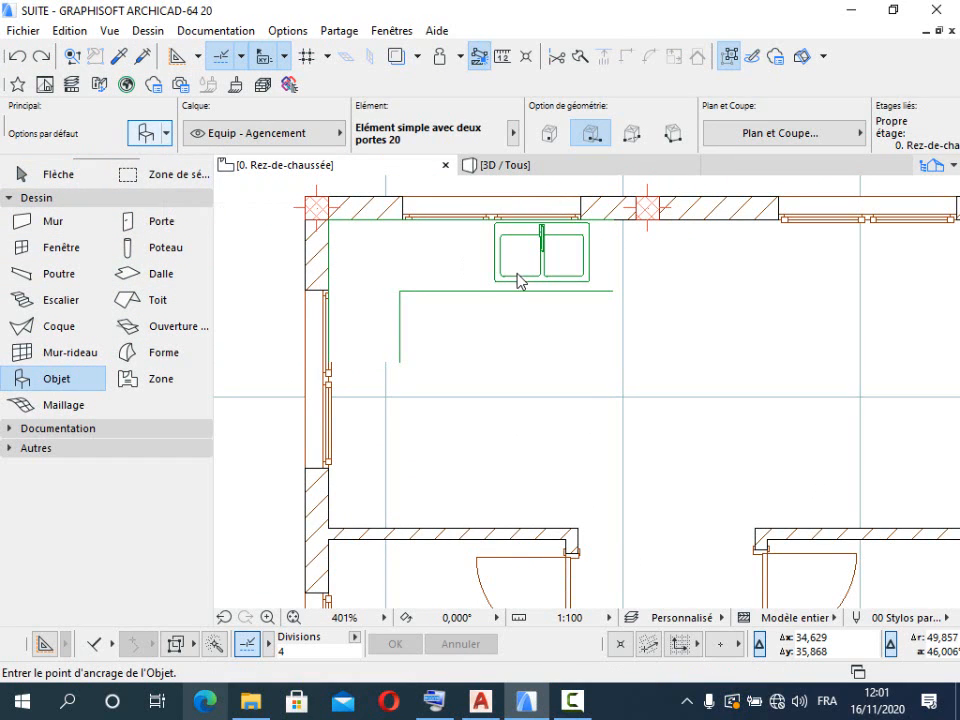
key("ctrl+t")
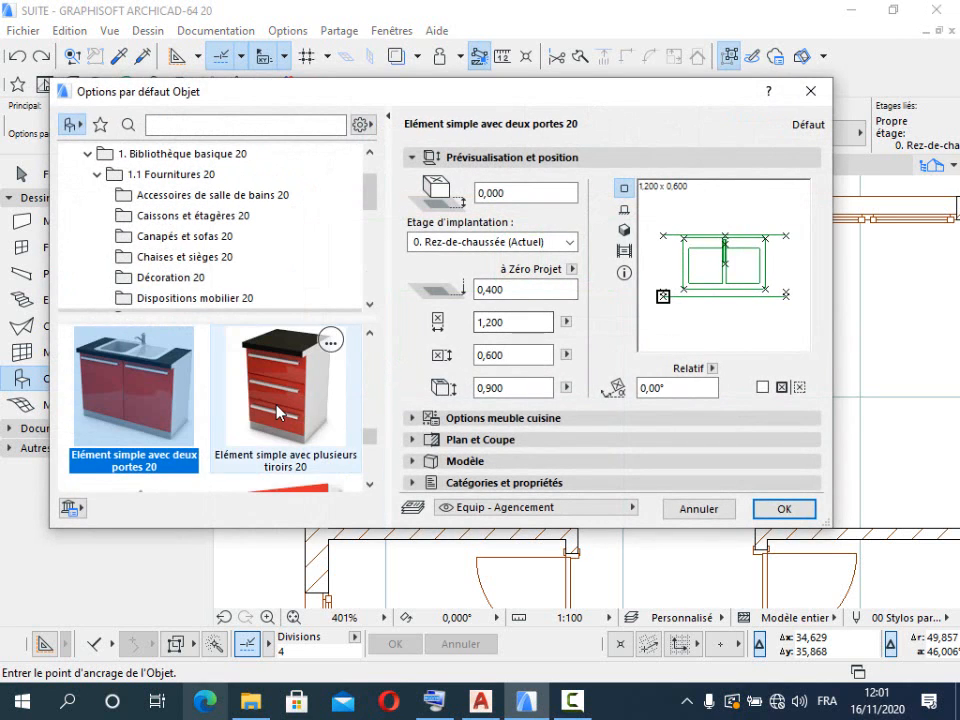
left_click(280, 412)
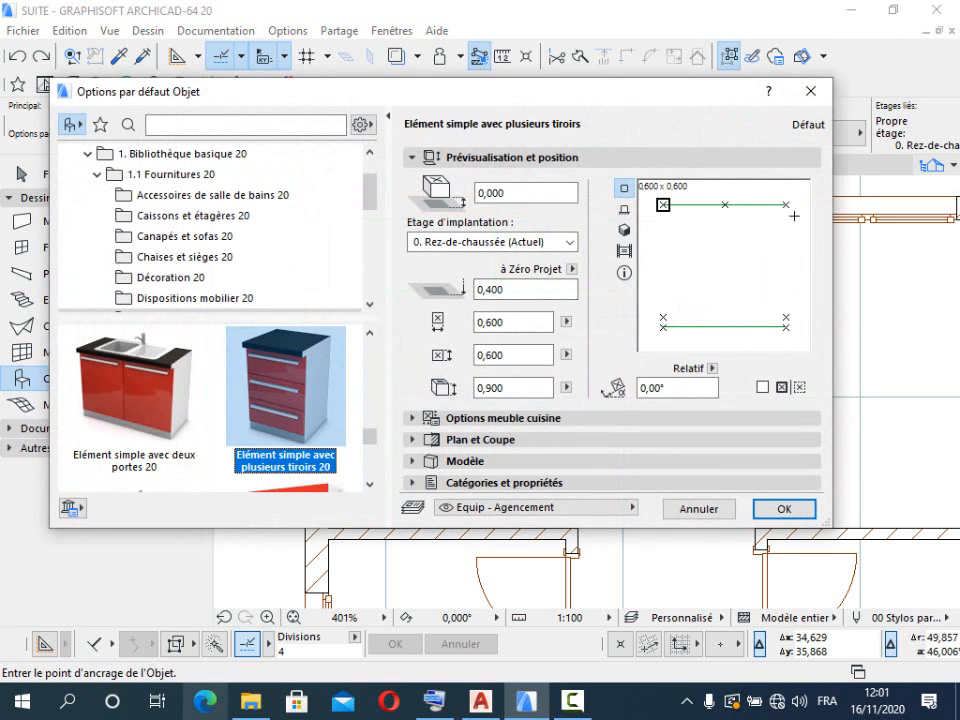
left_click(776, 509)
Step: Place the drawer cabinet against the left wall at the end of the L-shaped cabinet's leg, rotated to face the room
scroll(341, 397, "up", 5)
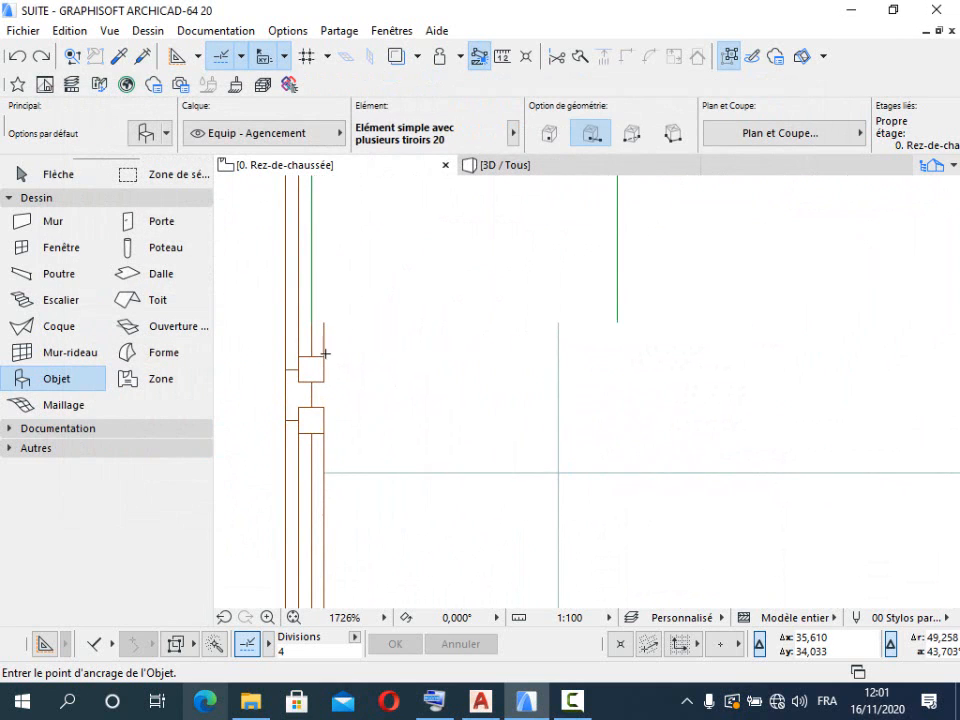
left_click(311, 315)
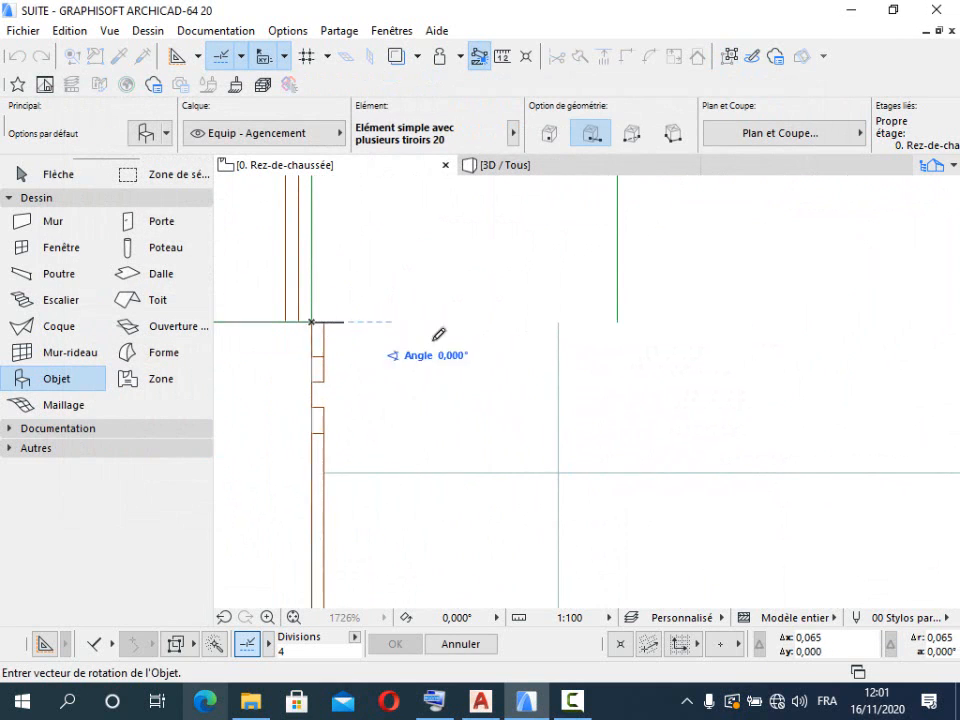
scroll(512, 430, "down", 3)
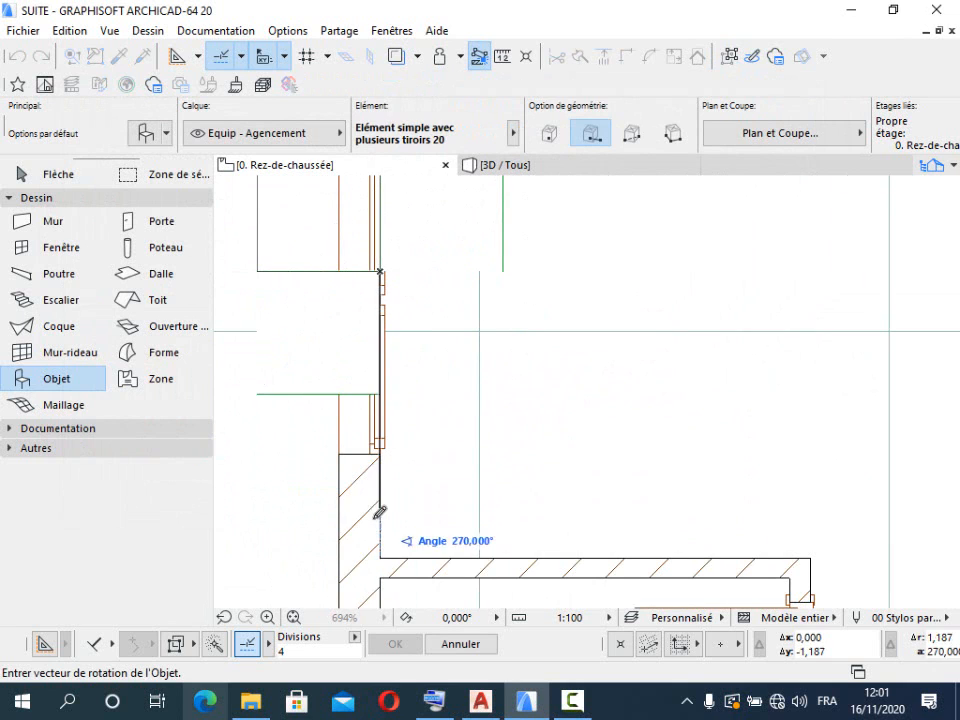
scroll(528, 545, "down", 2)
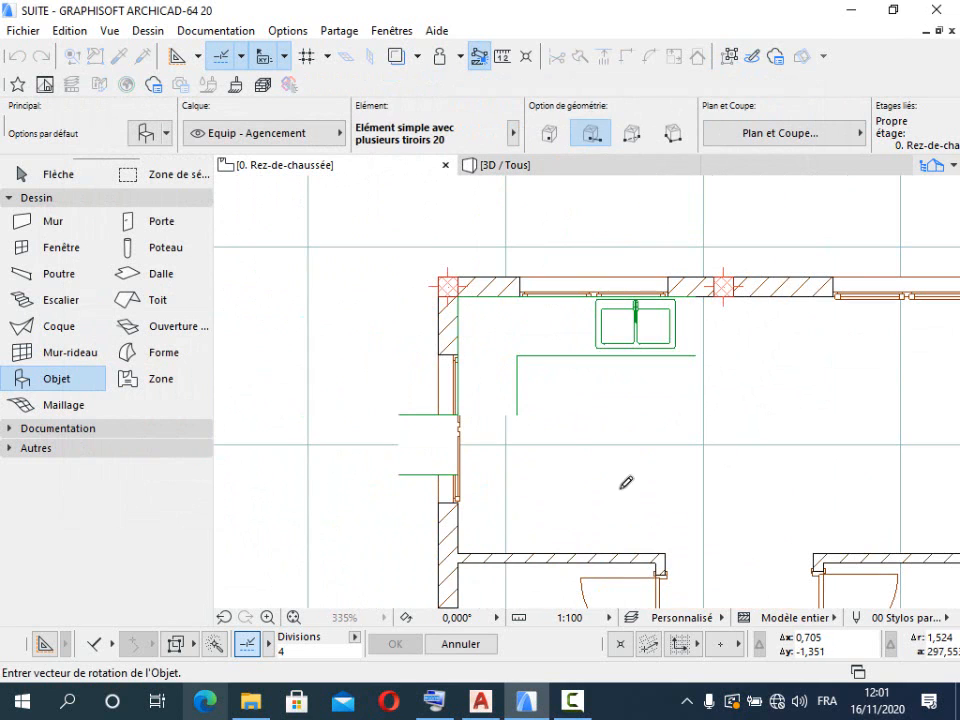
left_click(464, 289)
scroll(497, 456, "up", 3)
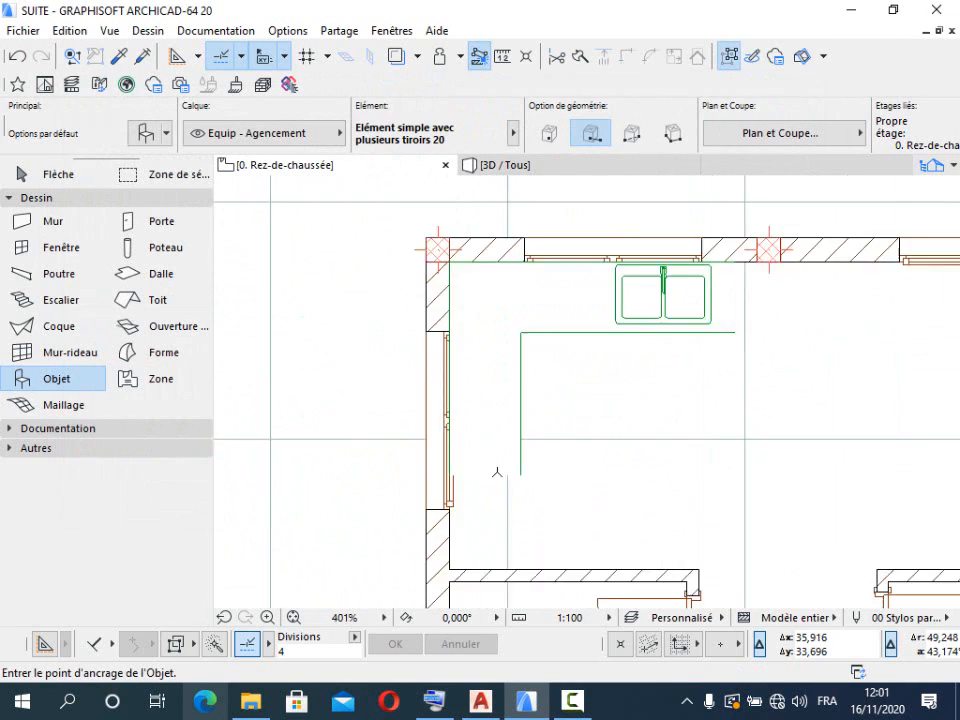
Step: Copy the drawer cabinet 0.600 m down along the left wall by translation, directly adjoining the original
left_click(55, 176)
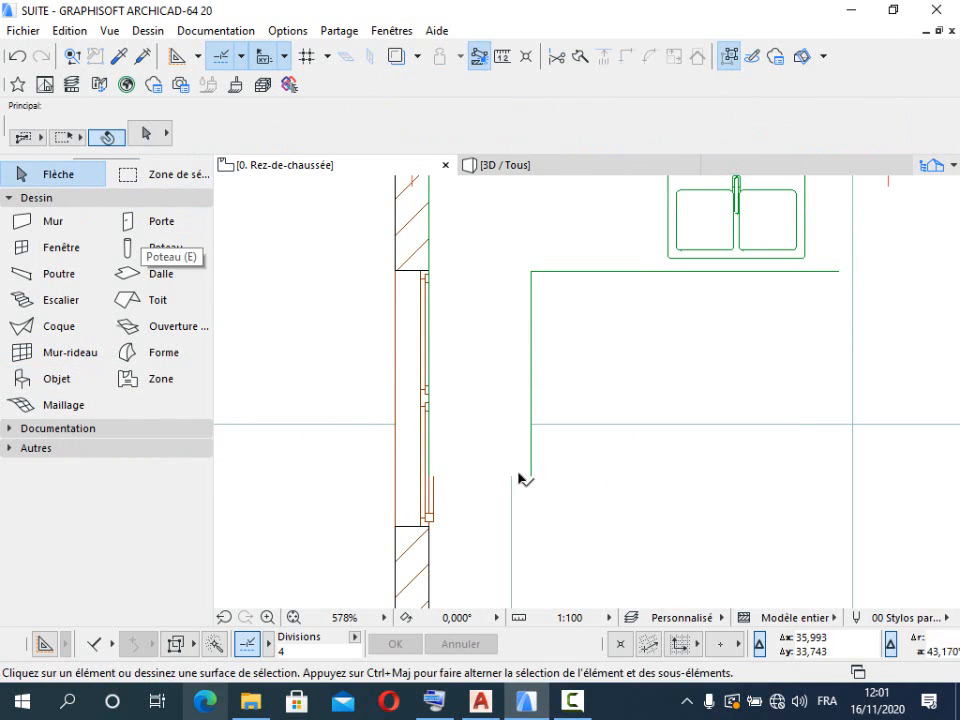
left_click(523, 476)
scroll(515, 396, "down", 3)
right_click(600, 425)
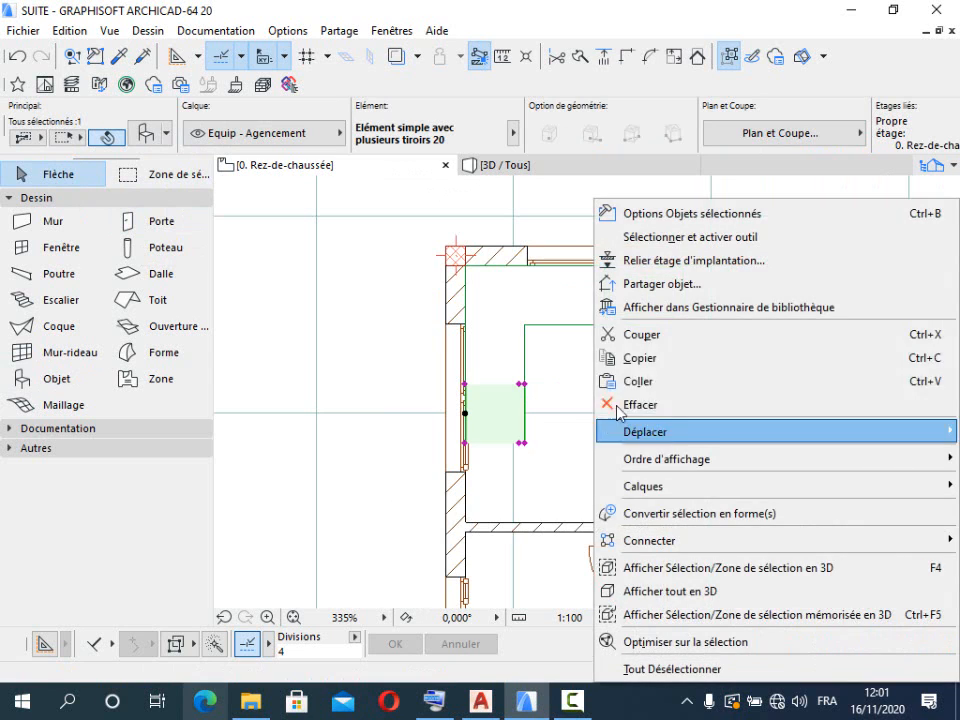
mouse_move(658, 432)
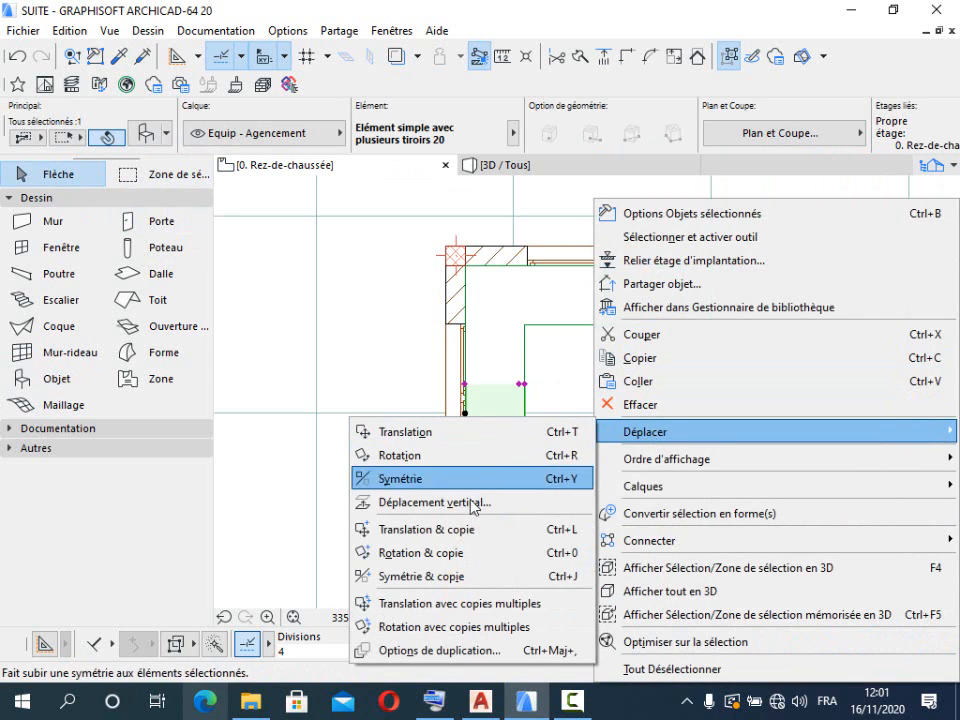
left_click(474, 533)
scroll(535, 415, "up", 2)
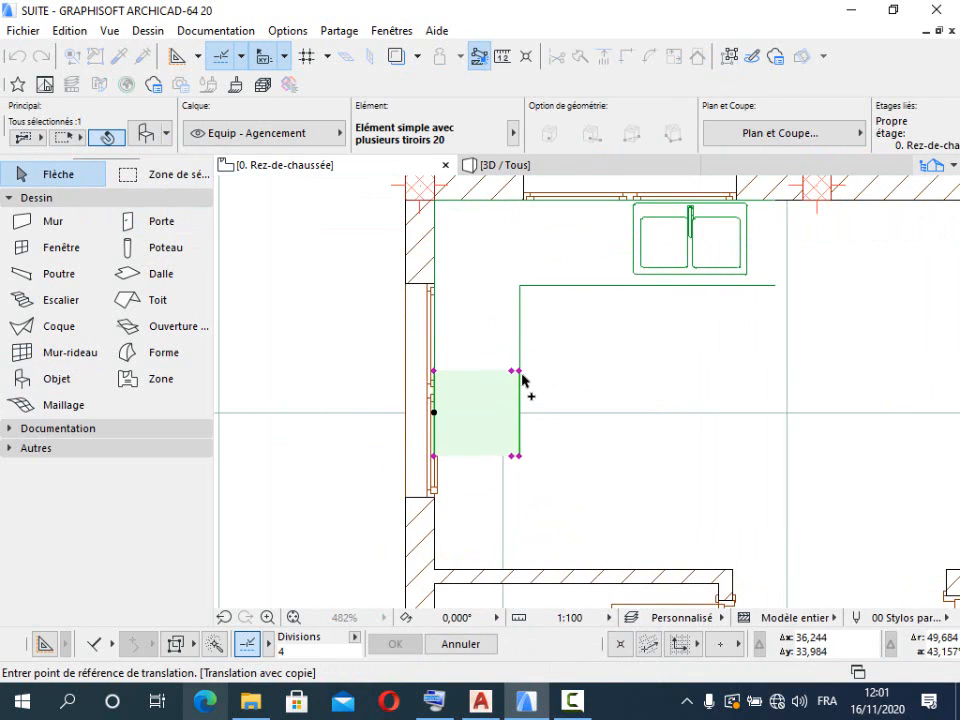
left_click(519, 371)
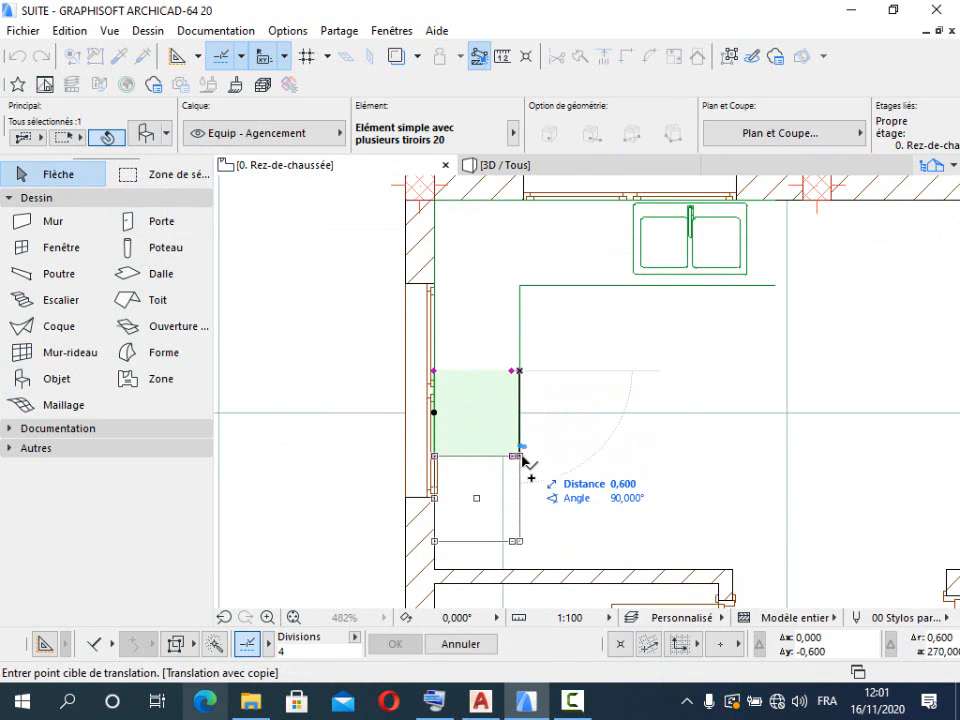
left_click(520, 457)
Step: Stretch the copied drawer cabinet's lower edge to the partition wall and clear the selection
scroll(450, 531, "up", 2)
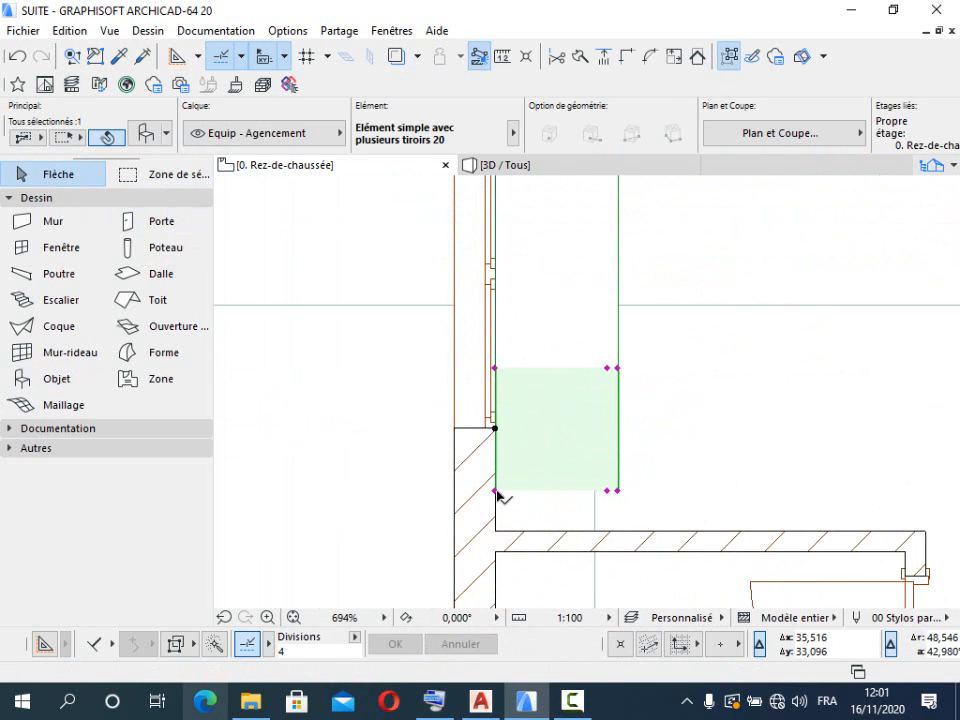
left_click(497, 492)
left_click(496, 531)
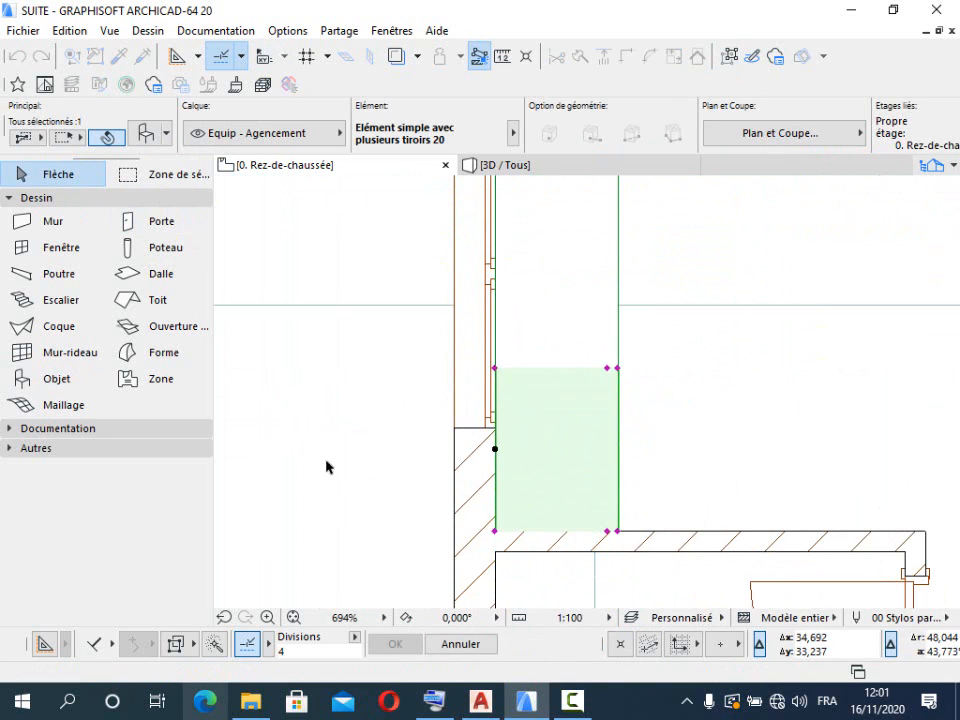
scroll(326, 465, "down", 6)
scroll(583, 413, "up", 1)
left_click(576, 411)
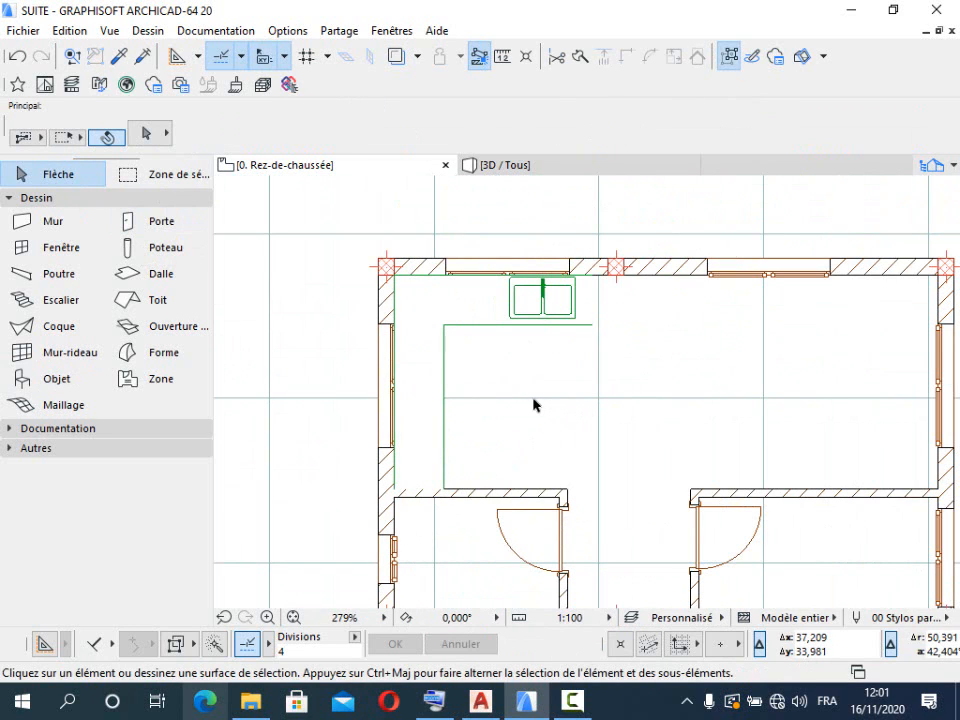
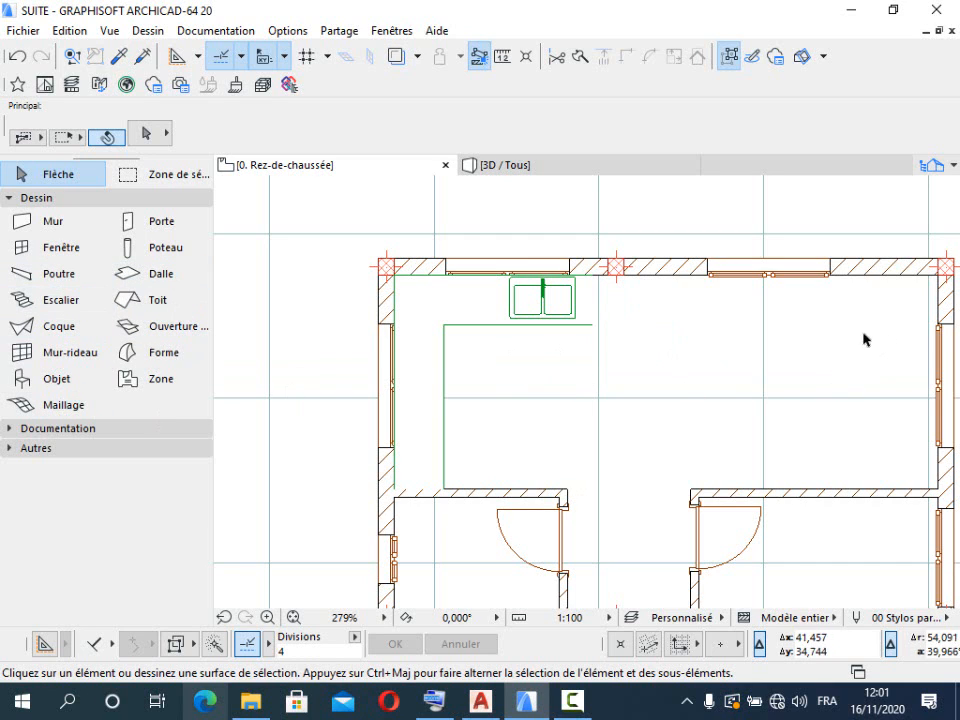
scroll(480, 339, "down", 2)
scroll(797, 377, "up", 2)
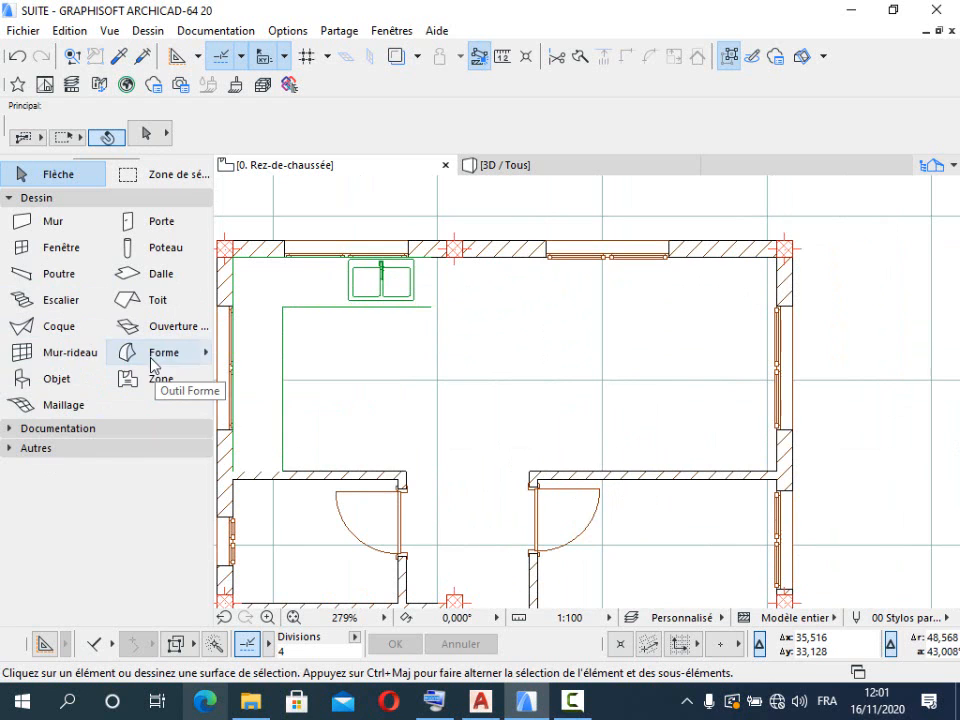
Step: Browse the Object tool's furniture library folders, including Tables 20, for a dining table
left_click(48, 377)
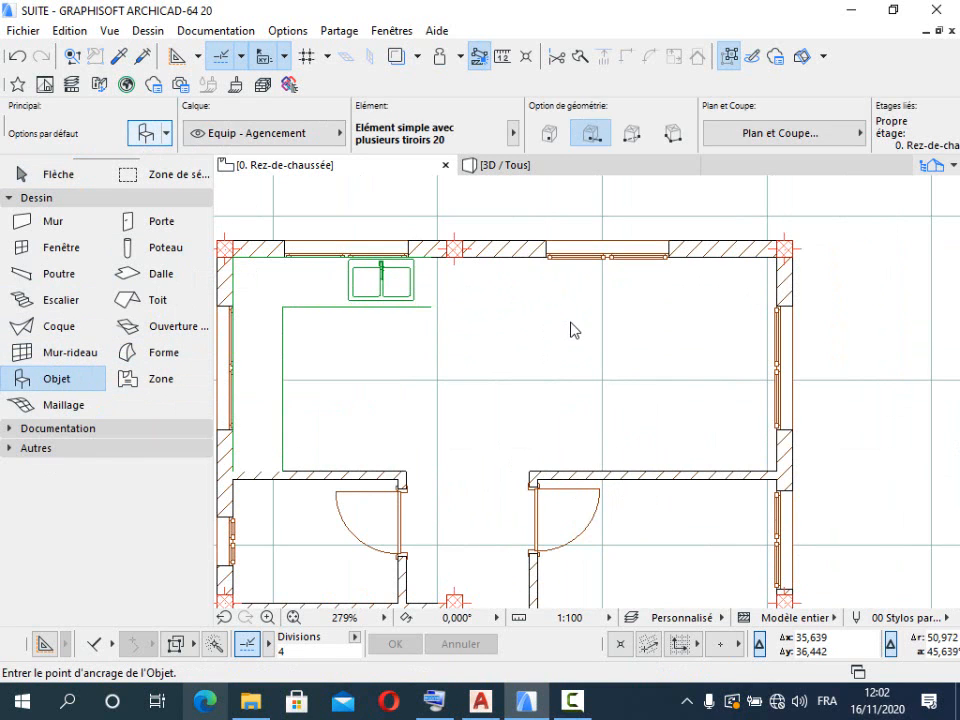
key("ctrl+t")
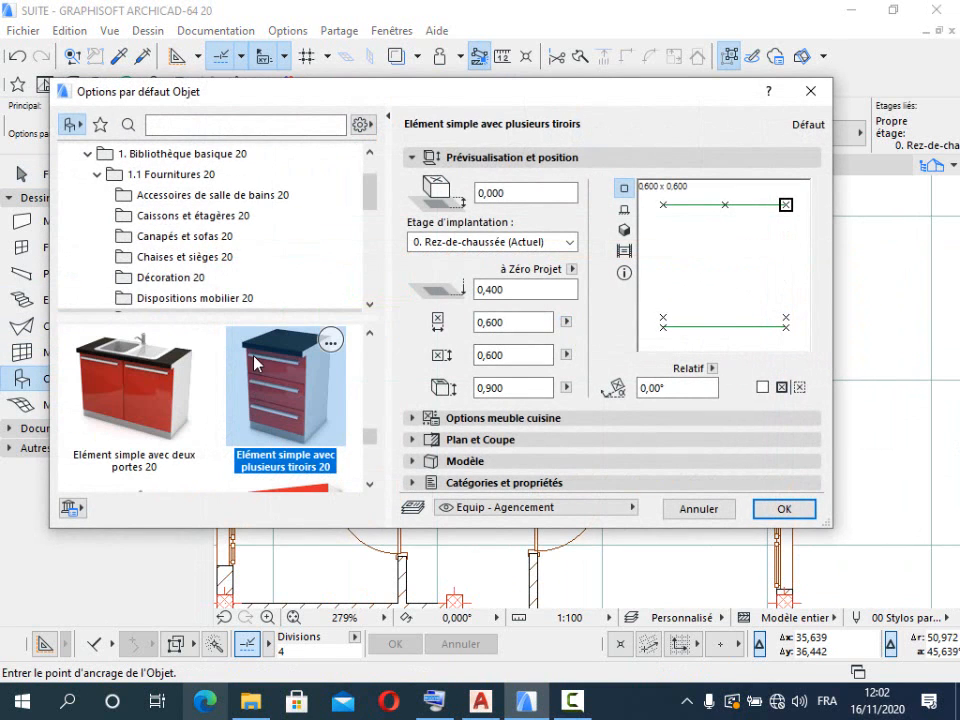
left_click_drag(369, 190, 378, 260)
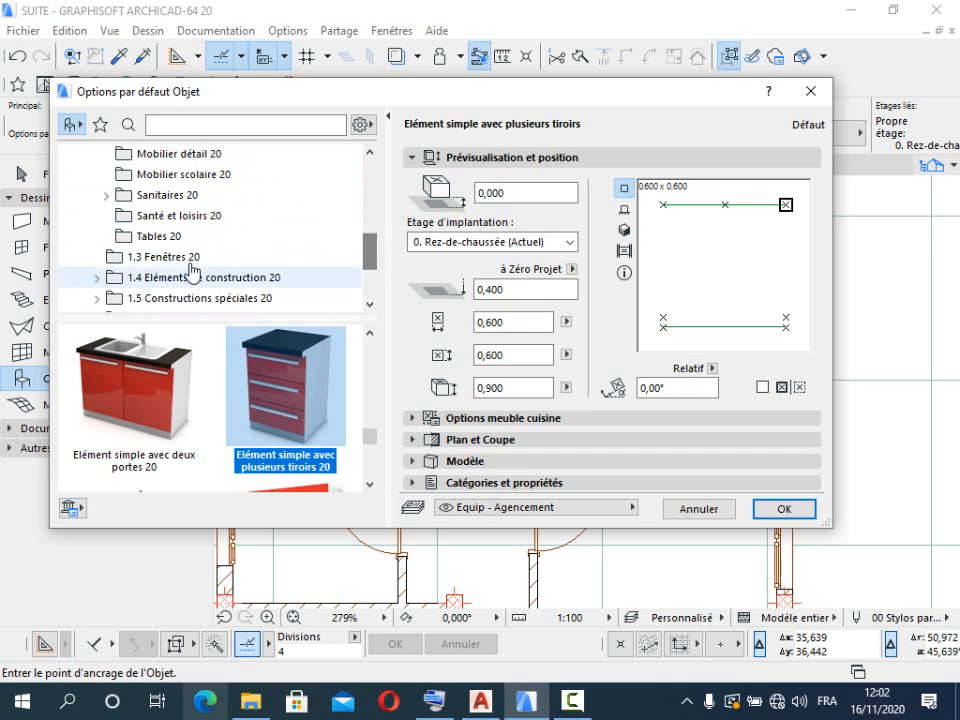
left_click(158, 236)
mouse_move(365, 353)
left_mouse_down()
mouse_move(367, 478)
mouse_move(368, 362)
left_mouse_up()
scroll(274, 274, "up", 2)
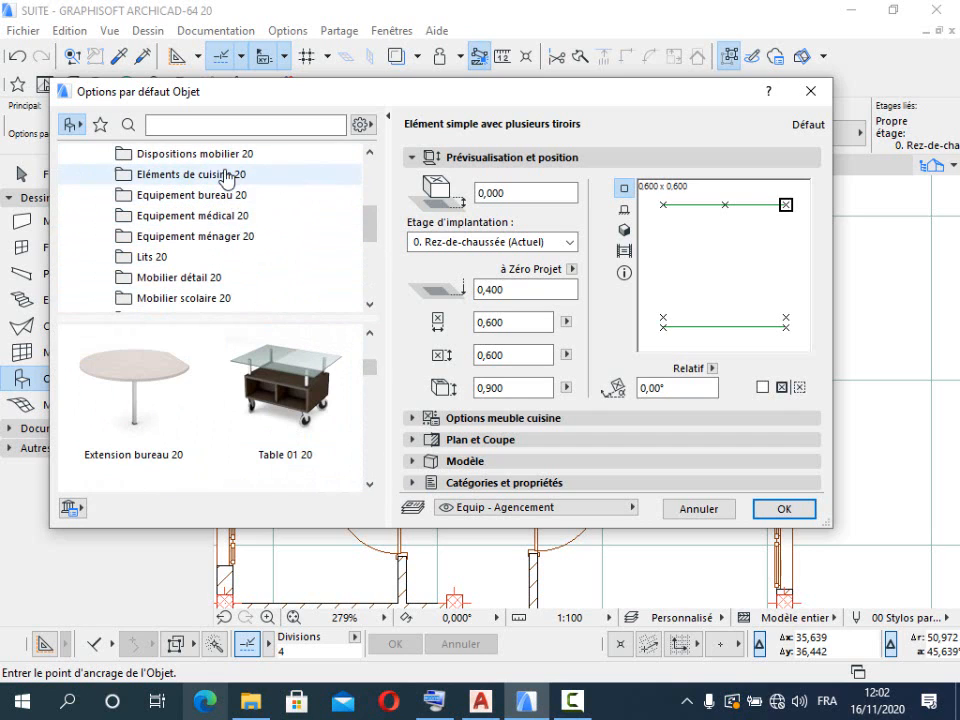
scroll(228, 243, "up", 1)
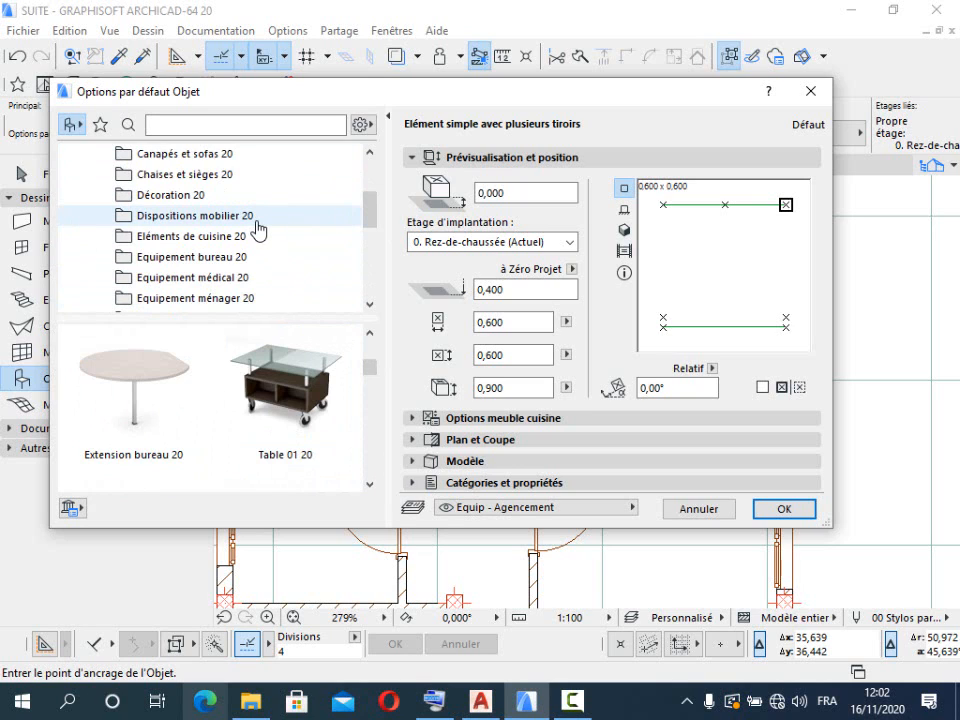
scroll(257, 231, "up", 1)
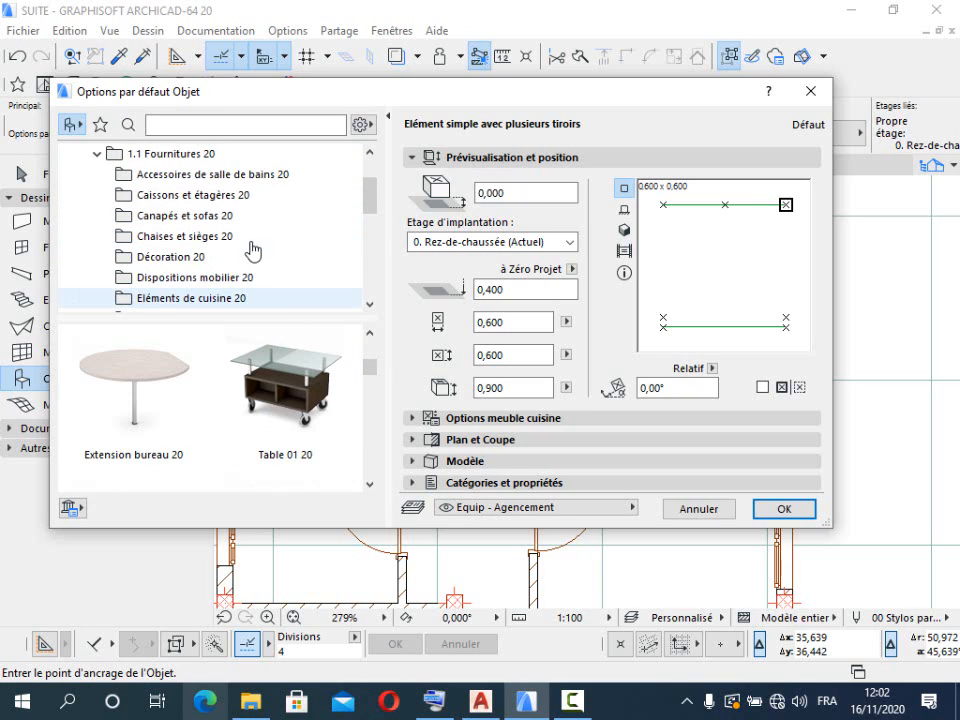
scroll(253, 243, "up", 1)
scroll(253, 243, "down", 1)
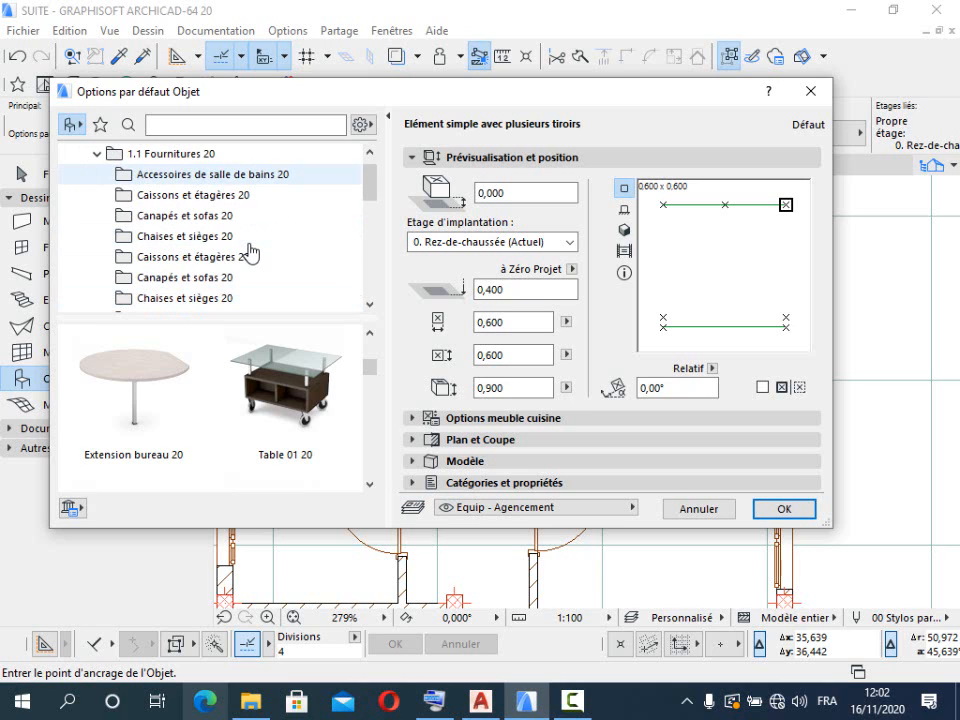
scroll(250, 240, "down", 1)
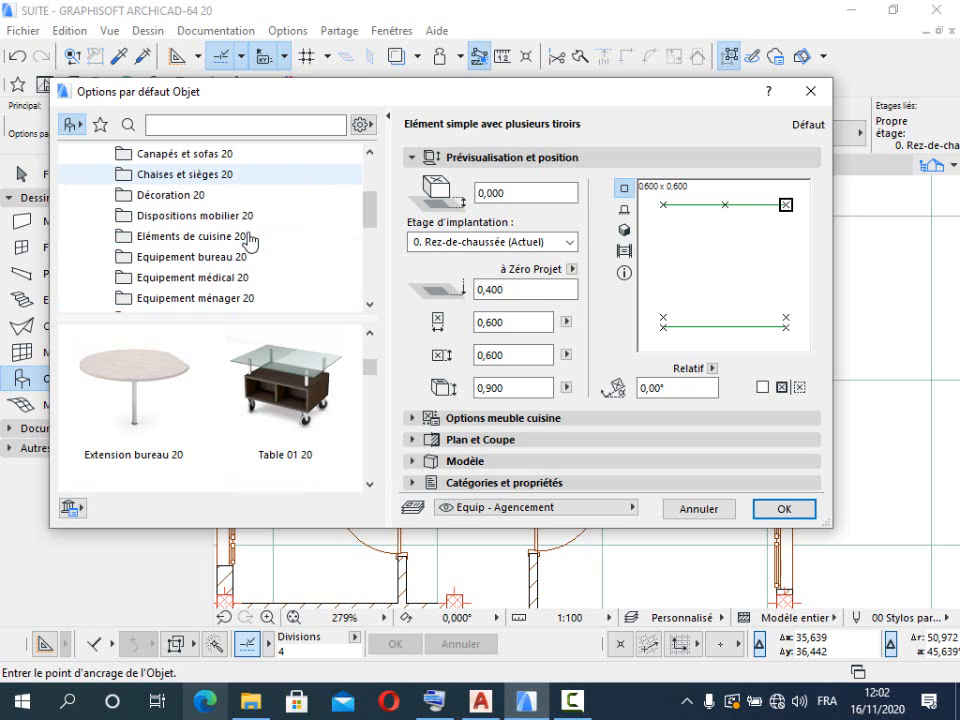
scroll(250, 240, "down", 1)
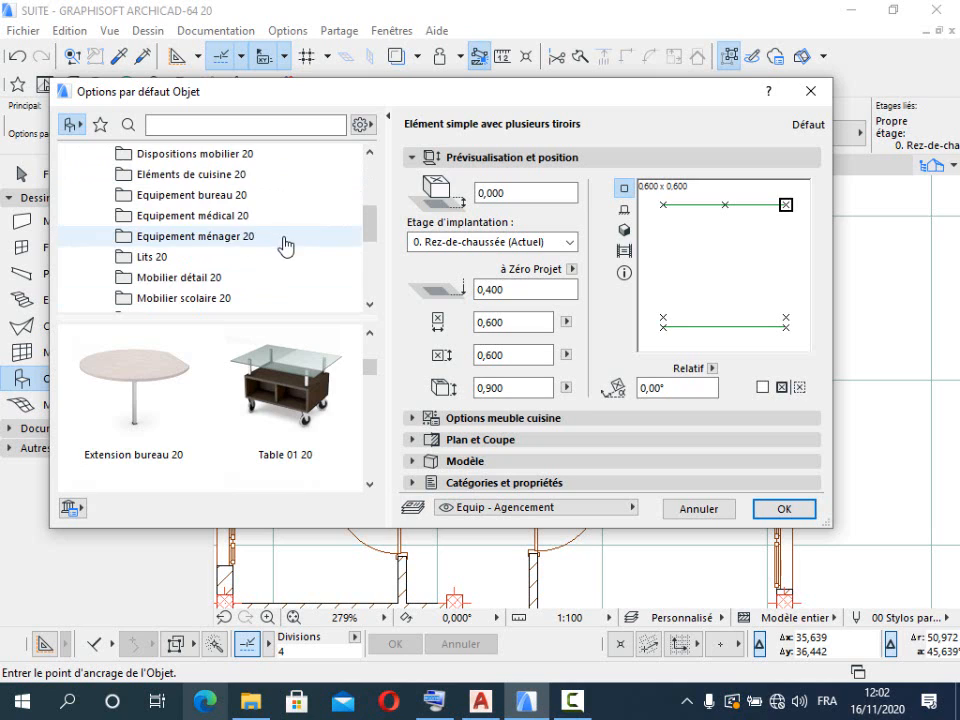
scroll(285, 245, "down", 2)
scroll(285, 245, "down", 1)
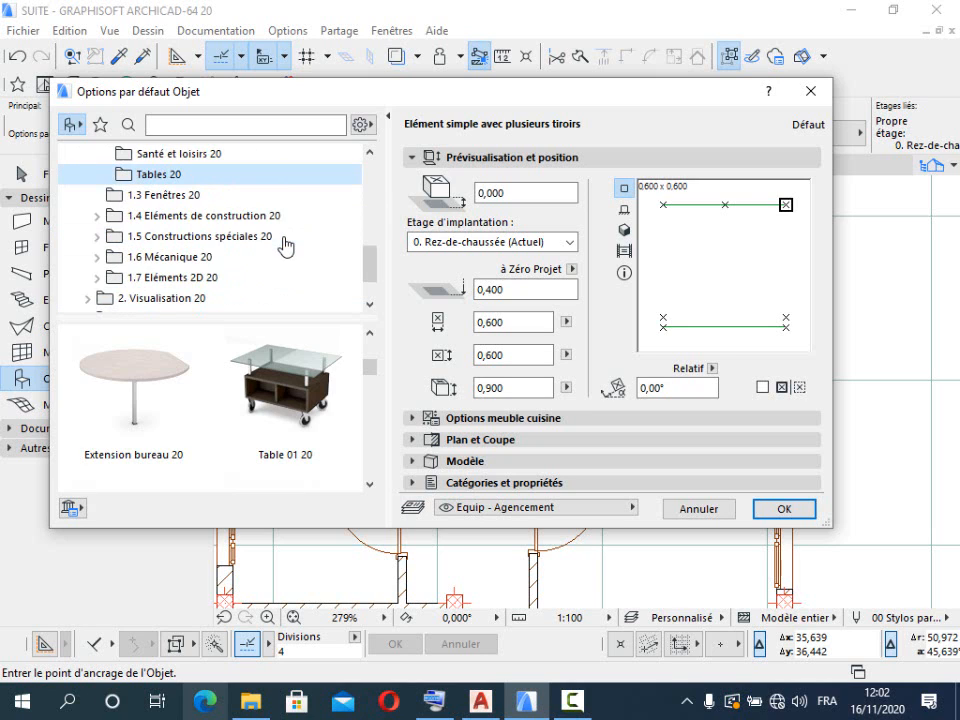
scroll(285, 246, "up", 3)
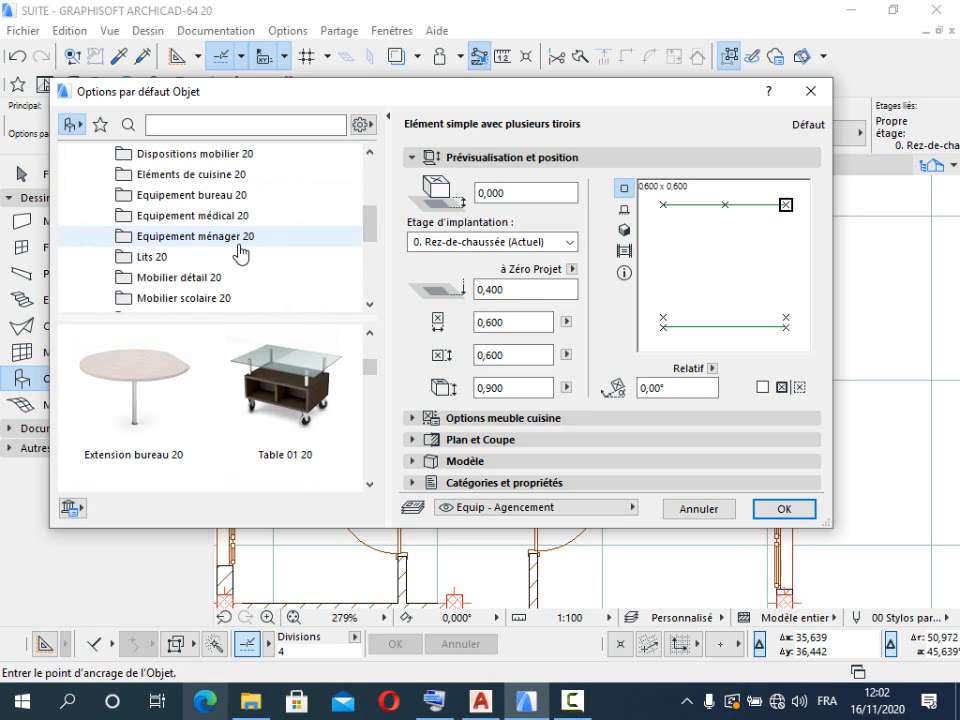
scroll(240, 255, "down", 1)
scroll(222, 244, "up", 1)
scroll(220, 237, "up", 1)
Step: Set the Object tool to the Table haute rectangulaire 20 dining set from the Dispositions mobilier 20 folder
left_click(218, 221)
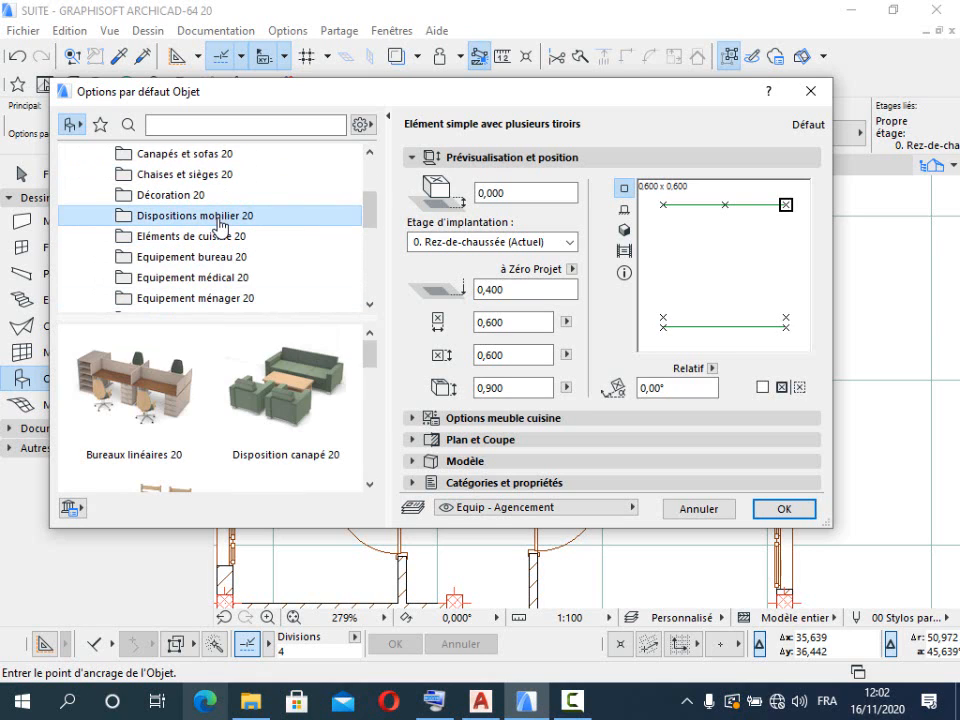
left_click(369, 485)
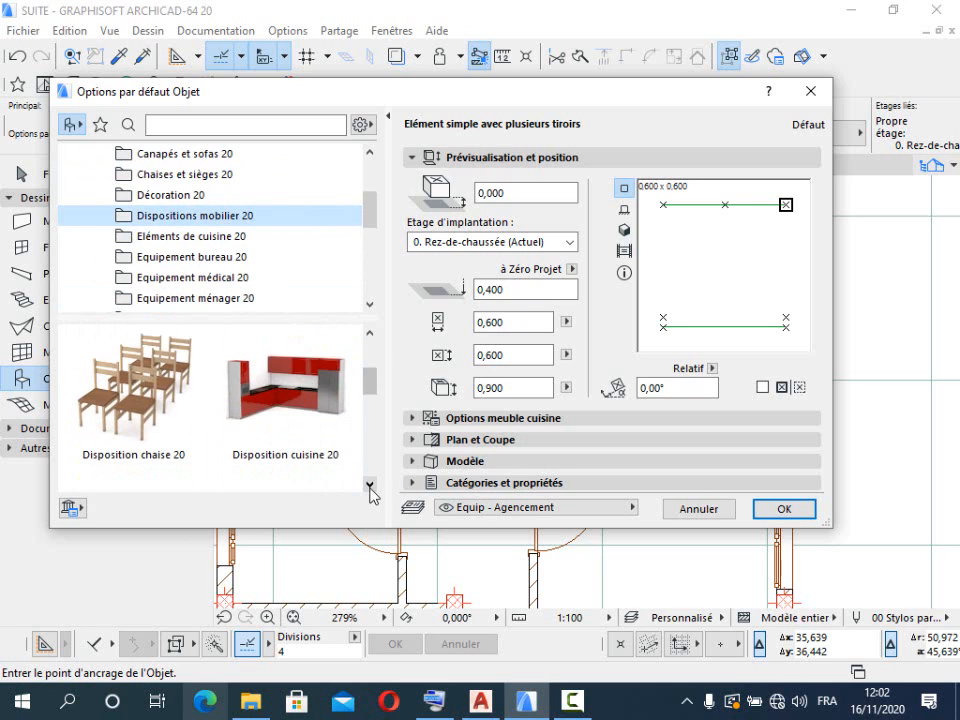
left_click(369, 485)
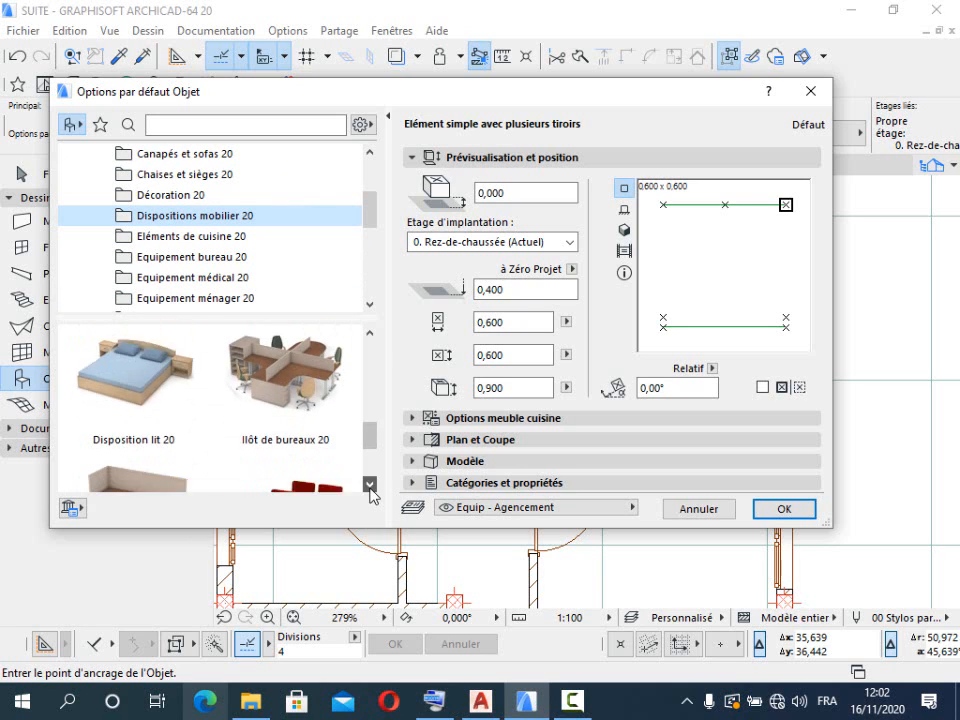
left_click(369, 485)
left_click(369, 485)
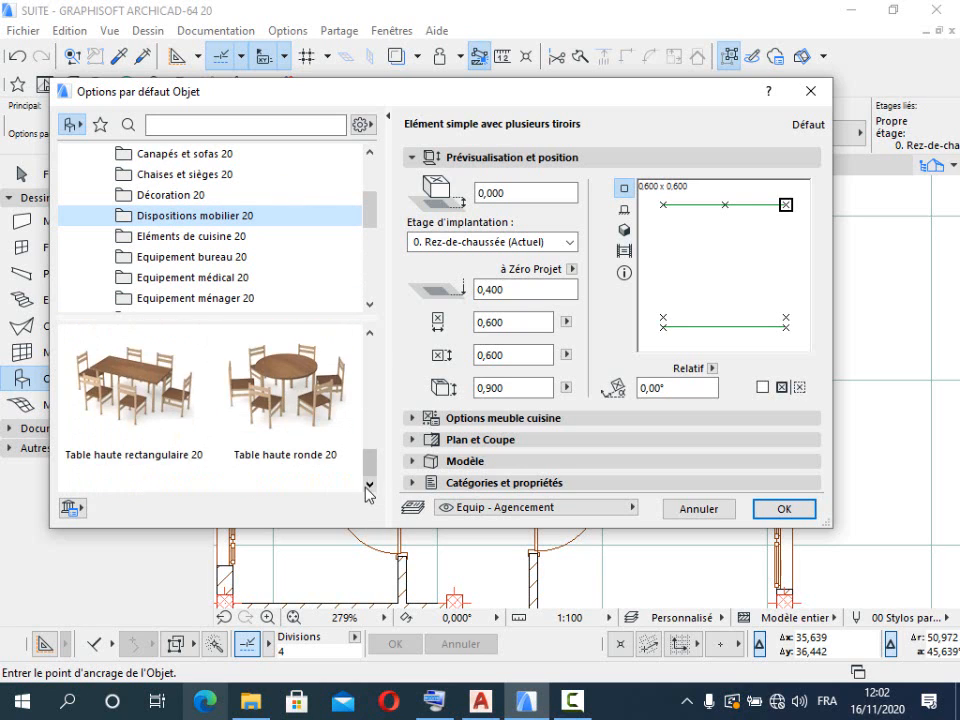
left_click(143, 411)
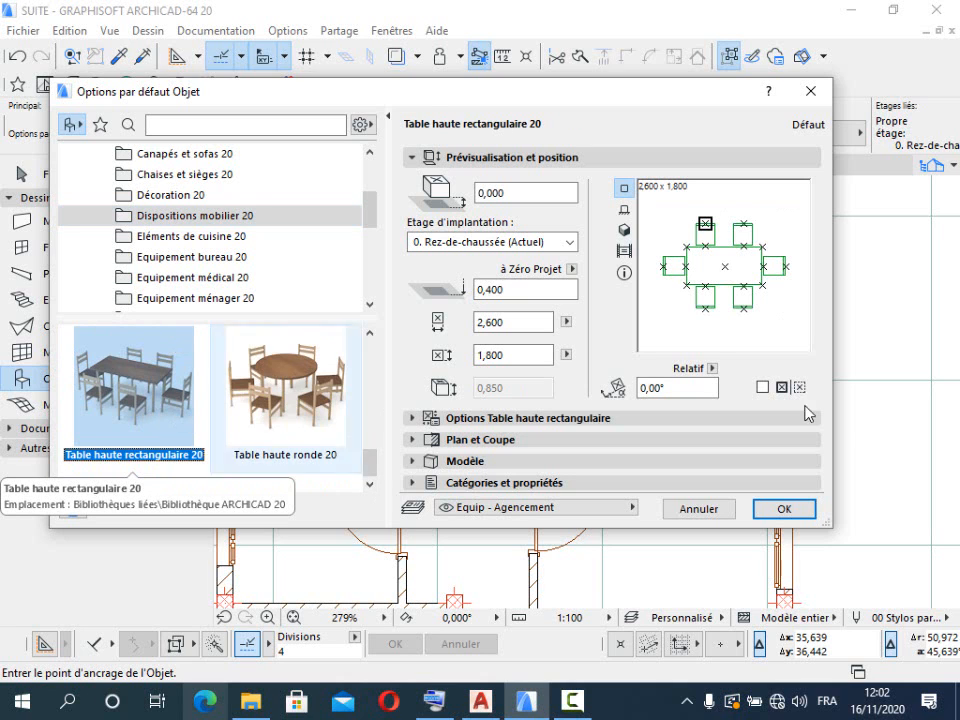
left_click(787, 511)
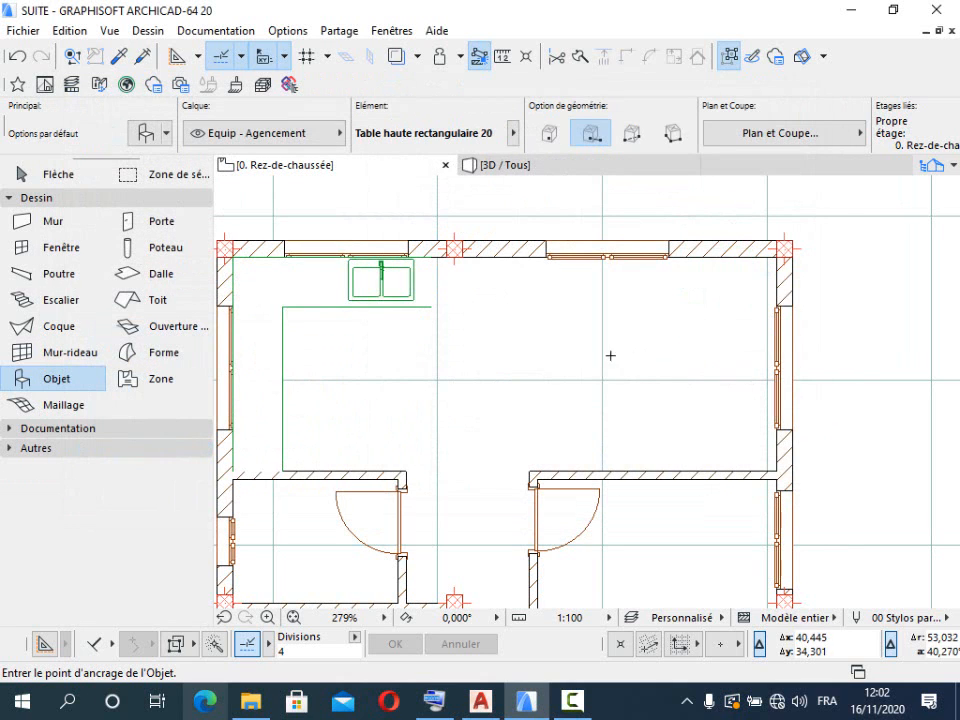
Step: Place the rectangular dining set unrotated in the open area to the right of the kitchen
left_click(604, 364)
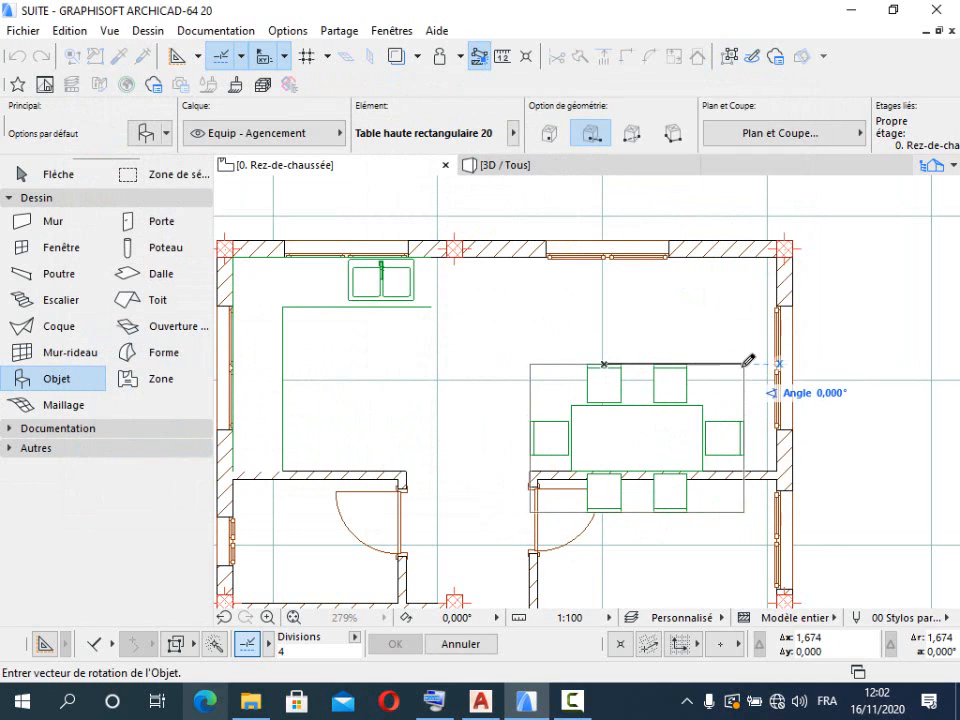
left_click(748, 388)
left_click(92, 172)
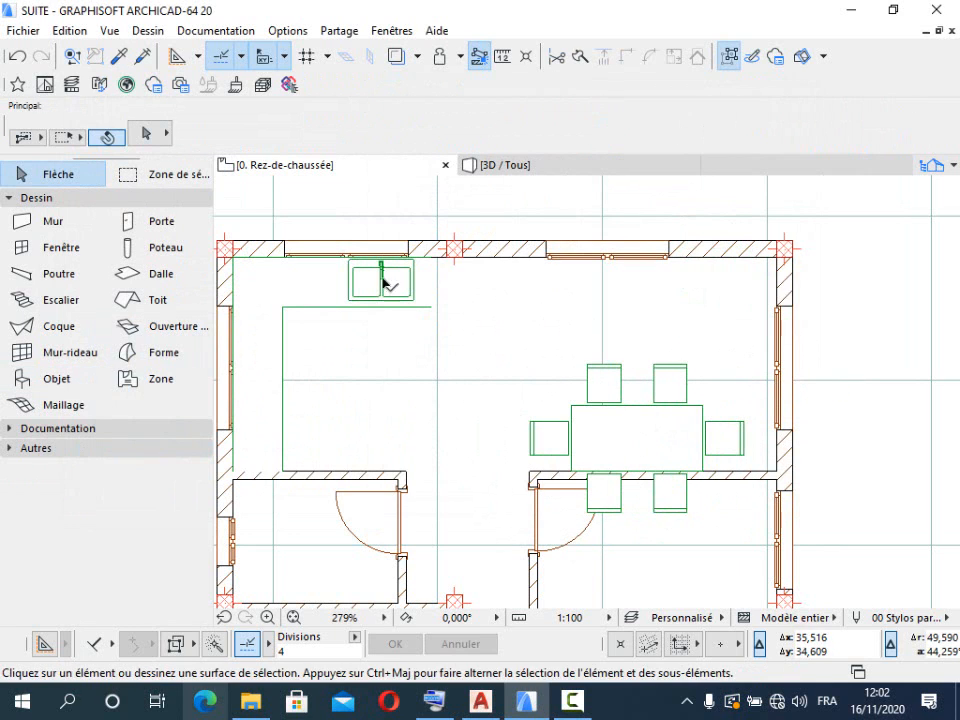
Step: Move the dining set straight up by translation from its centre, clear of the partition wall below, and deselect it
left_click(643, 394)
left_click(610, 413)
left_click(610, 413)
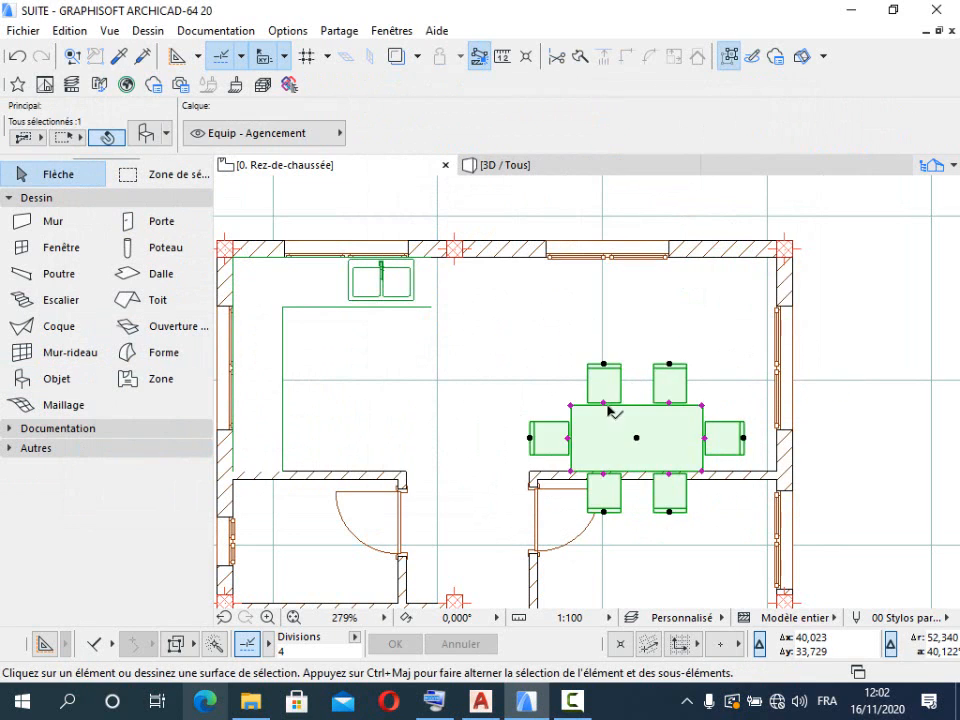
right_click(537, 351)
mouse_move(590, 432)
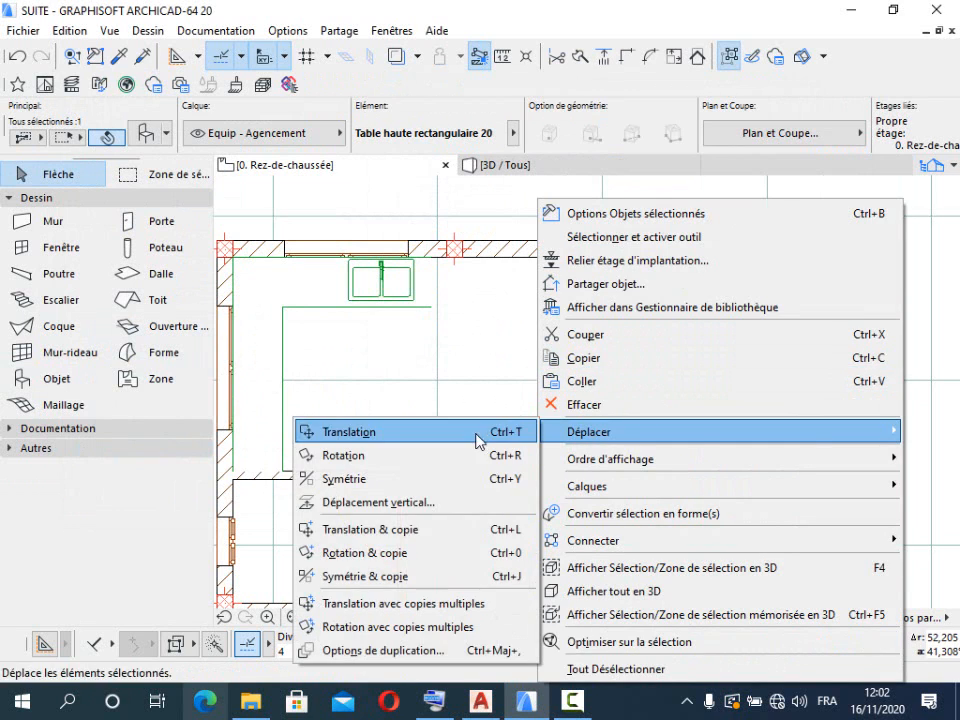
left_click(480, 433)
left_click(636, 436)
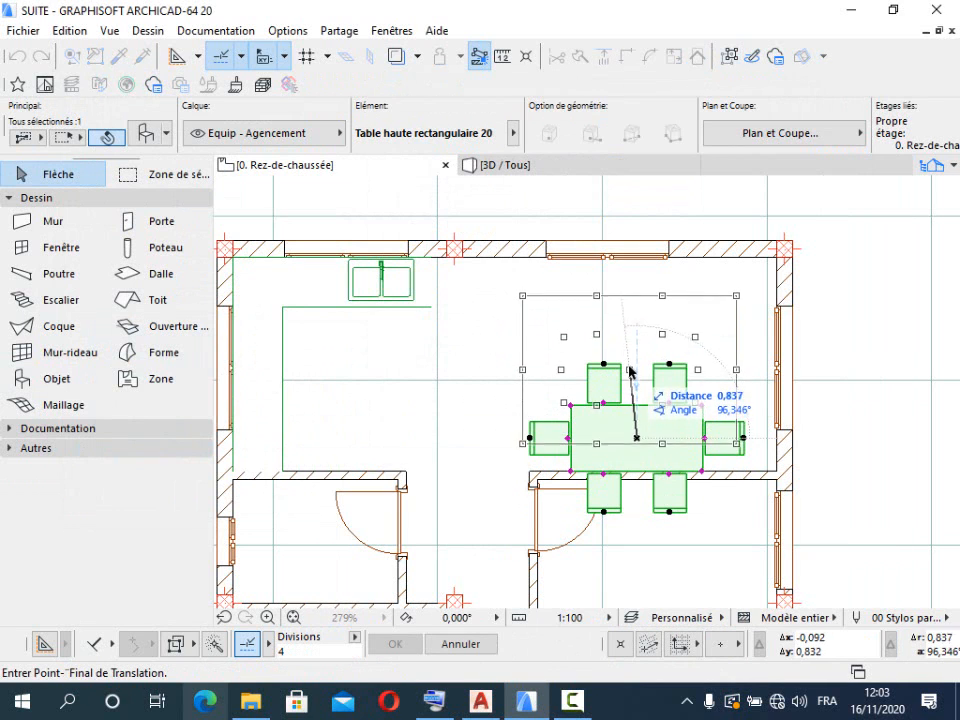
left_click(636, 351)
left_click(866, 409)
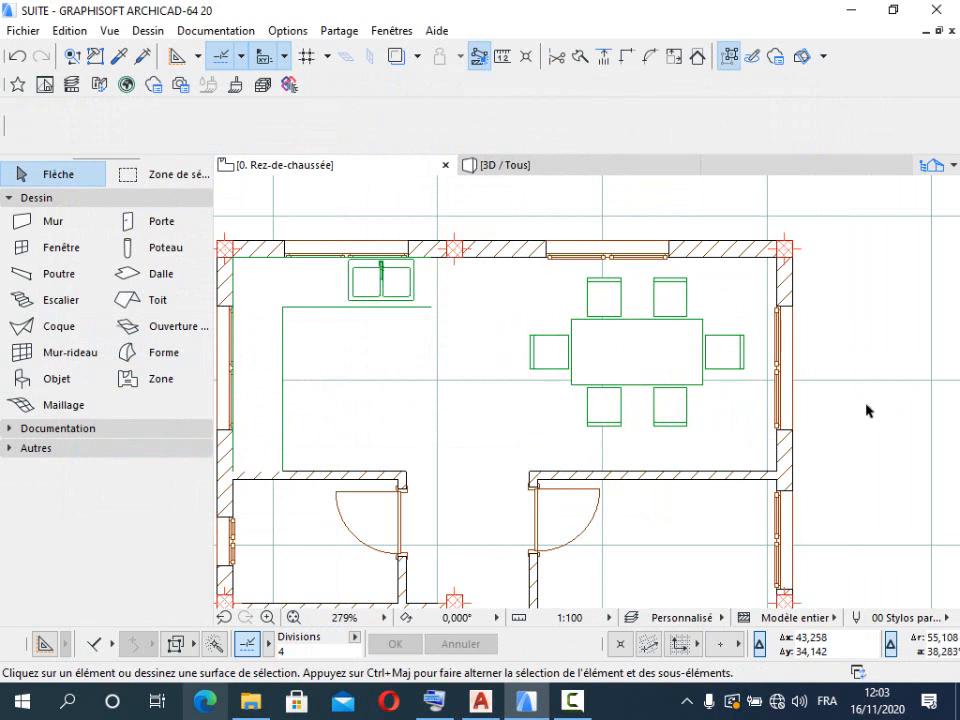
Step: Examine the whole ground-floor plan with the kitchen, dining set, stair and remaining rooms
scroll(632, 441, "down", 2)
scroll(707, 360, "down", 4)
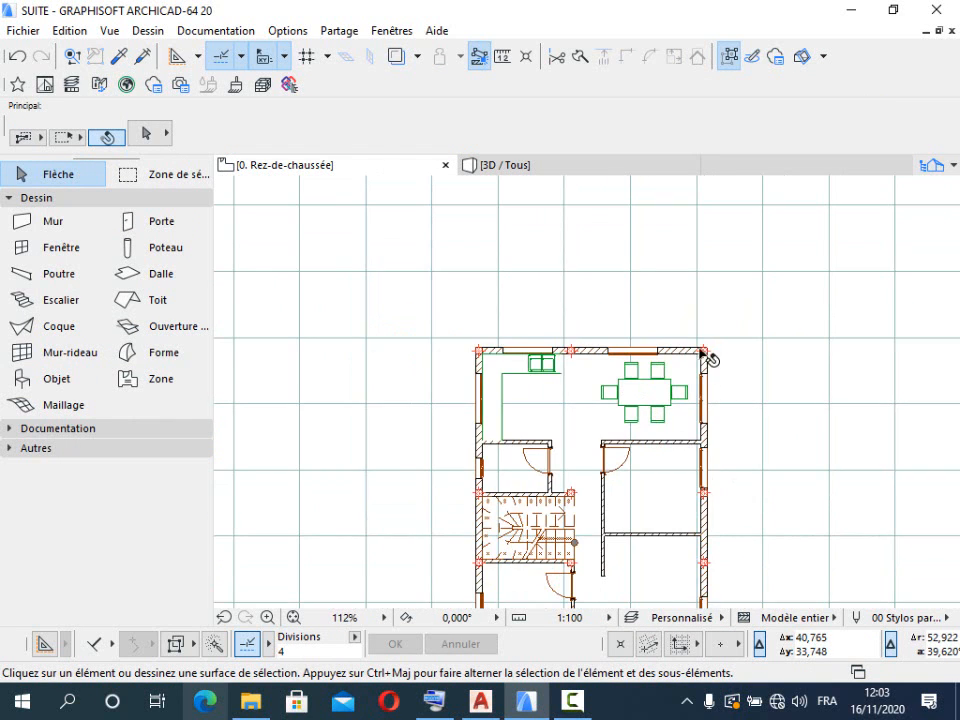
scroll(733, 471, "up", 3)
scroll(462, 372, "down", 1)
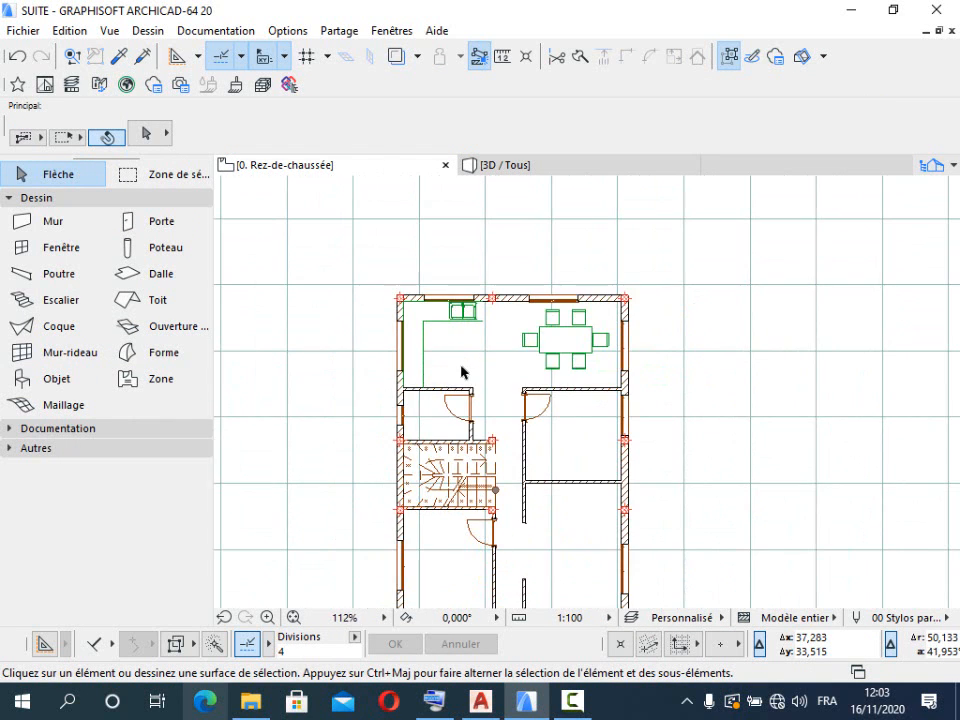
scroll(462, 372, "down", 1)
scroll(642, 466, "up", 1)
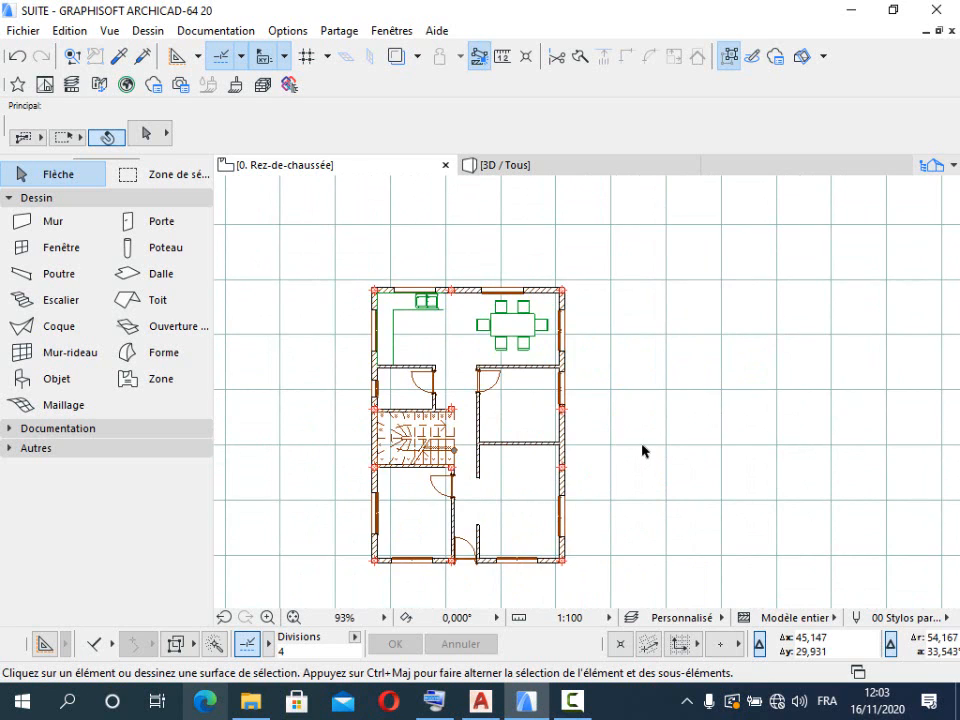
scroll(642, 450, "up", 1)
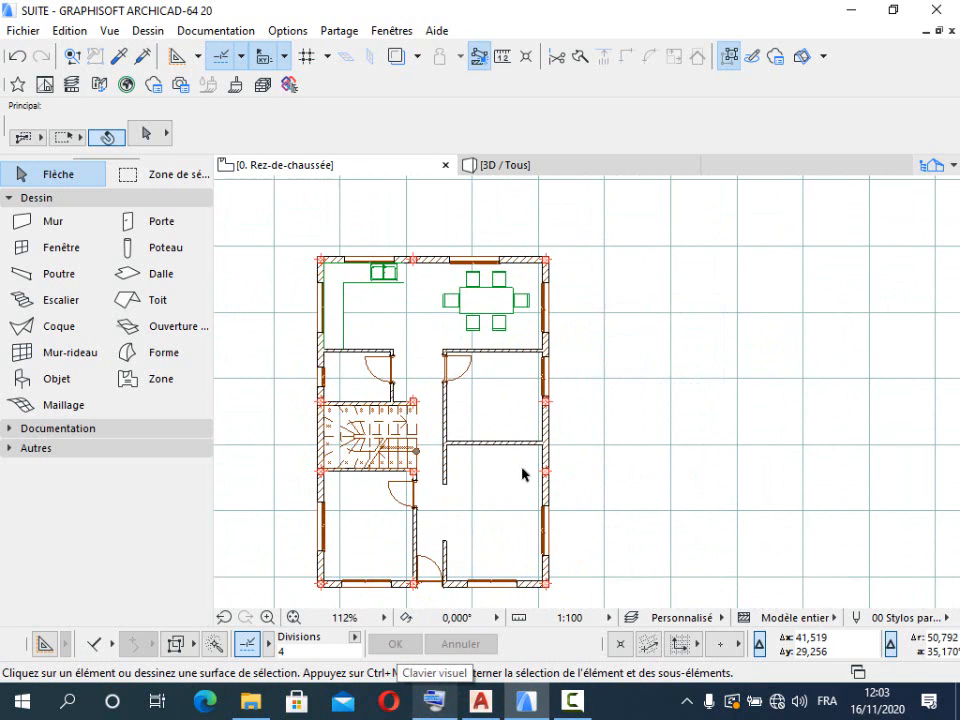
scroll(524, 422, "up", 1)
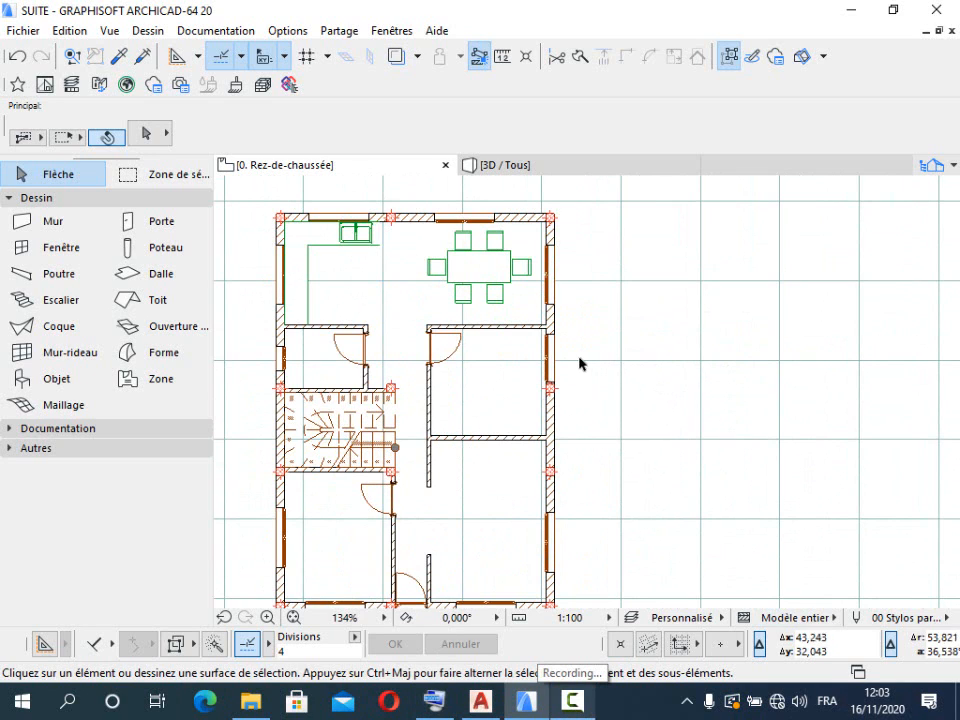
scroll(577, 340, "down", 1)
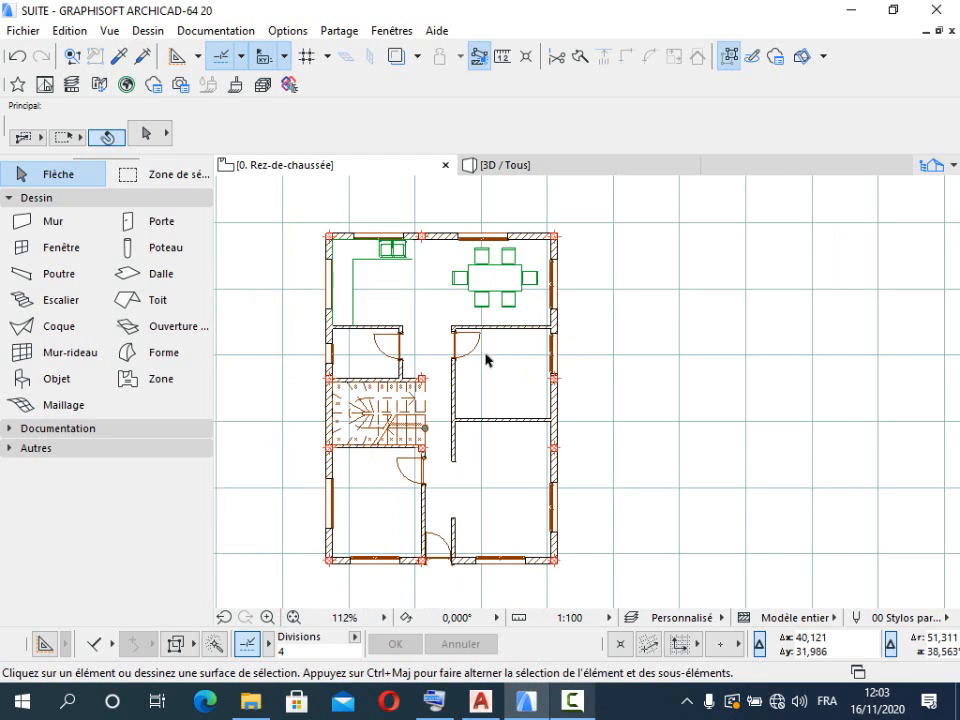
Step: Activate the Cotation tool for dimensioning the right exterior wall from its upper outer corner
left_click(44, 432)
left_click(58, 452)
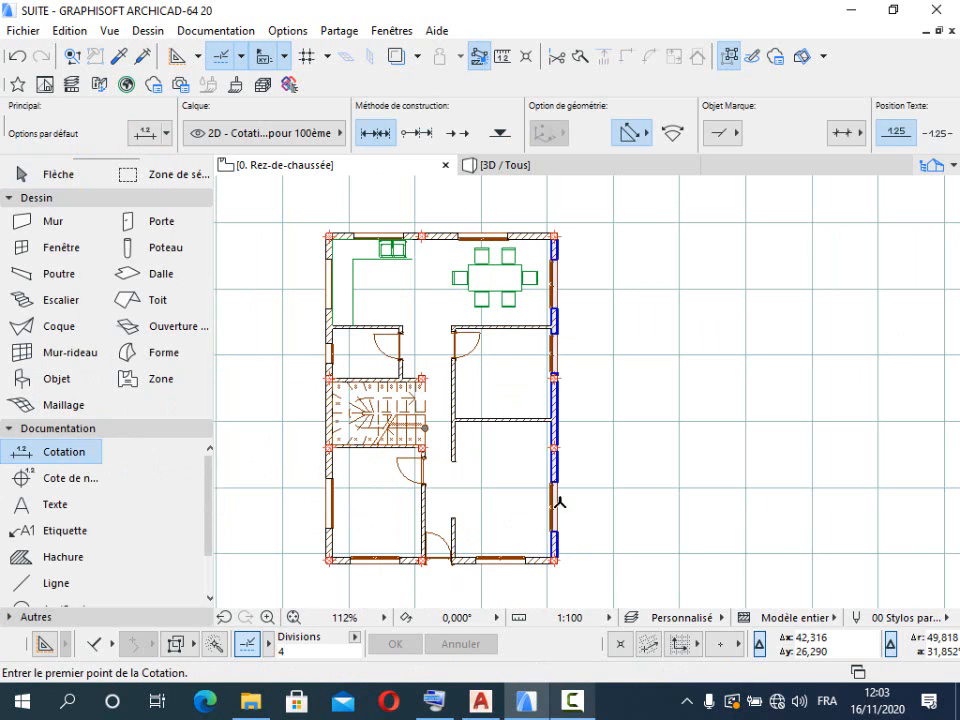
scroll(555, 235, "up", 4)
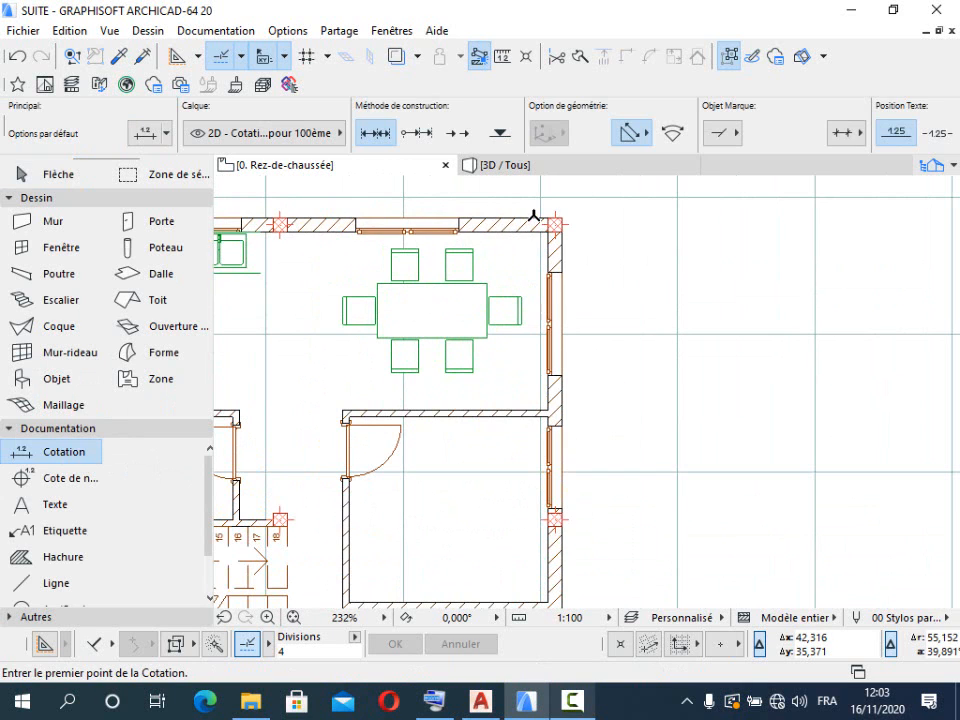
scroll(555, 215, "down", 2)
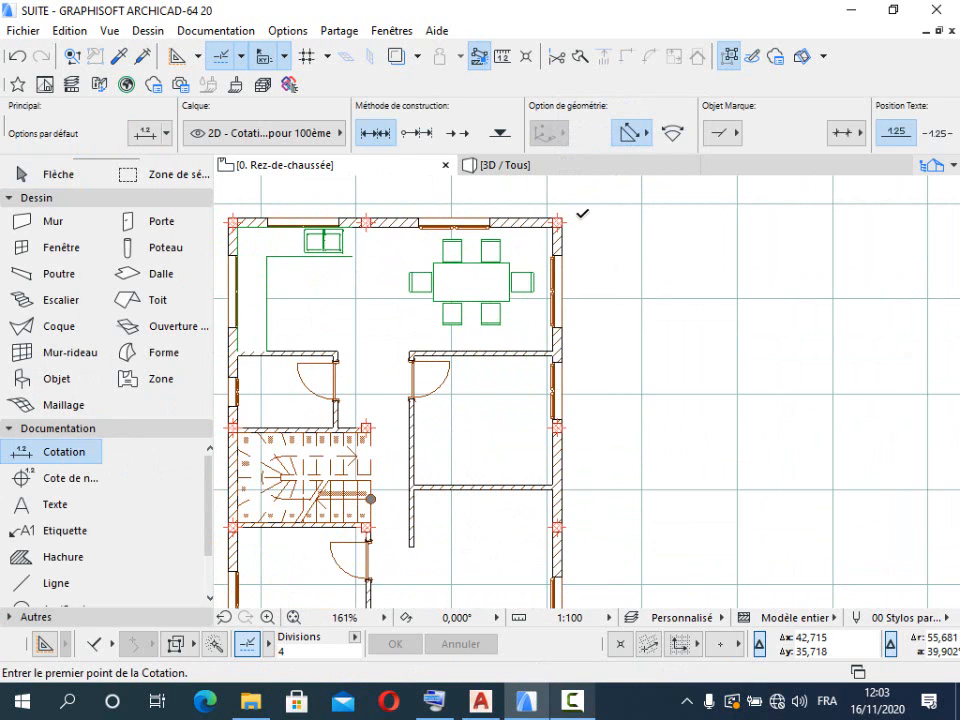
scroll(581, 213, "down", 1)
scroll(580, 216, "up", 1)
scroll(580, 216, "up", 2)
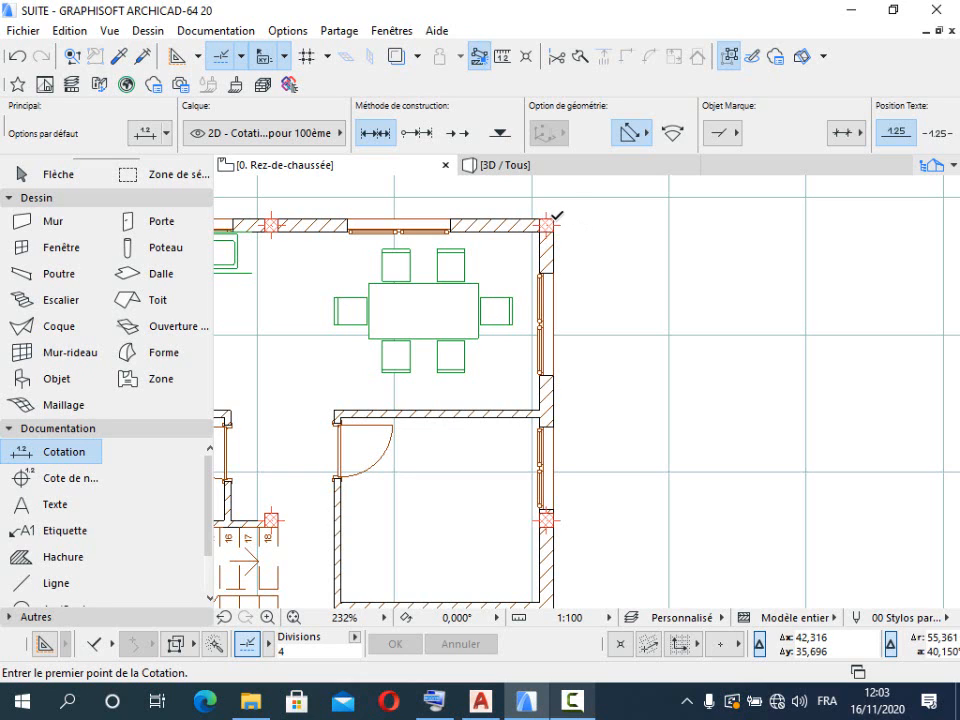
left_click(552, 219)
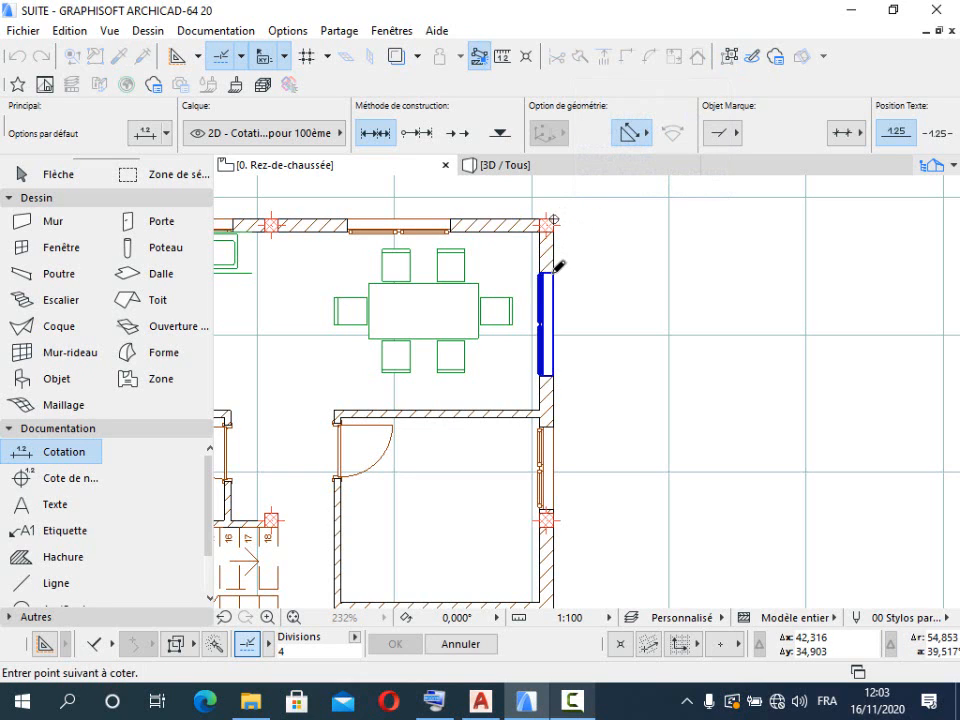
left_click(554, 271)
scroll(514, 336, "down", 2)
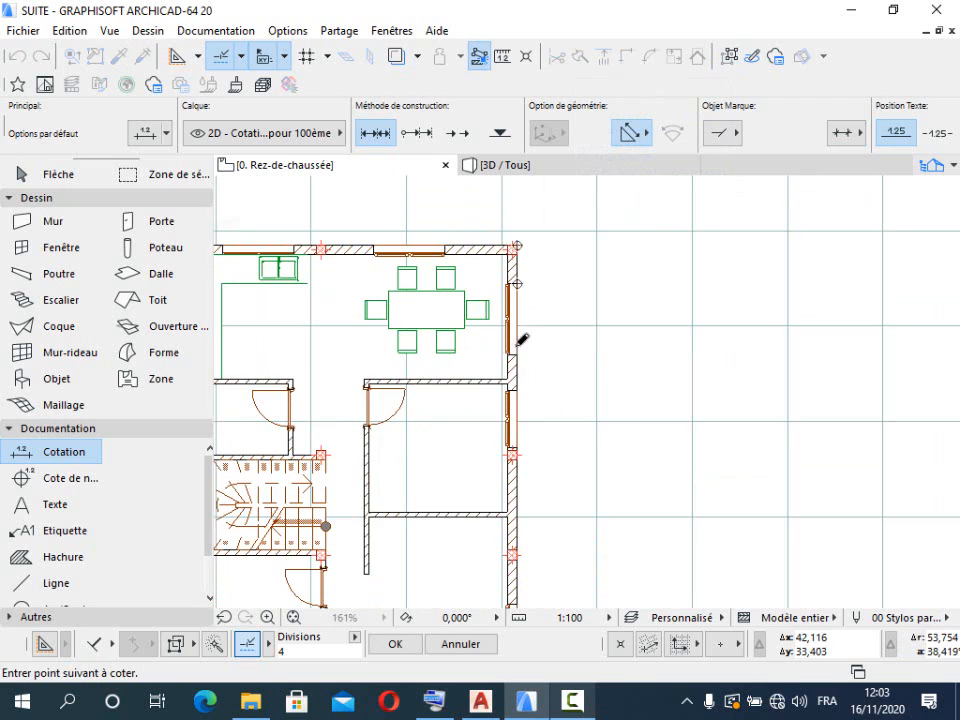
scroll(529, 332, "up", 2)
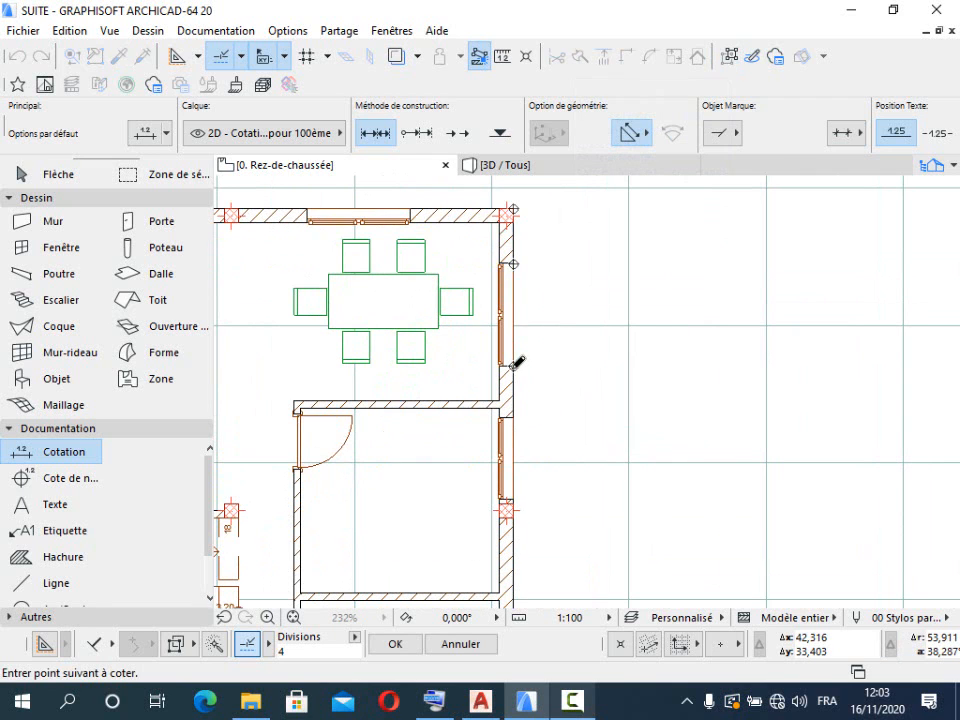
scroll(512, 358, "down", 2)
scroll(515, 360, "up", 1)
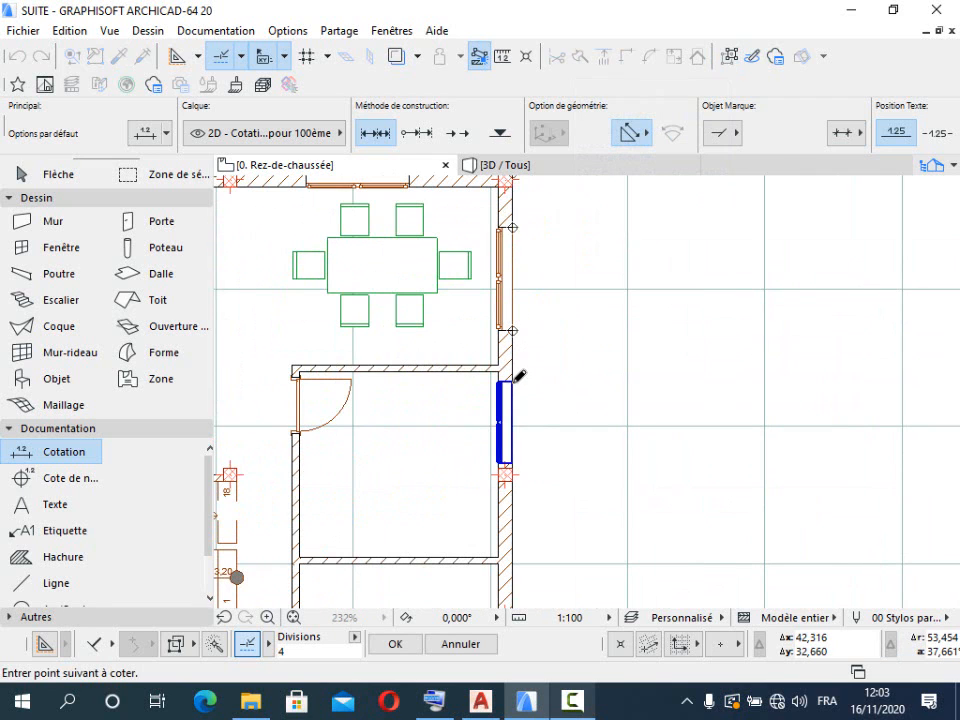
scroll(508, 320, "down", 2)
scroll(506, 313, "up", 4)
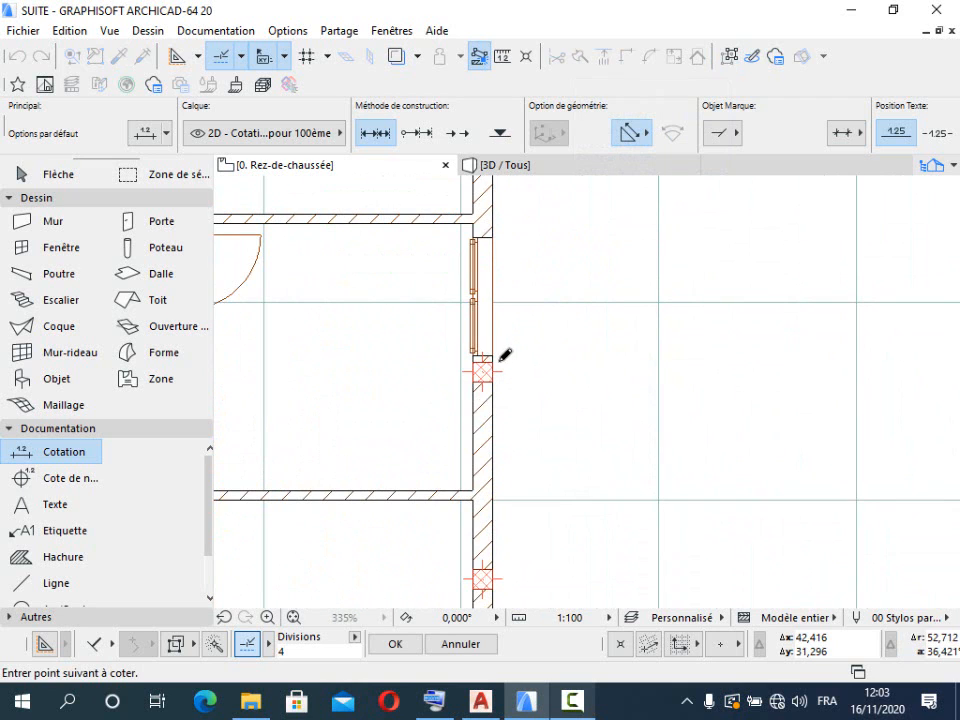
scroll(506, 310, "down", 2)
scroll(510, 298, "up", 3)
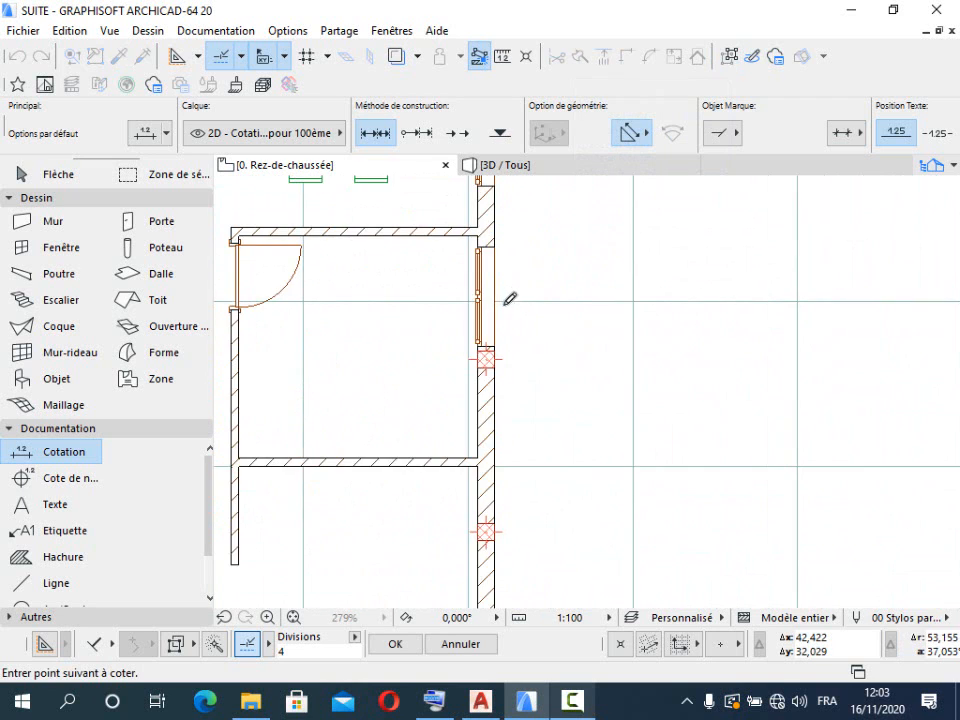
key("Escape")
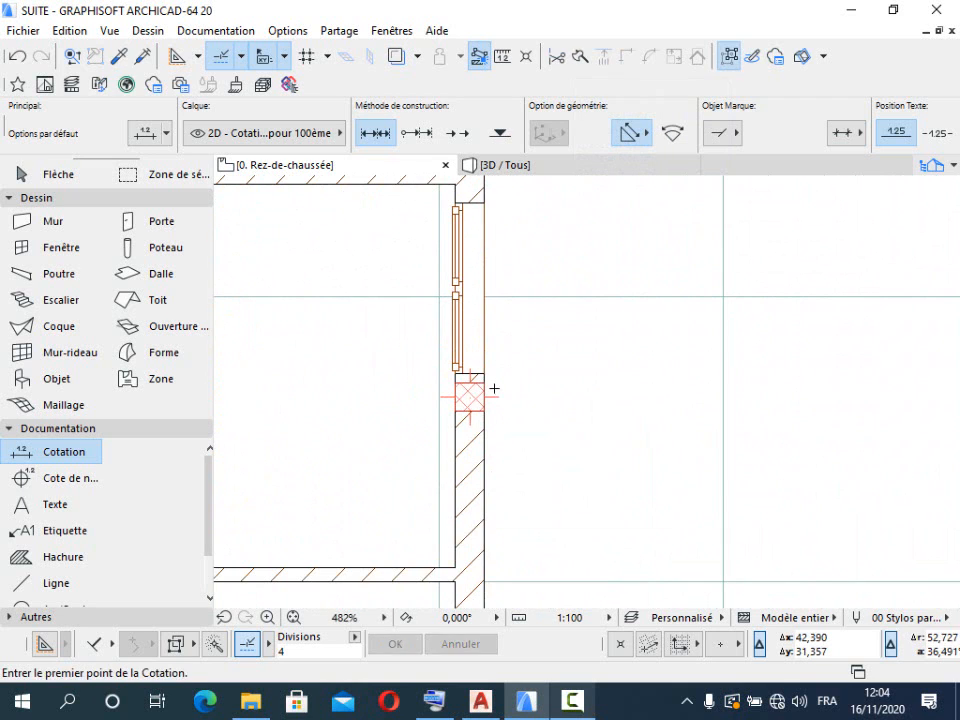
Step: Start a dimension chain at the right exterior wall's upper outer corner, through both dining window edges and the next window's upper edge
scroll(495, 388, "down", 4)
scroll(492, 258, "up", 4)
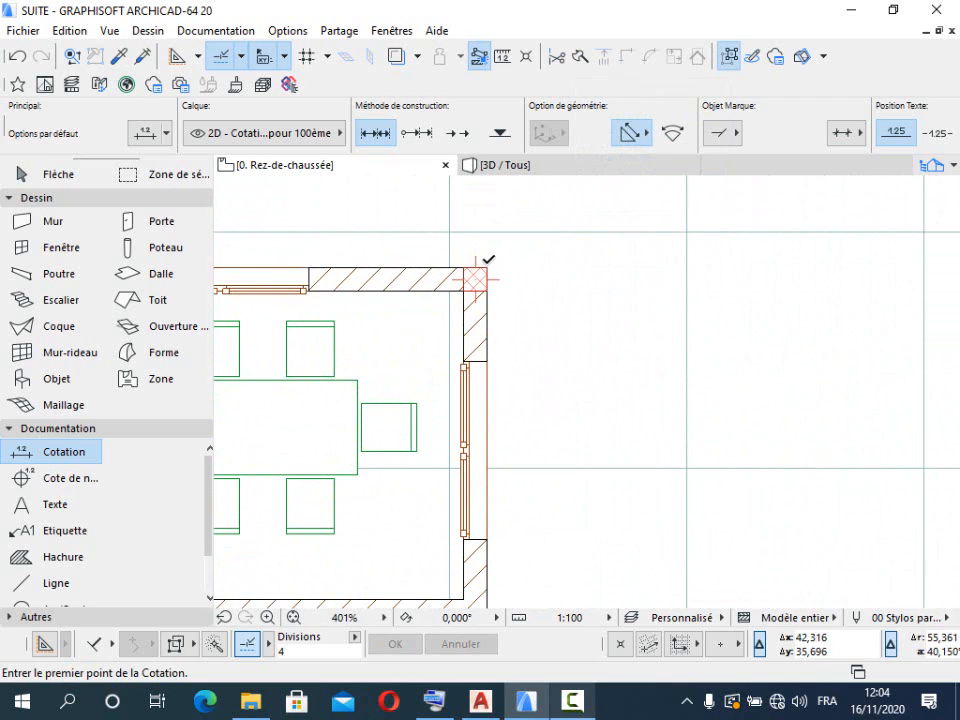
scroll(488, 262, "down", 1)
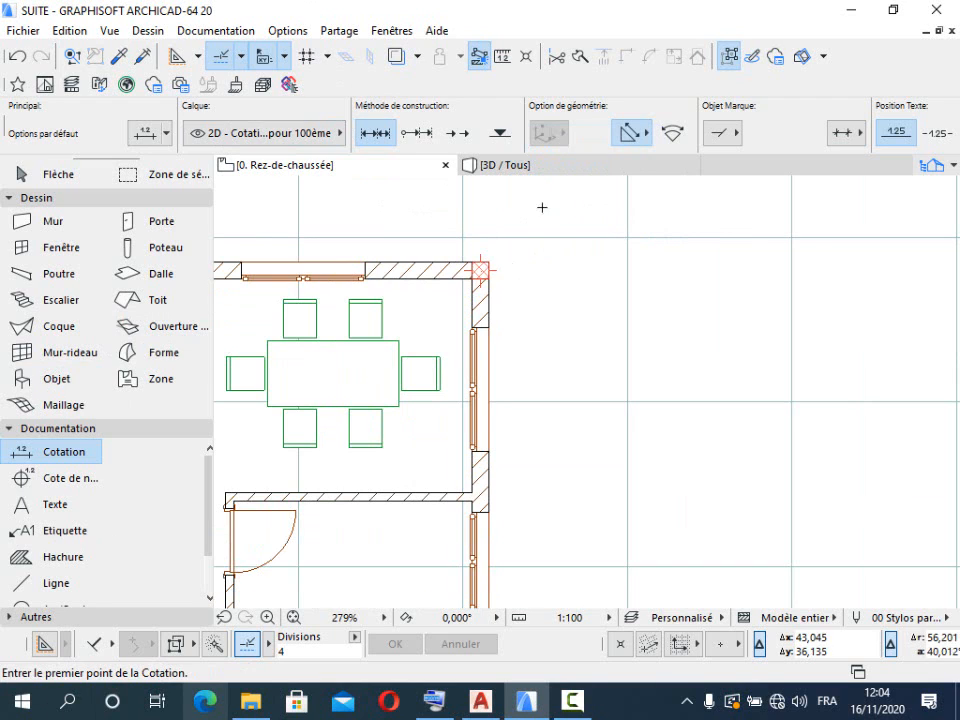
scroll(542, 253, "down", 1)
scroll(540, 246, "down", 1)
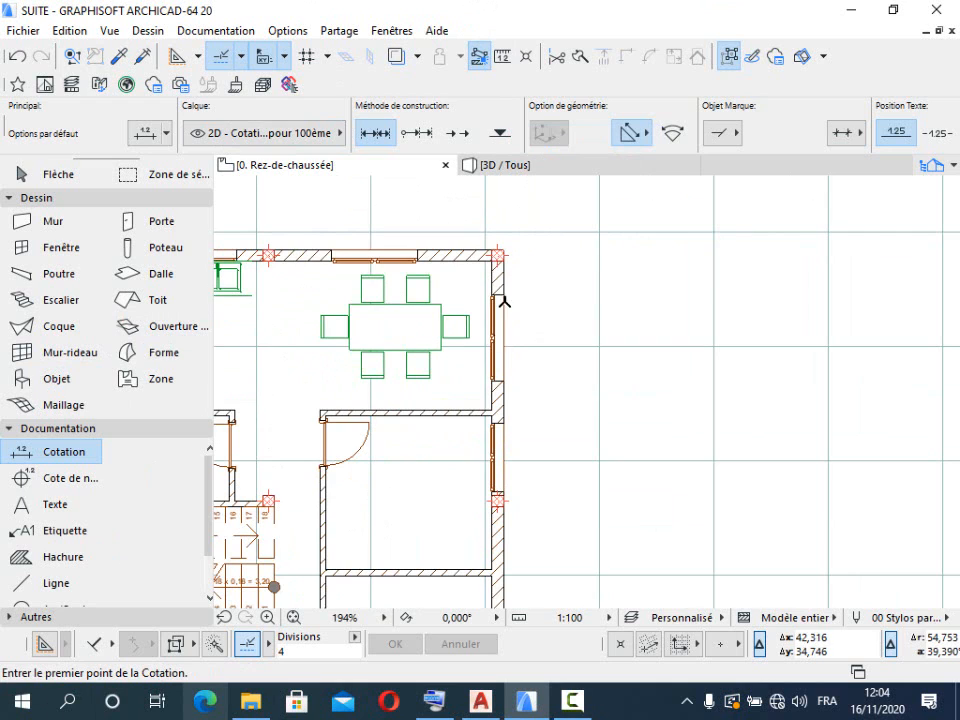
scroll(500, 250, "up", 4)
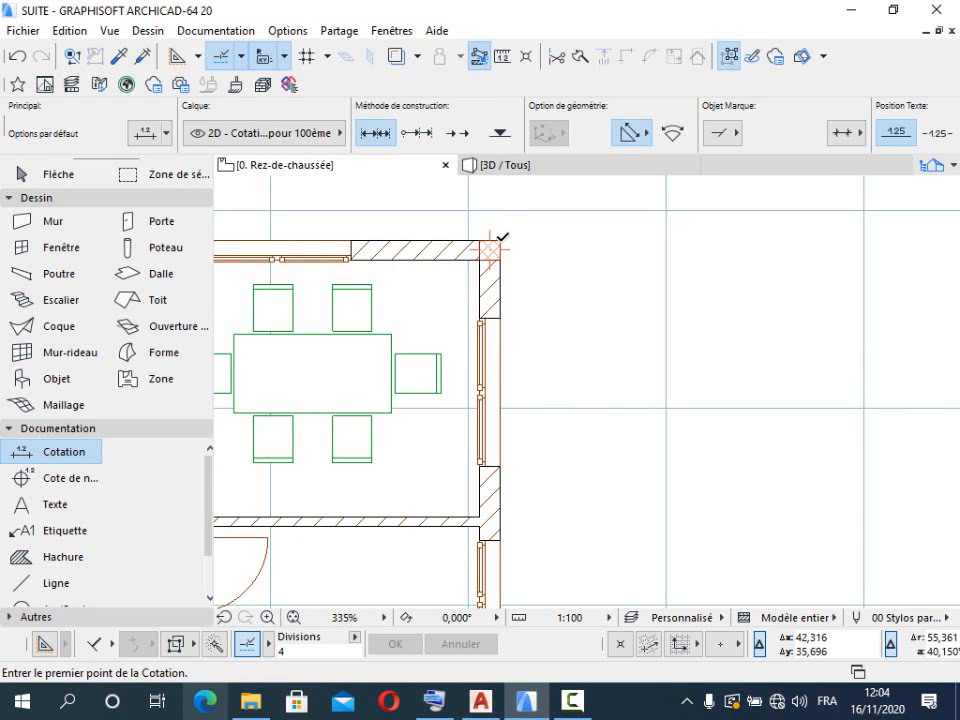
left_click(500, 241)
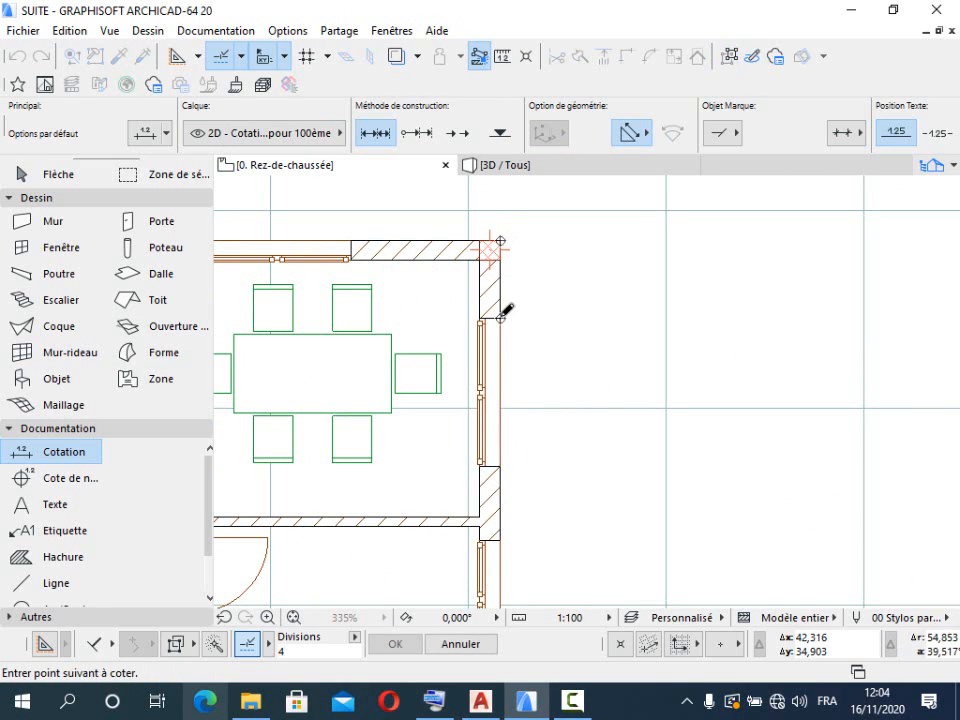
scroll(505, 305, "down", 2)
scroll(510, 360, "up", 4)
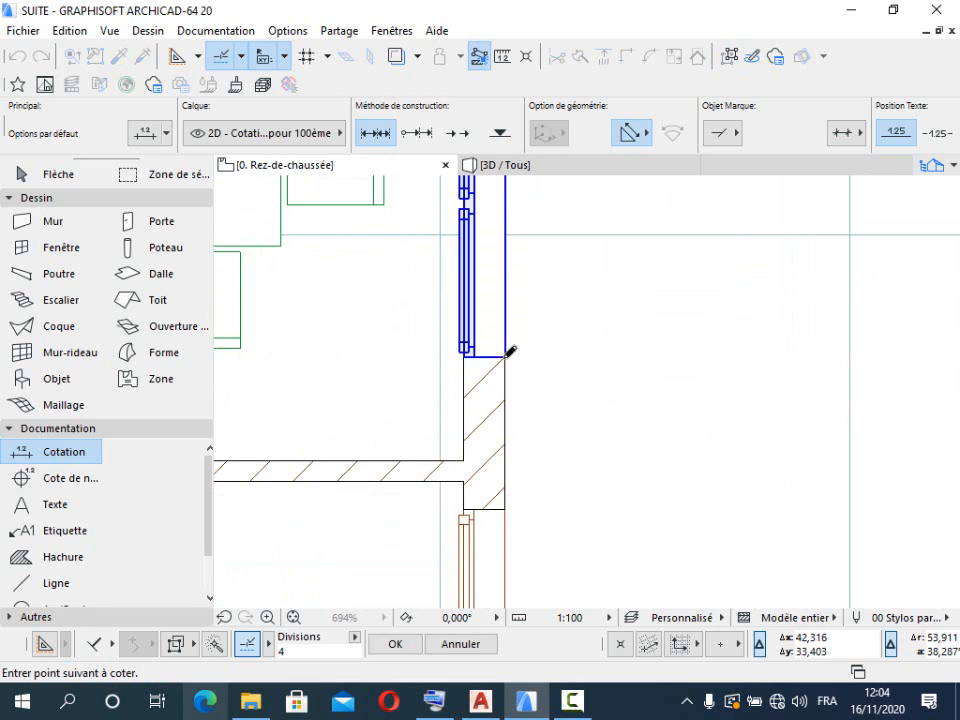
scroll(514, 350, "down", 5)
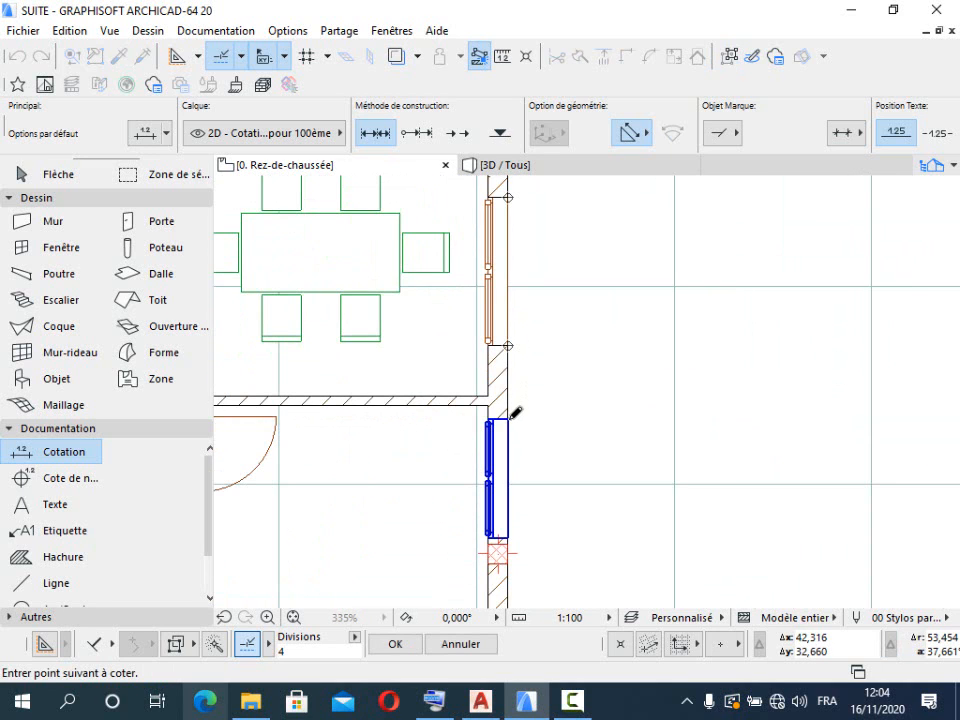
scroll(497, 300, "down", 4)
scroll(499, 392, "up", 3)
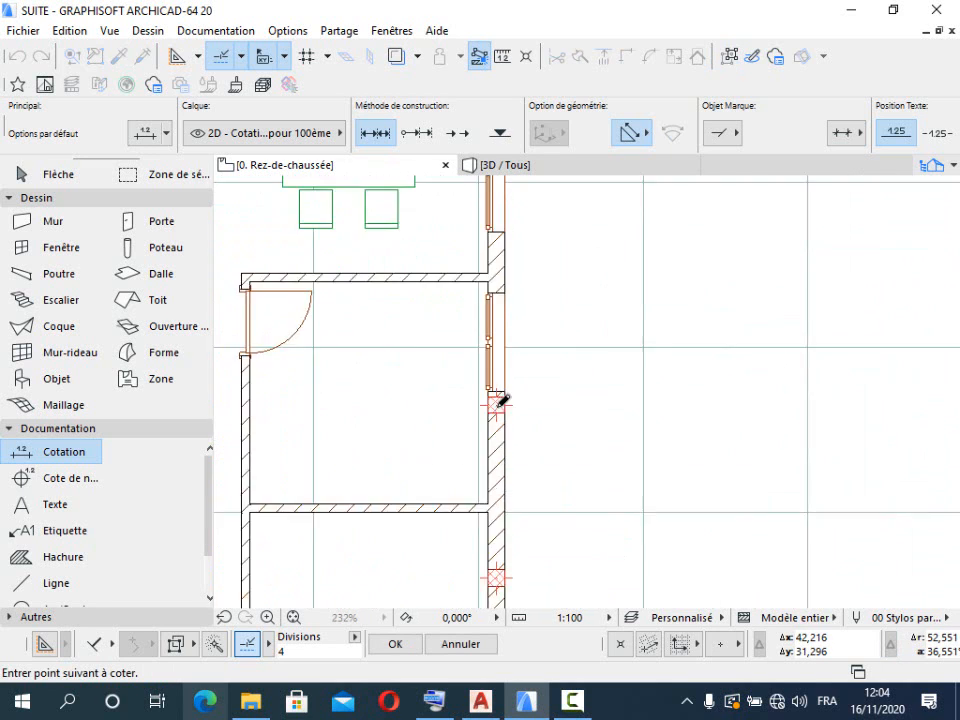
Step: Continue the dimension chain through the second window's lower edge, both edges of the lowest window and the wall's lower outer corner
scroll(501, 401, "up", 4)
scroll(510, 315, "down", 3)
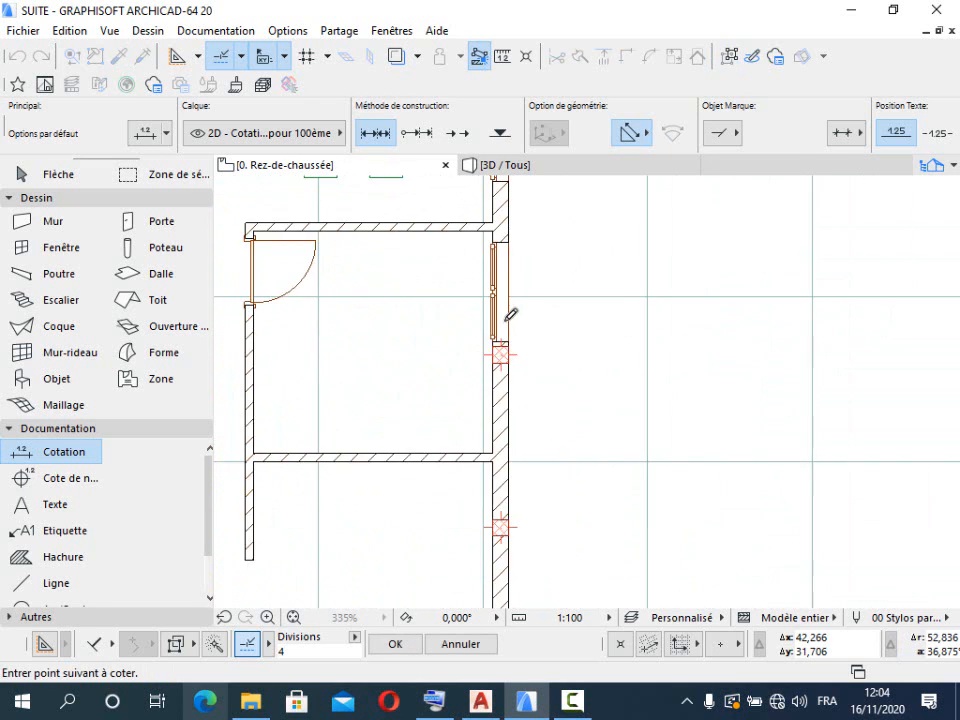
scroll(510, 315, "down", 2)
scroll(516, 380, "down", 3)
scroll(514, 440, "up", 6)
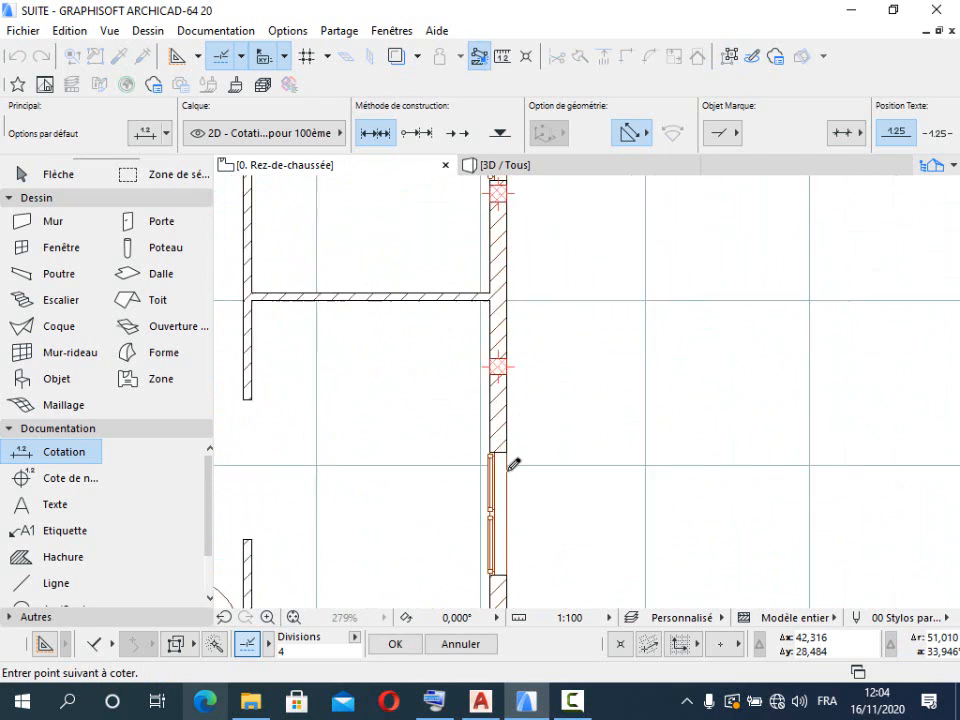
scroll(523, 370, "down", 3)
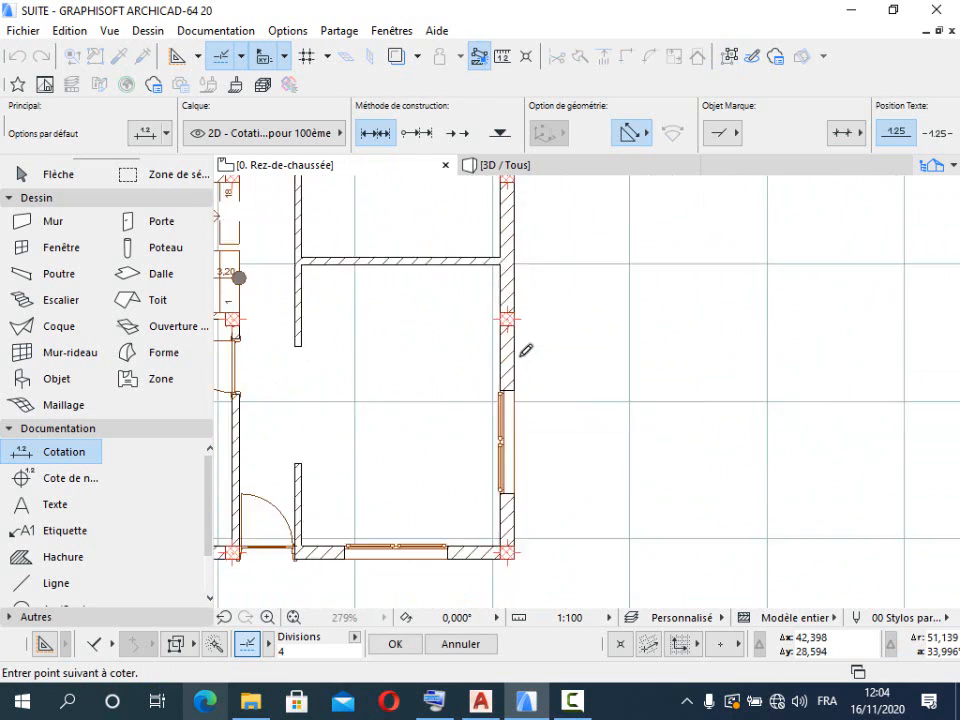
scroll(514, 467, "up", 3)
left_click(523, 395)
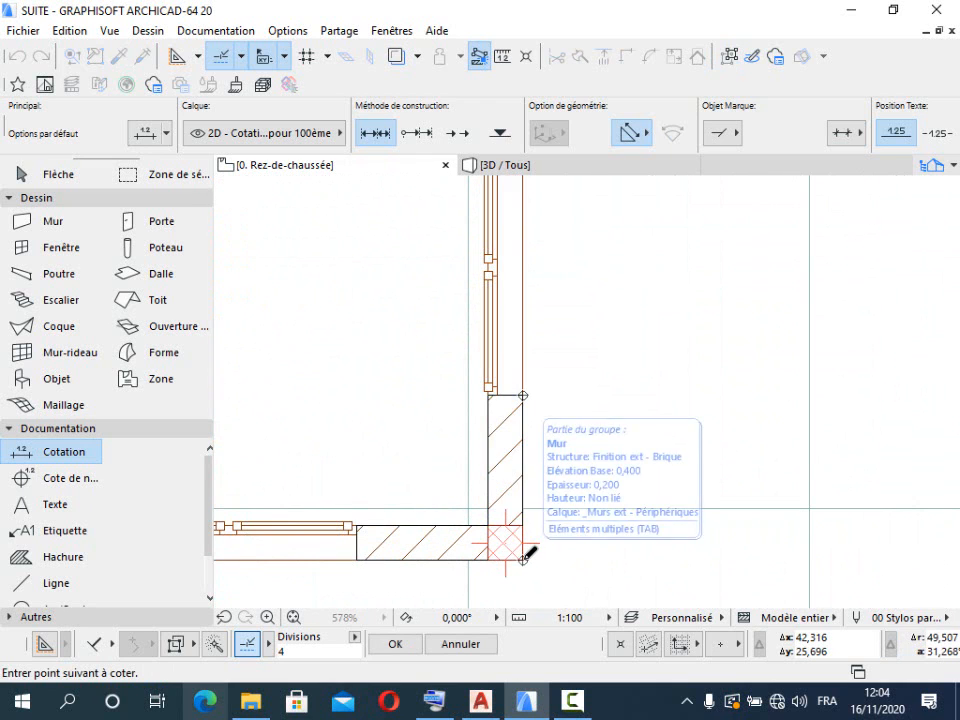
scroll(528, 553, "down", 3)
scroll(530, 550, "down", 2)
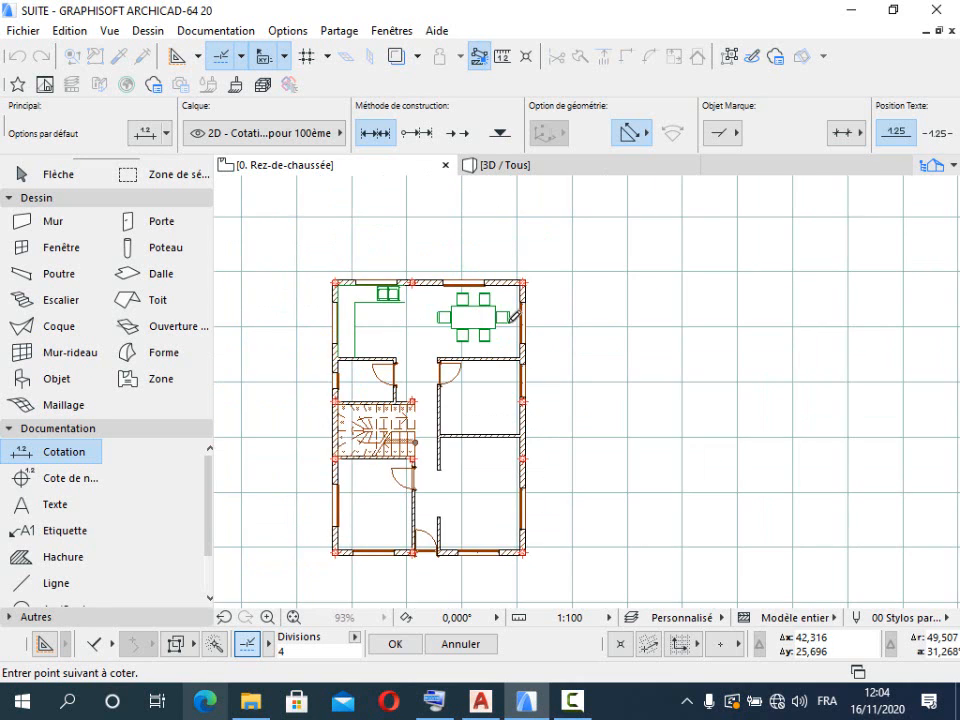
Step: Finish the chain's points and place its dimension line just outside the right exterior wall
scroll(531, 270, "up", 4)
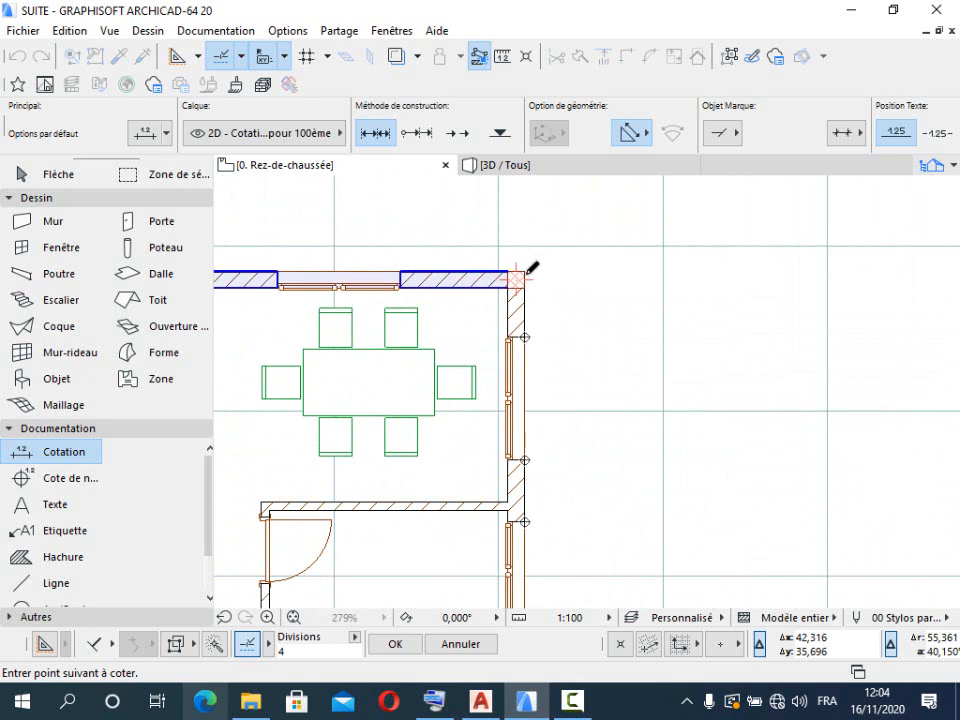
double_click(529, 267)
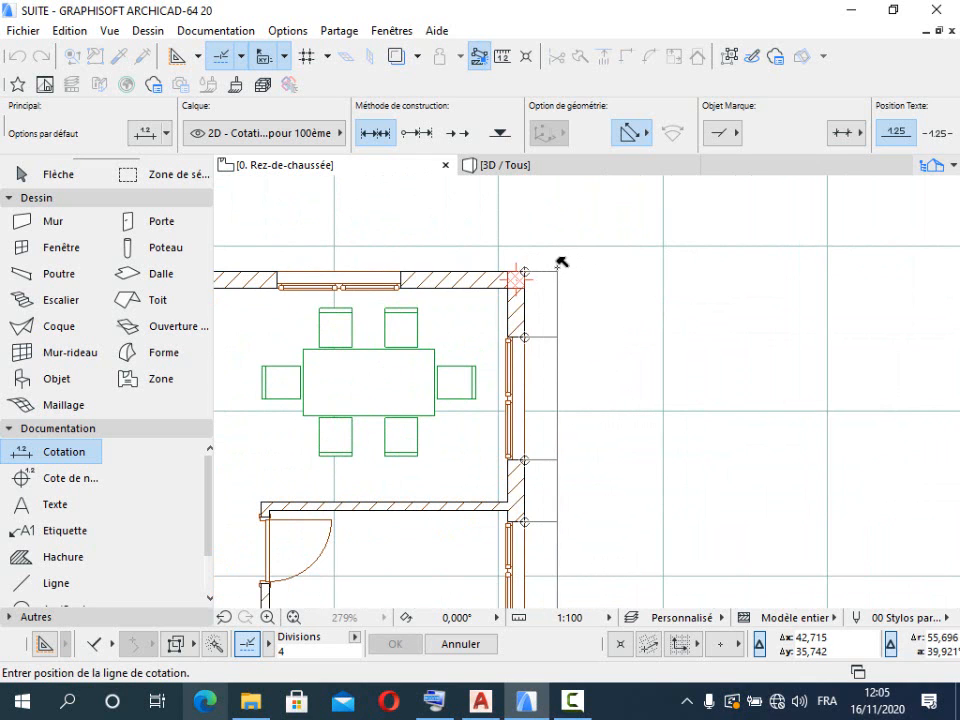
left_click(561, 261)
Step: Set the default dimension text height to 1,50 mm
scroll(561, 261, "down", 6)
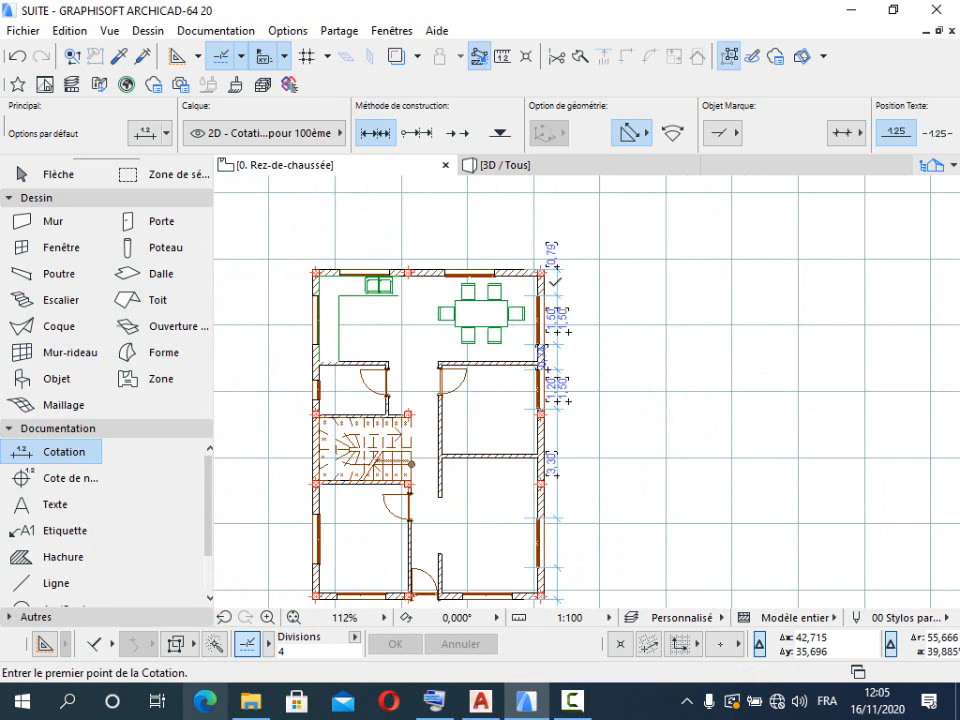
scroll(561, 503, "up", 2)
scroll(561, 503, "up", 4)
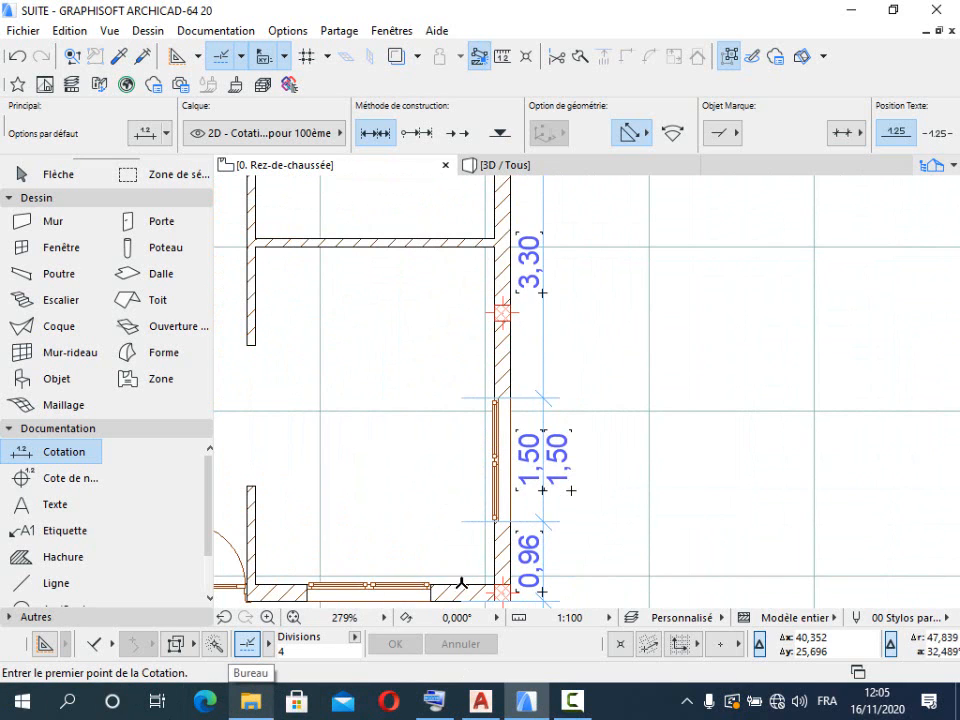
scroll(600, 430, "down", 4)
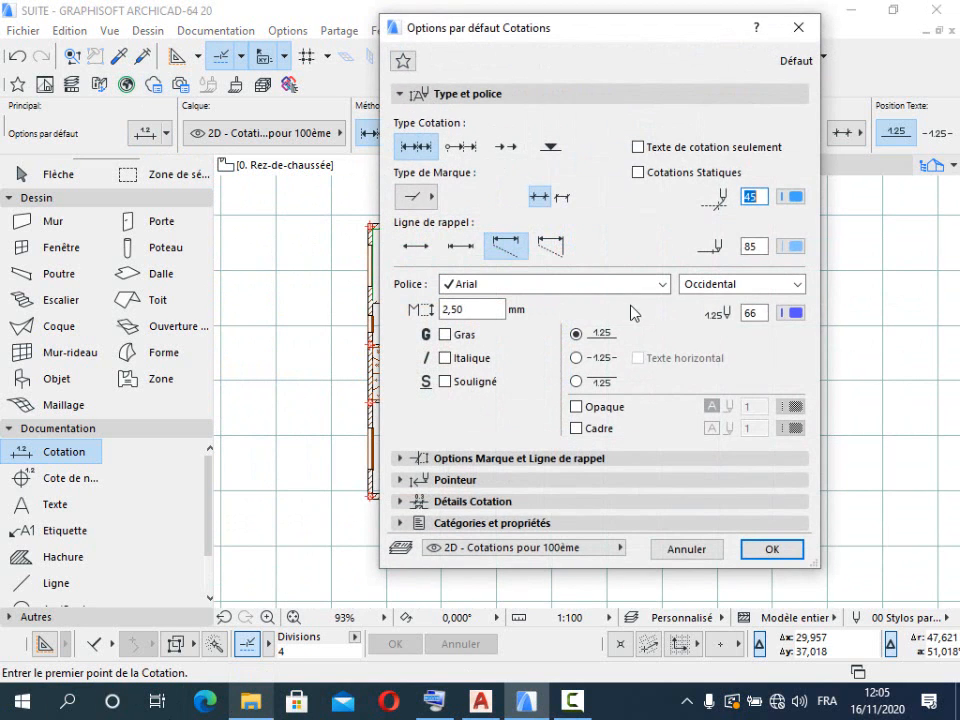
left_click_drag(594, 40, 547, 44)
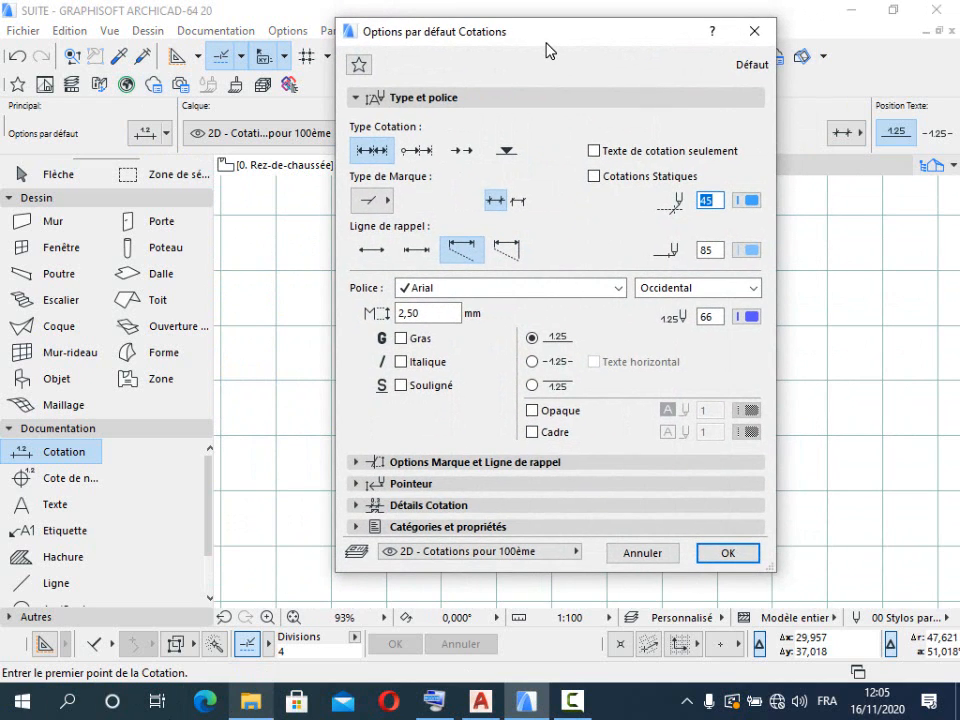
left_click(401, 314)
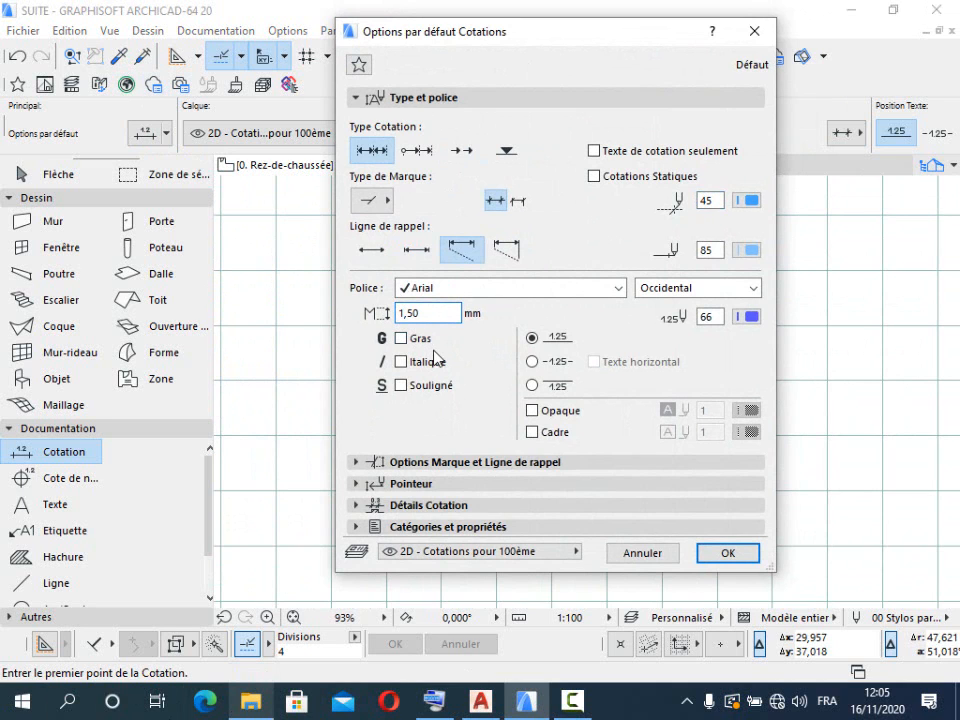
left_click(728, 553)
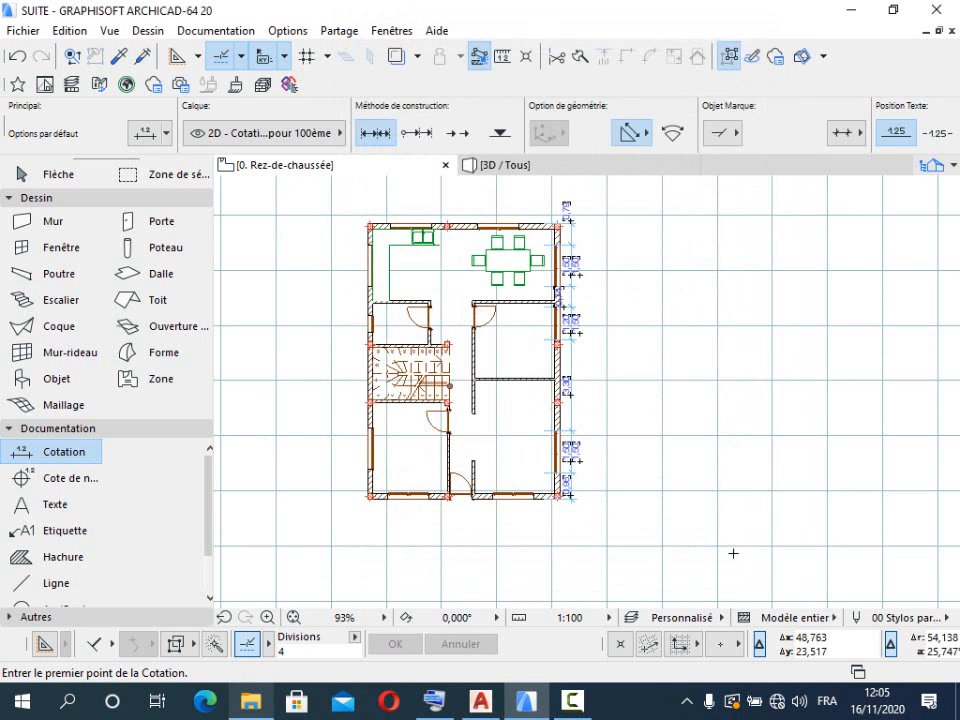
Step: Examine the overlapping dimension texts of the chain along the right exterior wall
scroll(578, 249, "up", 3)
scroll(582, 228, "up", 1)
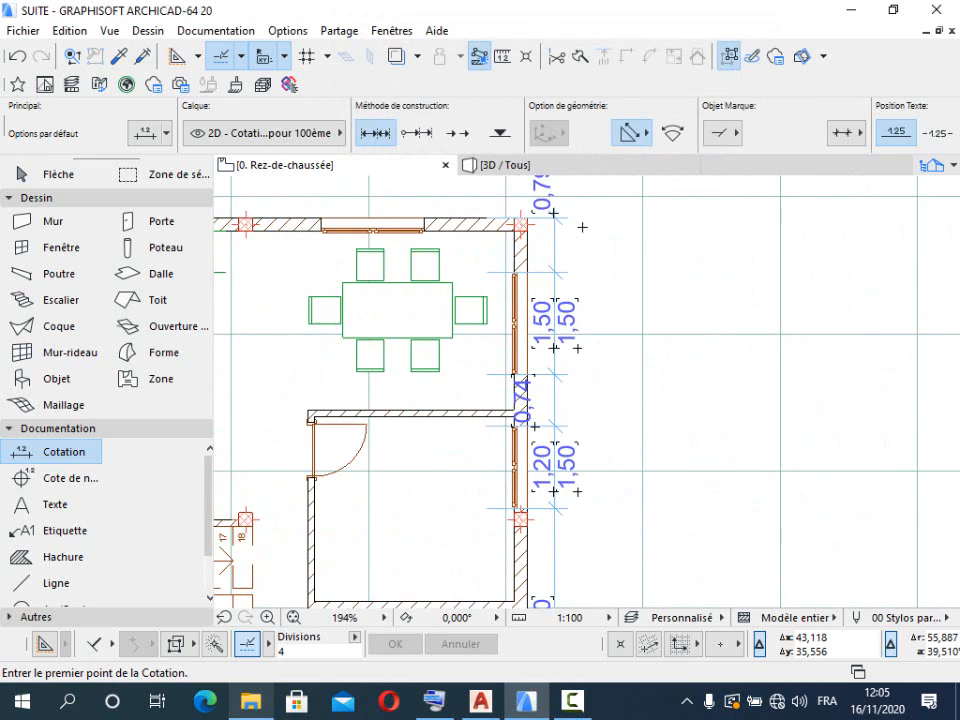
scroll(582, 227, "down", 4)
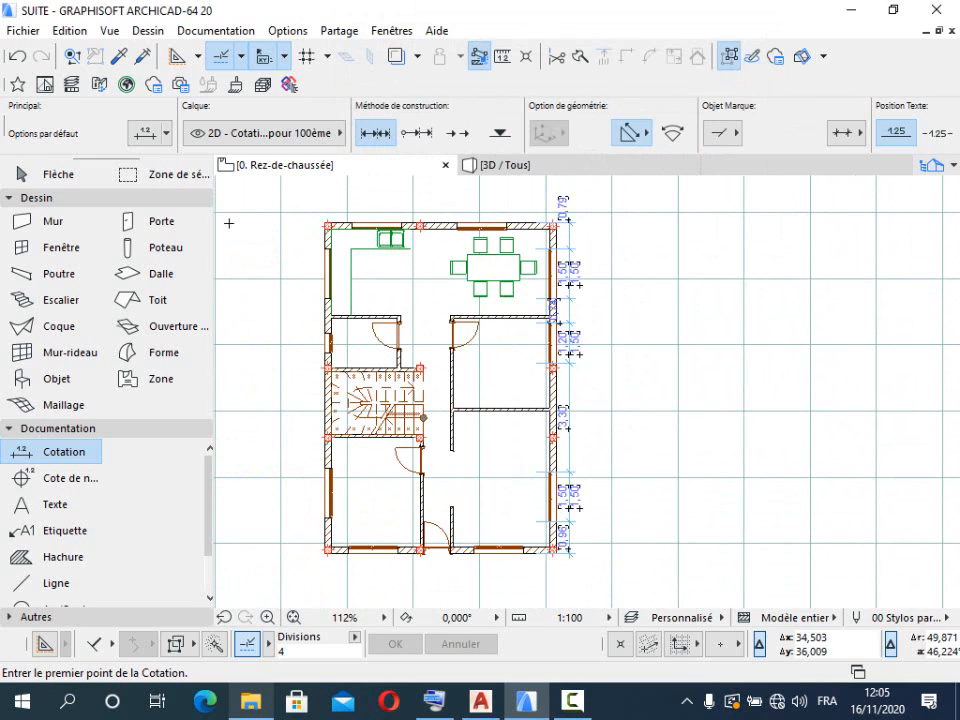
left_click(40, 176)
left_click_drag(631, 208, 603, 238)
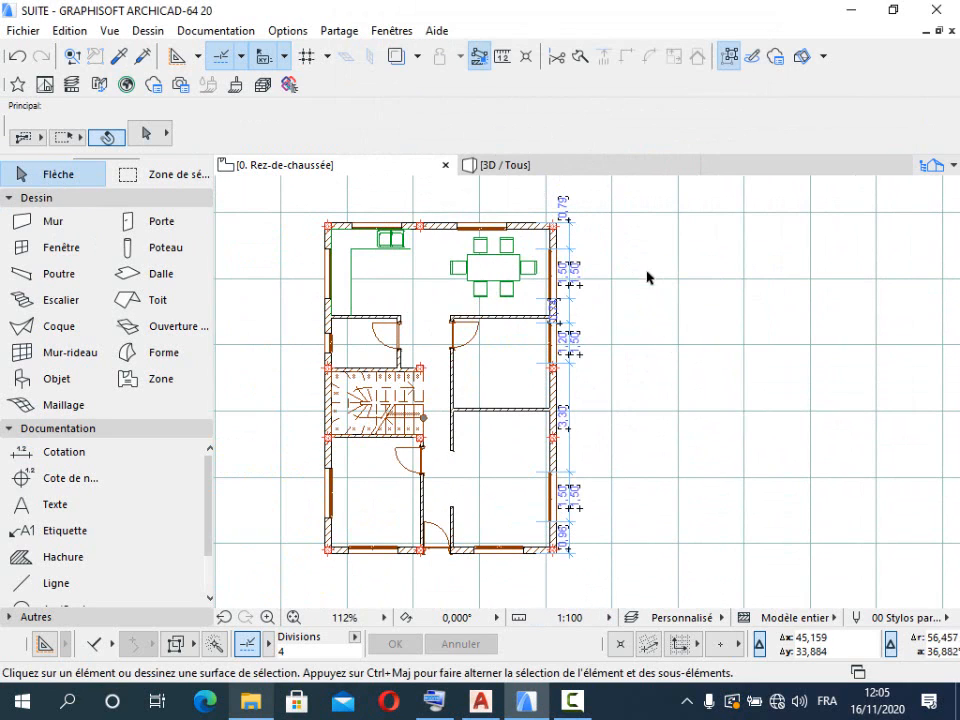
scroll(573, 205, "up", 4)
left_click(553, 208)
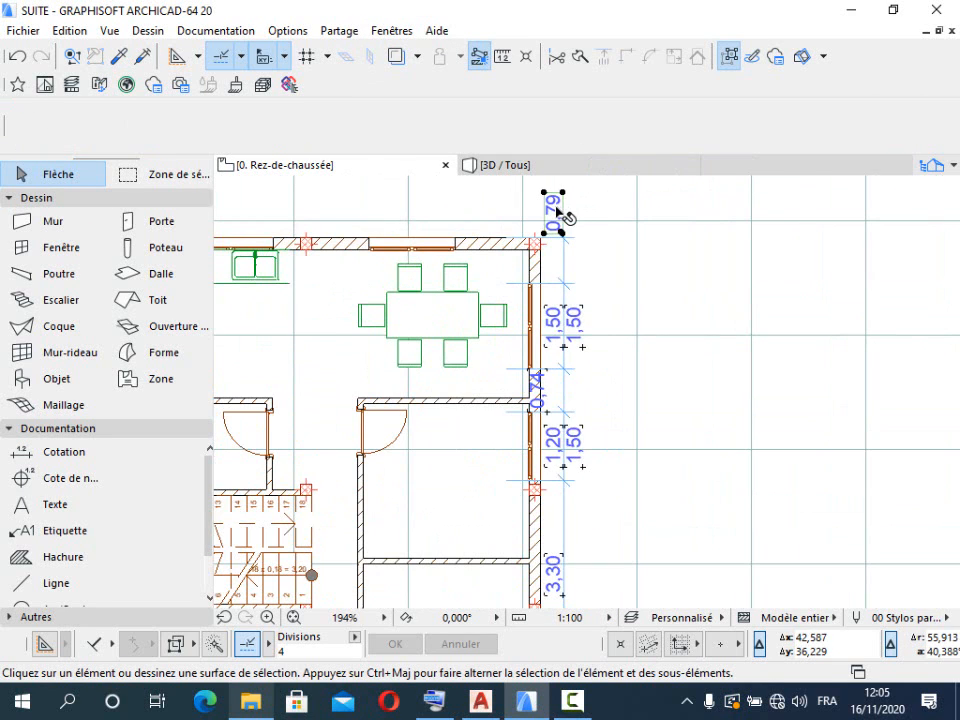
left_click(626, 236)
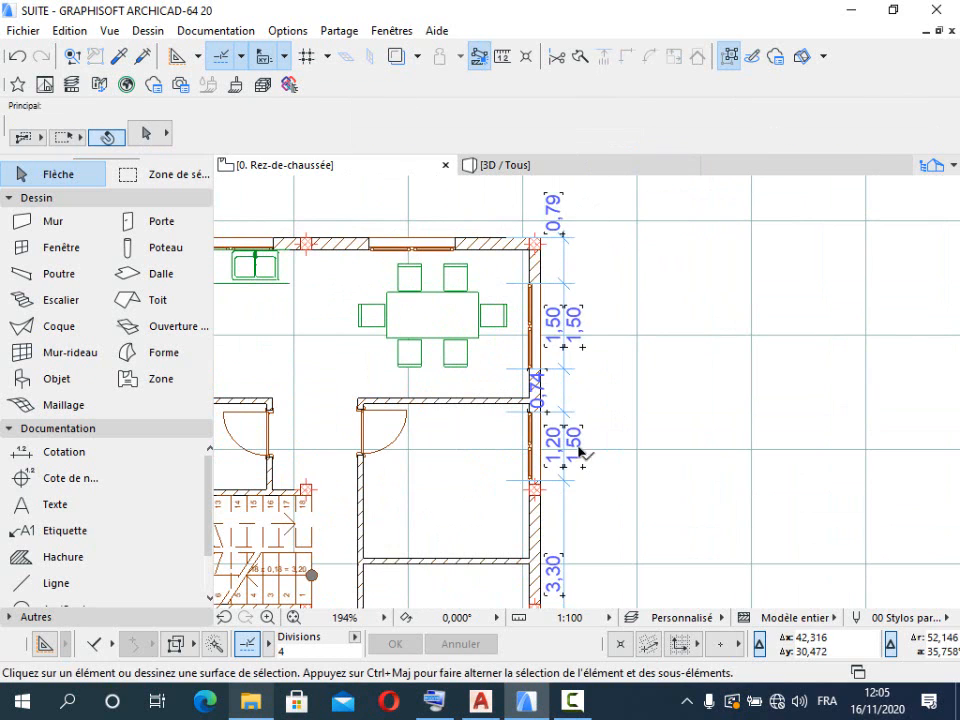
scroll(614, 318, "down", 4)
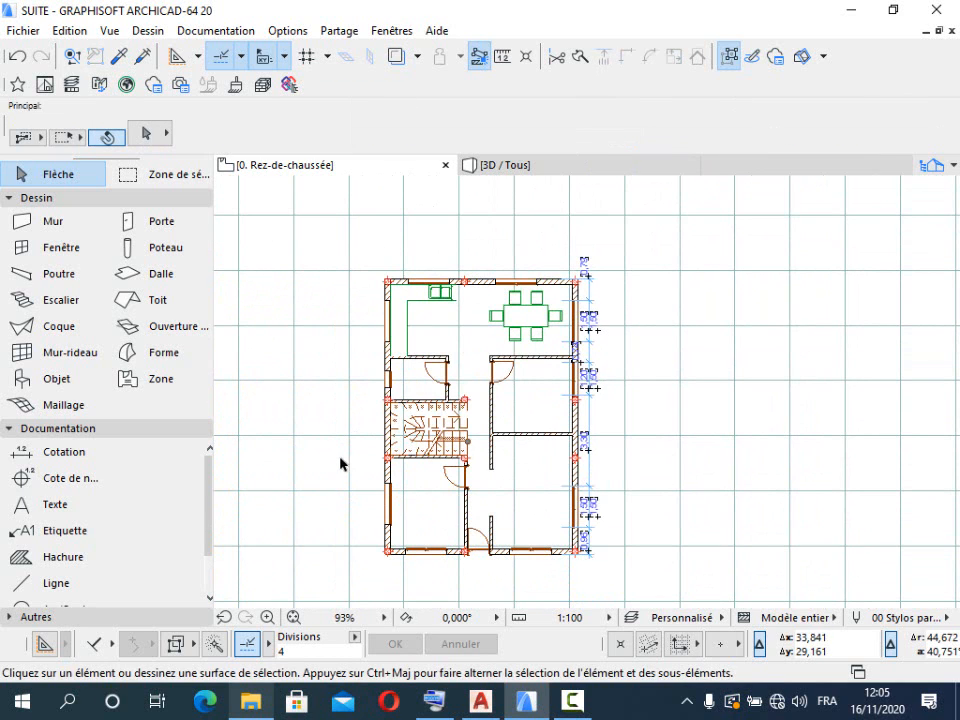
Step: Select all dimensions on the ground-floor plan and delete them
left_click(68, 452)
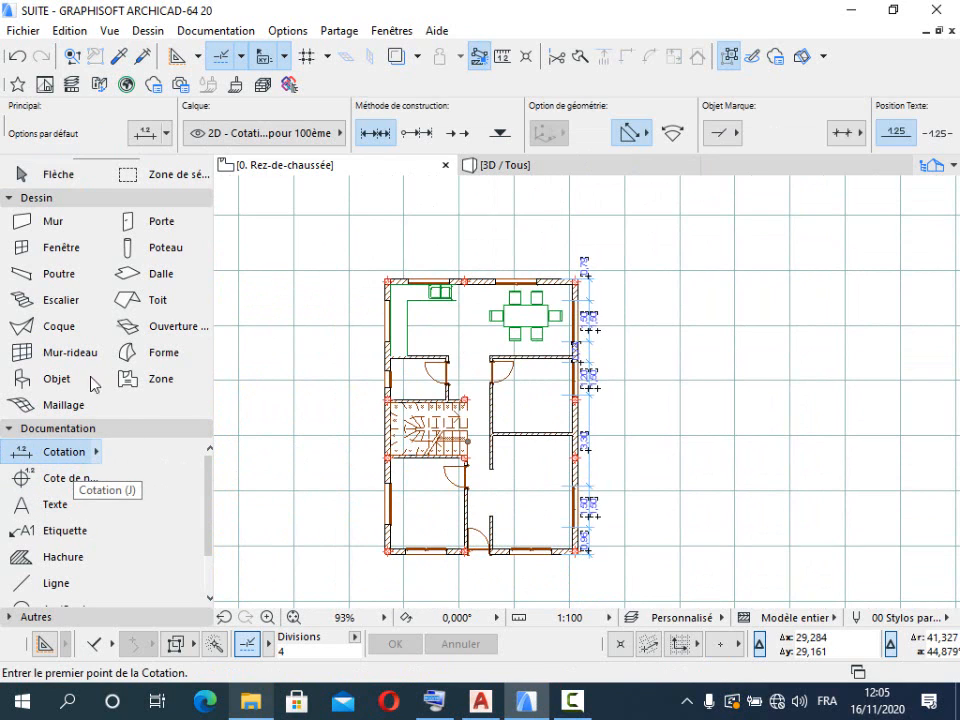
left_click(69, 30)
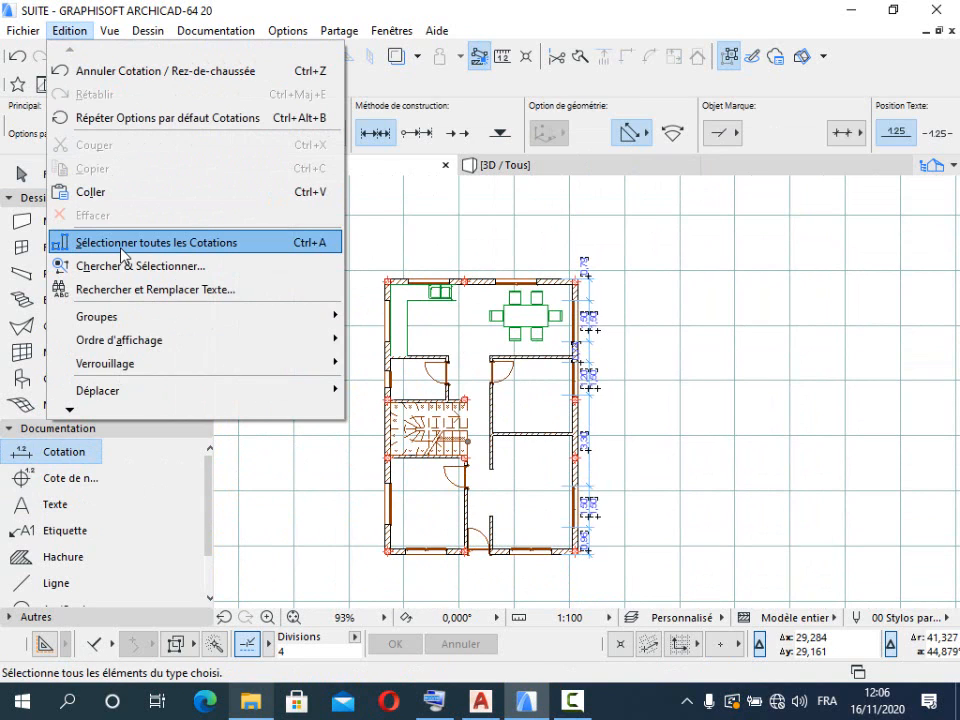
left_click(121, 243)
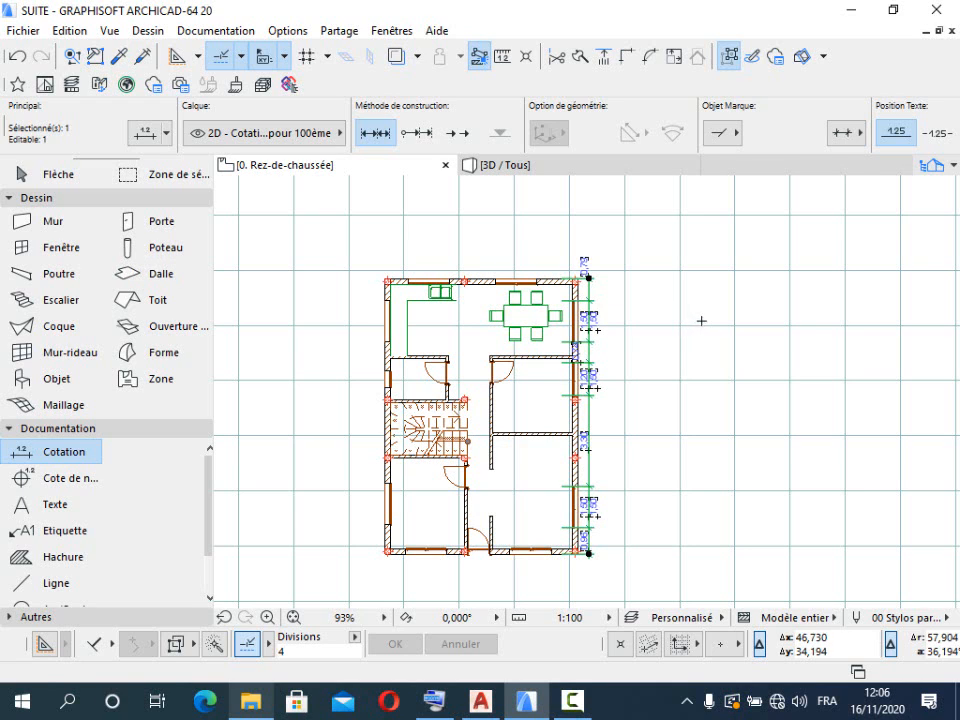
key("Delete")
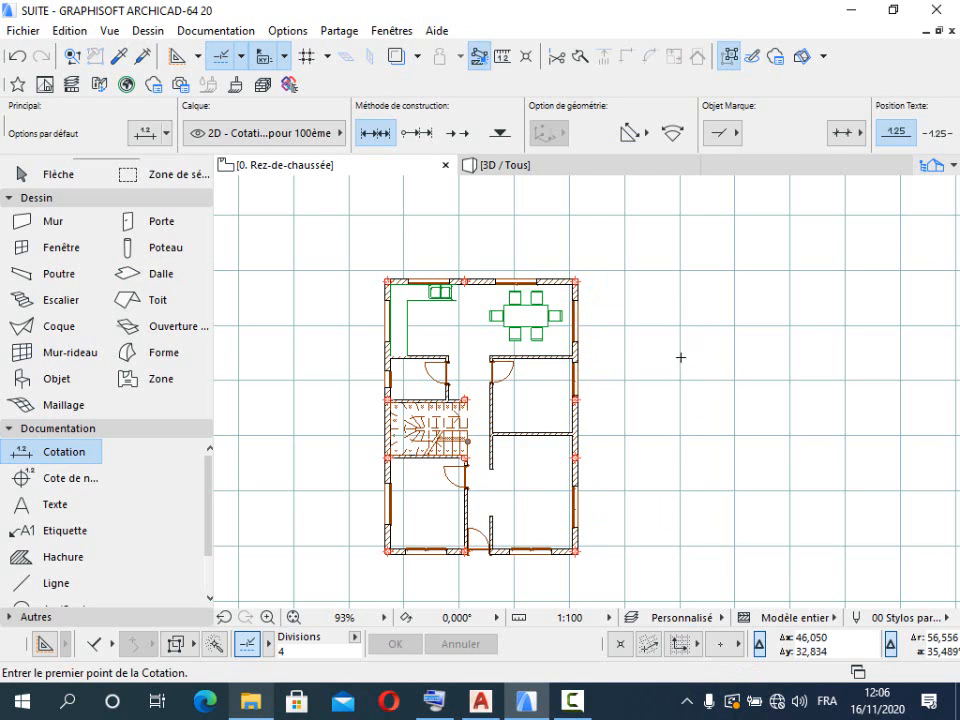
Step: Turn off the additional display of opening heights in the default dimension details and apply the settings
scroll(679, 356, "up", 2)
scroll(547, 253, "up", 1)
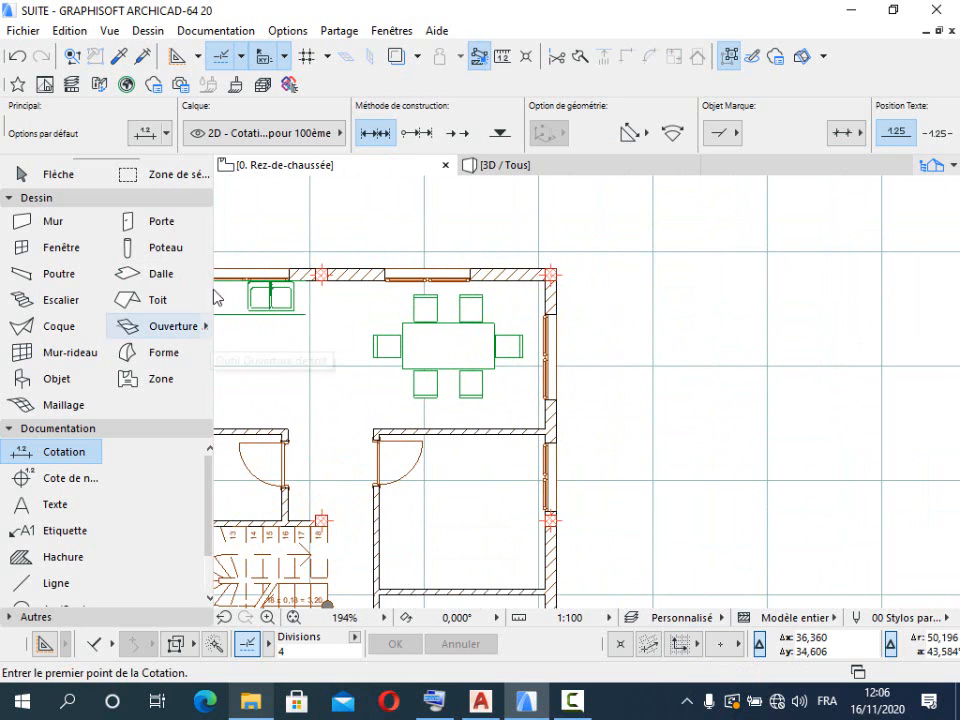
key("ctrl+t")
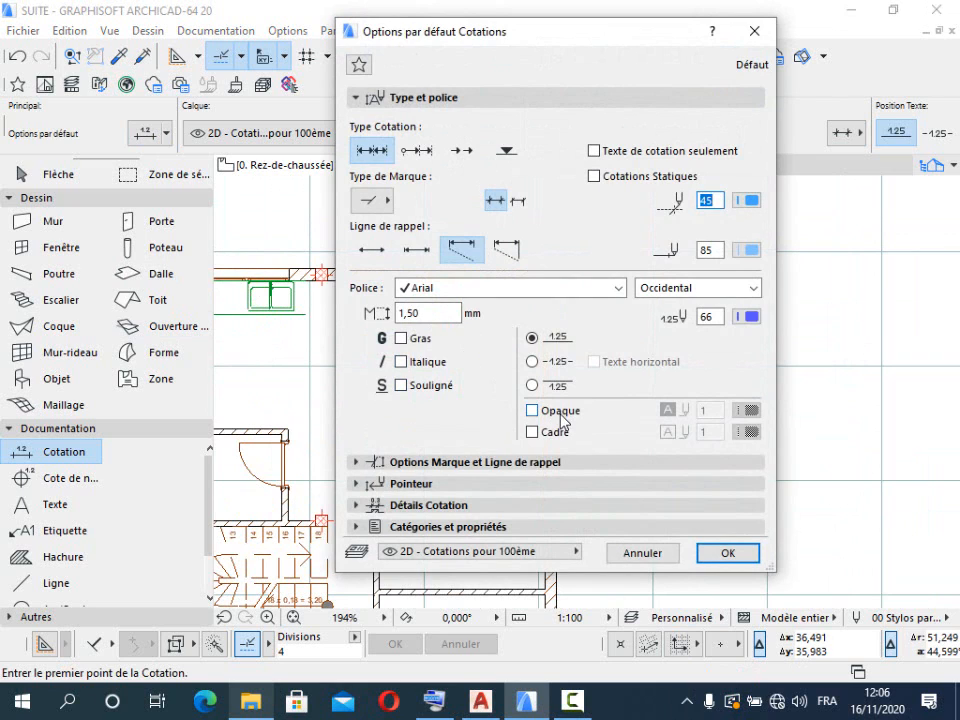
left_click(430, 461)
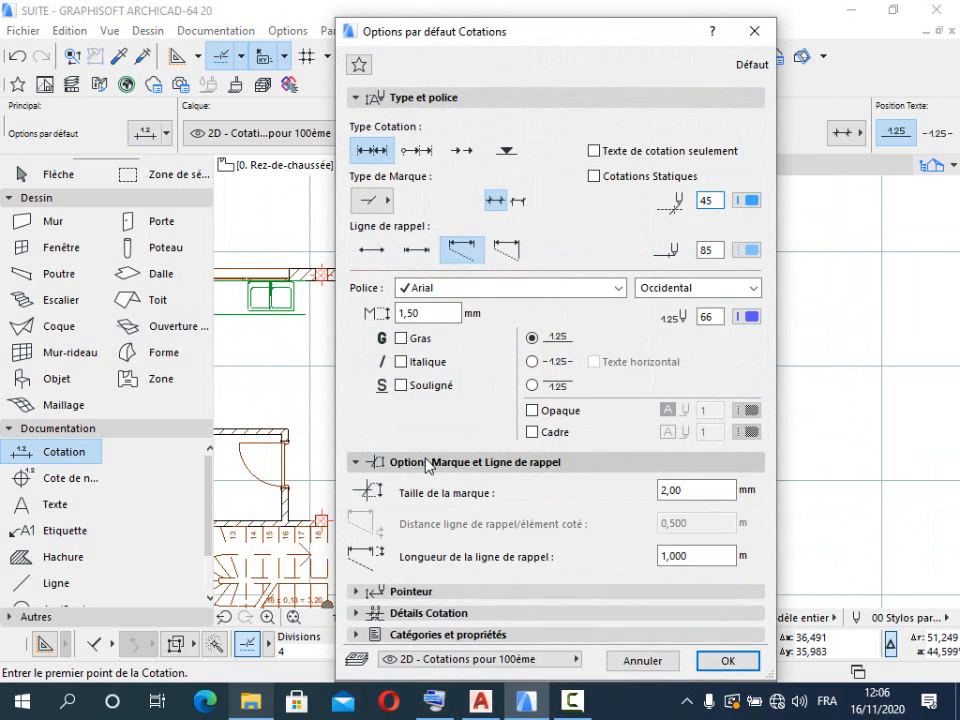
left_click(418, 552)
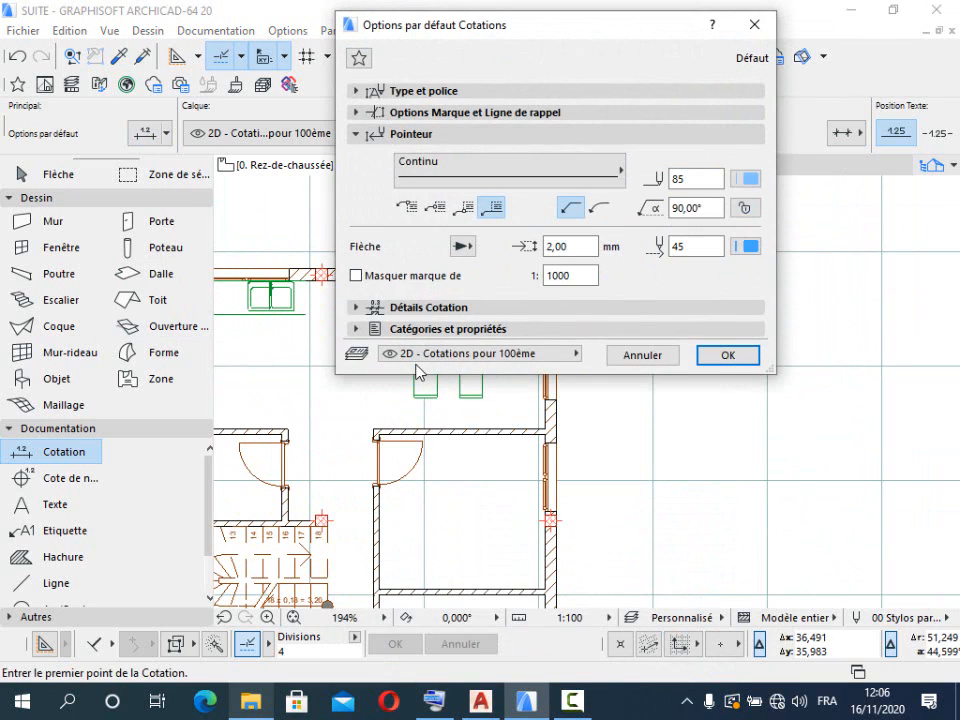
left_click(418, 312)
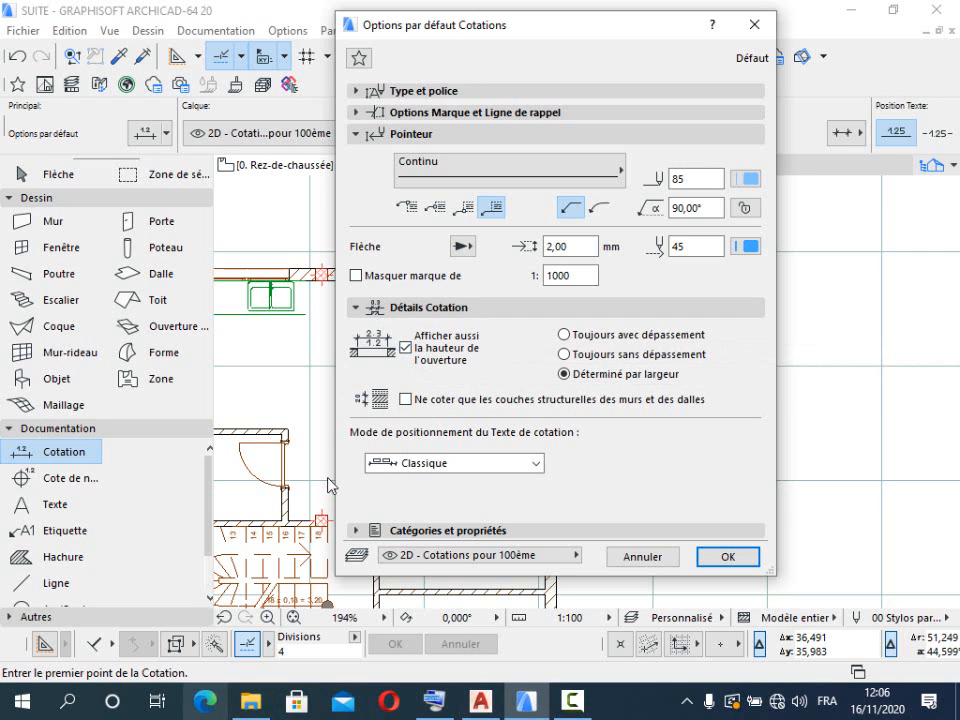
left_click(405, 364)
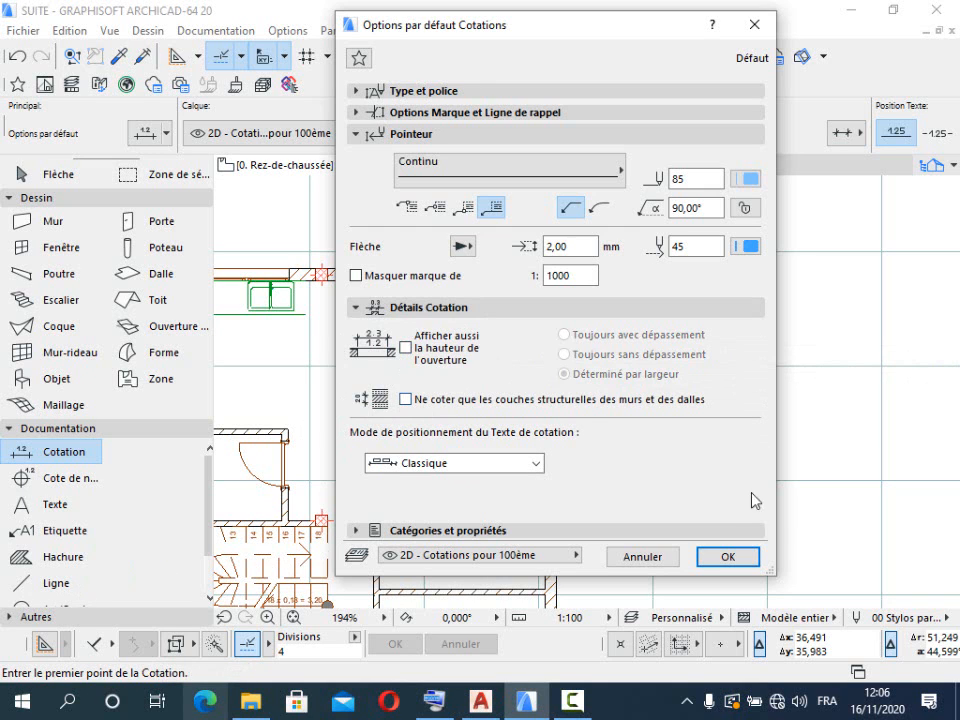
left_click(731, 558)
Step: Start a new dimension chain at the right exterior wall's upper outer corner, through both dining window edges and the second window's upper edge
scroll(573, 370, "down", 3)
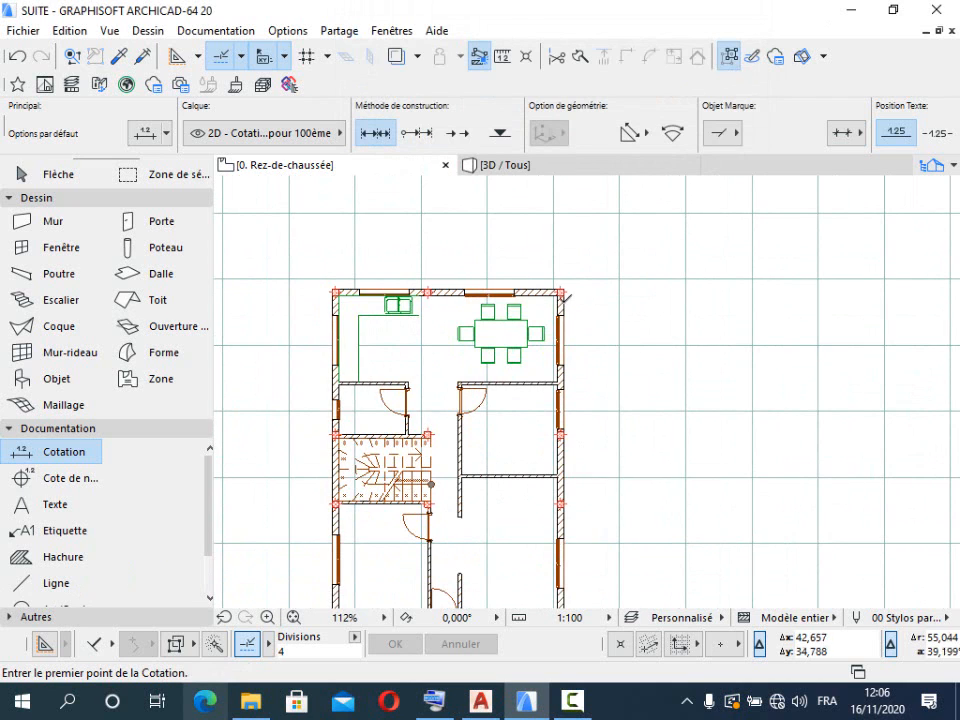
scroll(563, 297, "up", 5)
left_click(561, 265)
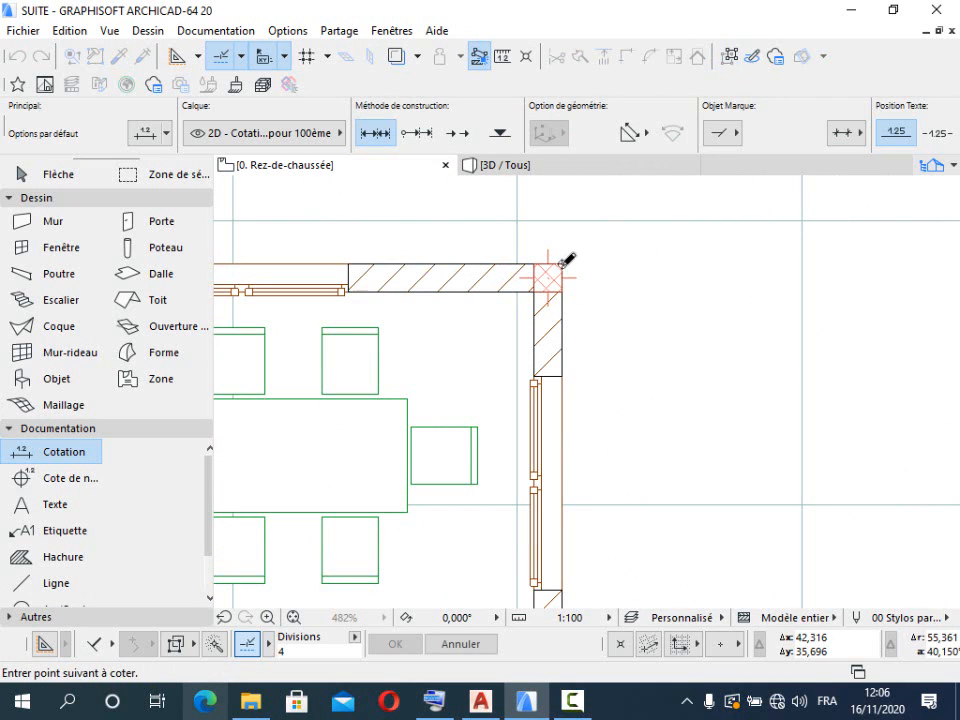
left_click(564, 376)
scroll(574, 253, "down", 5)
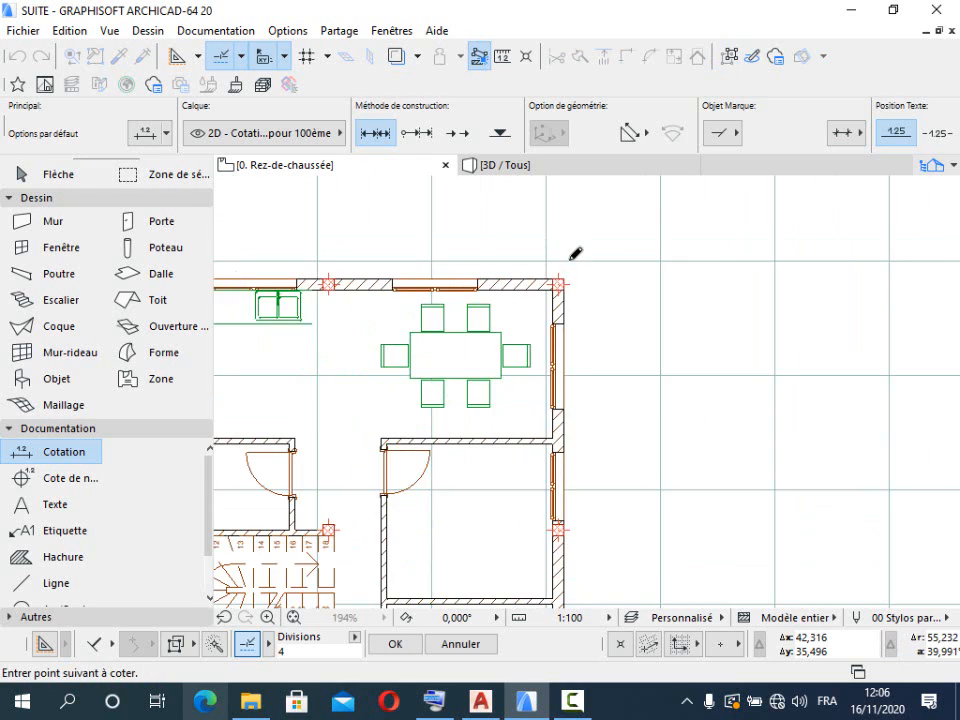
scroll(590, 366, "up", 5)
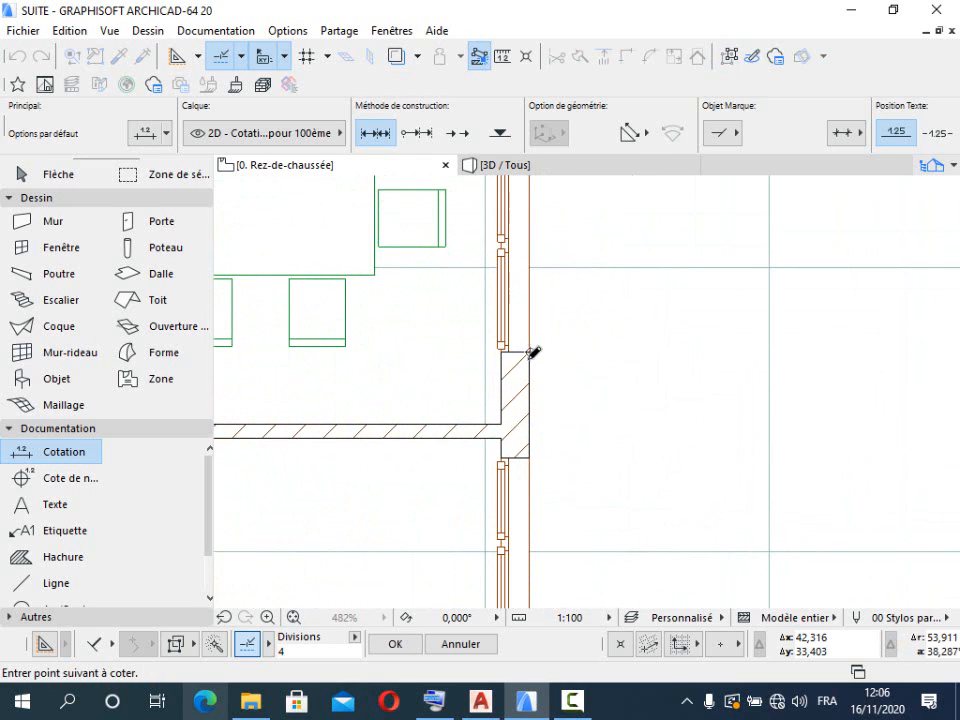
left_click(531, 449)
Step: Extend the chain through the second window's lower edge, both edges of the lowest window and the wall's lower outer corner
scroll(533, 450, "down", 5)
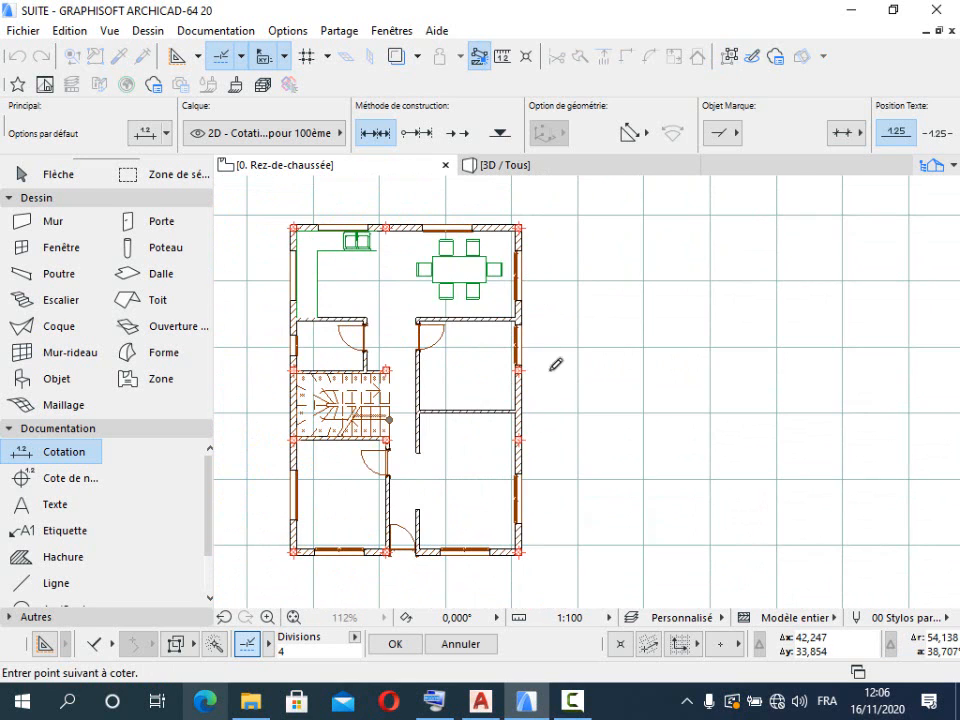
scroll(514, 343, "up", 5)
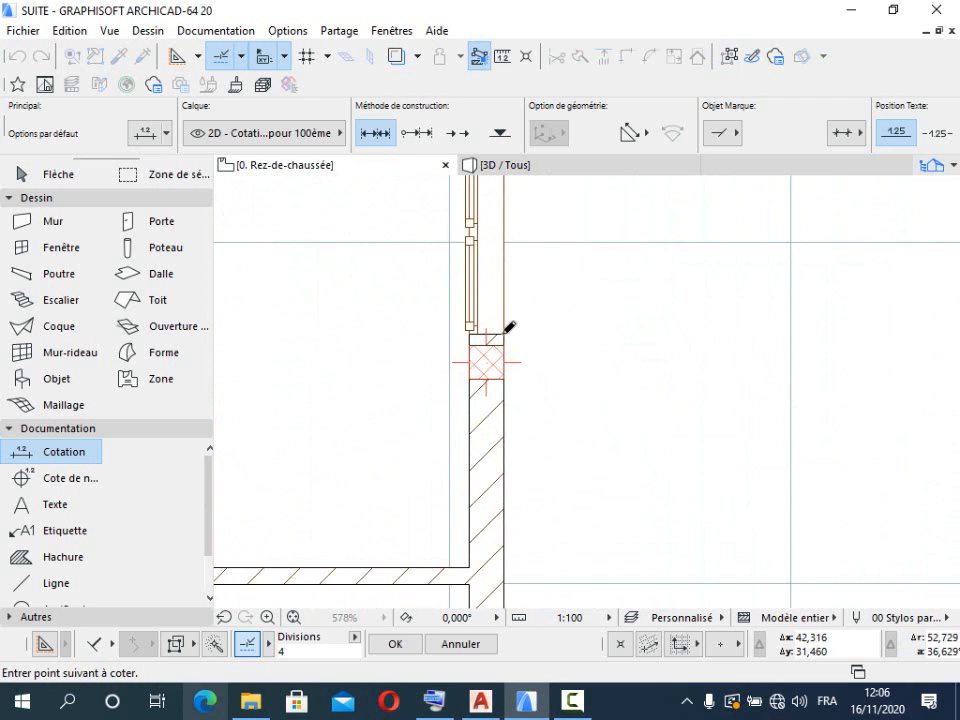
scroll(514, 255, "down", 5)
scroll(510, 395, "up", 4)
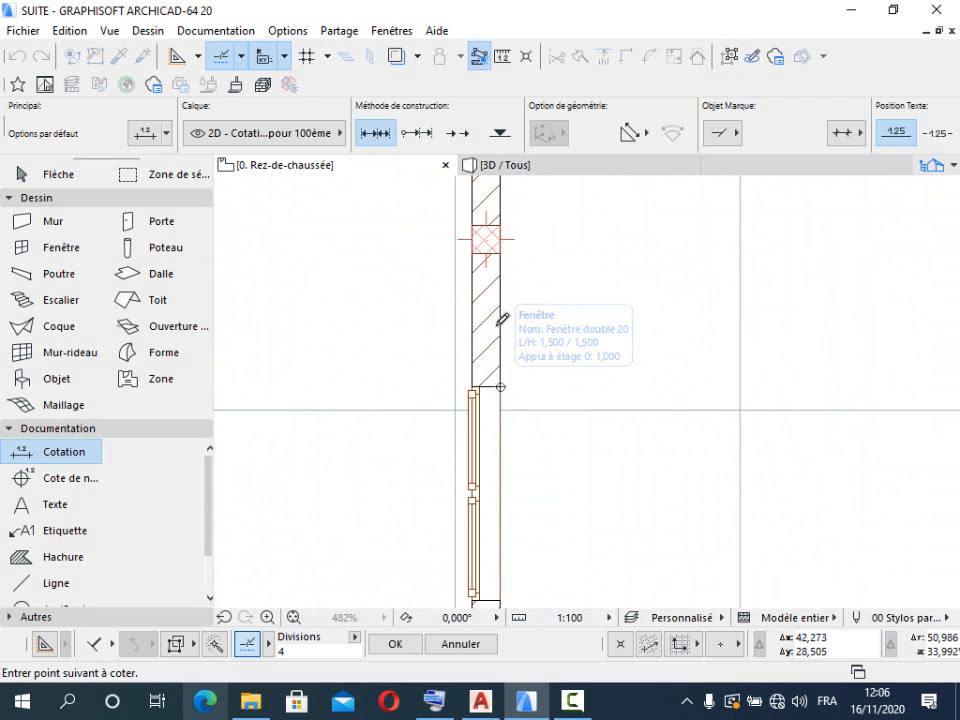
scroll(503, 379, "down", 2)
scroll(507, 451, "up", 3)
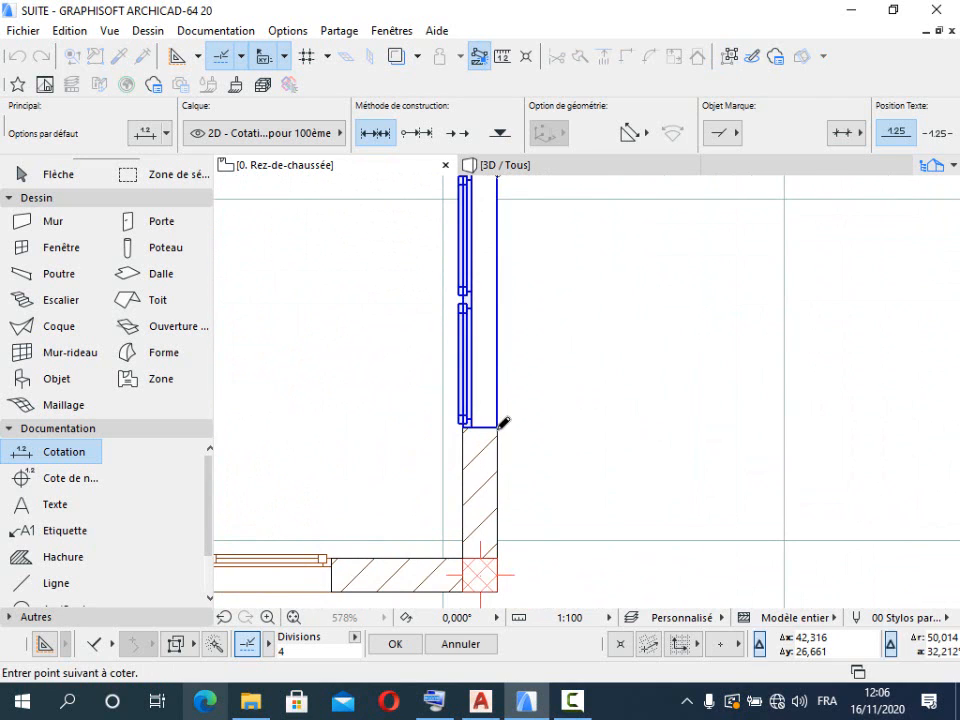
scroll(505, 415, "down", 2)
scroll(499, 506, "up", 2)
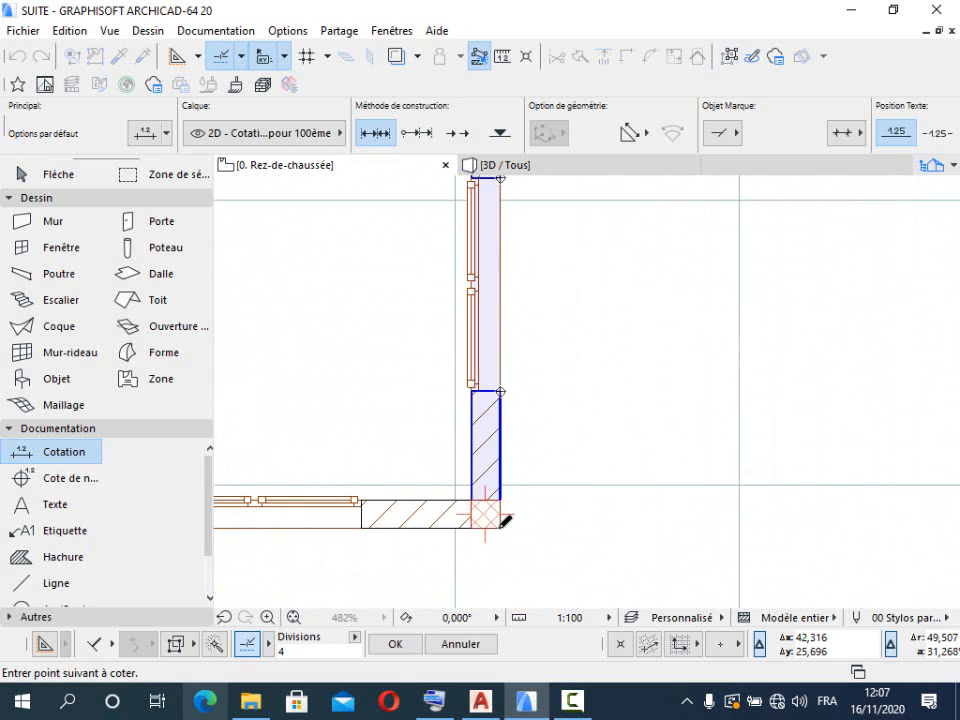
Step: End the point entry and place the new dimension line a short distance outside the right exterior wall
scroll(510, 536, "down", 5)
scroll(506, 212, "up", 2)
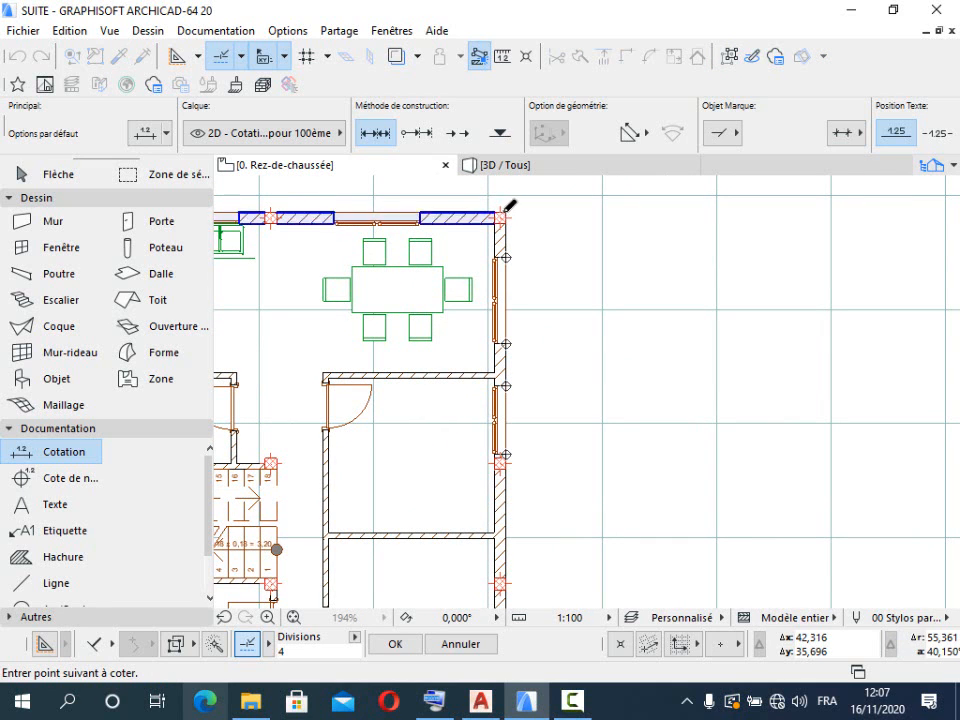
double_click(508, 206)
left_click(551, 235)
scroll(591, 258, "down", 3)
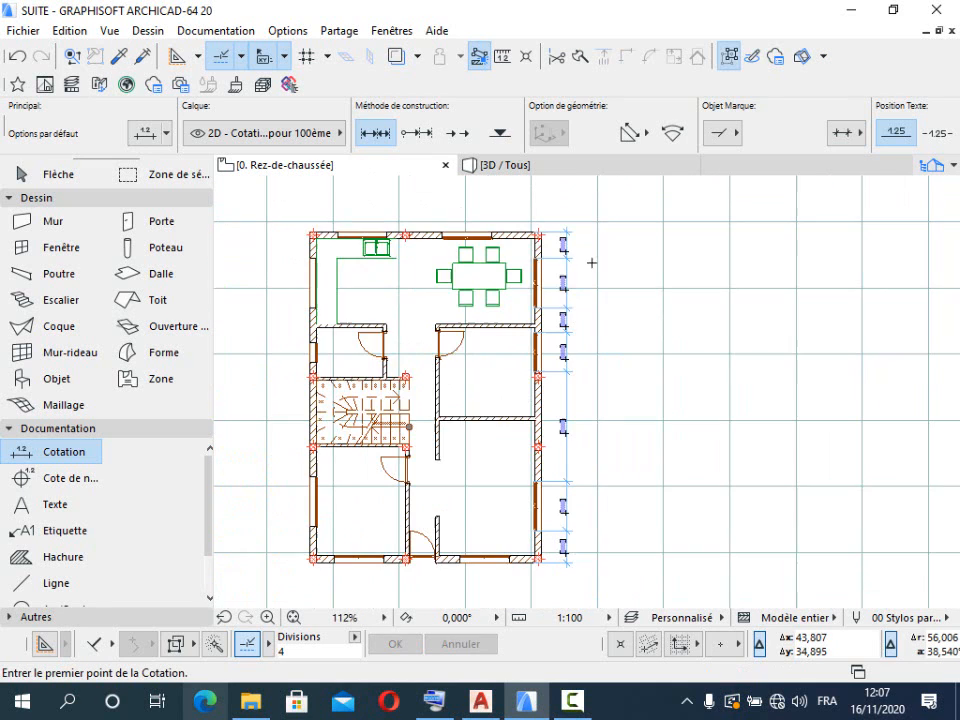
Step: Check the readability of the new chain's dimension texts along the right exterior wall and view the remaining undimensioned walls
scroll(648, 388, "up", 8)
scroll(648, 388, "down", 2)
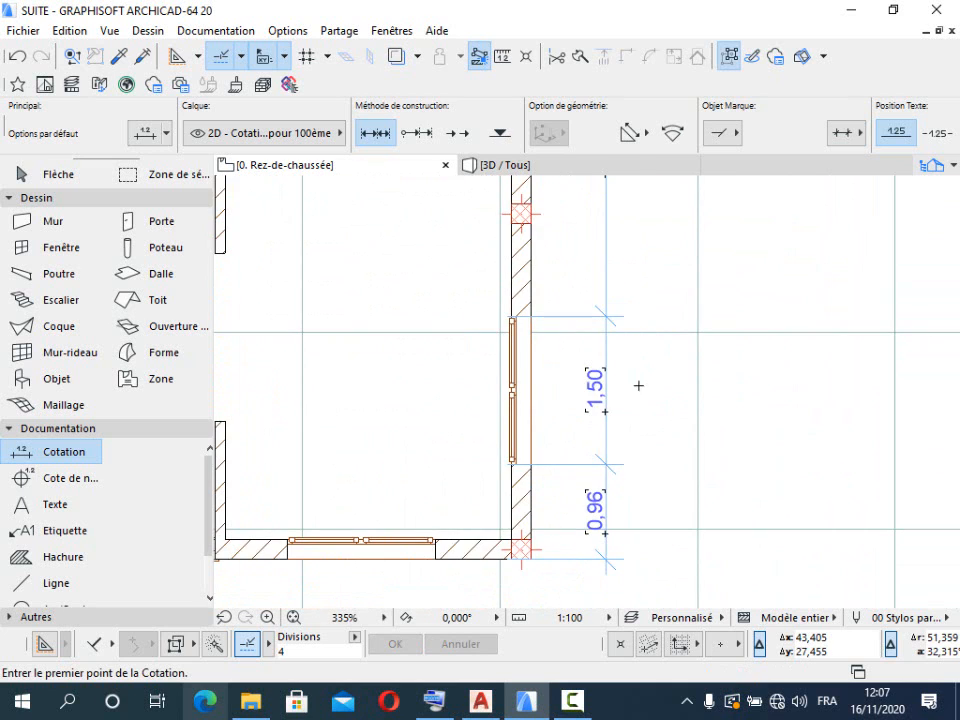
scroll(615, 487, "down", 6)
scroll(615, 487, "up", 3)
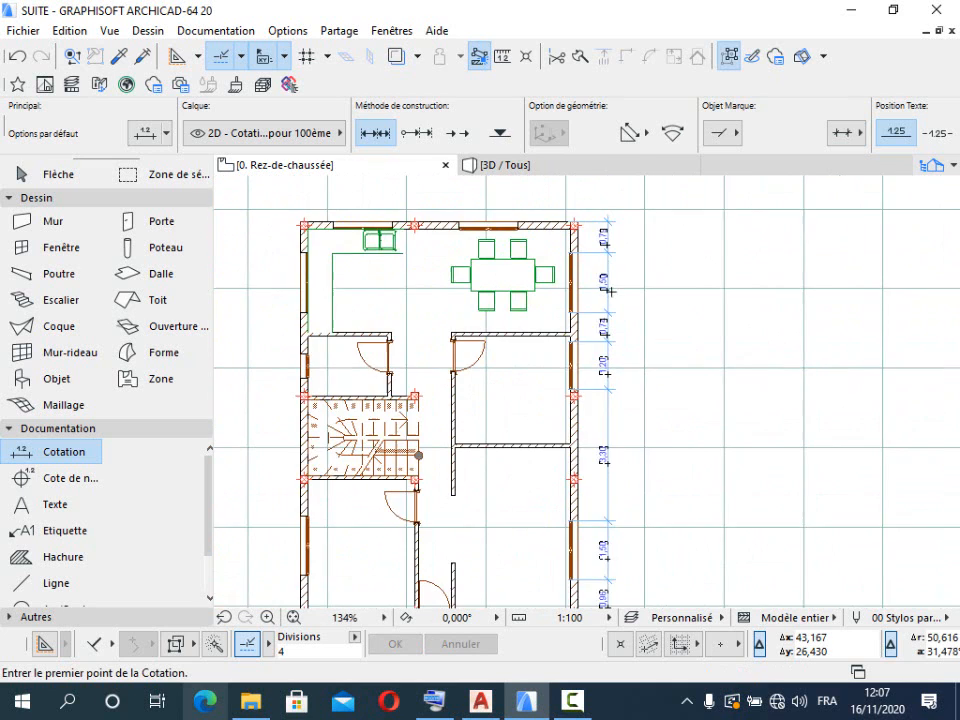
scroll(615, 487, "up", 1)
scroll(560, 490, "down", 6)
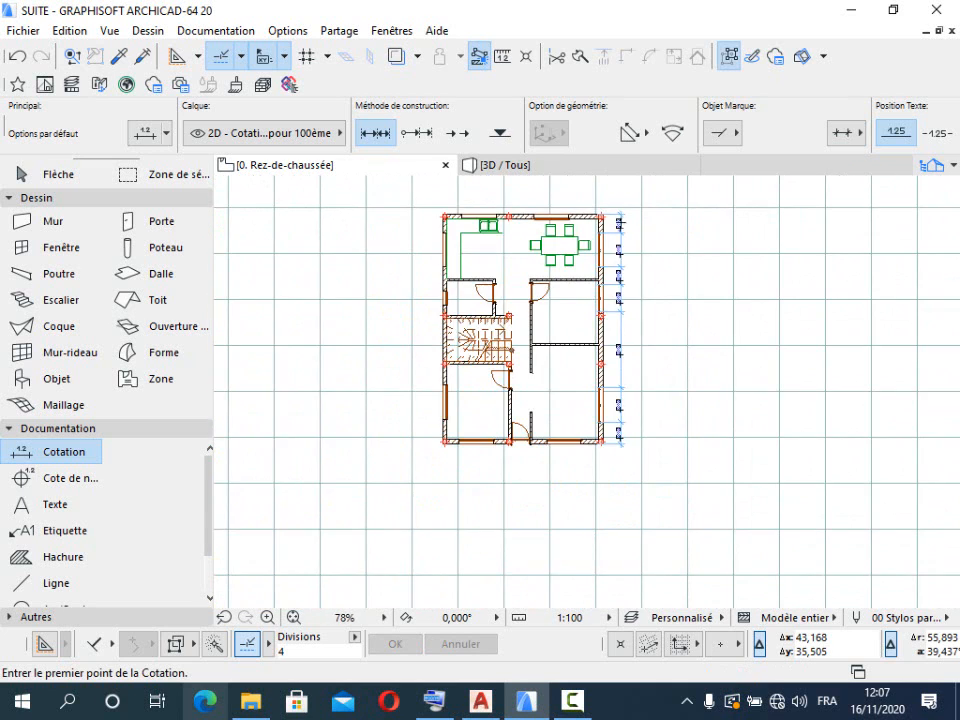
scroll(510, 491, "up", 2)
scroll(510, 491, "up", 3)
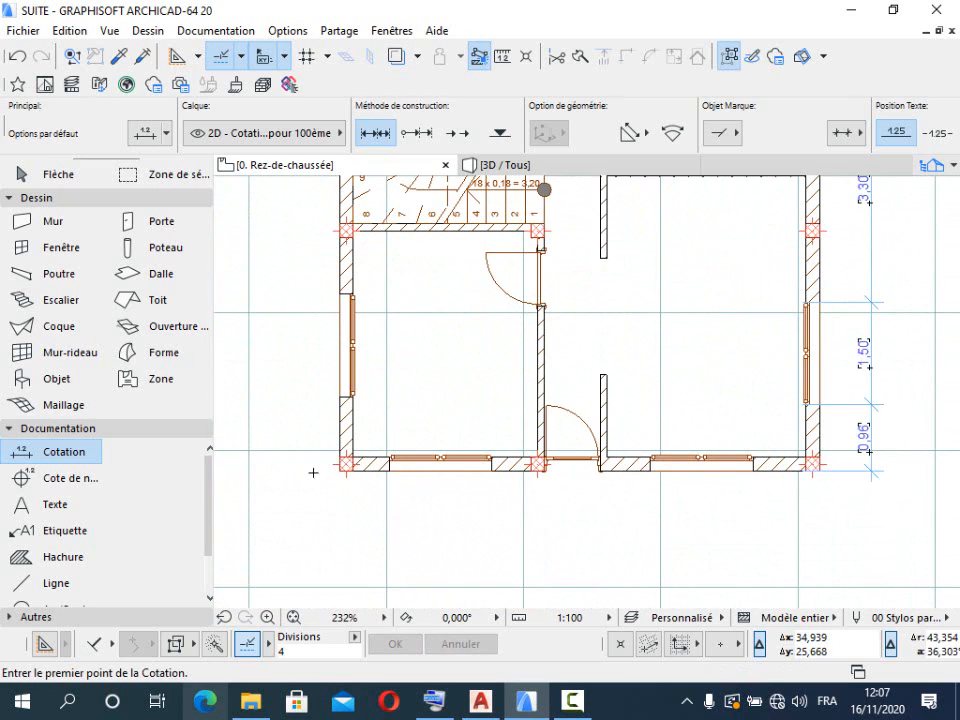
Step: Start an overall dimension from the right exterior wall's upper outer corner to its lower outer corner
scroll(450, 510, "down", 4)
scroll(621, 217, "up", 5)
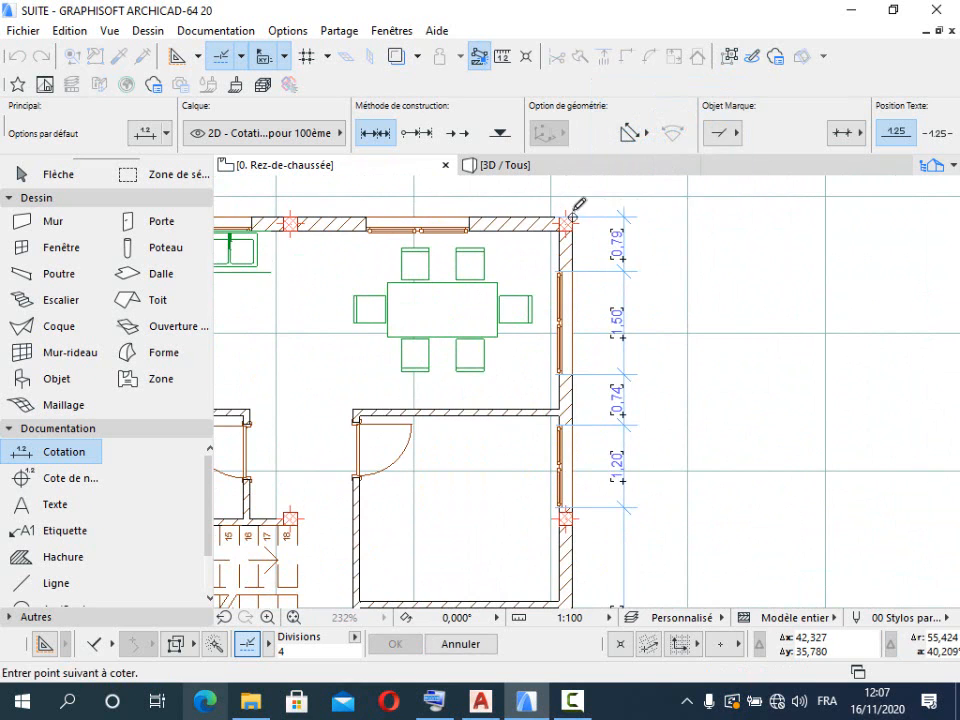
scroll(600, 508, "down", 5)
scroll(577, 517, "up", 3)
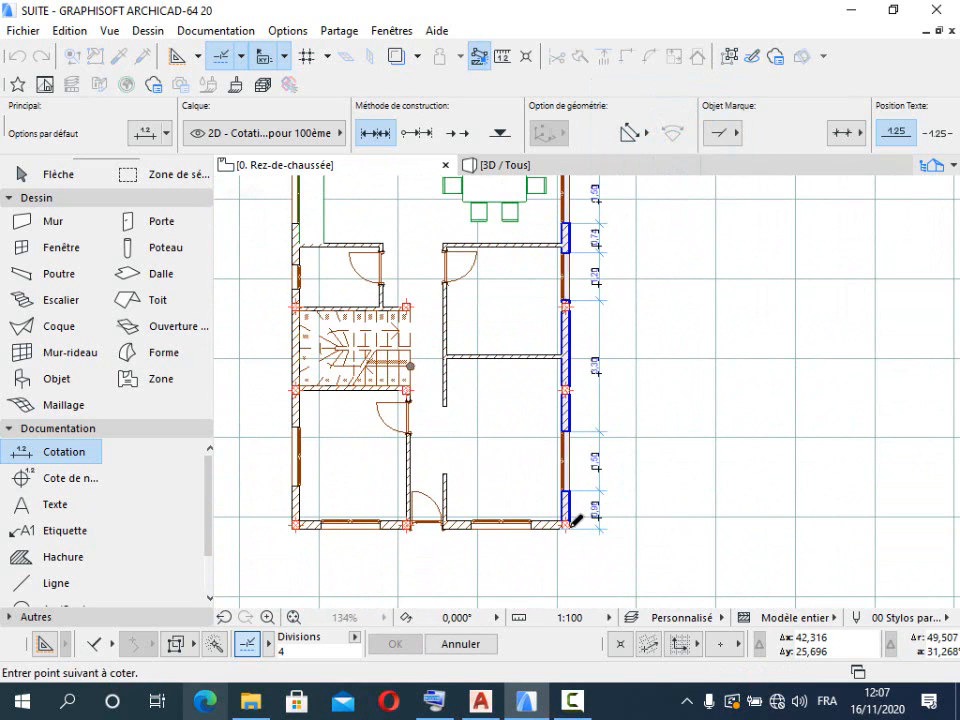
scroll(577, 517, "up", 5)
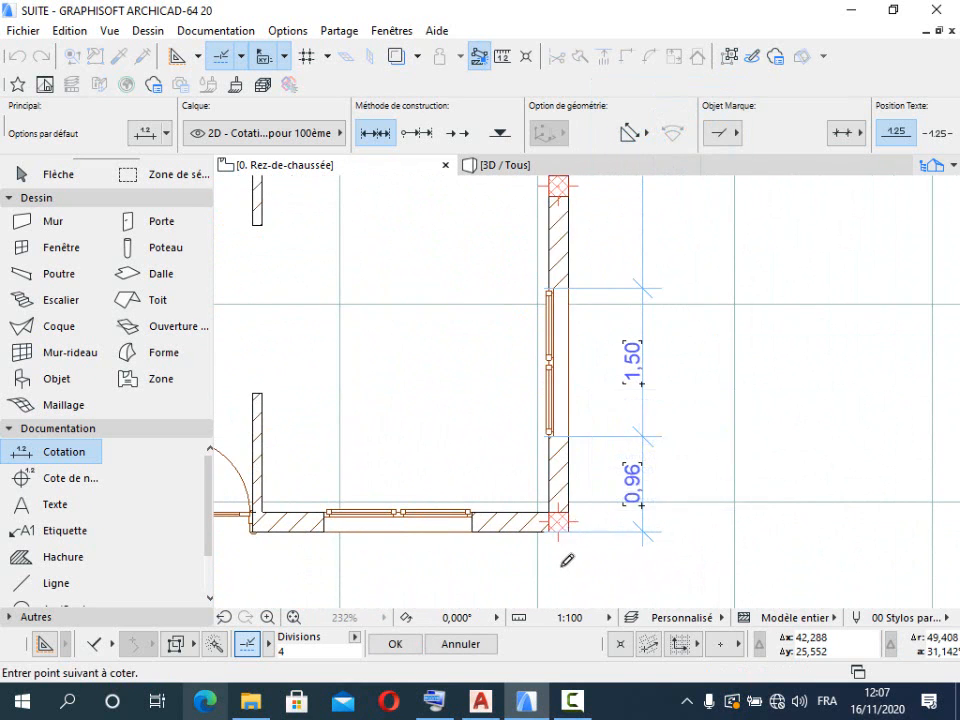
Step: End the point entry and place the overall dimension line outside the existing chain along the right exterior wall
scroll(568, 561, "down", 5)
scroll(580, 260, "up", 3)
scroll(580, 260, "up", 5)
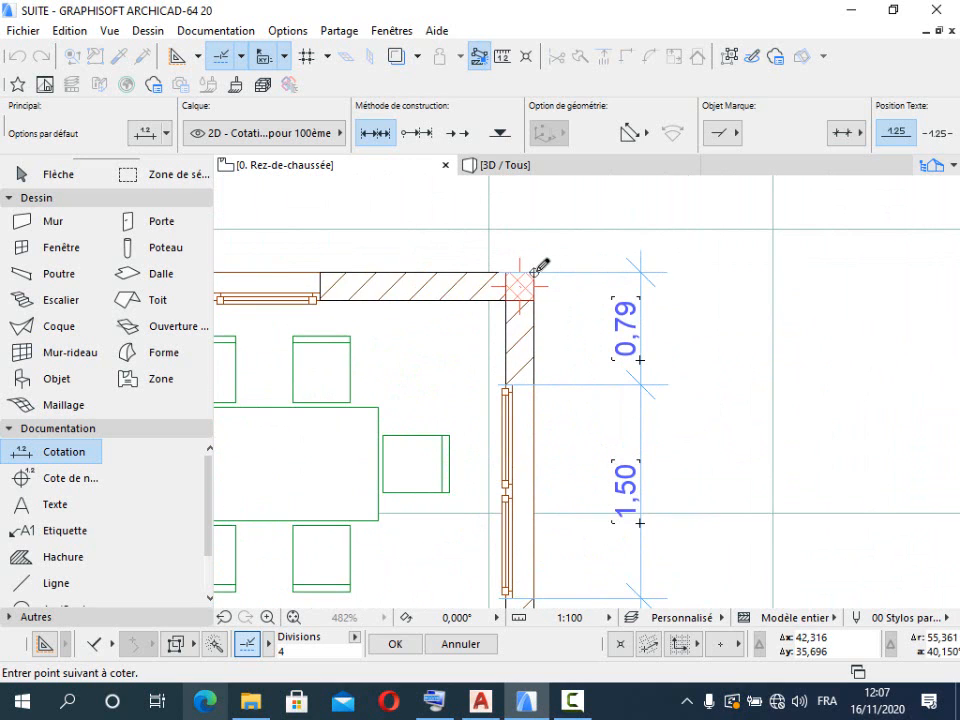
double_click(534, 272)
left_click(742, 282)
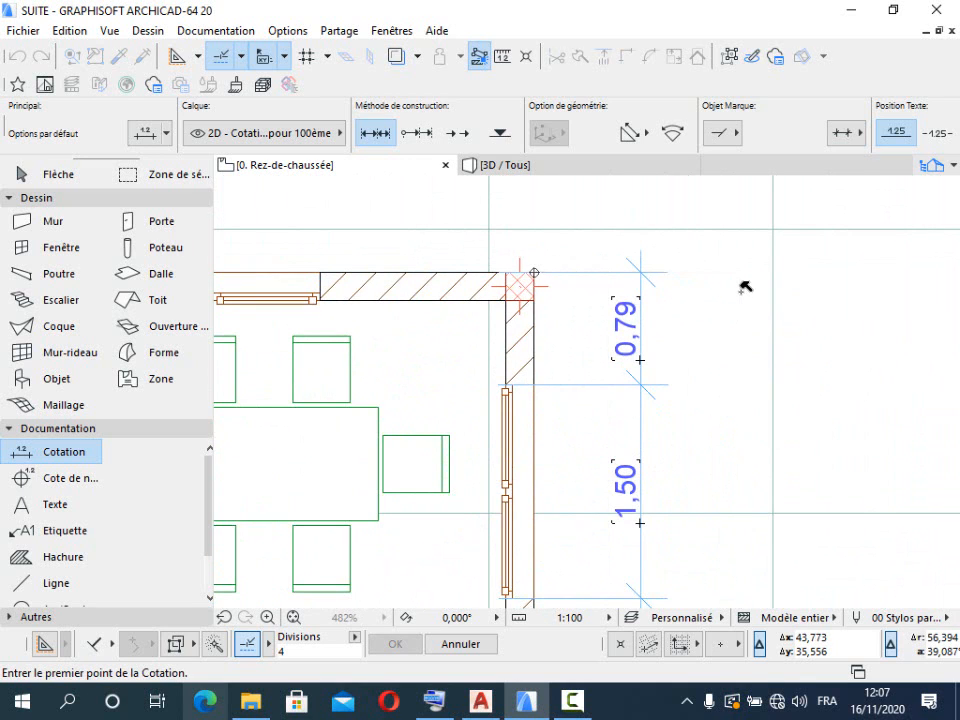
scroll(741, 289, "down", 5)
scroll(758, 461, "up", 5)
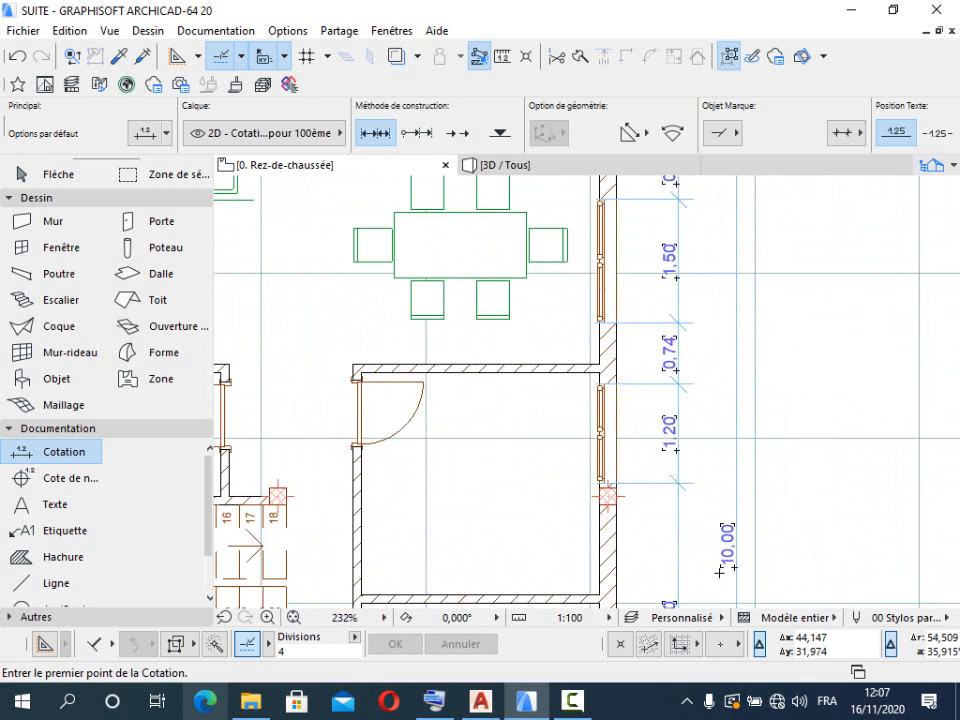
Step: Start a dimension chain at the lower exterior wall's left outer corner, through both edges of the left window
scroll(662, 345, "down", 7)
scroll(662, 345, "down", 2)
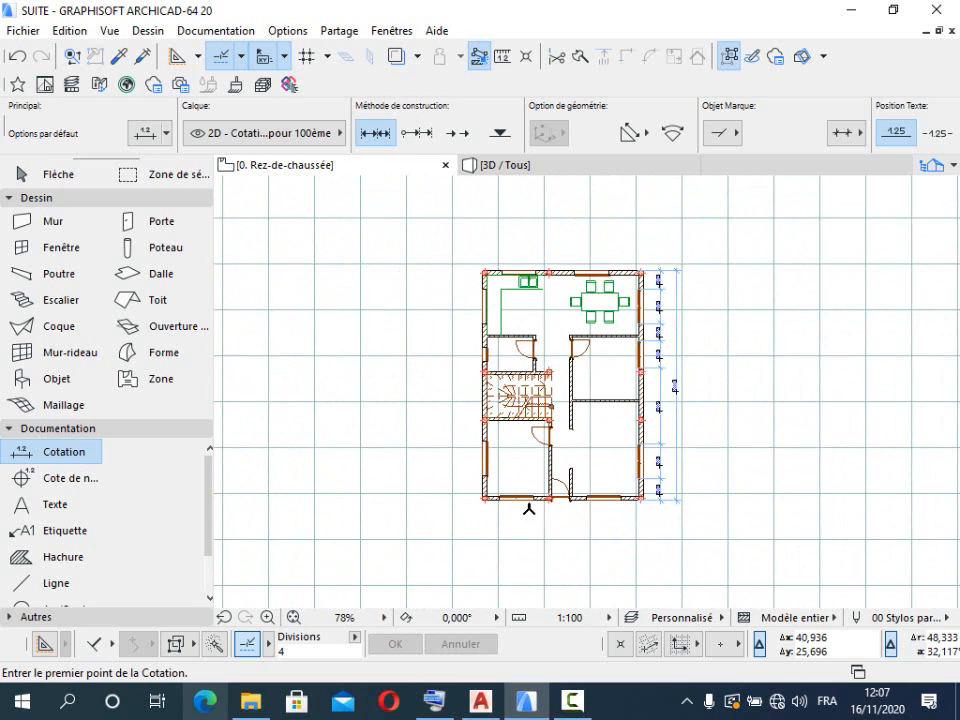
scroll(529, 508, "up", 5)
scroll(360, 485, "up", 3)
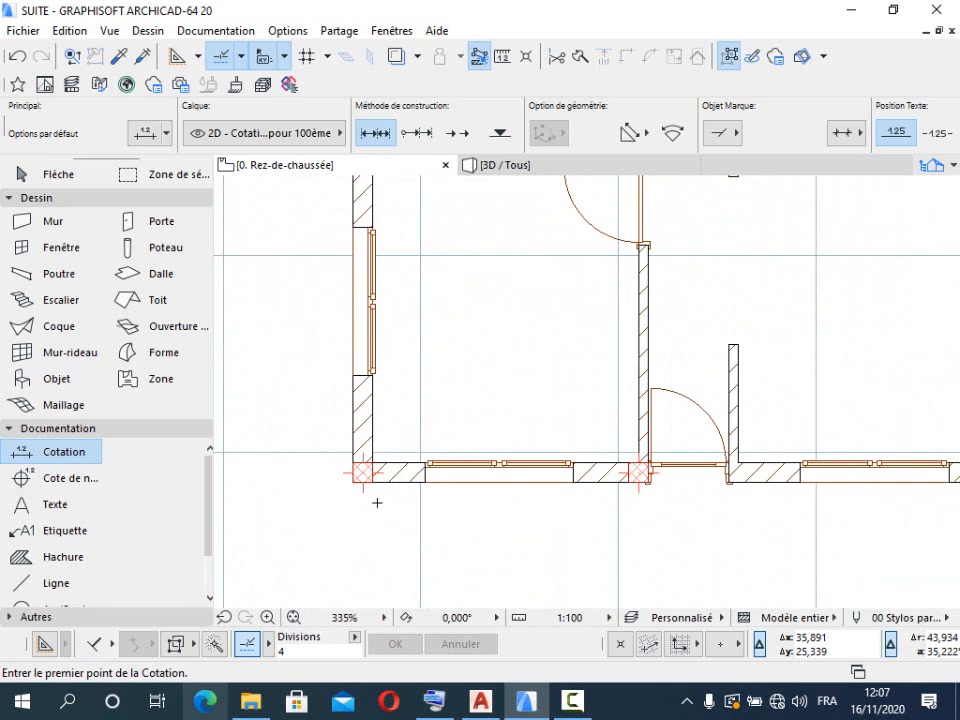
left_click(344, 474)
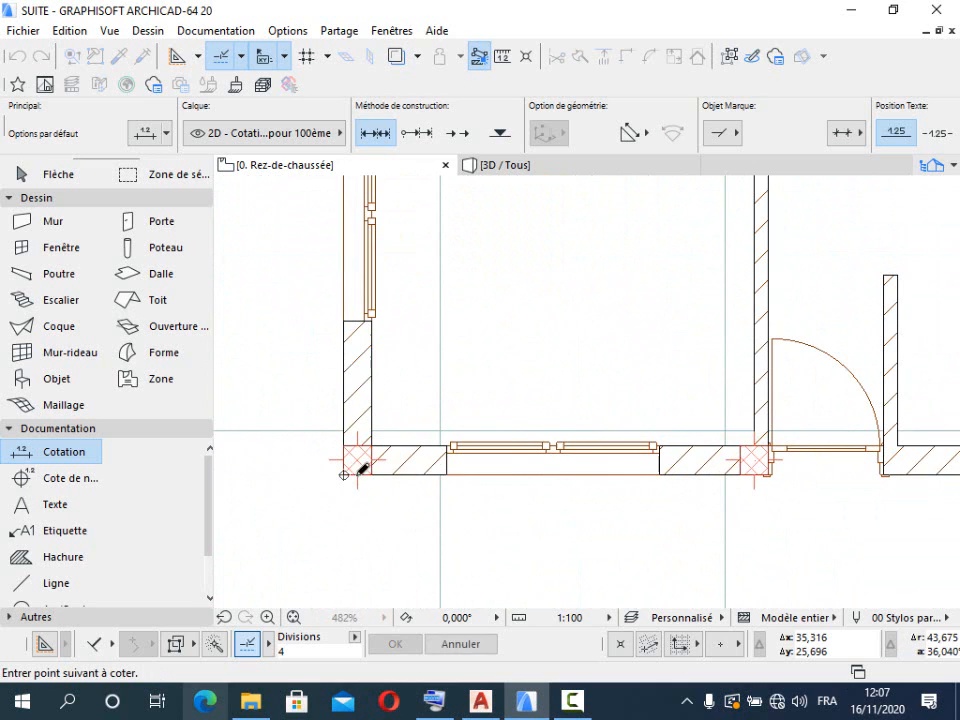
left_click(447, 474)
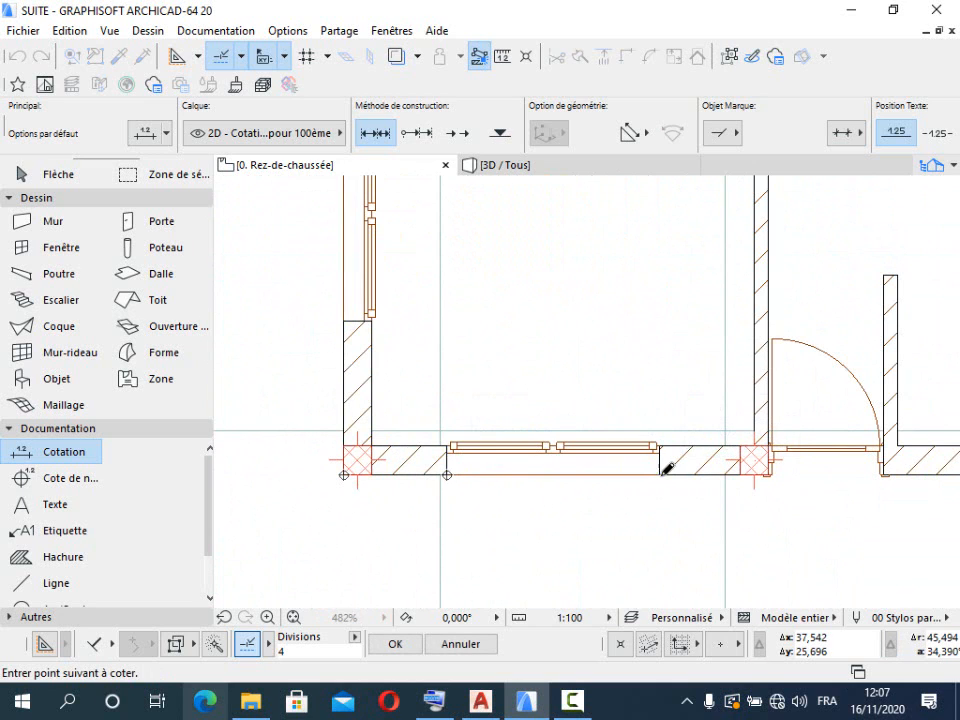
scroll(793, 488, "up", 4)
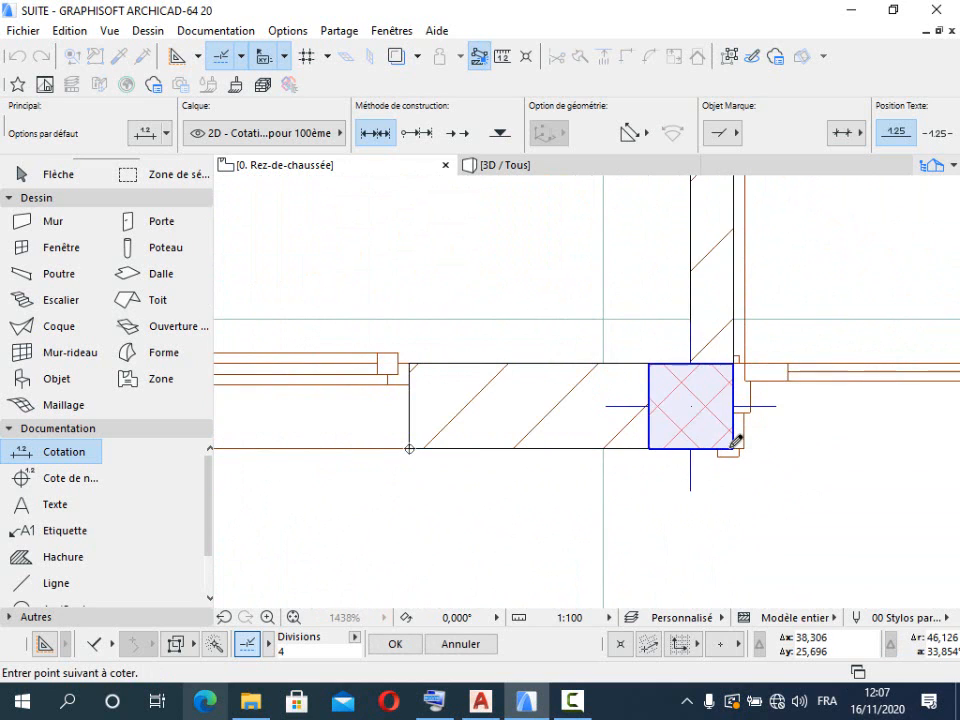
Step: Extend the chain through both edges of the entrance door and the left edge of the right window
scroll(476, 453, "down", 3)
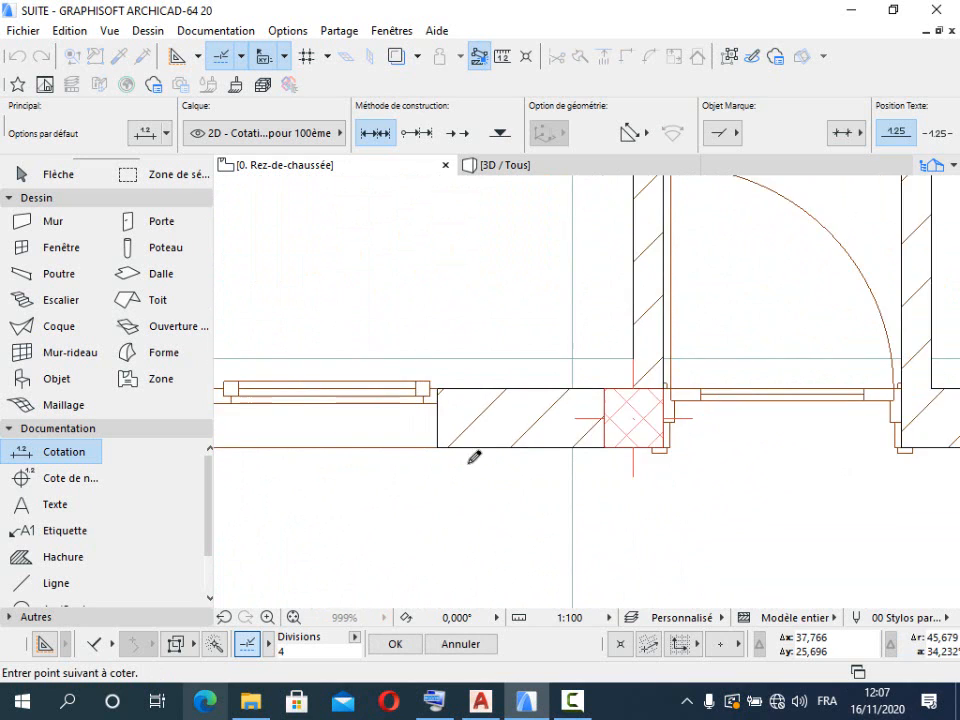
scroll(727, 450, "up", 5)
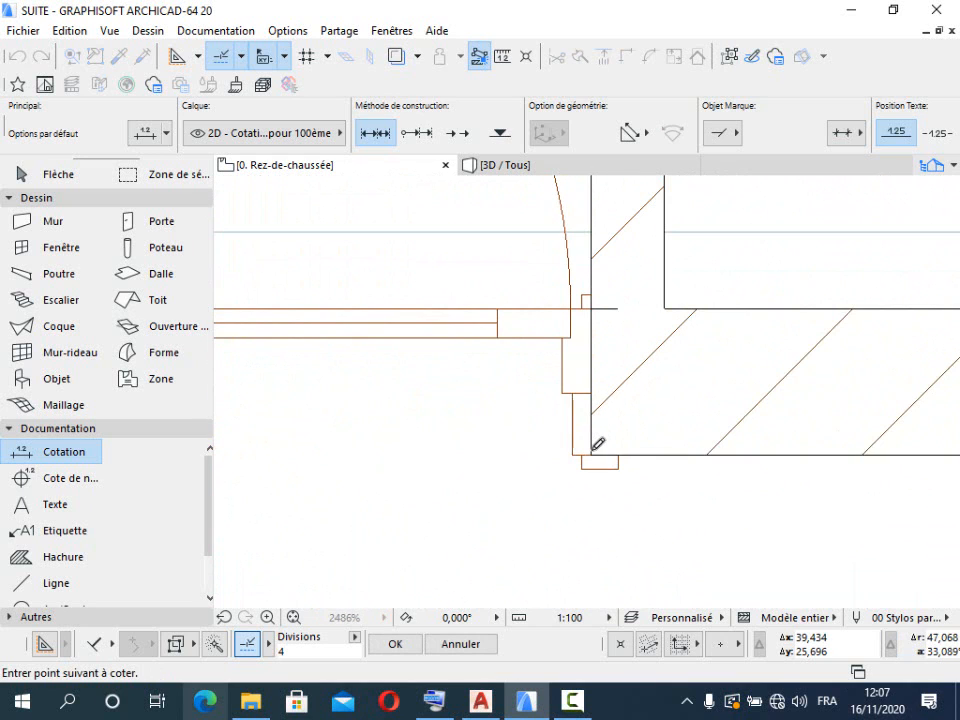
scroll(469, 422, "down", 3)
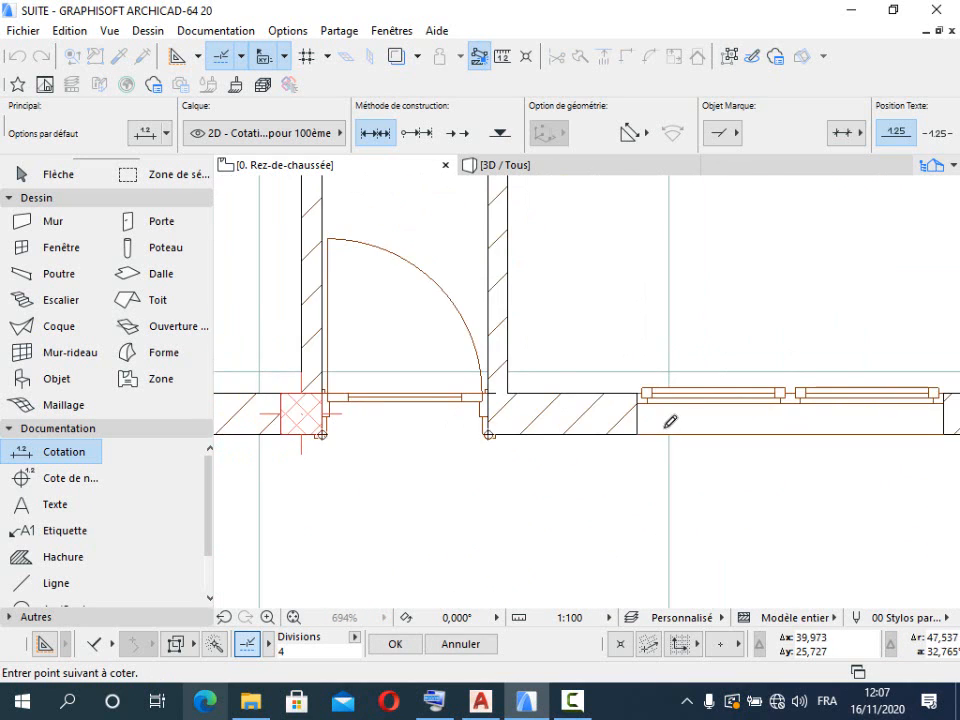
scroll(633, 436, "up", 2)
scroll(754, 444, "down", 3)
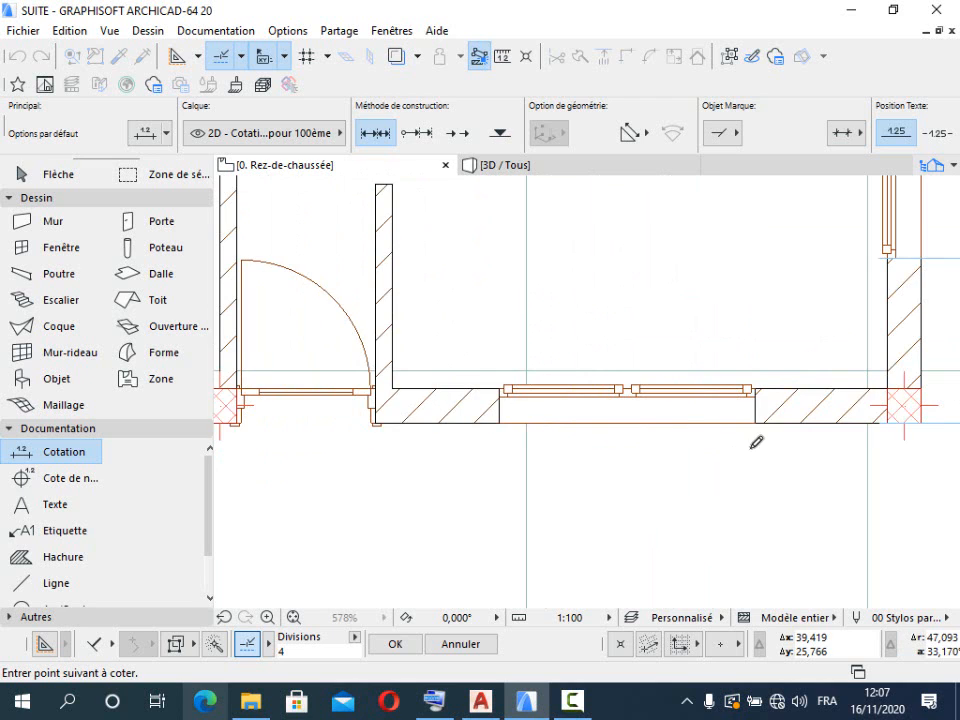
Step: Extend the chain through the right window's right edge and the lower exterior wall's right outer corner
scroll(766, 412, "up", 1)
scroll(611, 401, "down", 2)
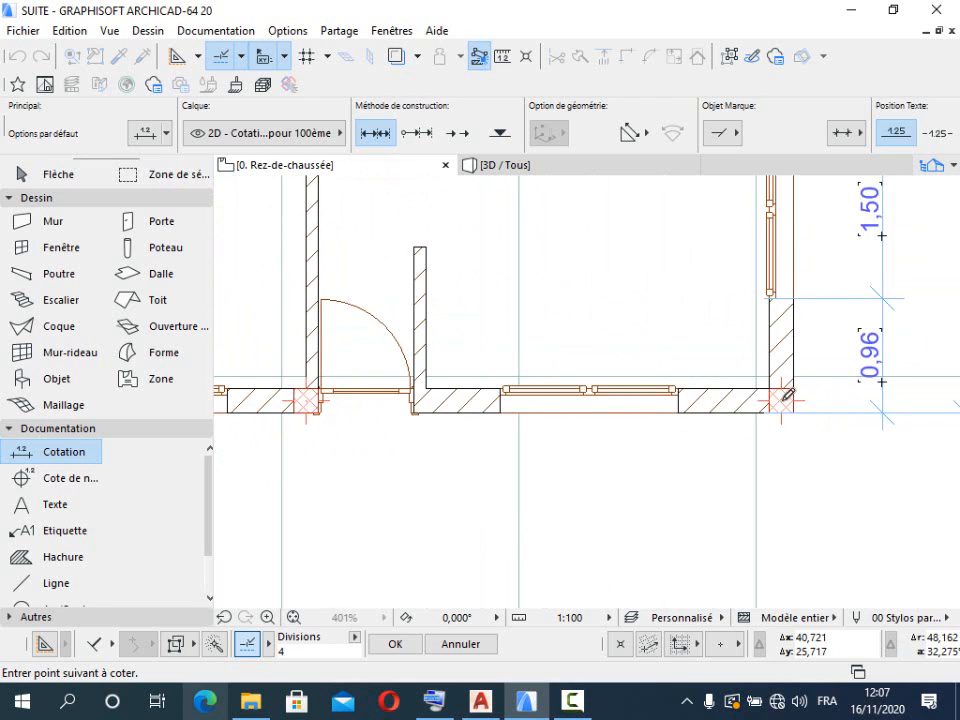
scroll(824, 415, "up", 2)
scroll(810, 400, "down", 3)
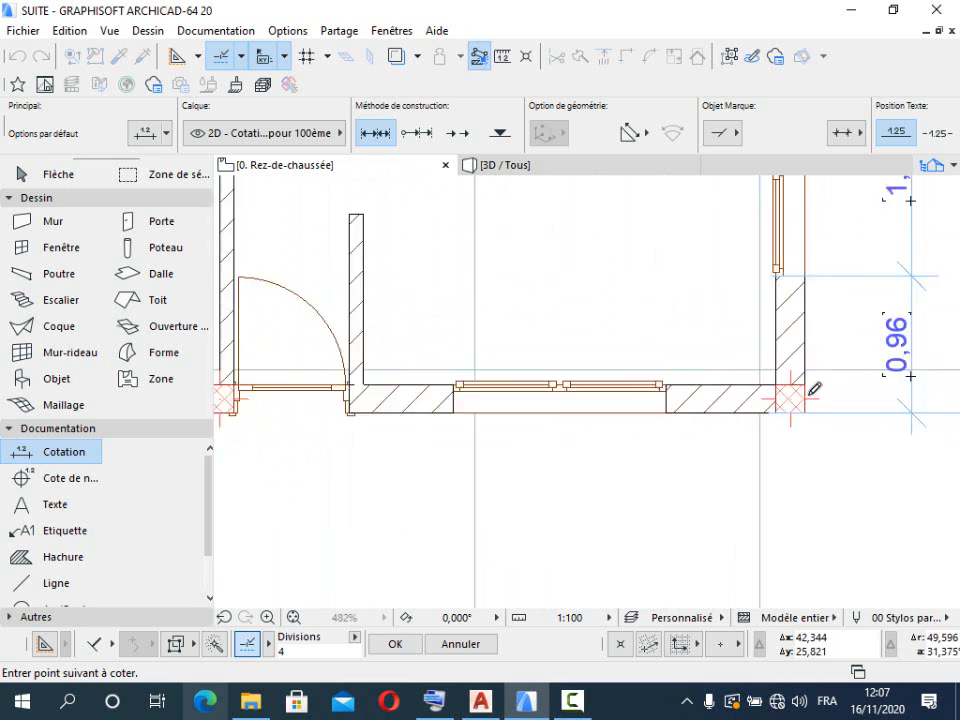
scroll(440, 392, "up", 2)
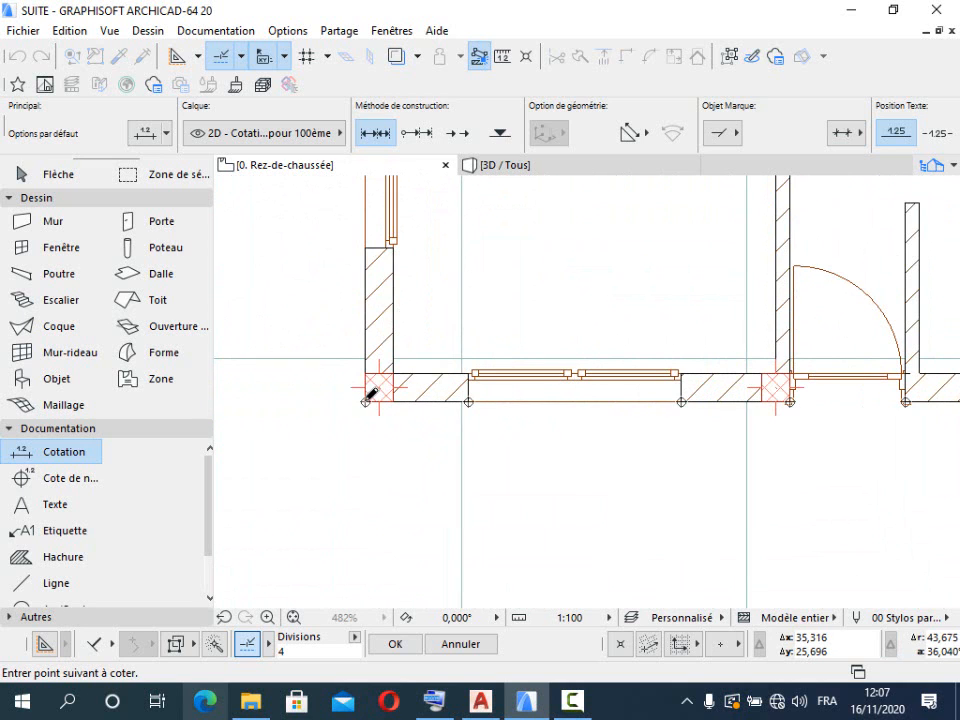
Step: End the point entry and place the chain's dimension line a short distance below the lower exterior wall
double_click(370, 395)
left_click(375, 444)
scroll(370, 445, "down", 3)
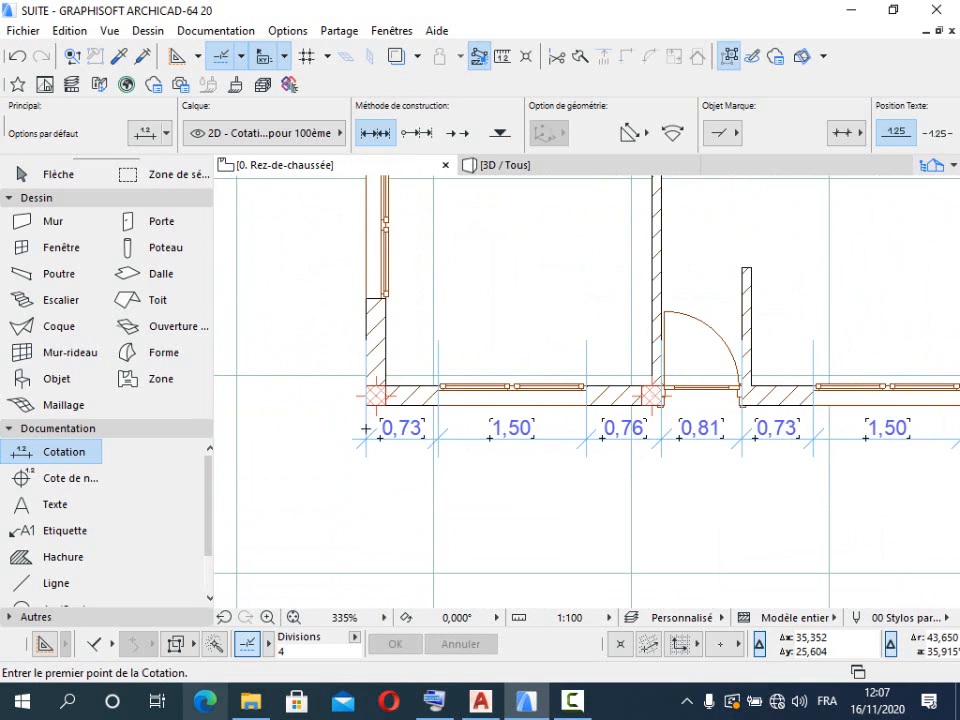
scroll(821, 427, "up", 1)
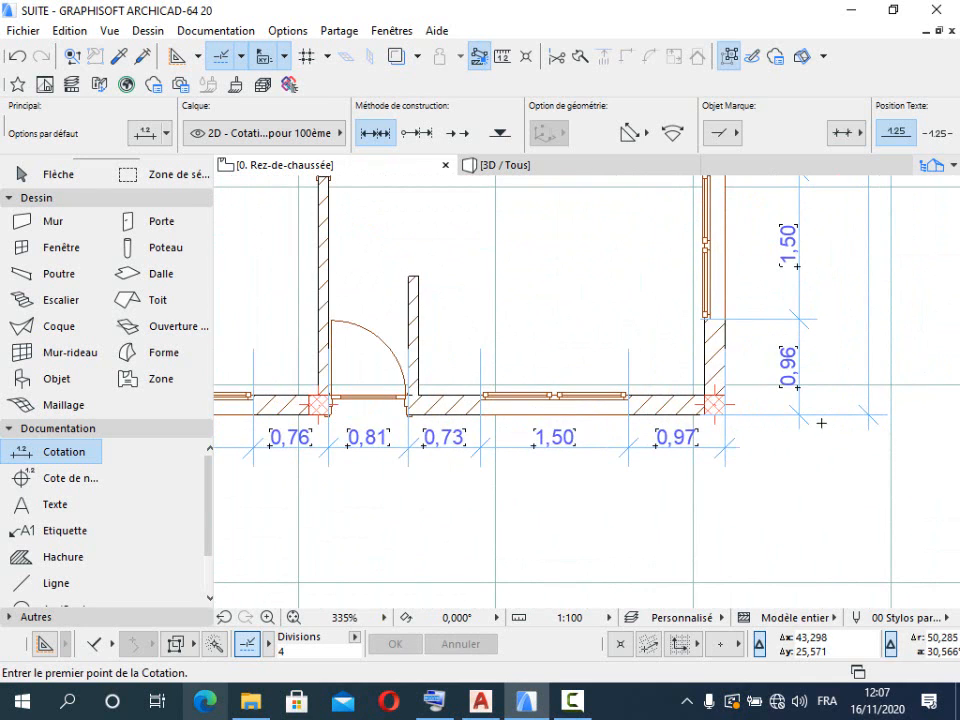
Step: Start an overall dimension from the lower exterior wall's left outer corner to its right outer corner
scroll(821, 423, "down", 1)
scroll(376, 419, "up", 2)
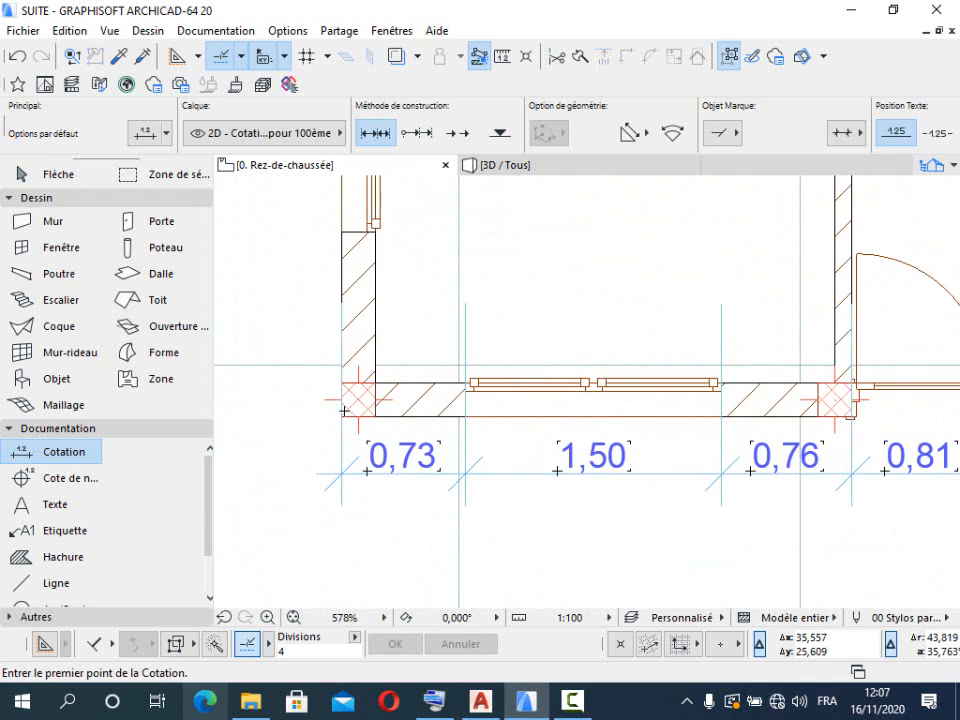
left_click(343, 407)
scroll(350, 408, "down", 1)
scroll(922, 405, "down", 1)
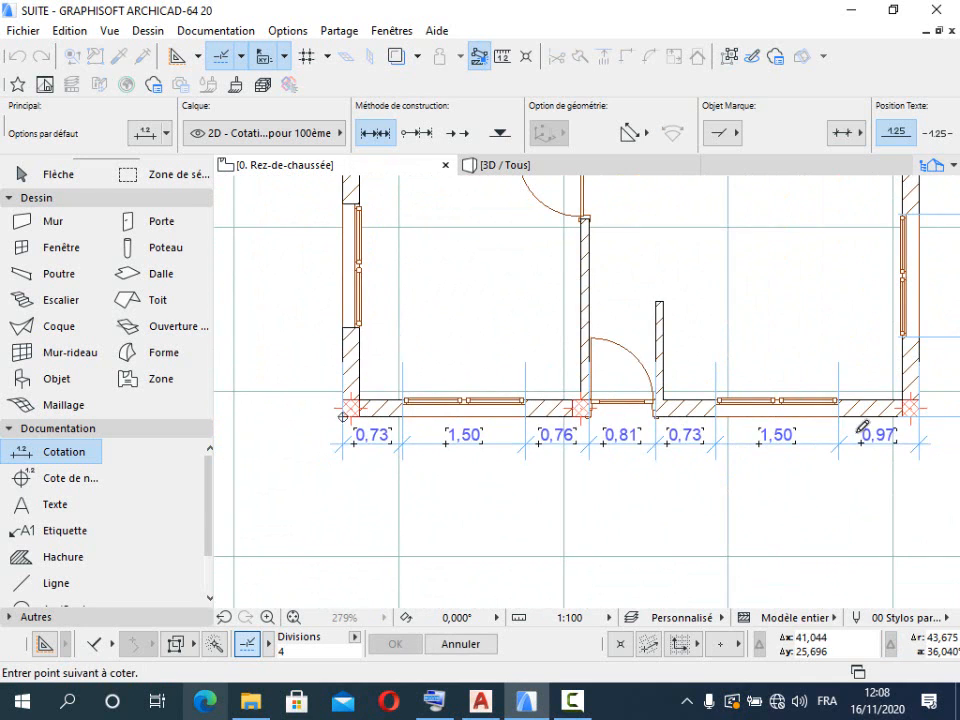
scroll(920, 404, "up", 1)
left_click(920, 404)
scroll(920, 404, "down", 1)
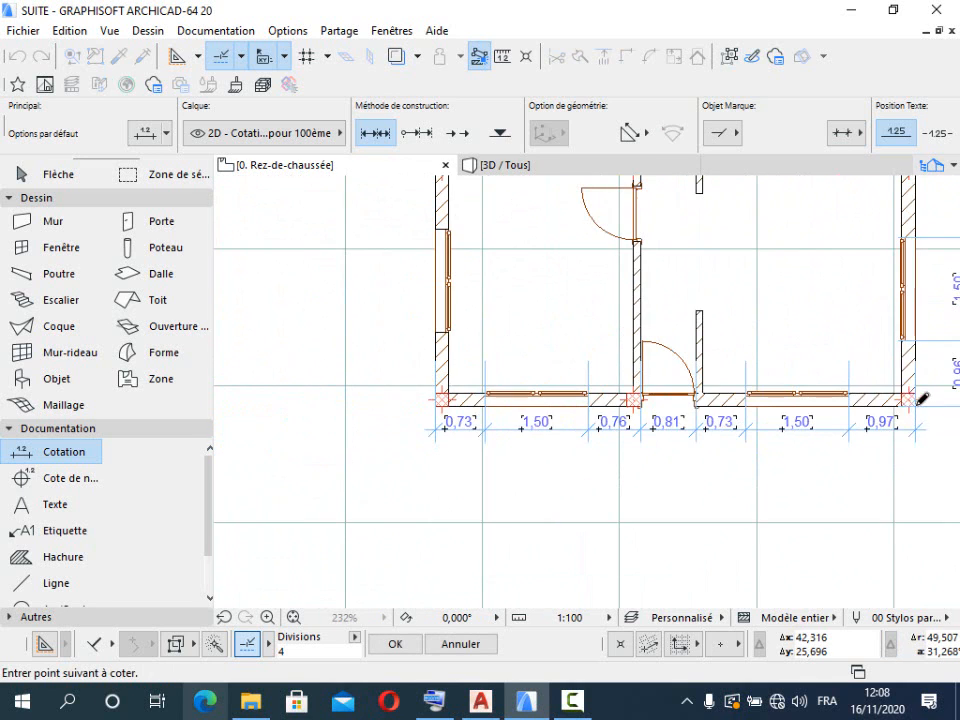
Step: End the point entry and place the overall dimension line below the lower wall's opening chain
scroll(447, 393, "up", 1)
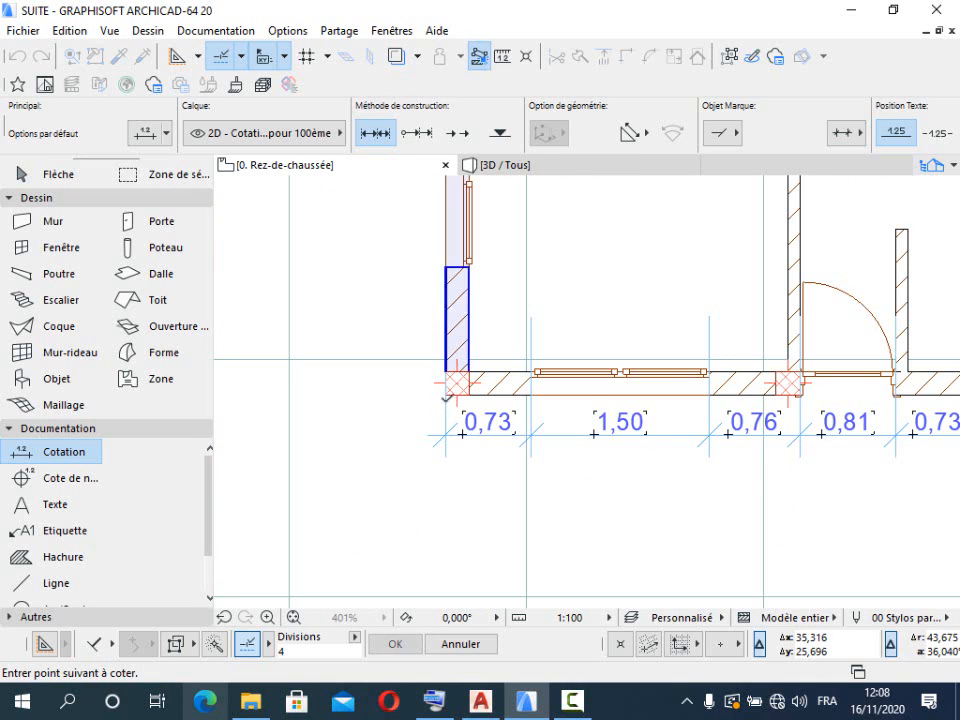
double_click(449, 390)
left_click(454, 490)
scroll(405, 470, "down", 2)
scroll(410, 537, "down", 2)
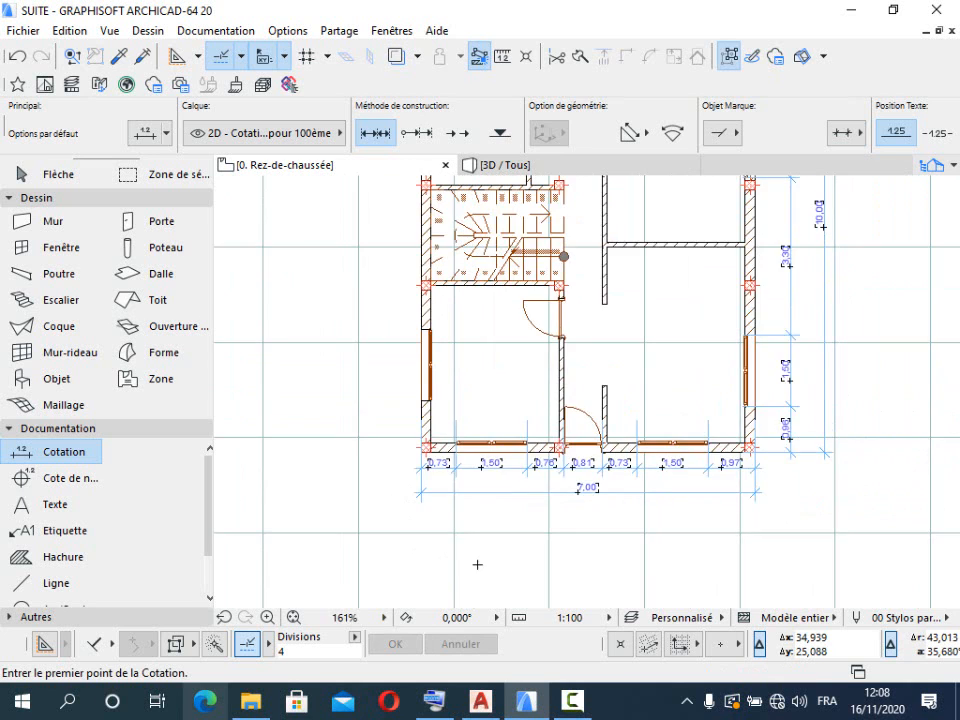
scroll(644, 373, "up", 1)
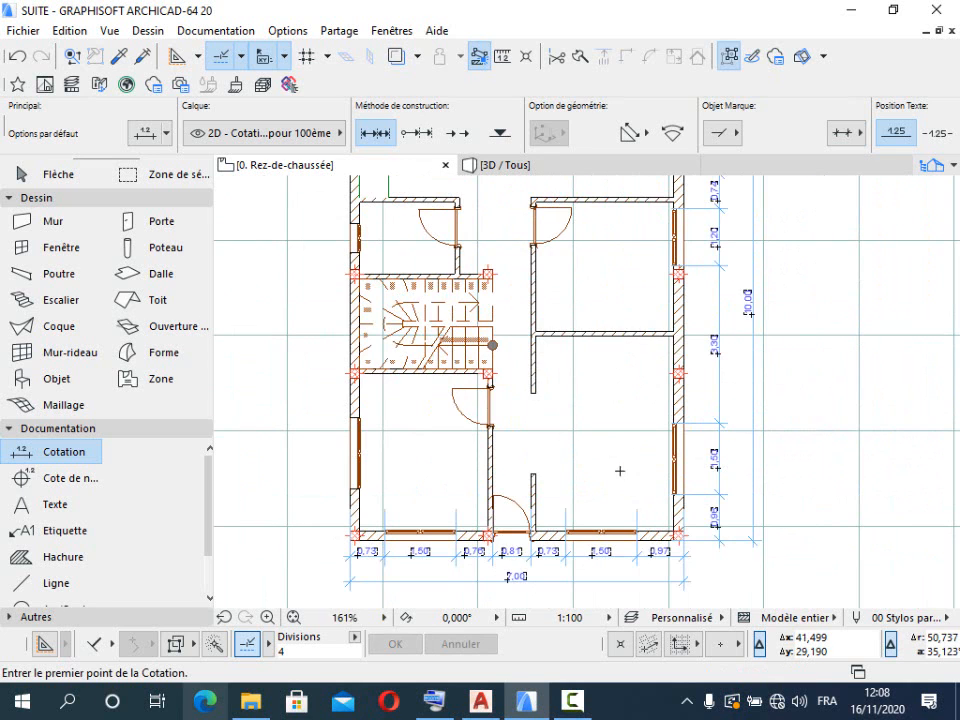
Step: Start an interior dimension chain at the dining room's upper right inner corner, through both faces of the partition below it
scroll(615, 495, "down", 2)
scroll(600, 240, "up", 1)
scroll(679, 270, "up", 3)
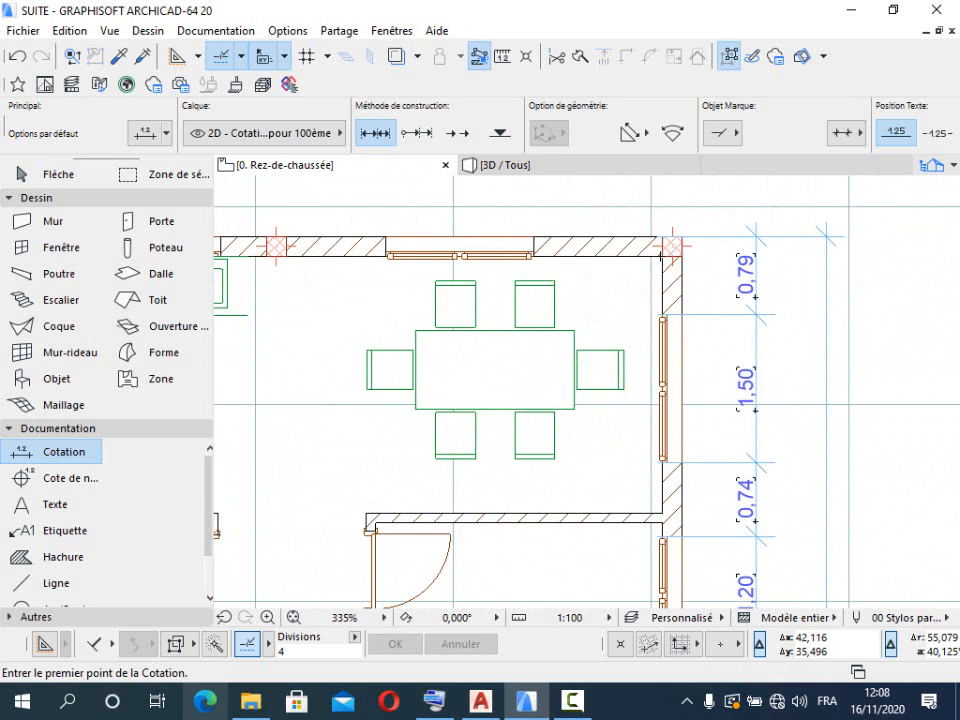
left_click(662, 257)
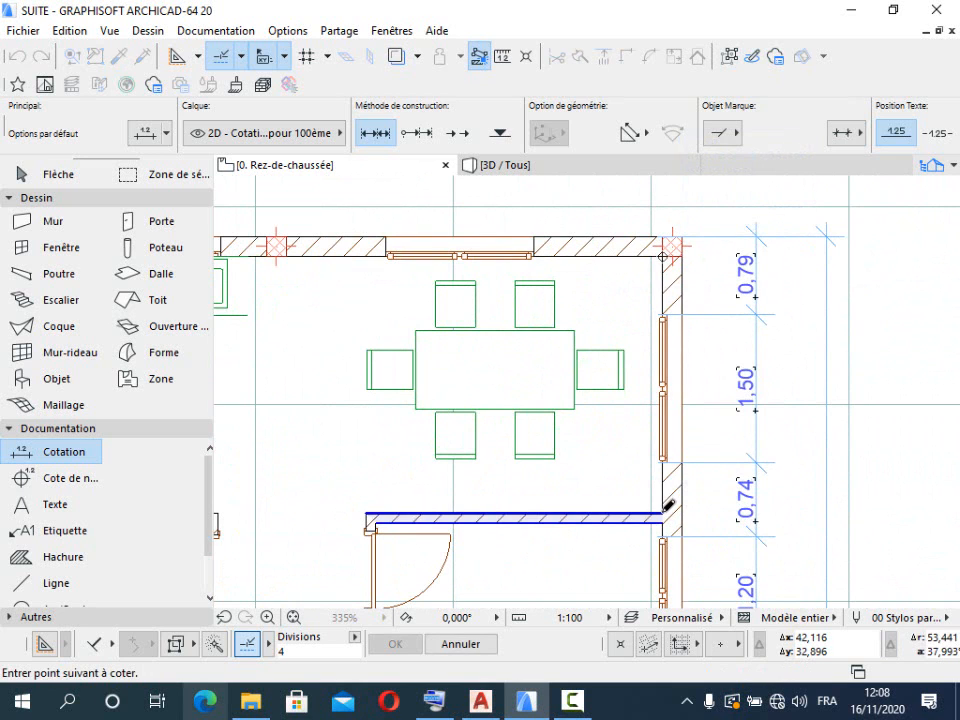
left_click(666, 512)
scroll(666, 512, "down", 2)
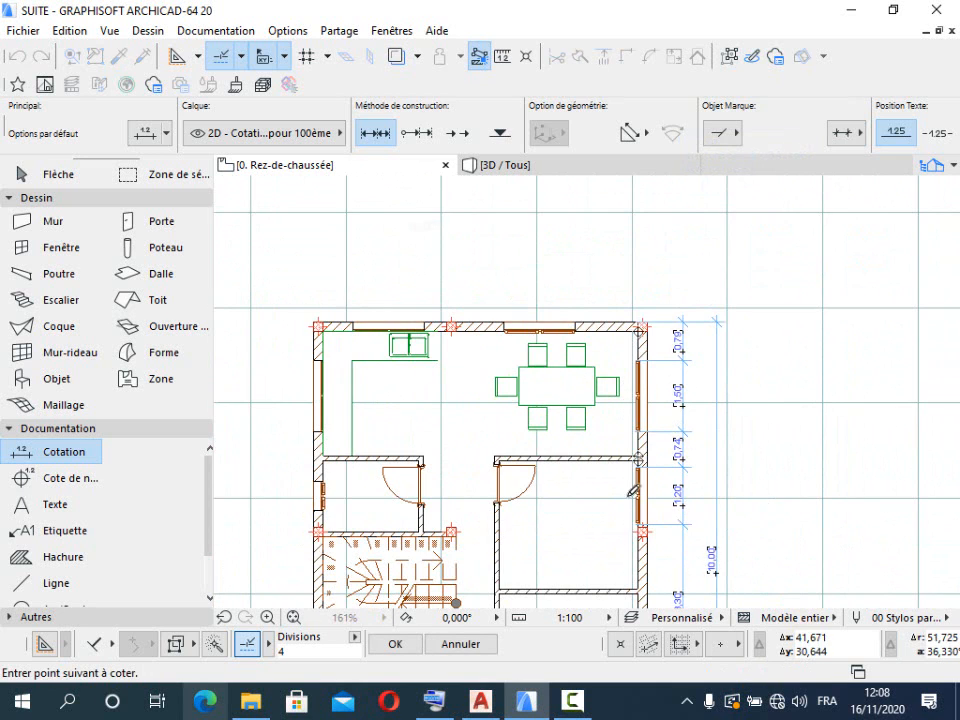
Step: Extend the interior chain through both faces of the next partition and the lower right inner corner of the house
scroll(630, 430, "down", 2)
scroll(645, 459, "up", 4)
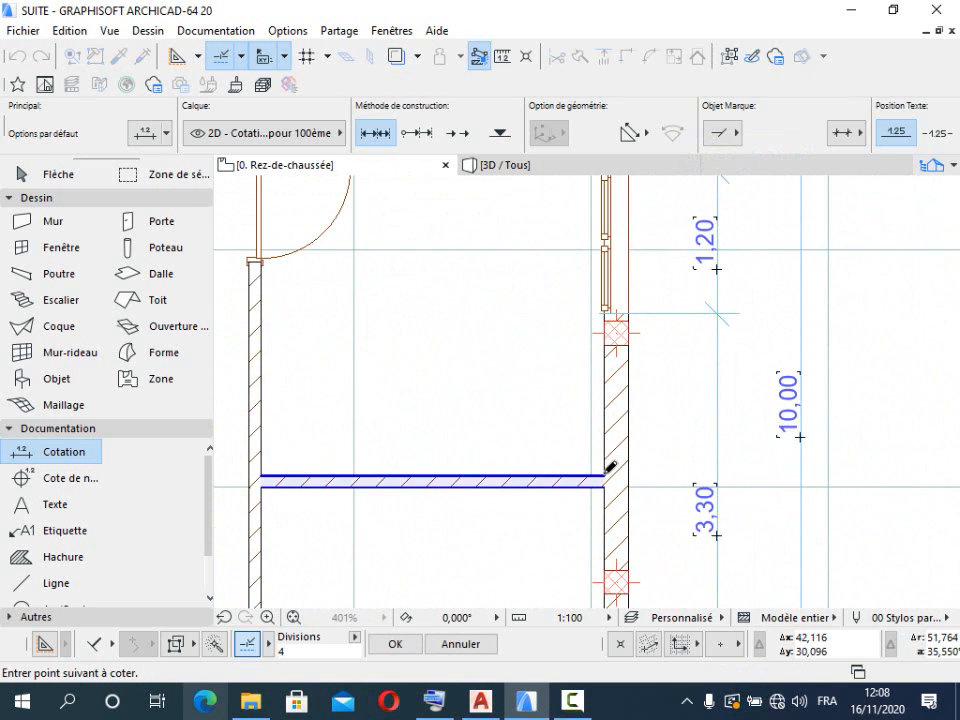
scroll(605, 420, "down", 2)
scroll(597, 385, "down", 2)
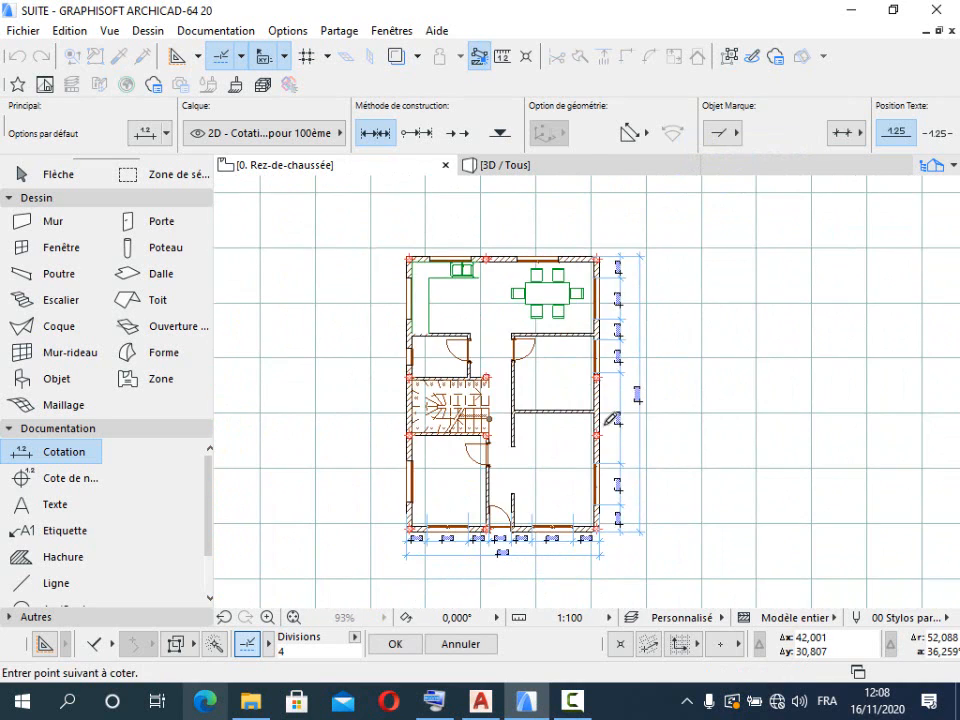
scroll(600, 514, "up", 4)
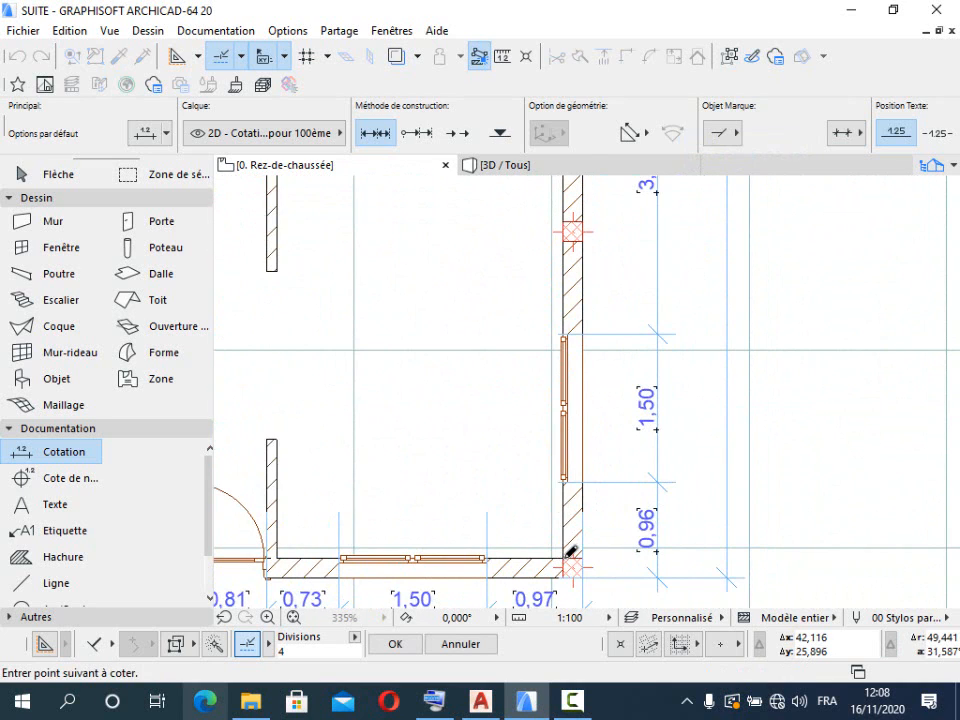
scroll(583, 399, "down", 3)
Step: End the point entry and place the interior dimension line inside the rooms, just left of the right exterior wall
scroll(561, 326, "up", 5)
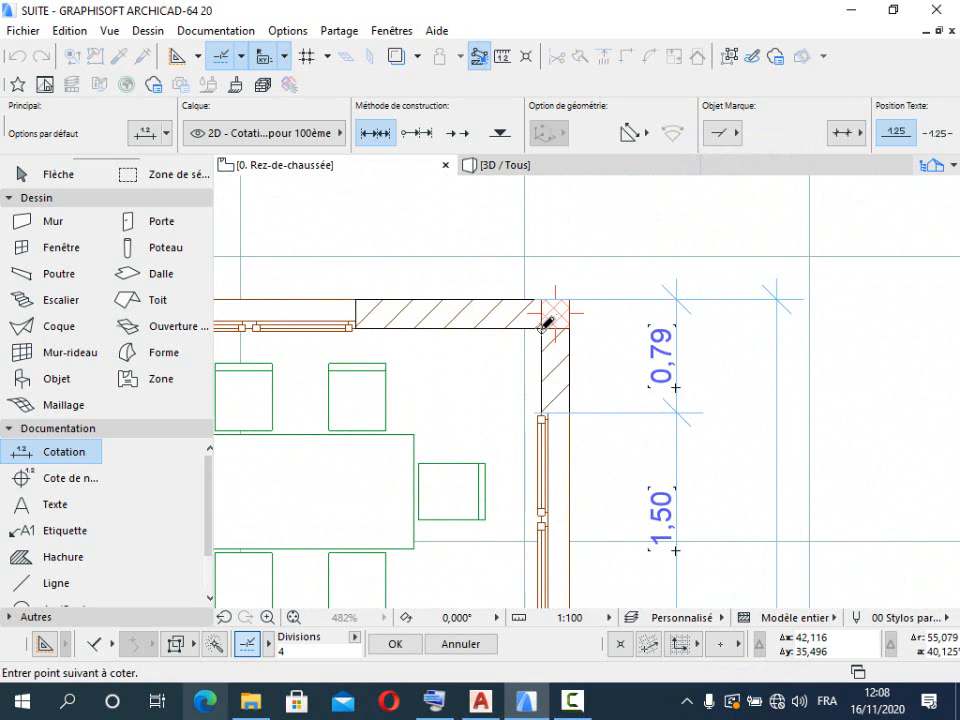
double_click(548, 322)
left_click(491, 343)
scroll(494, 360, "down", 2)
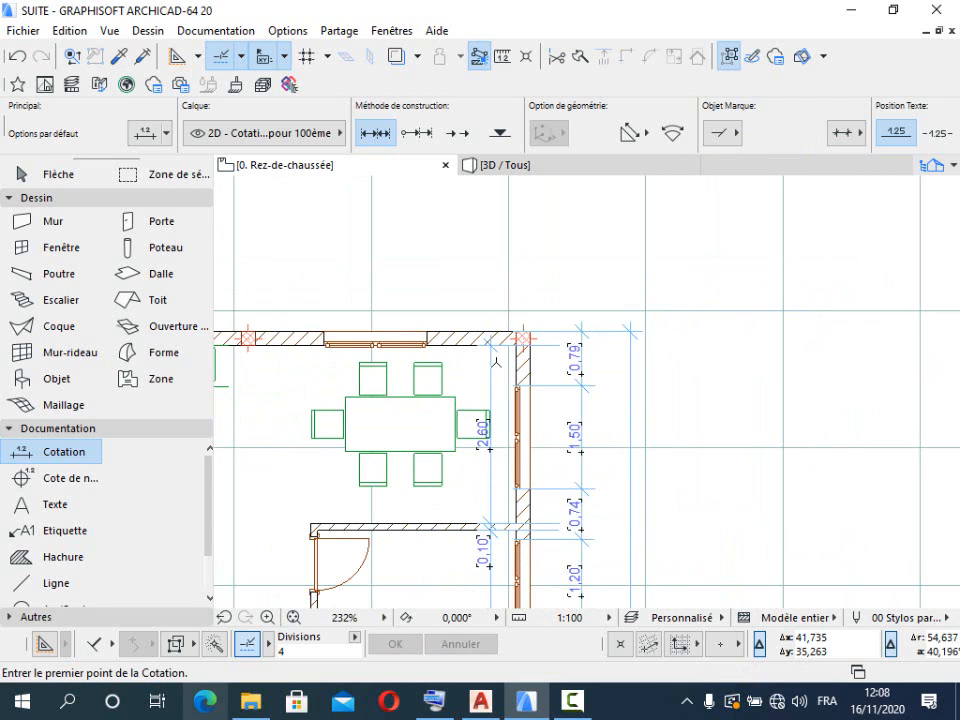
scroll(525, 428, "down", 4)
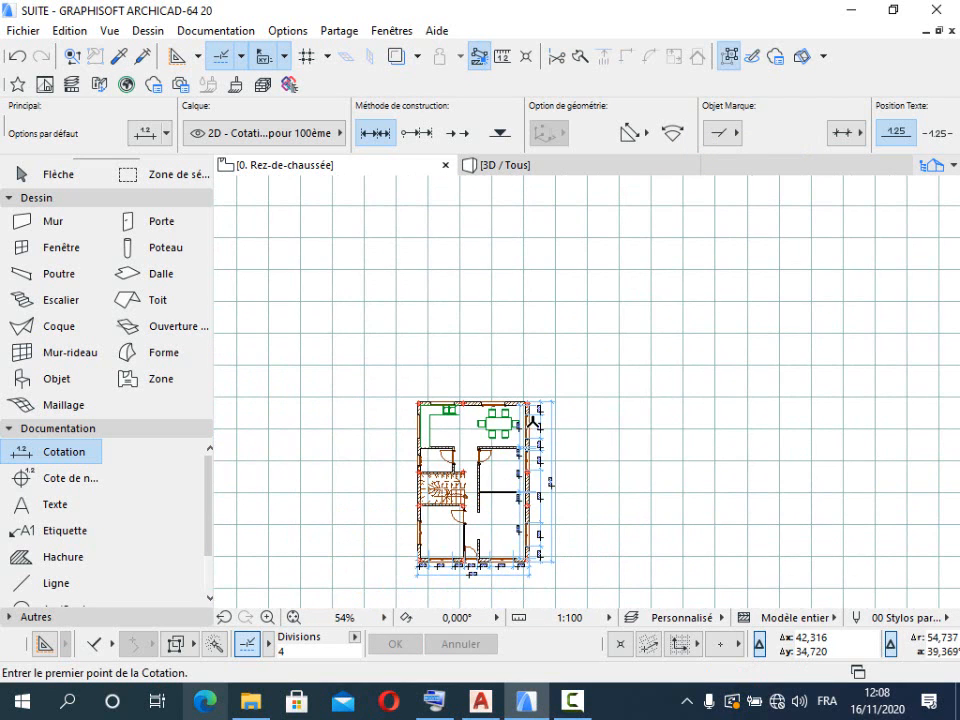
Step: Add the text label "CUISINE" in the kitchen, between the worktop and the dining table
scroll(559, 566, "up", 1)
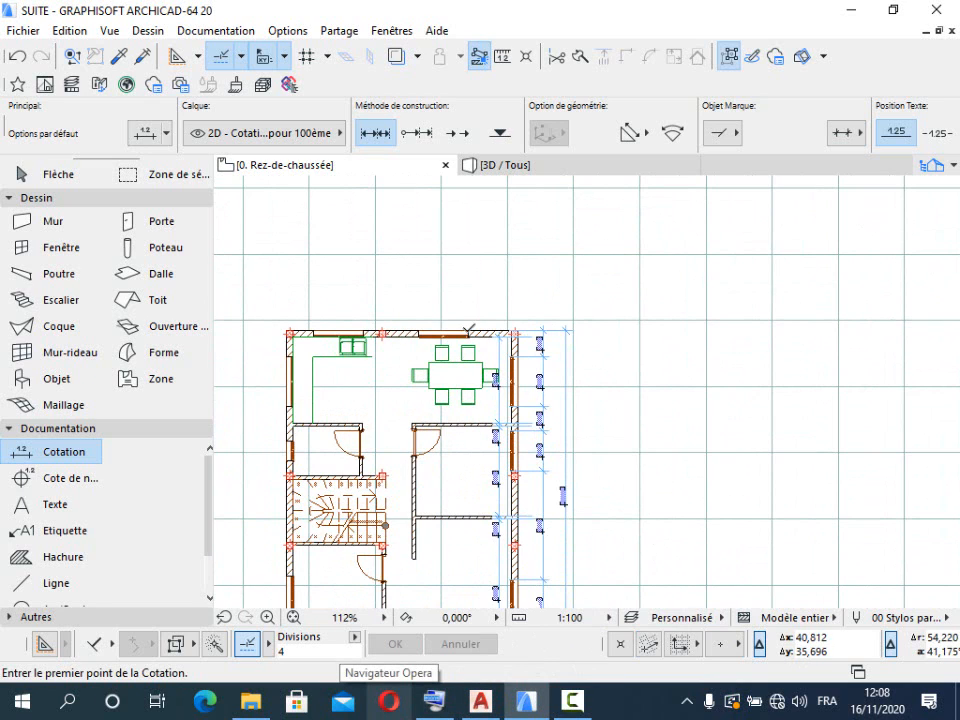
scroll(470, 329, "down", 2)
scroll(470, 329, "up", 1)
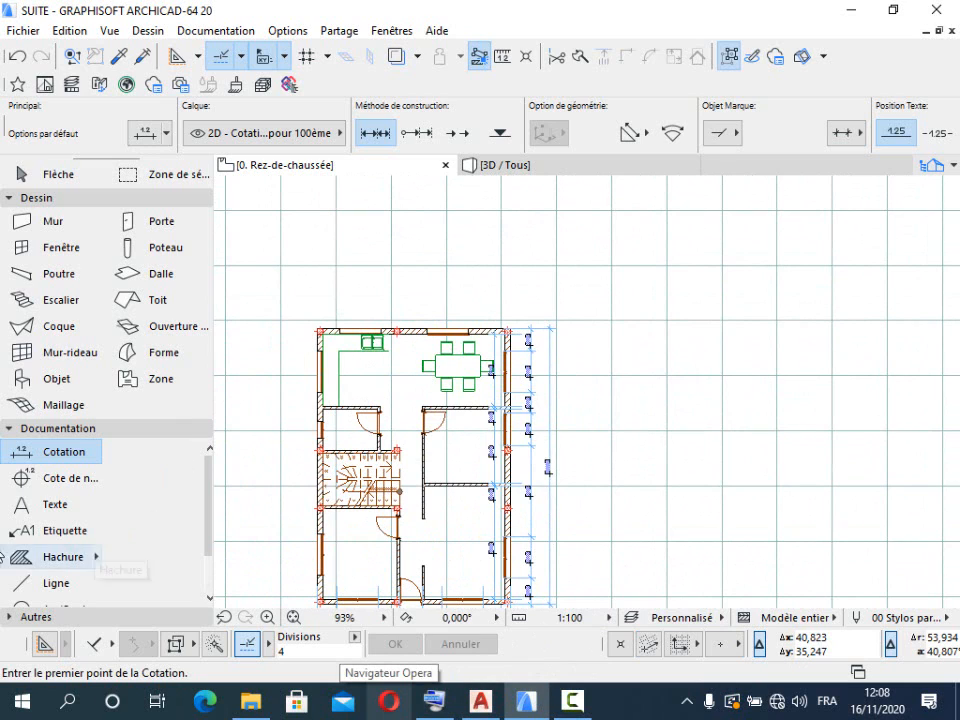
left_click(45, 508)
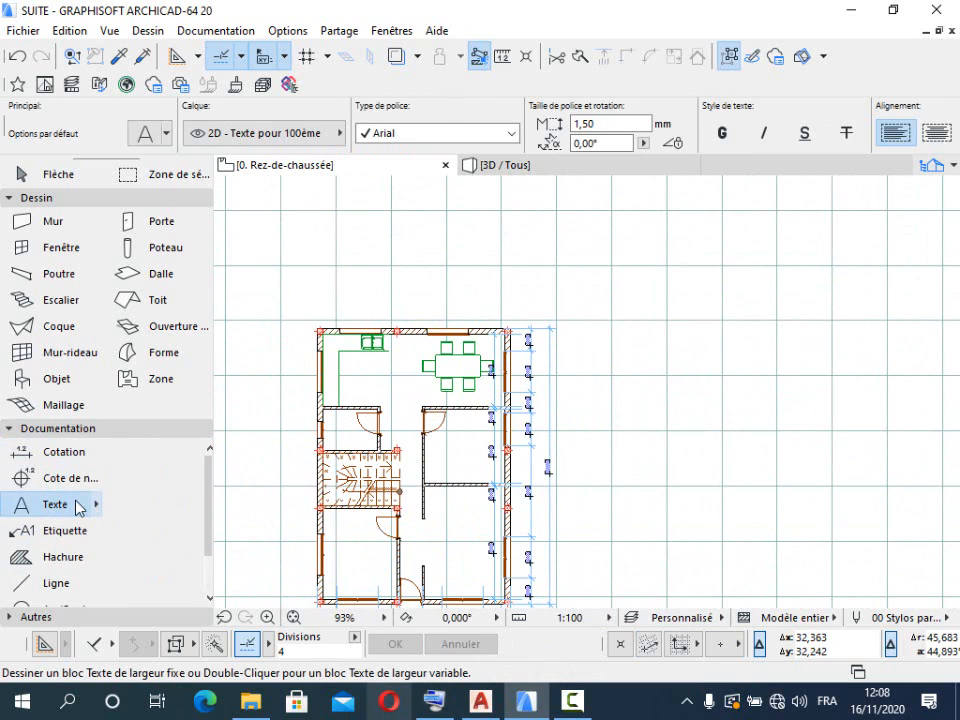
scroll(372, 372, "up", 2)
left_click(375, 364)
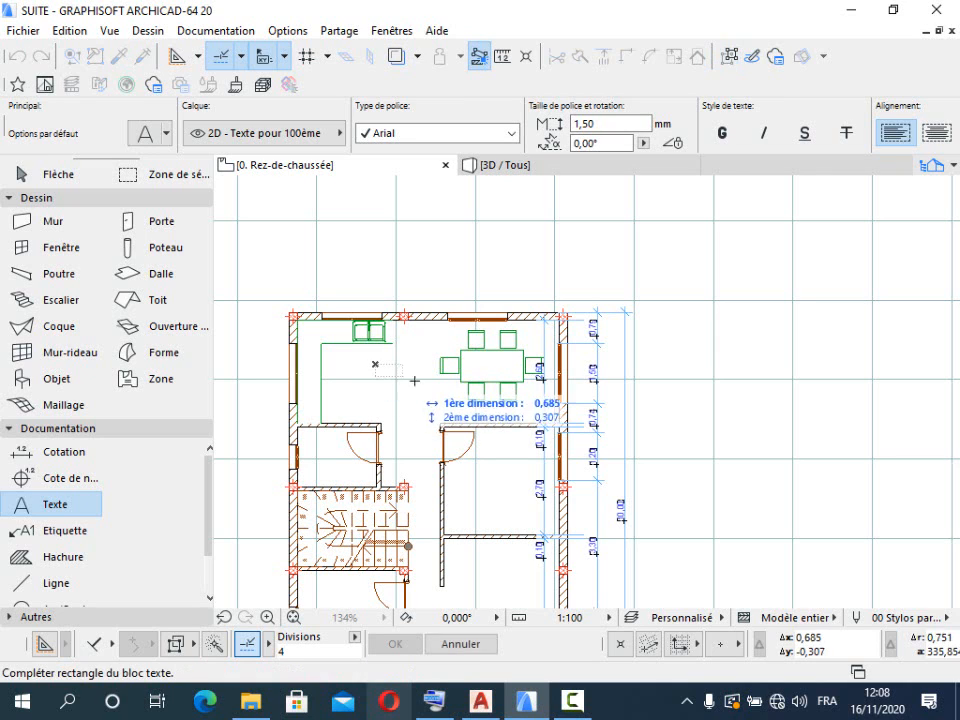
left_click(431, 385)
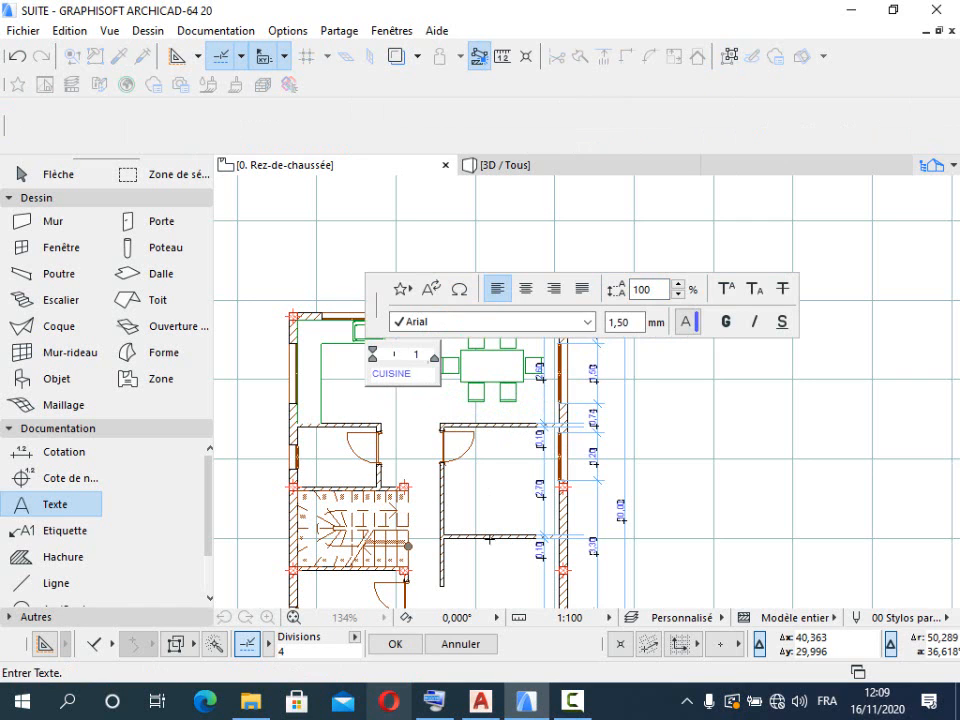
left_click(413, 409)
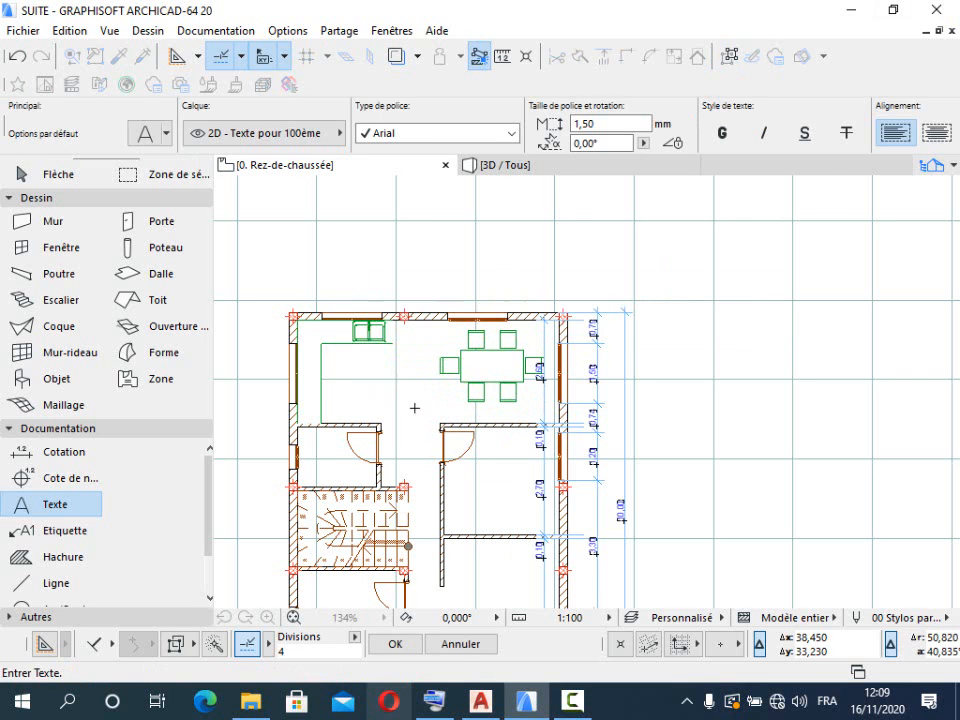
Step: Set the kitchen label's text alignment to centred (Centrer)
scroll(400, 372, "up", 5)
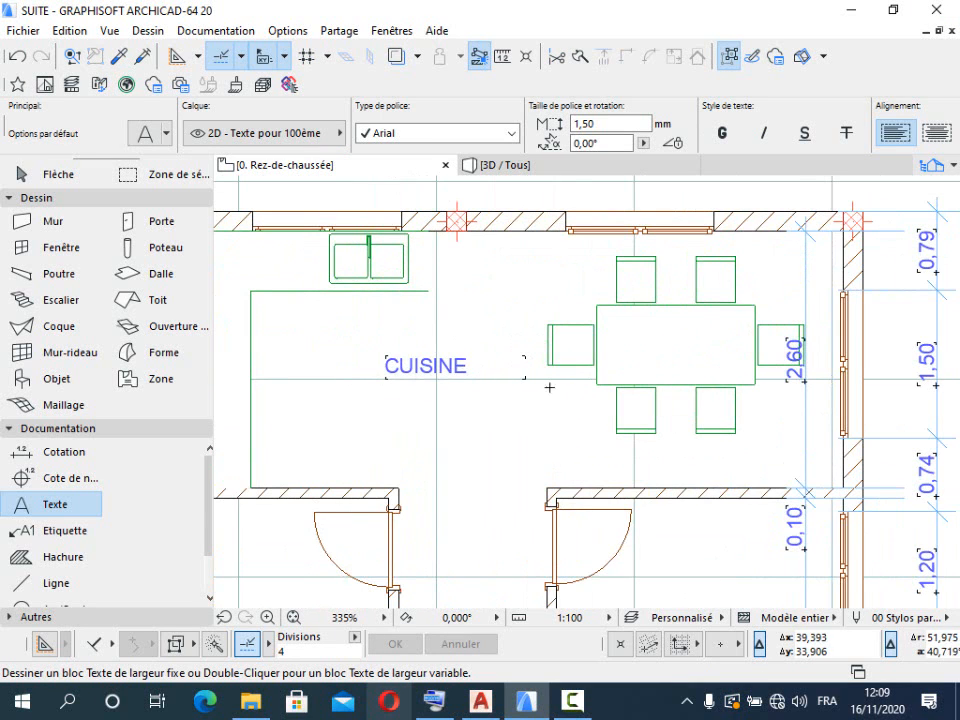
right_click(526, 376)
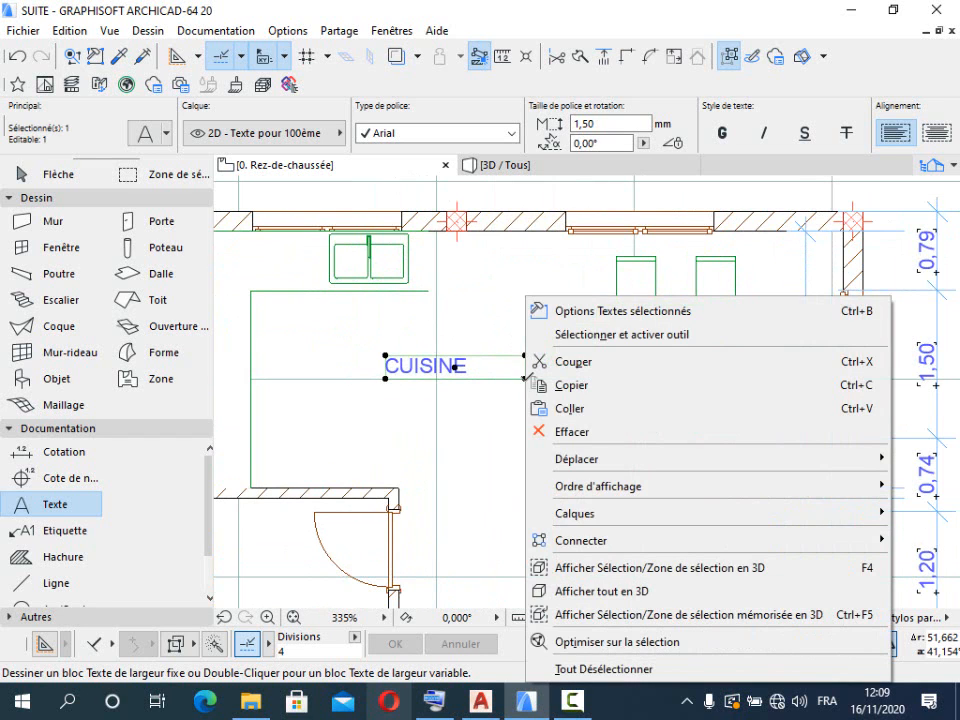
left_click(588, 312)
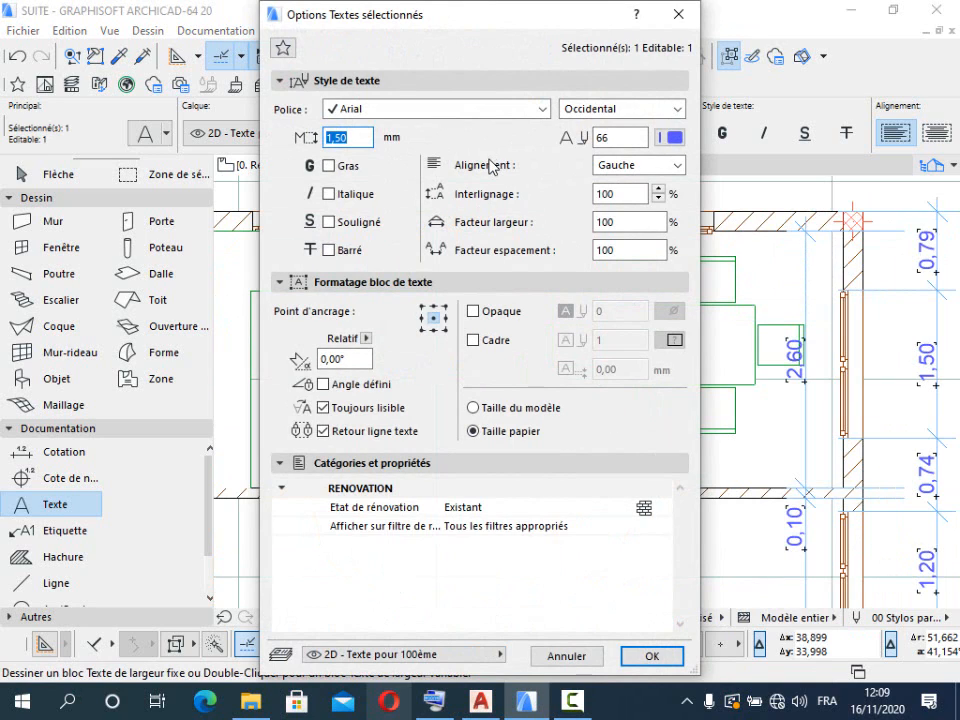
left_click(675, 170)
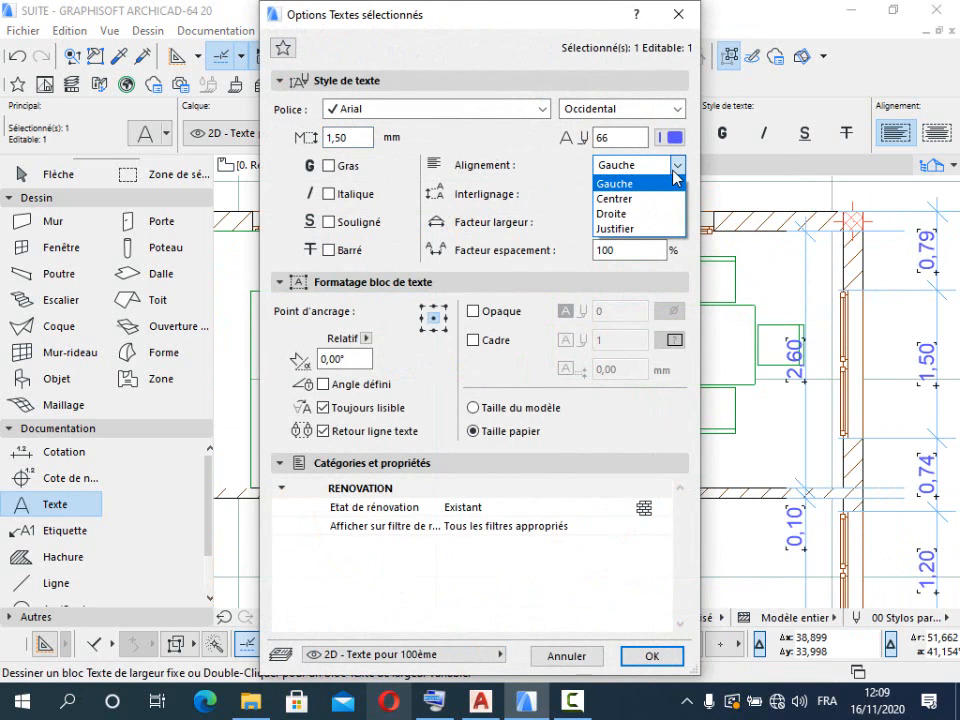
left_click(652, 199)
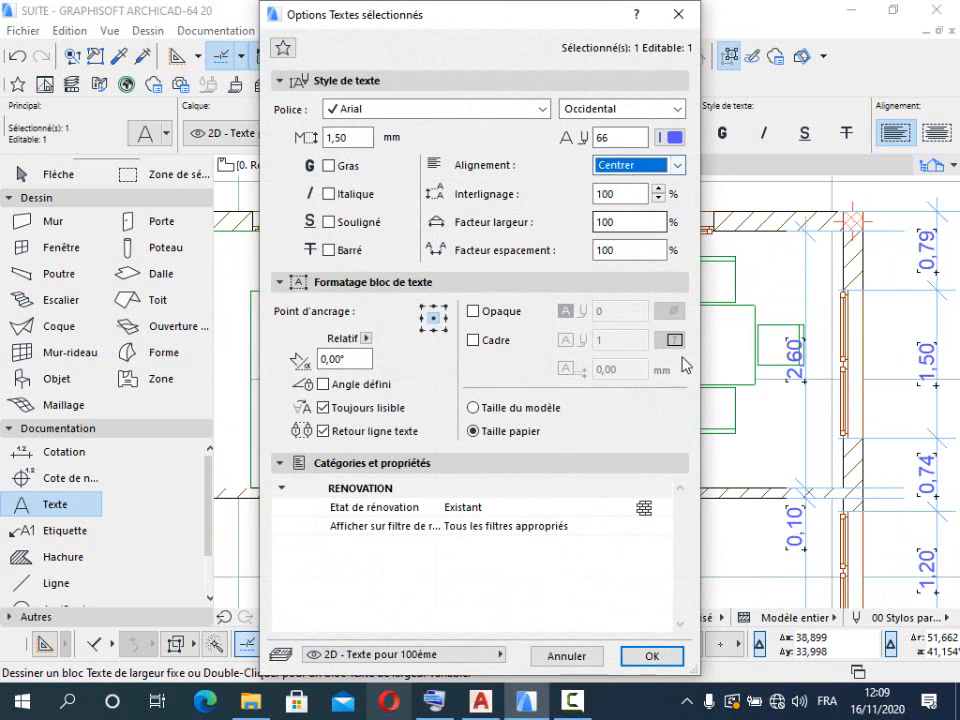
left_click(646, 663)
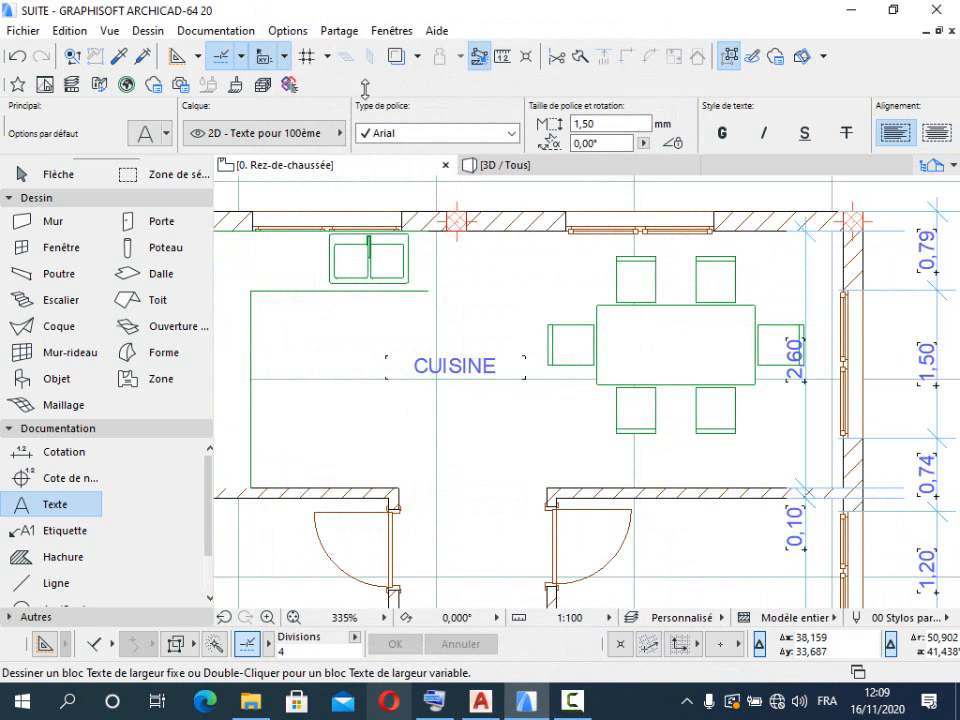
Step: View the house in the generic axonometric 3D view and return to the ground-floor plan
scroll(711, 317, "down", 3)
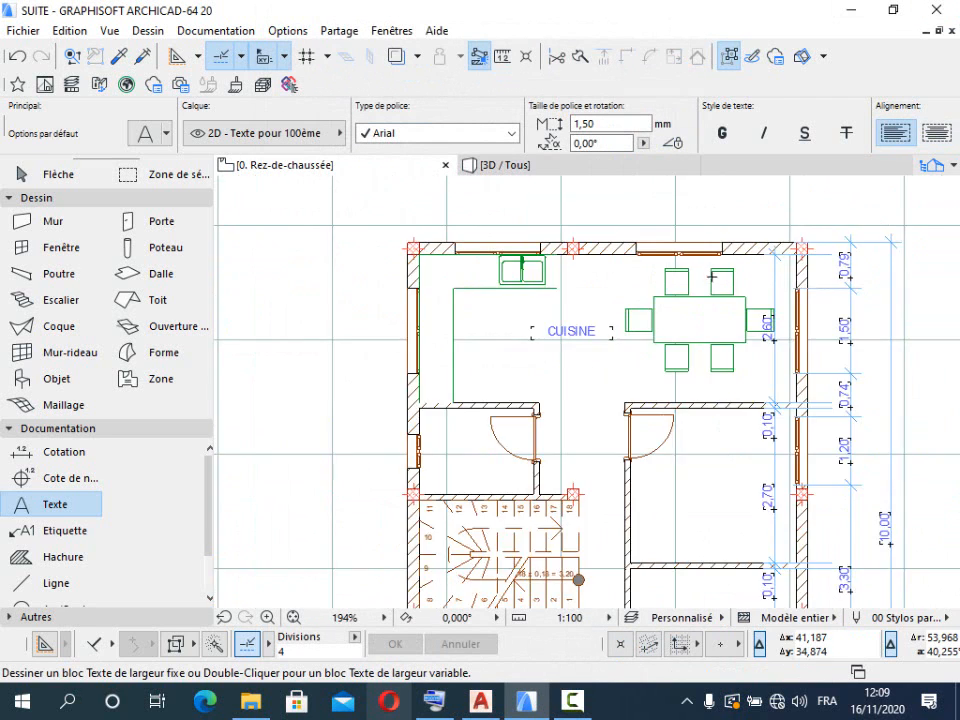
scroll(614, 352, "down", 2)
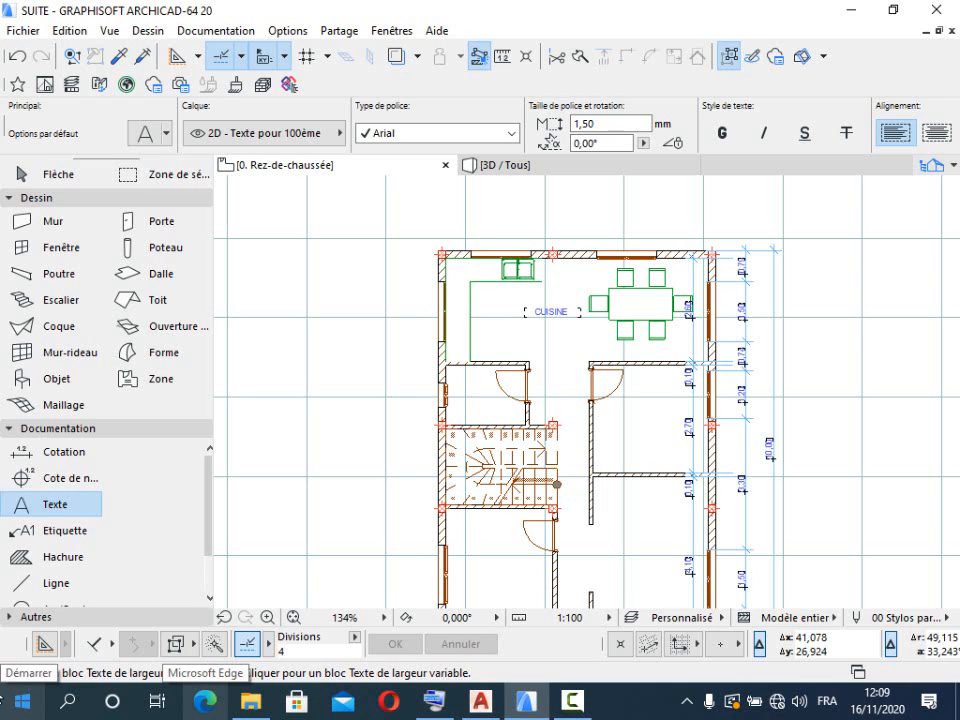
scroll(484, 273, "down", 1)
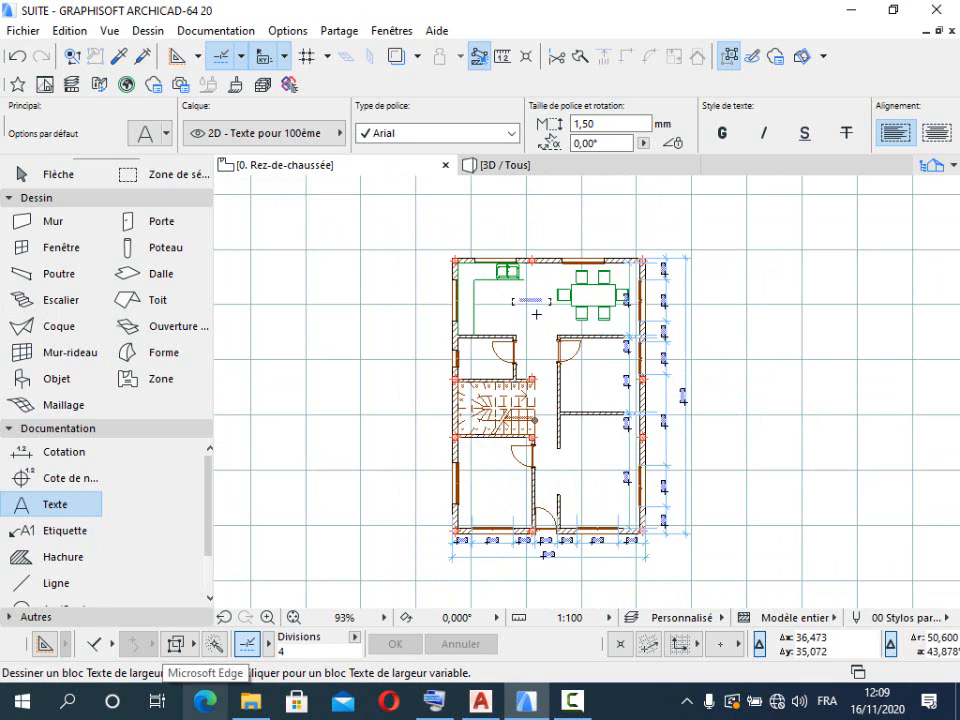
scroll(536, 314, "up", 1)
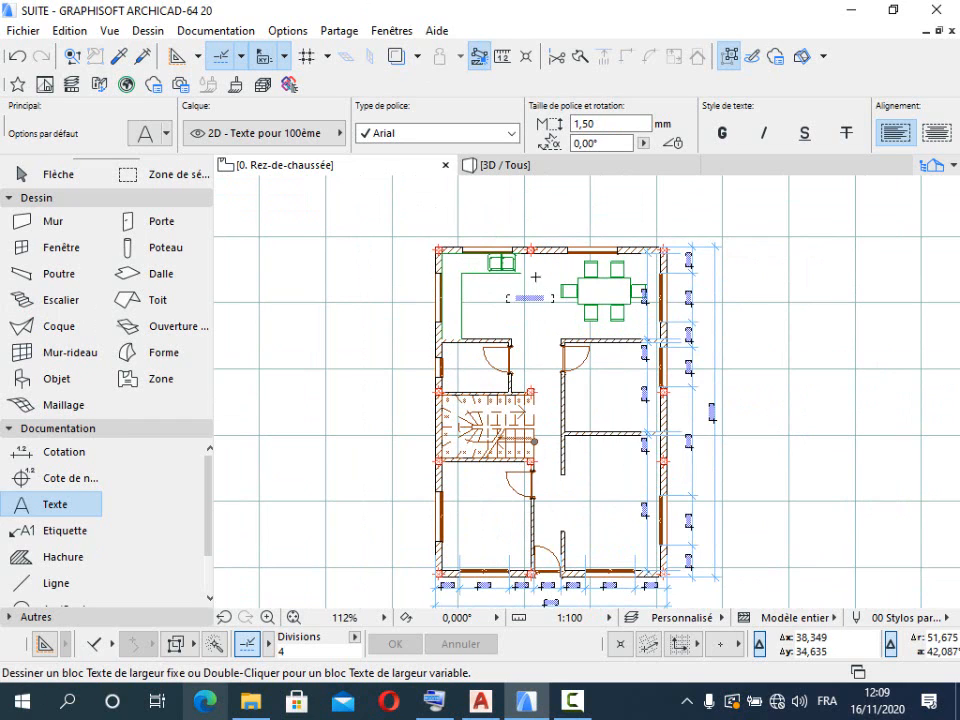
left_click(935, 166)
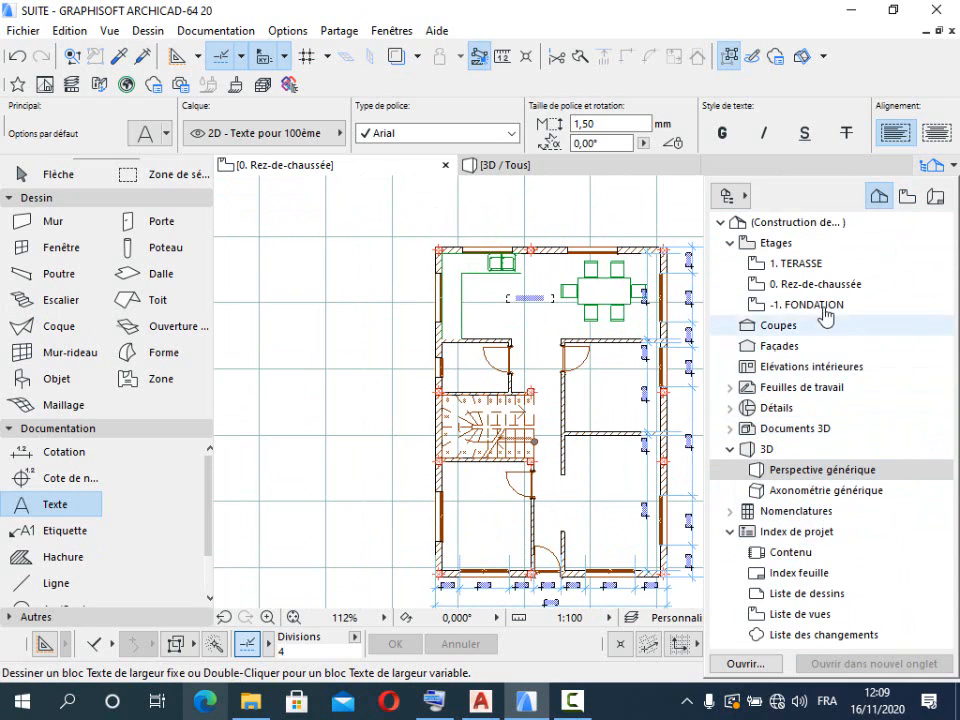
double_click(815, 499)
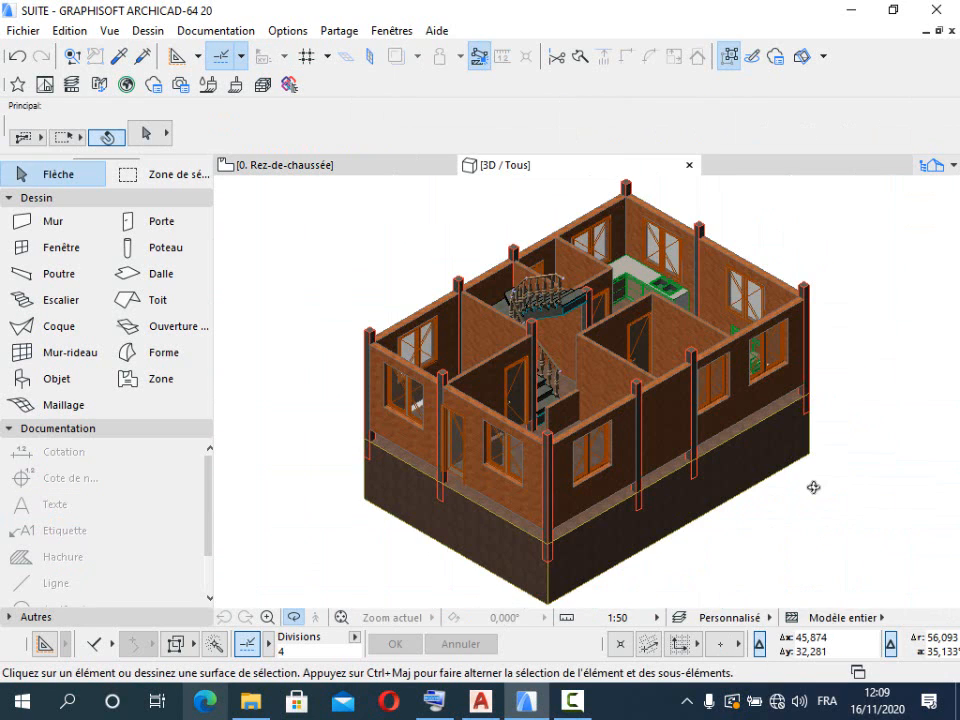
left_click(279, 165)
scroll(439, 214, "down", 1)
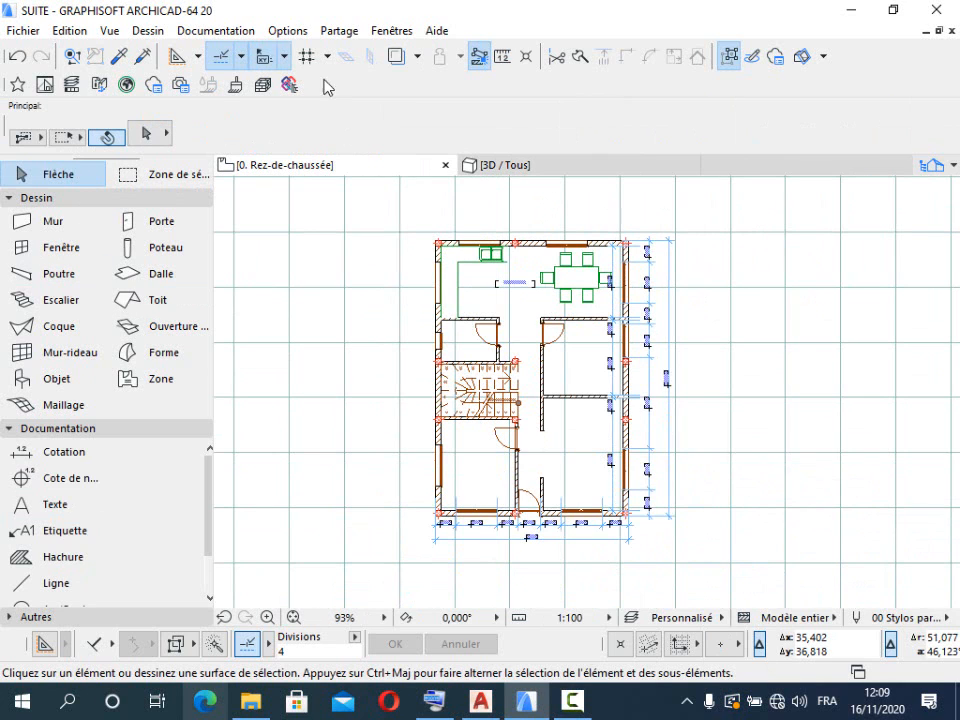
Step: Show all layers of the project in the ground-floor plan
left_click(284, 31)
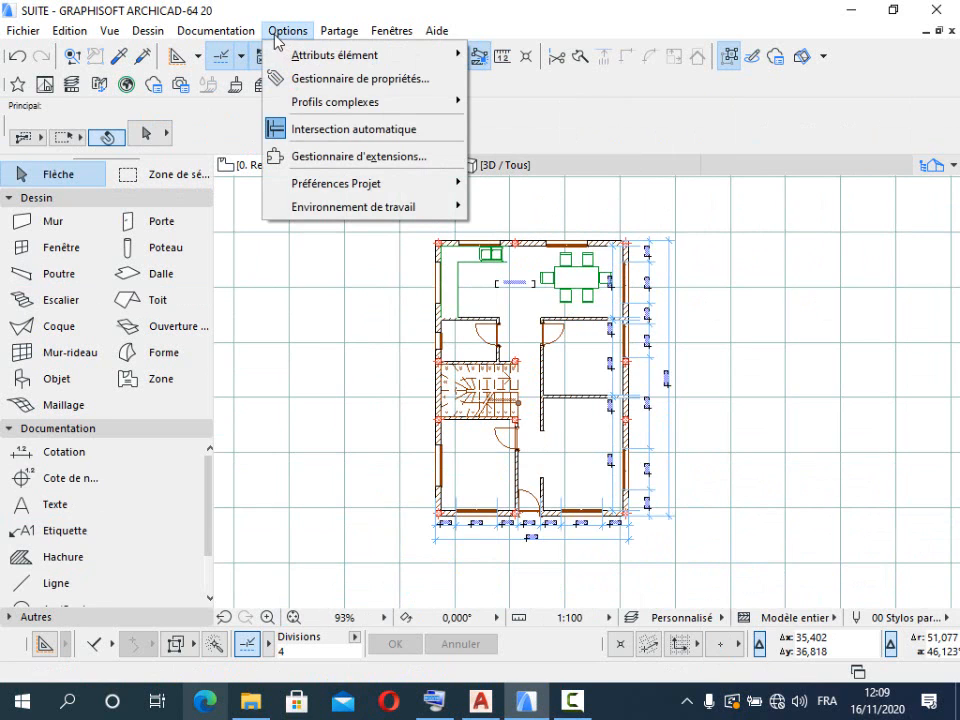
mouse_move(246, 30)
mouse_move(242, 102)
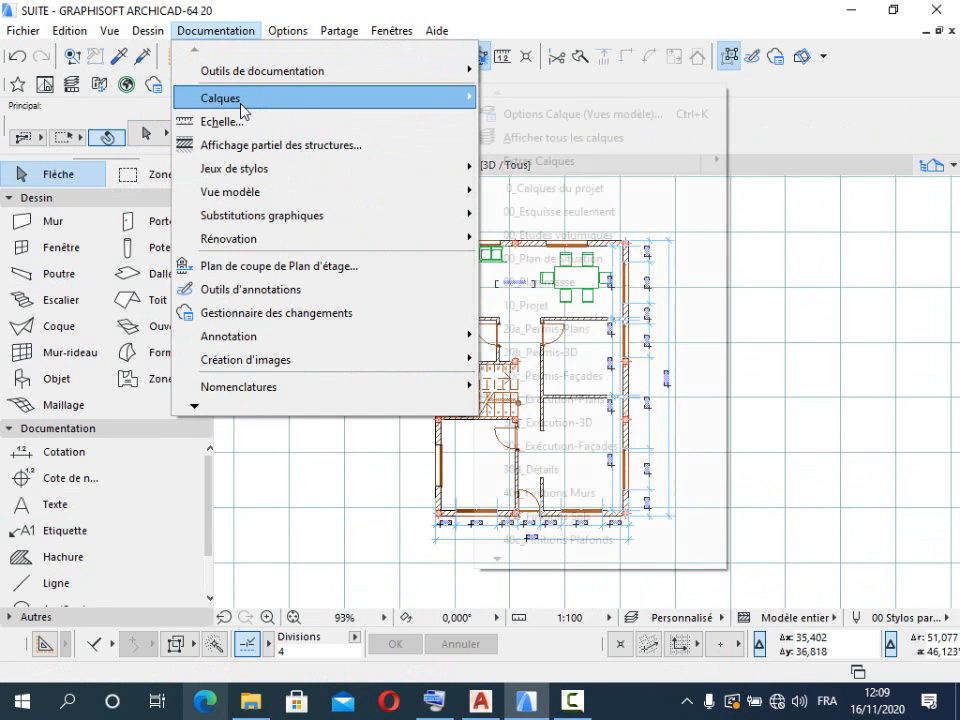
left_click(643, 139)
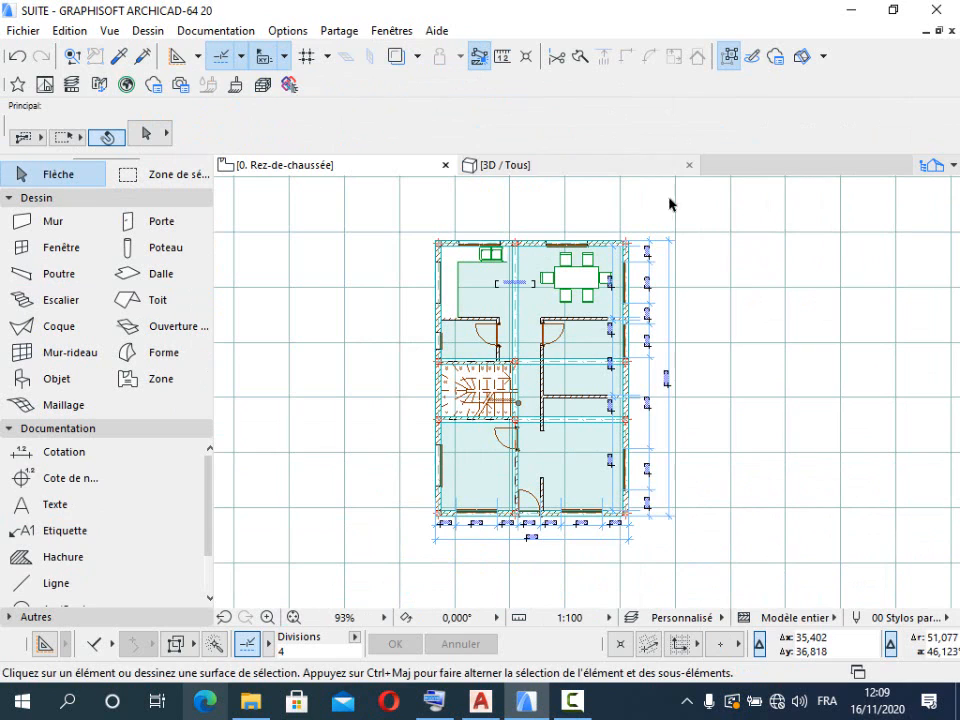
left_click(763, 297)
left_click(744, 307)
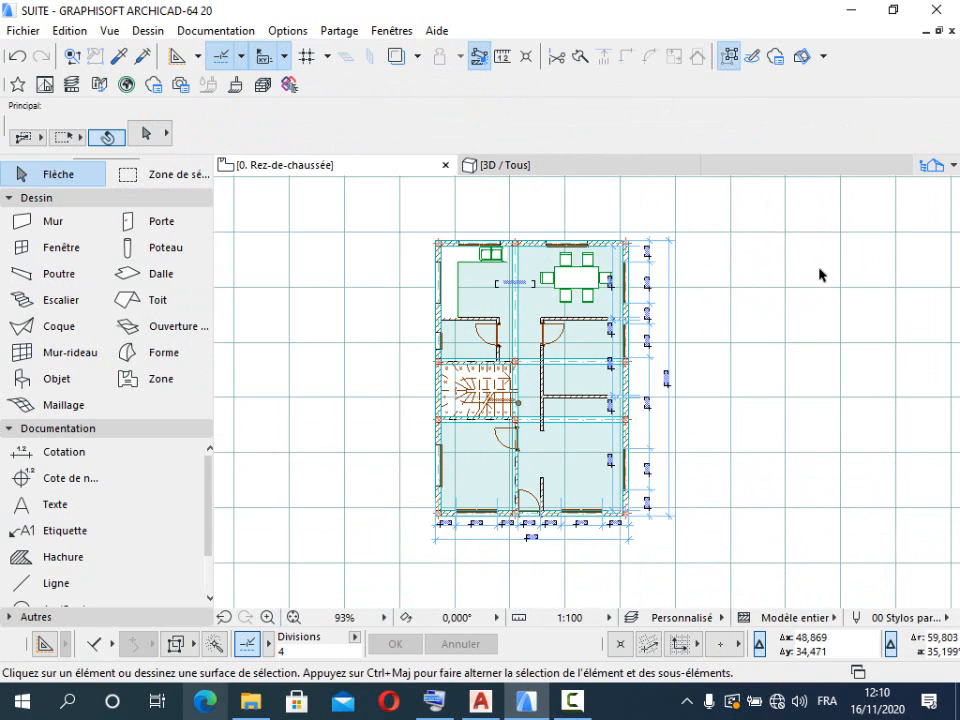
Step: Inspect the complete house with its roof slab and stair opening in the generic perspective, and return to the ground-floor plan
left_click(938, 172)
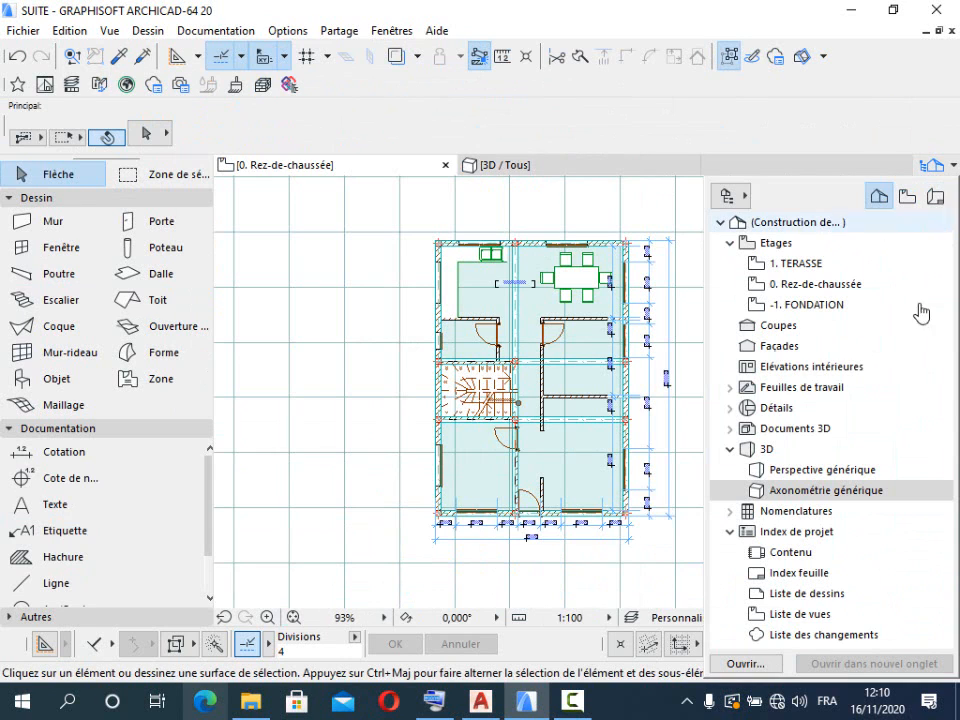
double_click(866, 468)
scroll(780, 300, "down", 5)
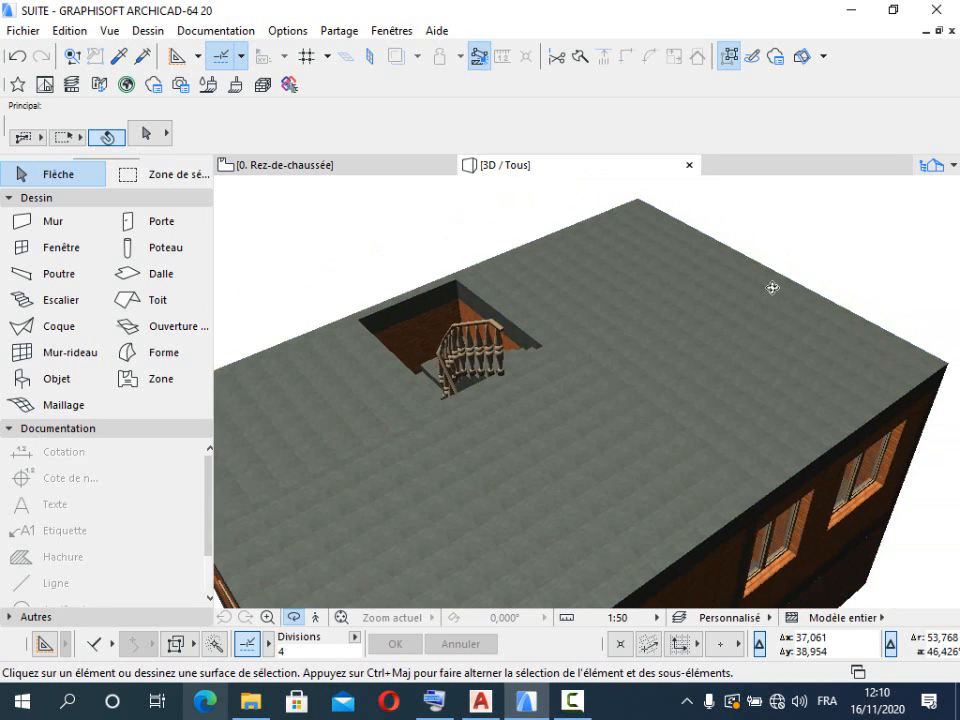
left_click_drag(717, 321, 359, 176)
left_click(359, 176)
scroll(659, 258, "up", 3)
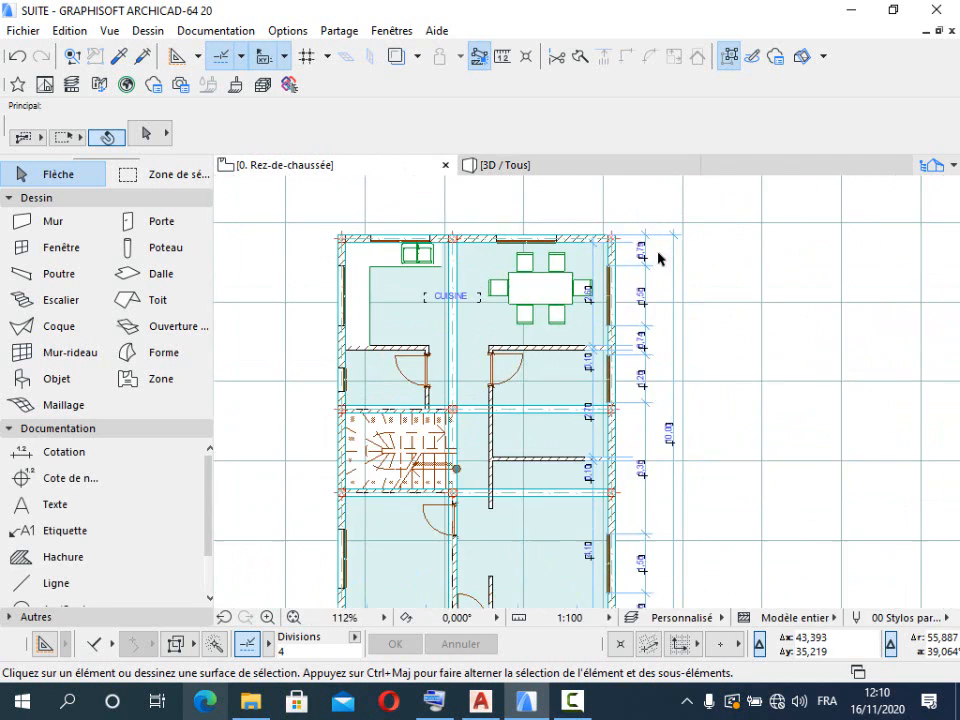
scroll(455, 250, "down", 2)
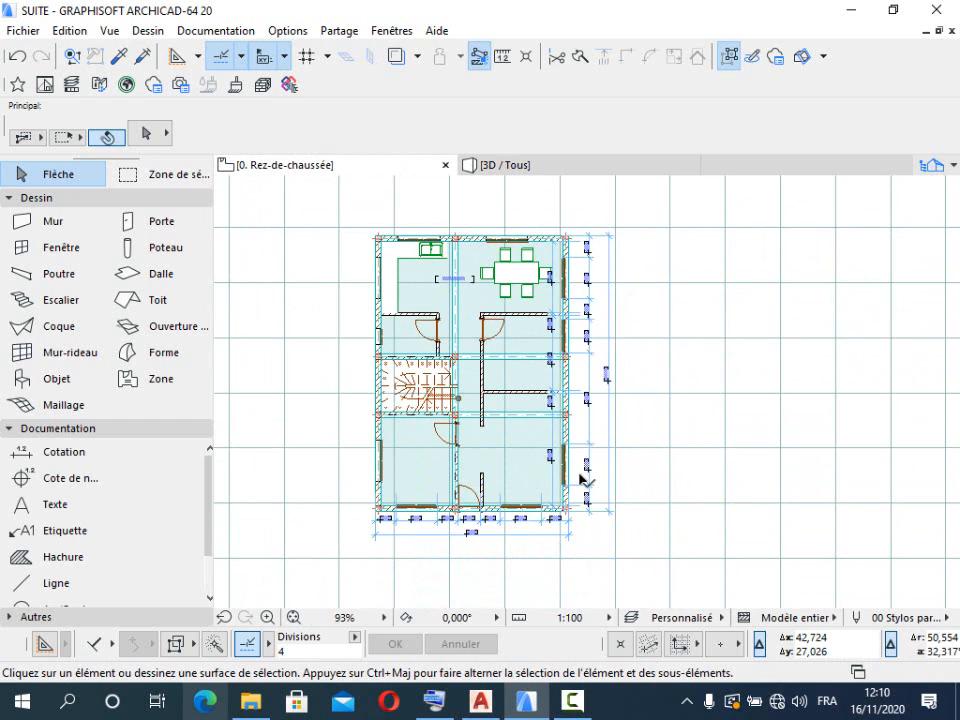
left_click(955, 170)
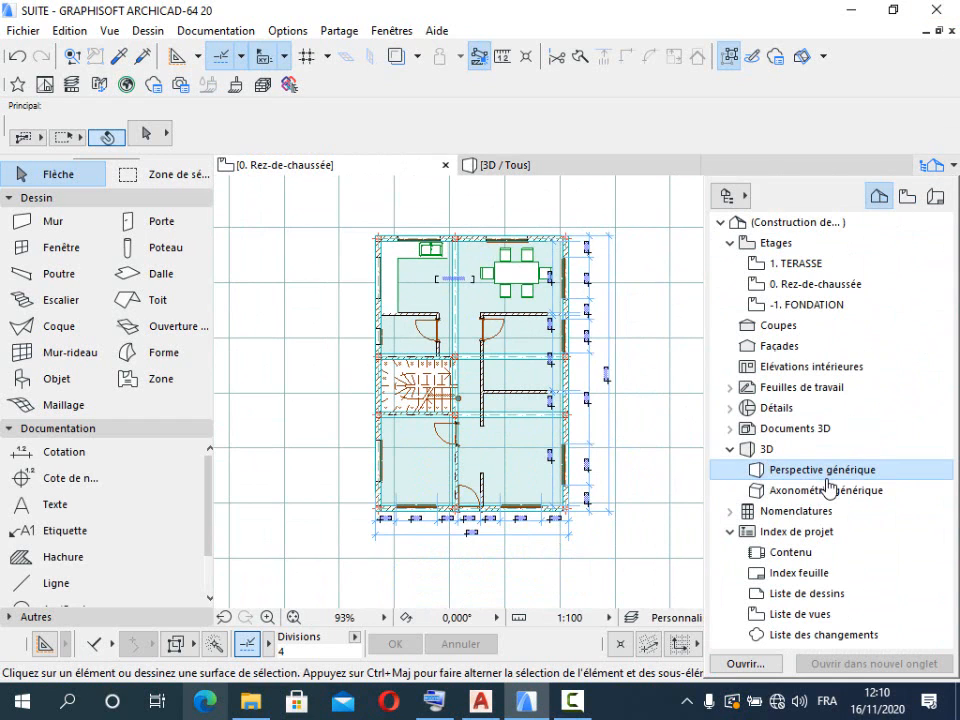
left_click(697, 9)
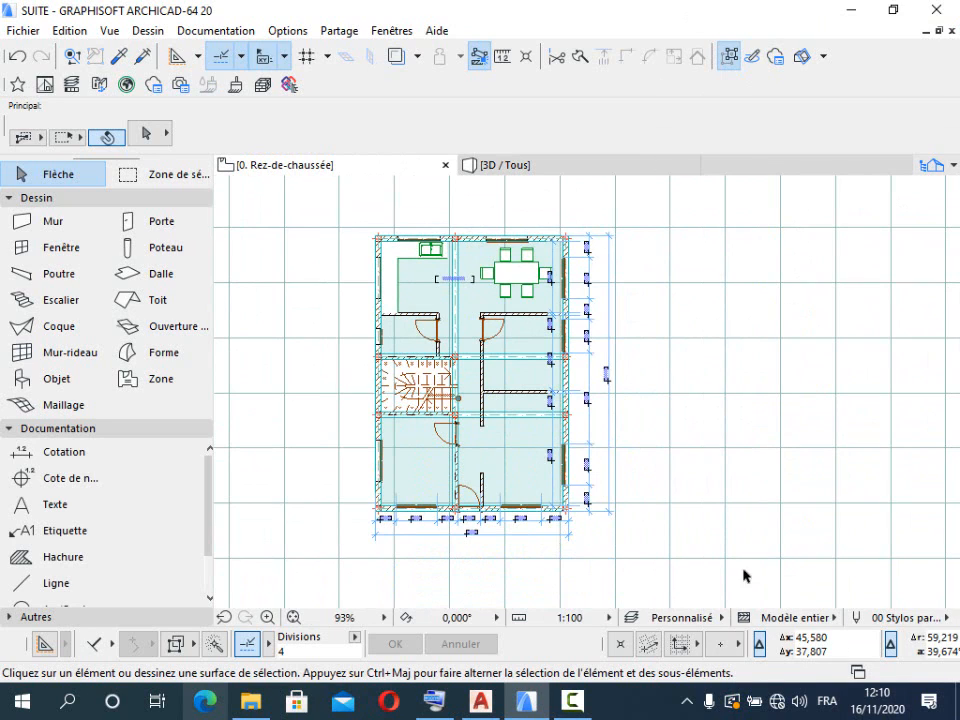